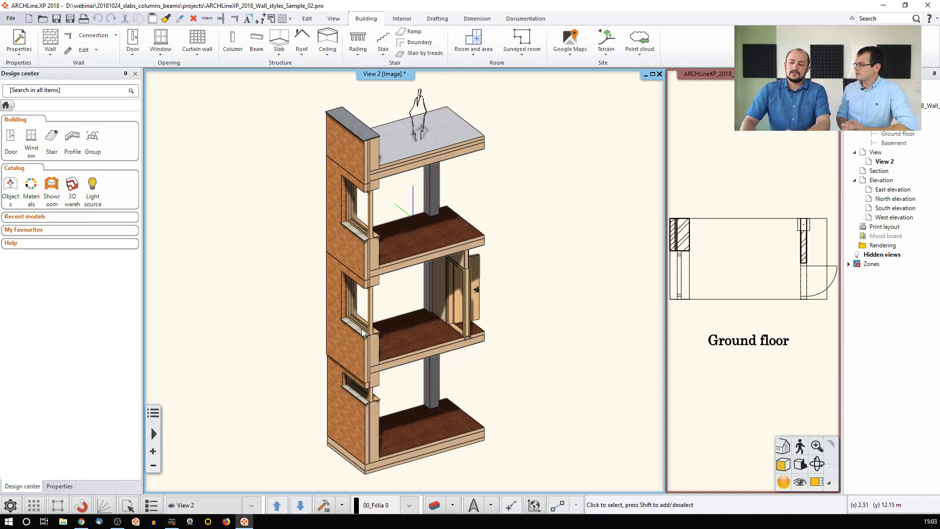
- Inspect the properties of the 1st floor column and the flat roof slab in the 3D view
left_click(433, 191)
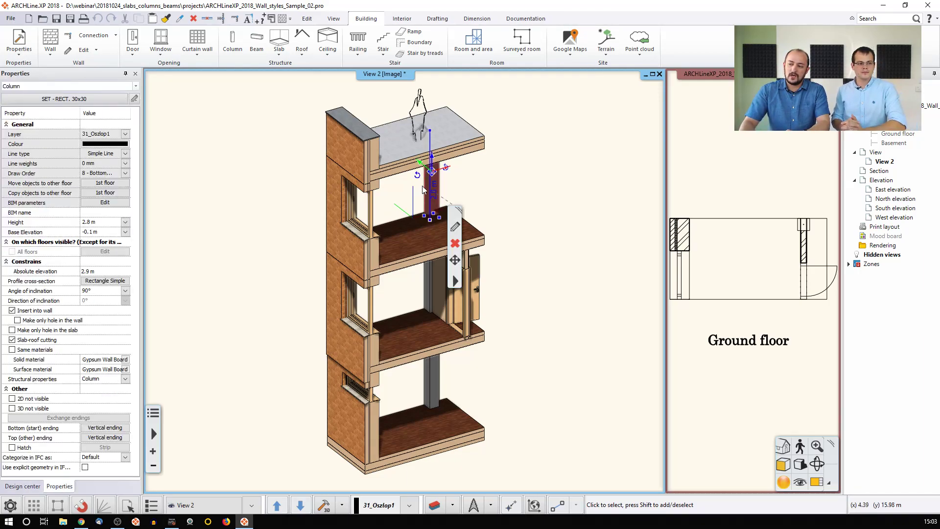
left_click(398, 160)
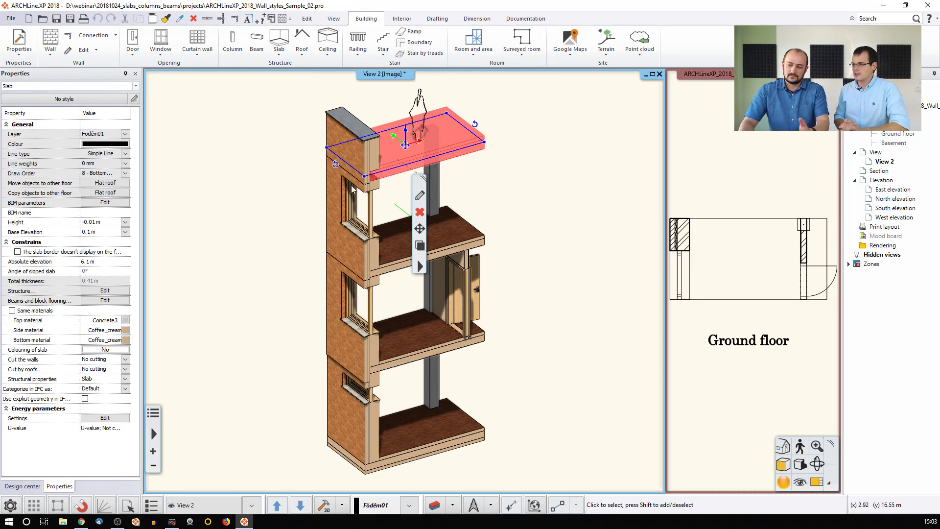
left_click(260, 214)
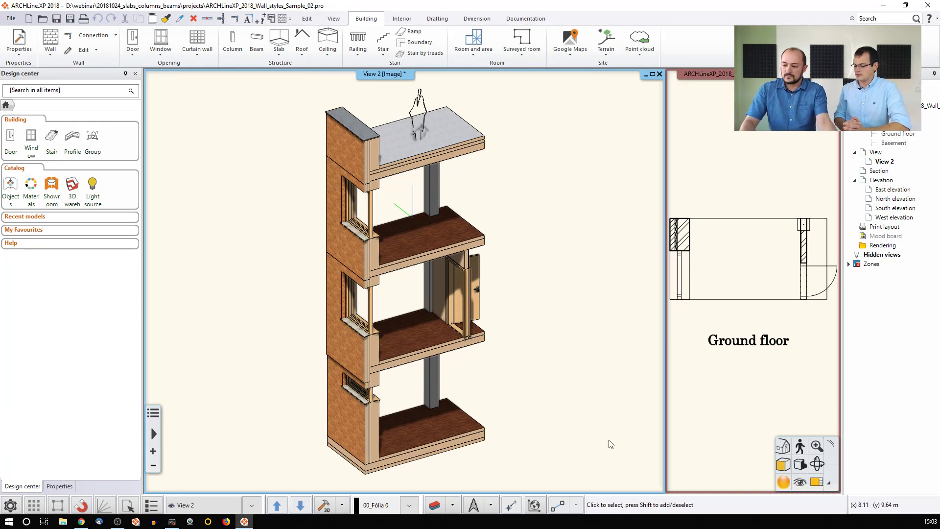
- Switch off both shadows and lights in the 3D view and bring the column side of the building into view
left_click(800, 464)
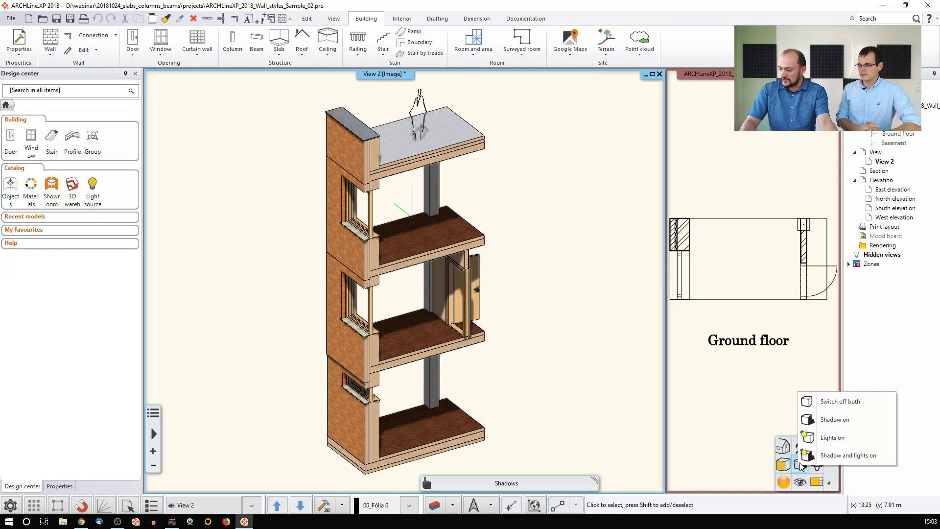
left_click(826, 401)
middle_click_drag(533, 308, 422, 261)
scroll(404, 283, "up", 5)
middle_click_drag(411, 341, 409, 233)
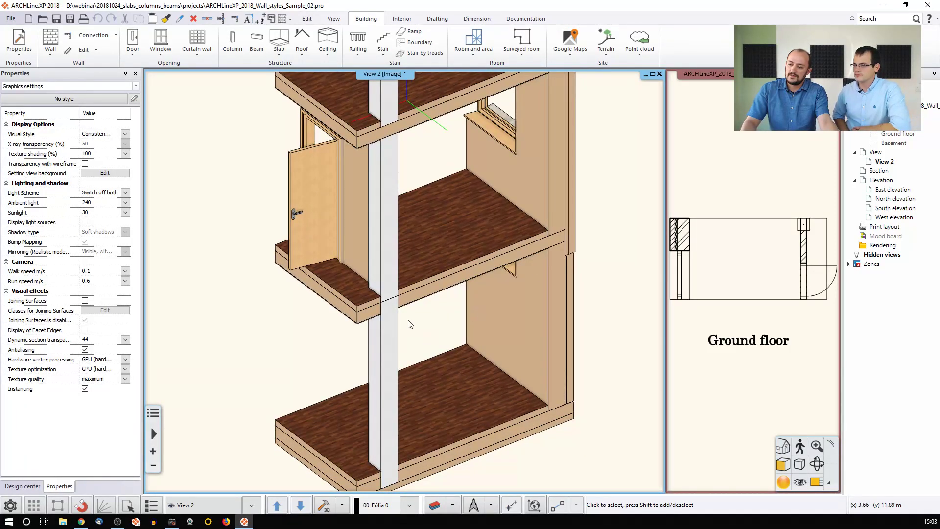
- Examine the ground floor's height and its elevation offsets in the level settings without changing them
left_click(684, 326)
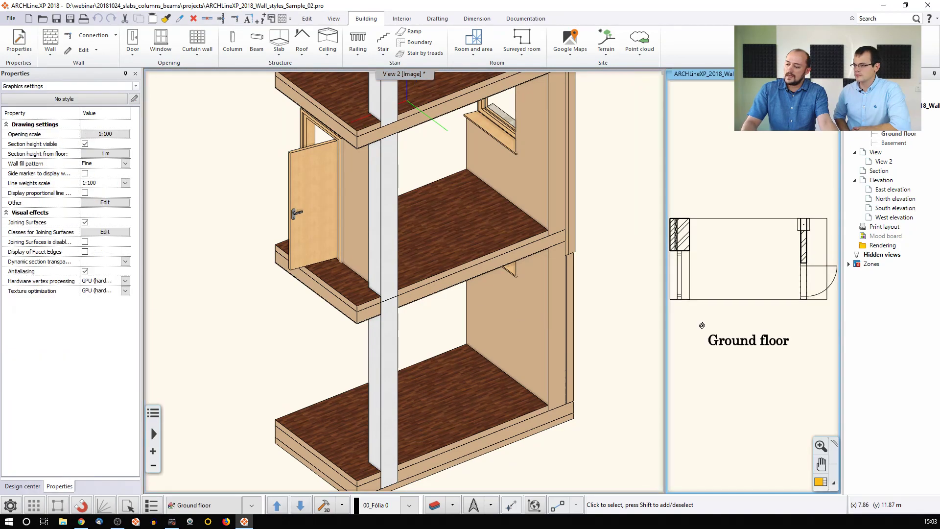
scroll(727, 315, "down", 1)
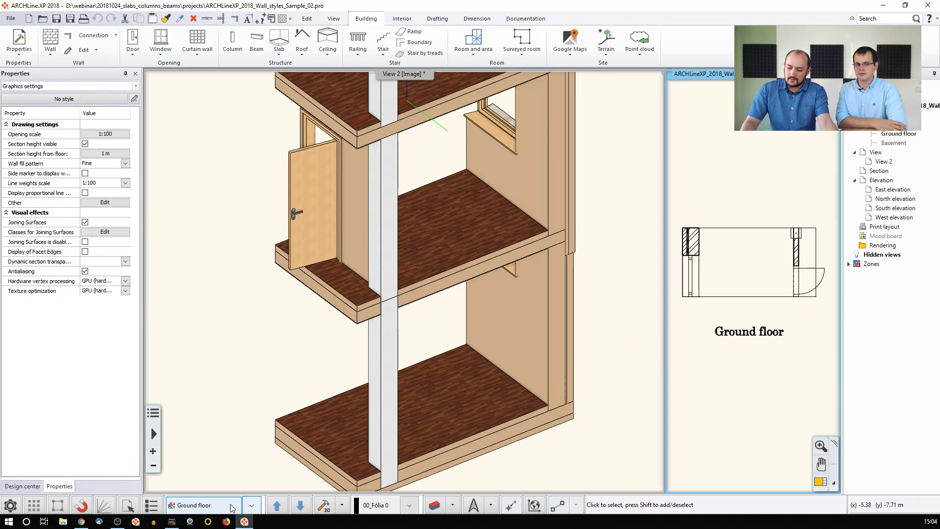
left_click(213, 510)
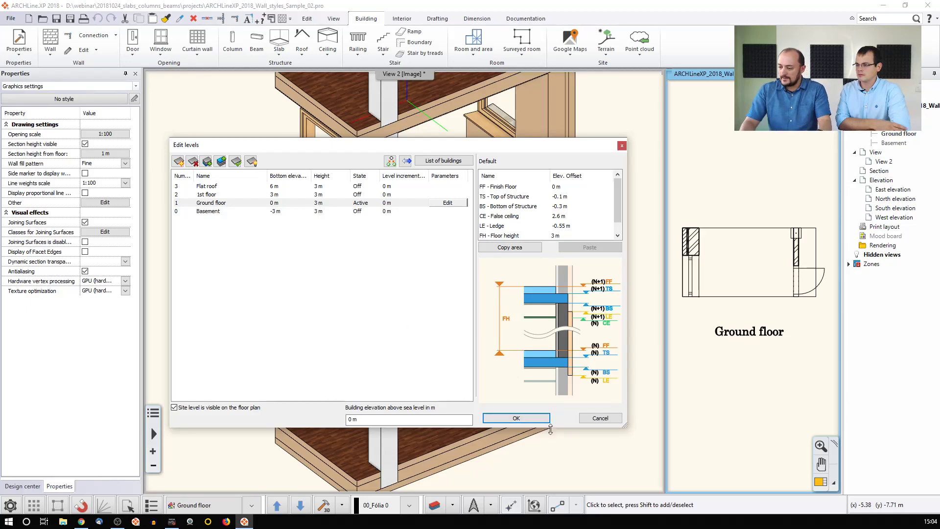
left_click(602, 419)
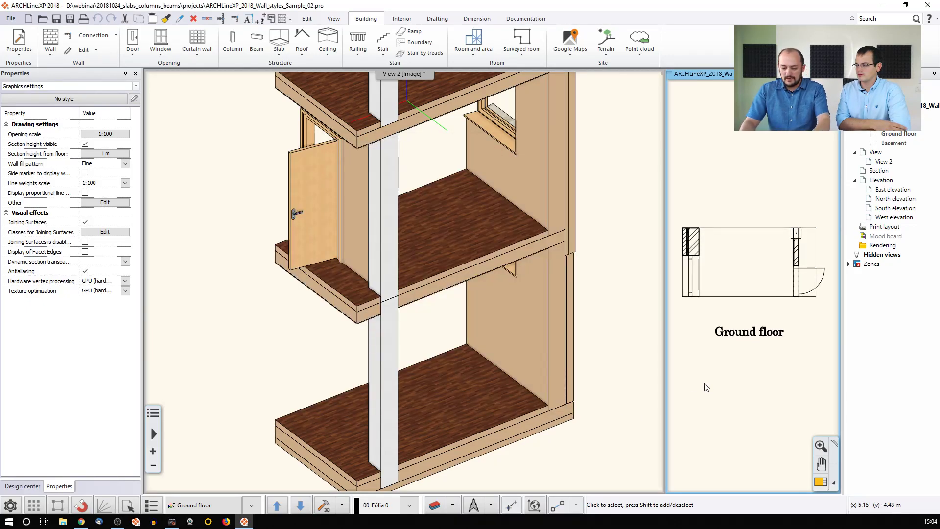
- Make the basement the active floor and set its level height to 3.45 m
key("Page_Down")
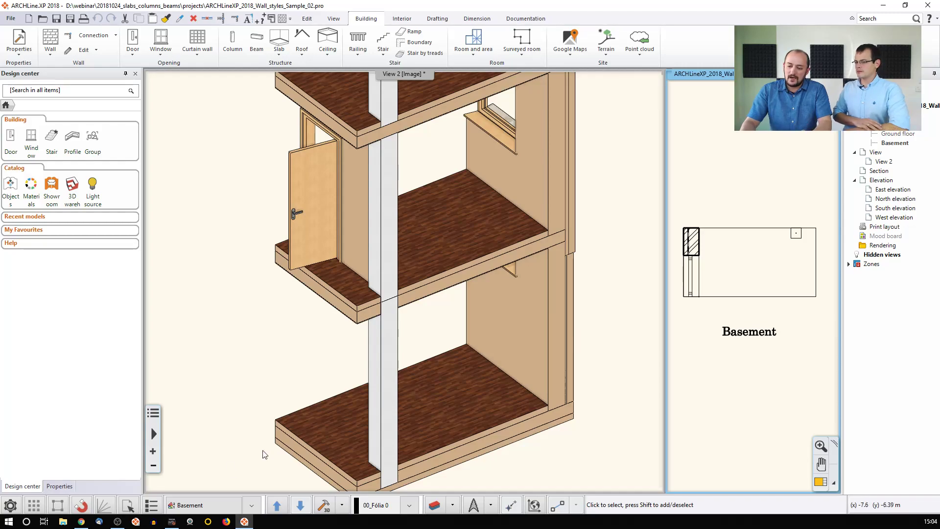
left_click(205, 505)
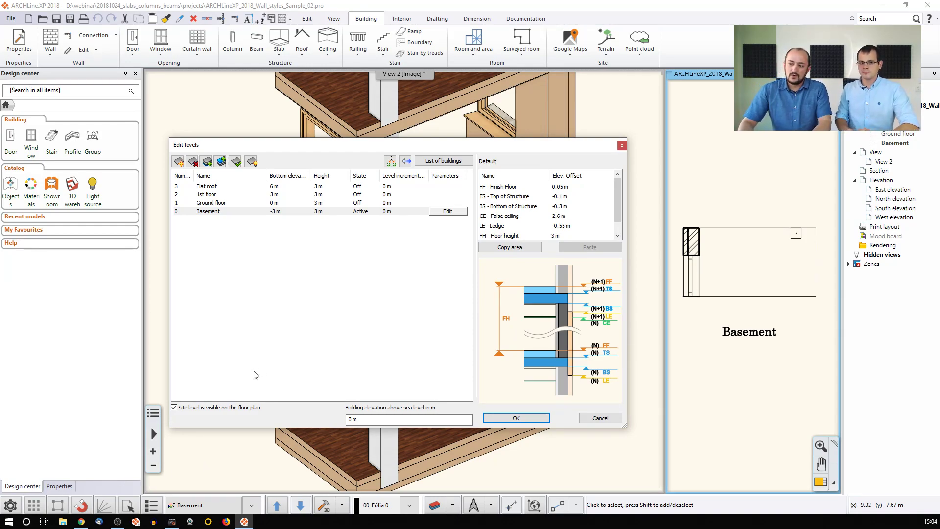
left_click(323, 215)
left_click(317, 213)
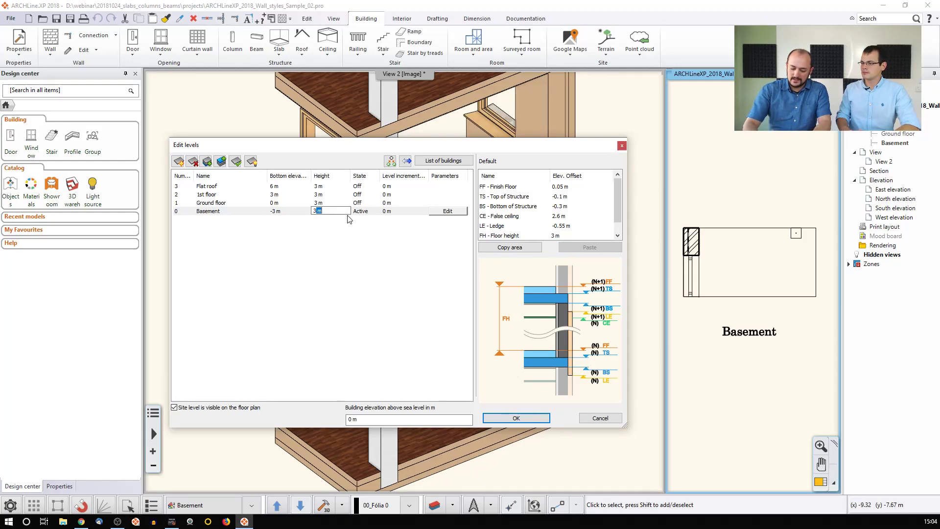
type(",")
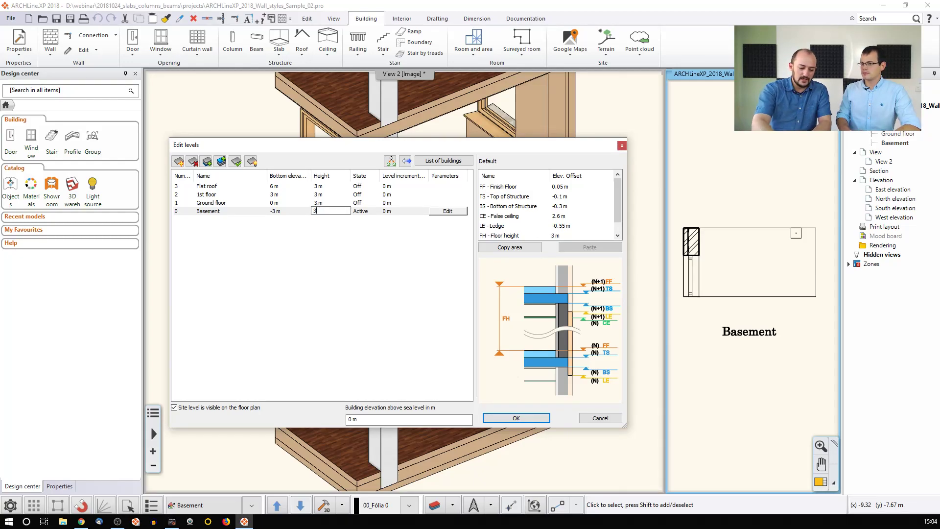
type("45")
key("Return")
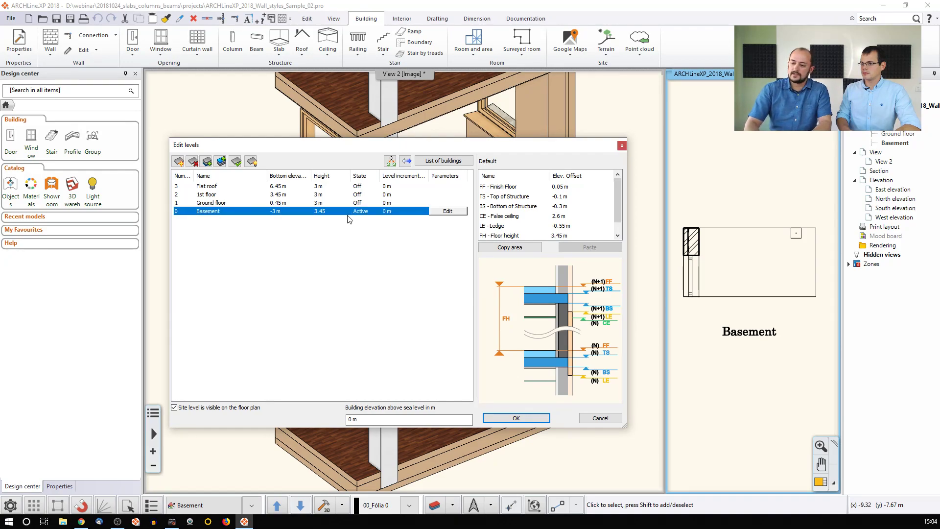
left_click(516, 418)
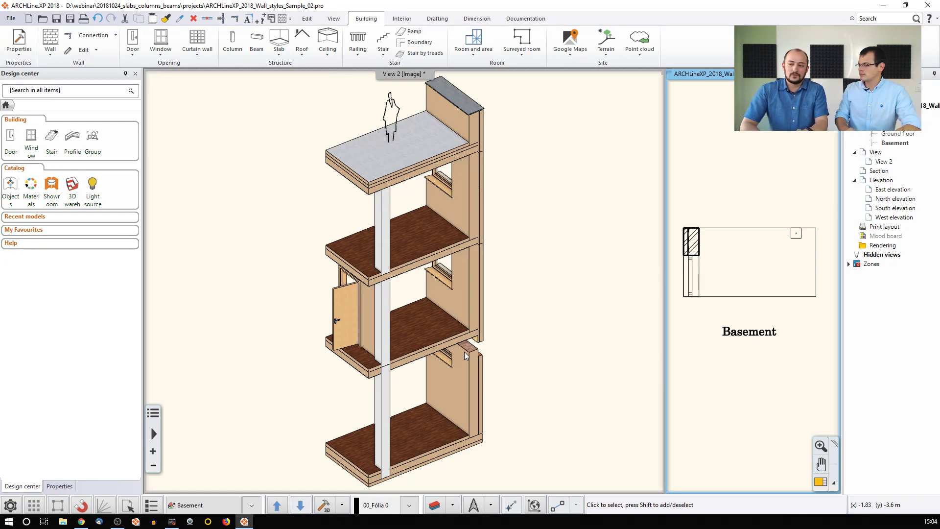
- Inspect the height and base elevation of the basement column
left_click(387, 389)
left_click(383, 394)
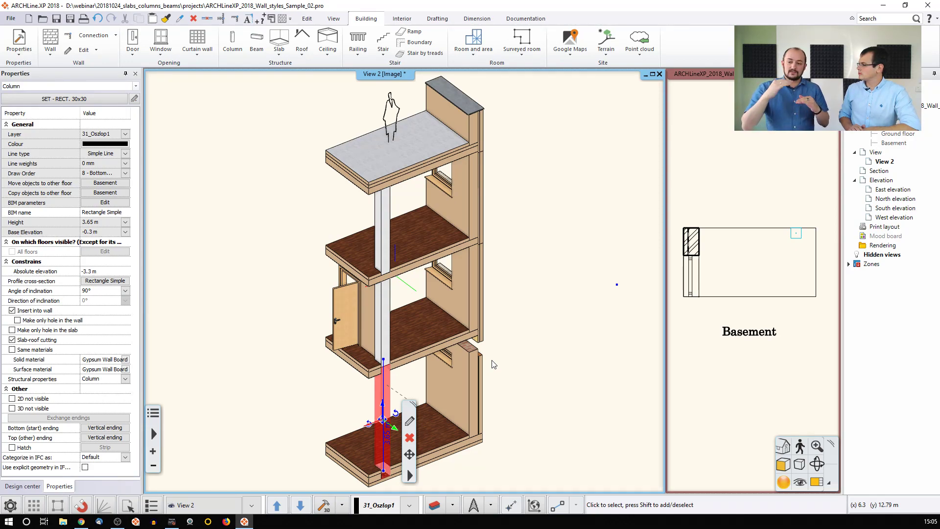
left_click(262, 375)
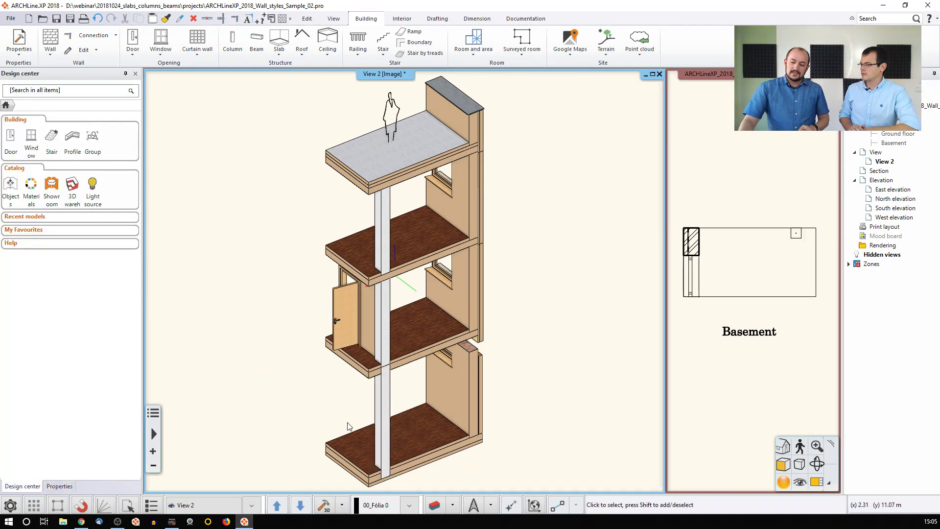
- Set the basement column's bottom bound to TS - Top of Structure in its height parameters
left_click(385, 393)
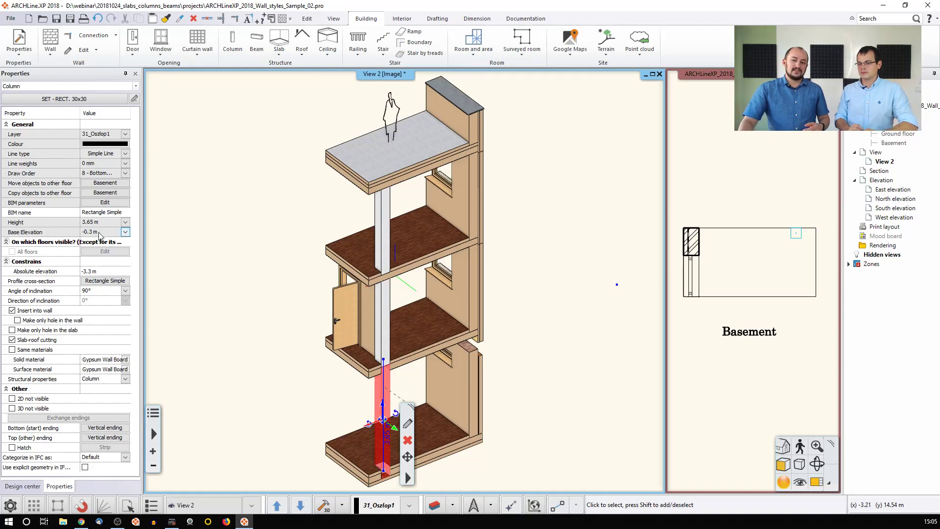
left_click(125, 232)
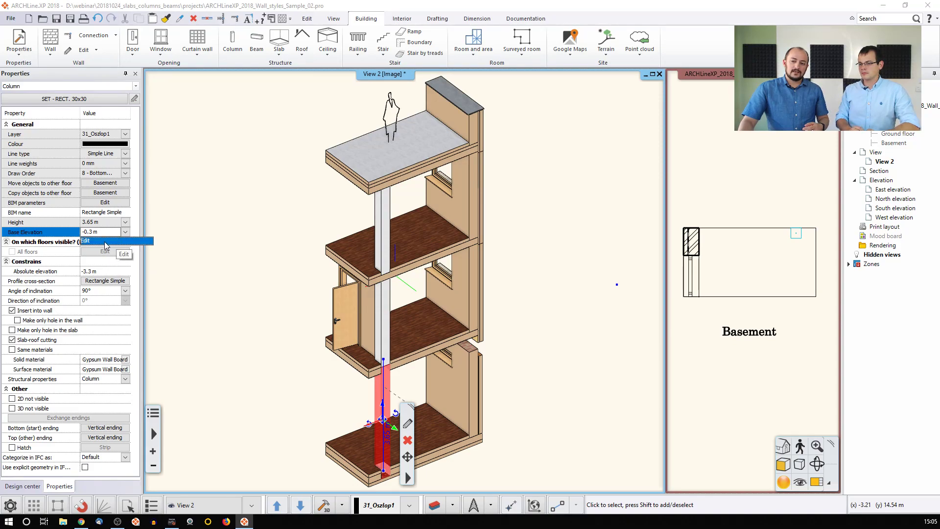
left_click(106, 242)
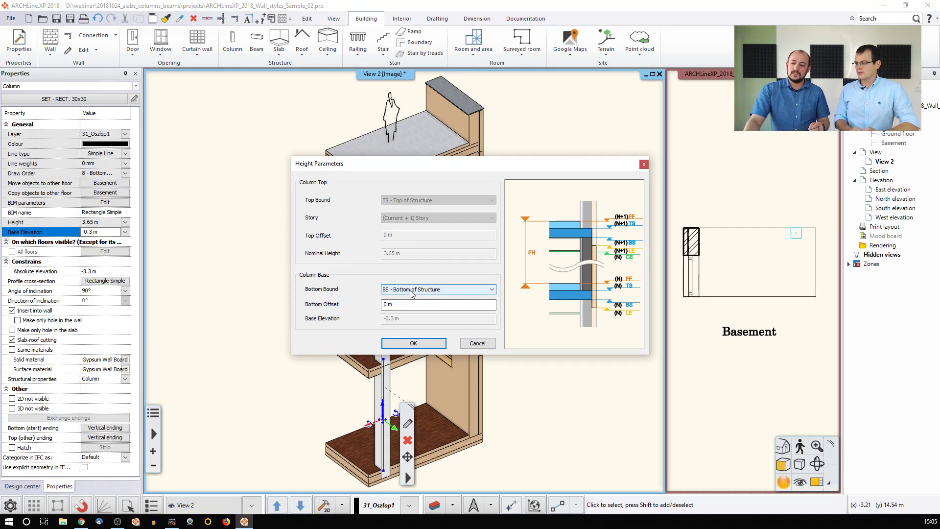
left_click(436, 293)
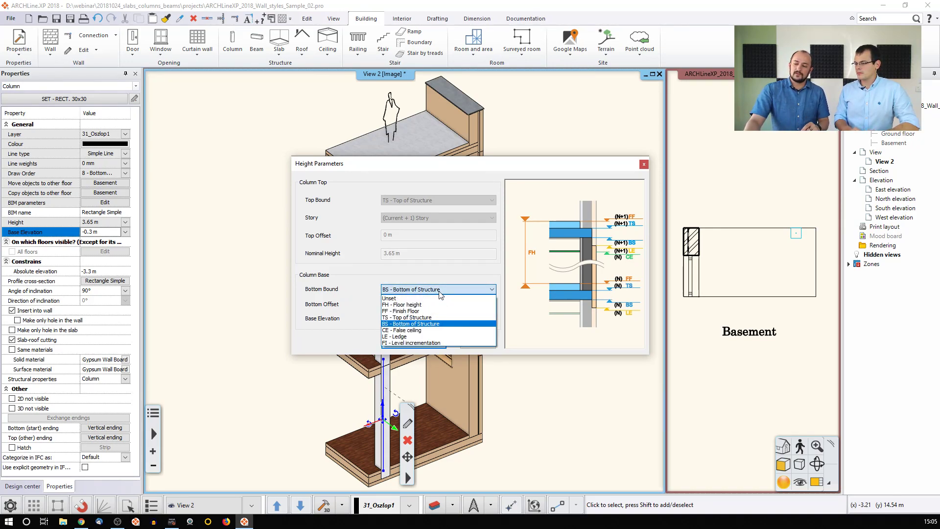
left_click(425, 319)
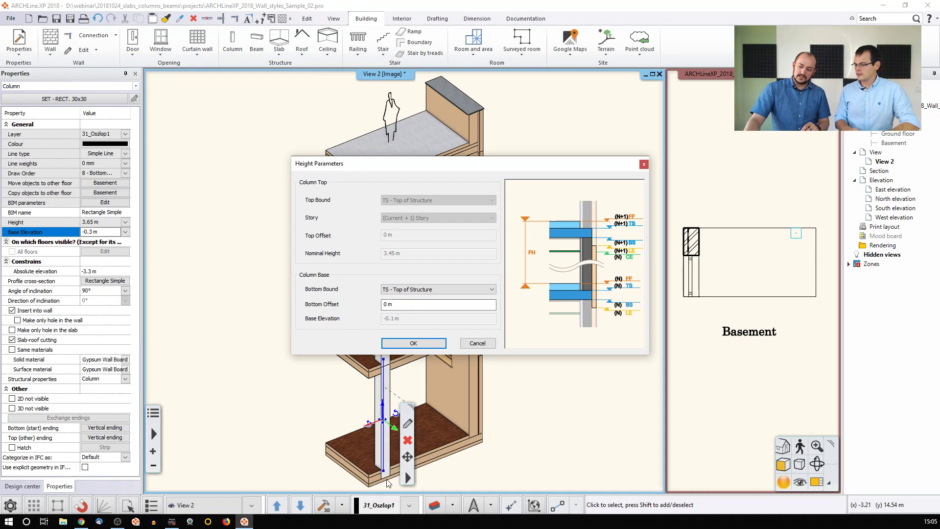
left_click(400, 347)
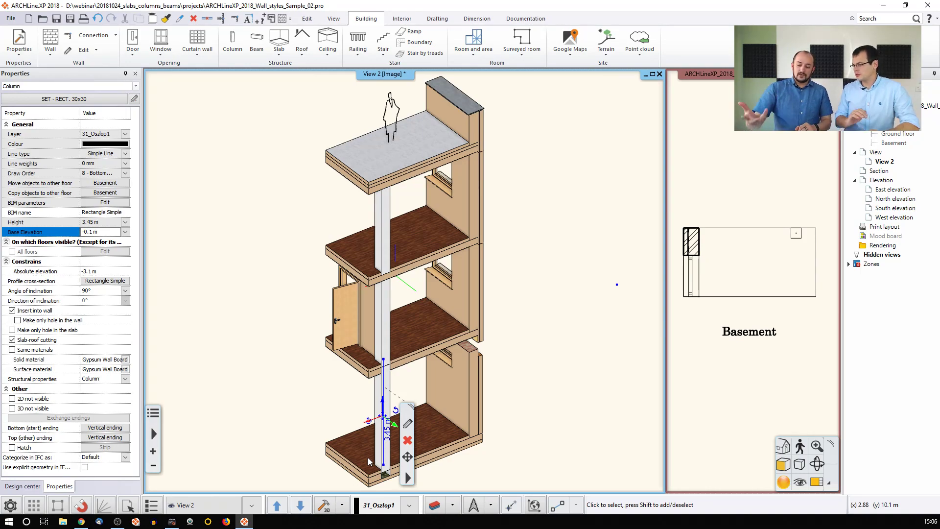
left_click(315, 395)
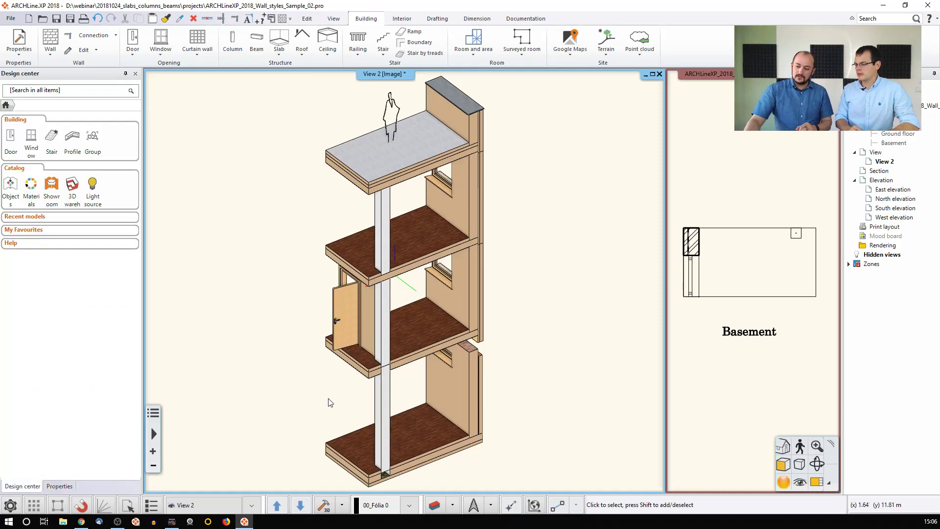
- Set the basement level's TS - Top of Structure elevation offset to 0 m
left_click(721, 359)
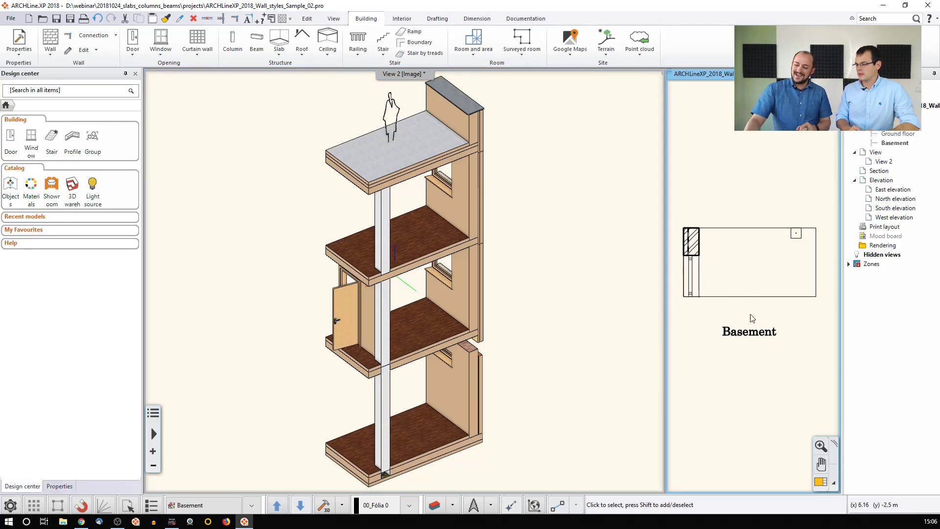
left_click(207, 508)
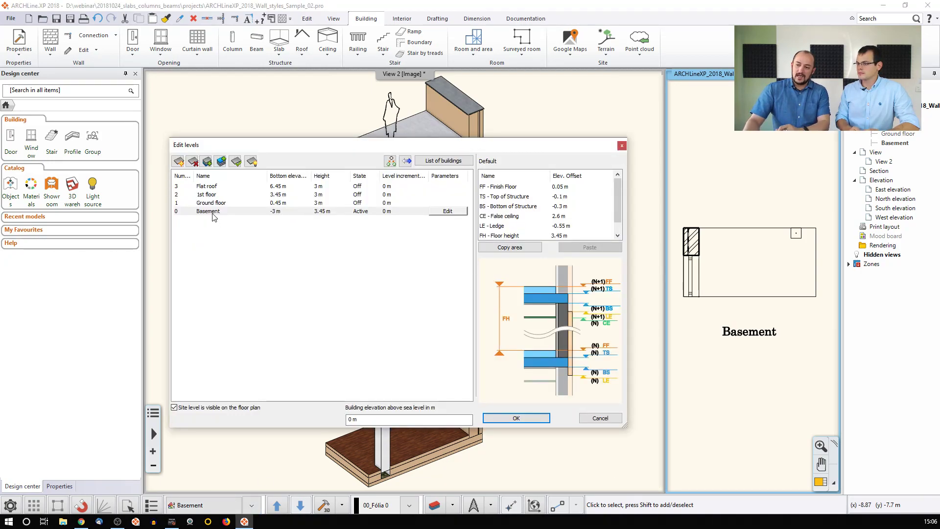
left_click(516, 188)
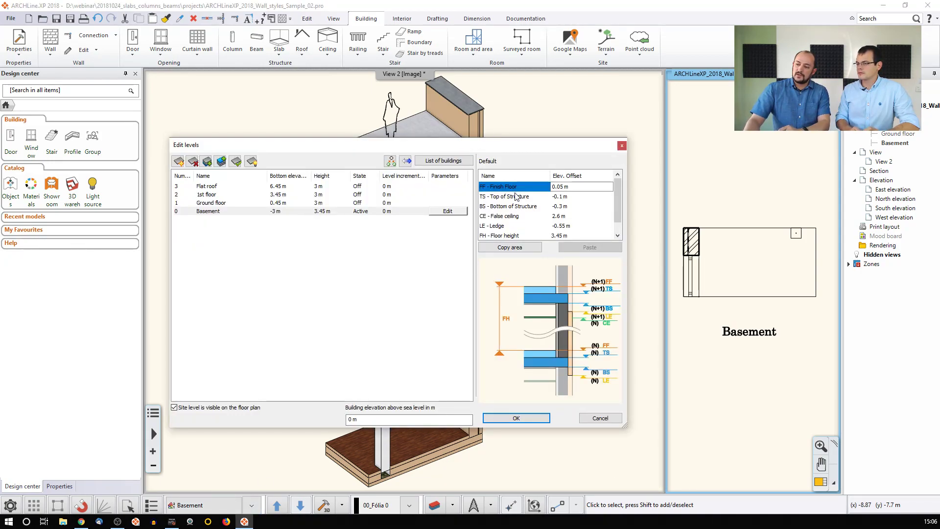
left_click(517, 196)
left_click(520, 206)
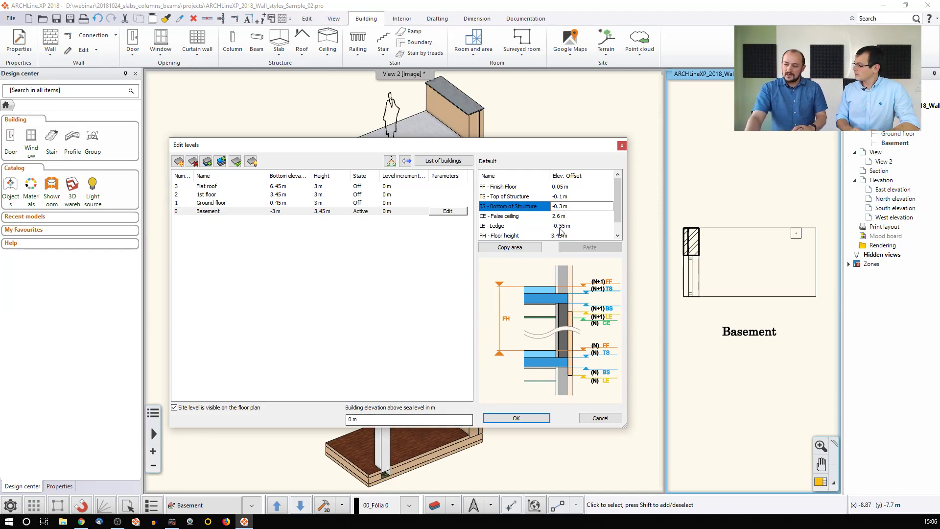
left_click(560, 197)
type("0")
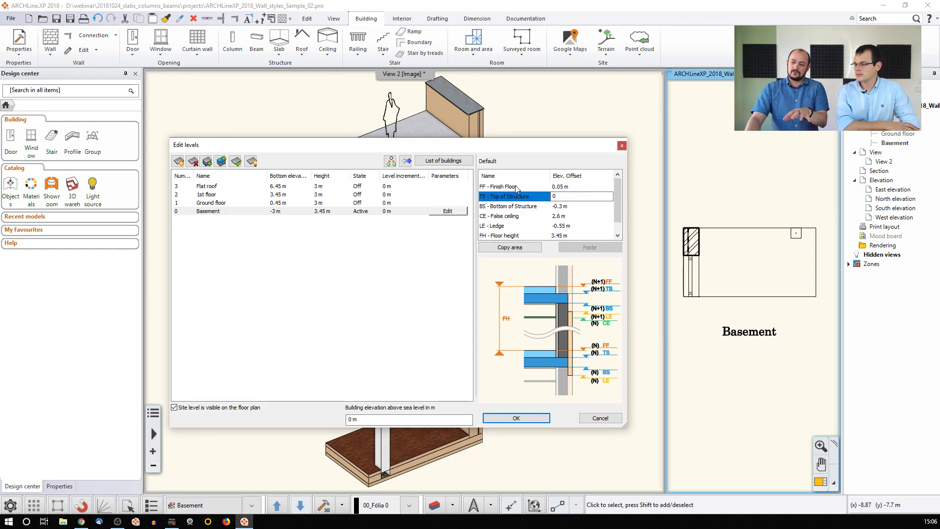
left_click(519, 419)
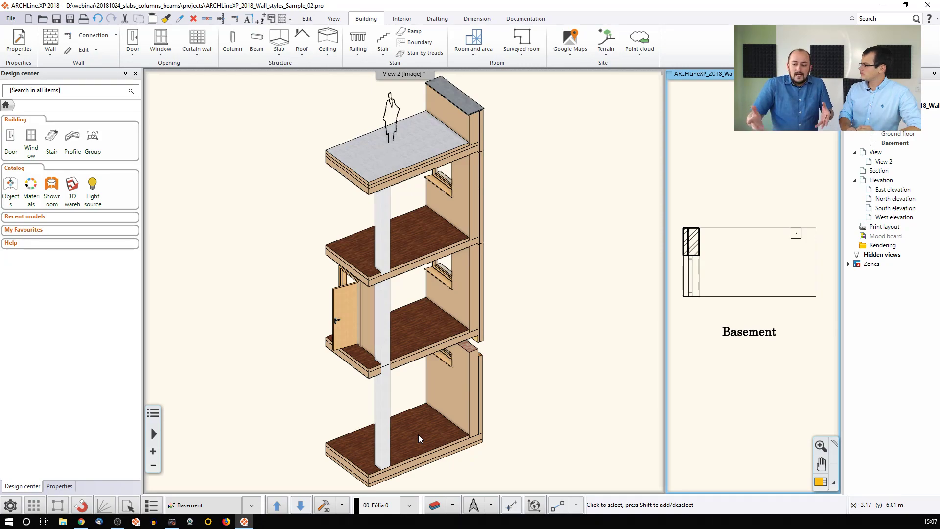
- Override the basement column's height with a fixed value of 3 m
left_click(382, 402)
left_click(384, 408)
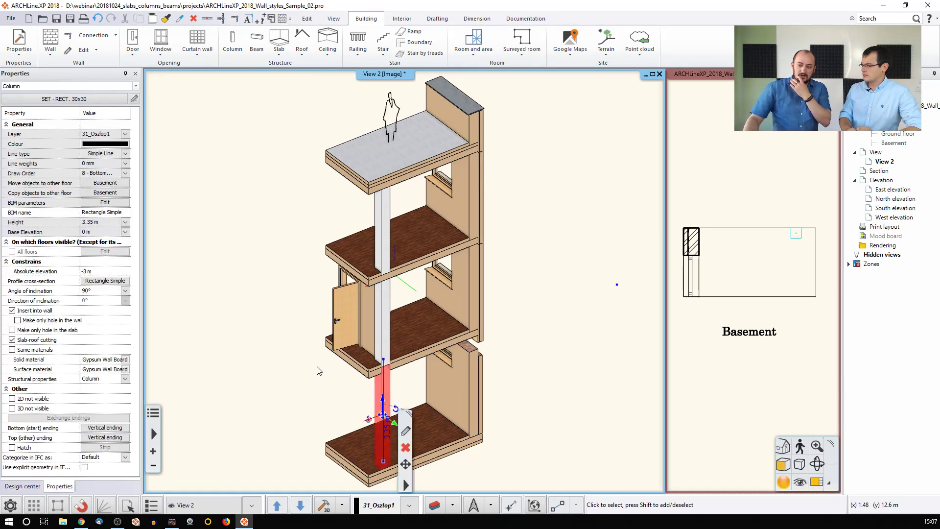
left_click(98, 223)
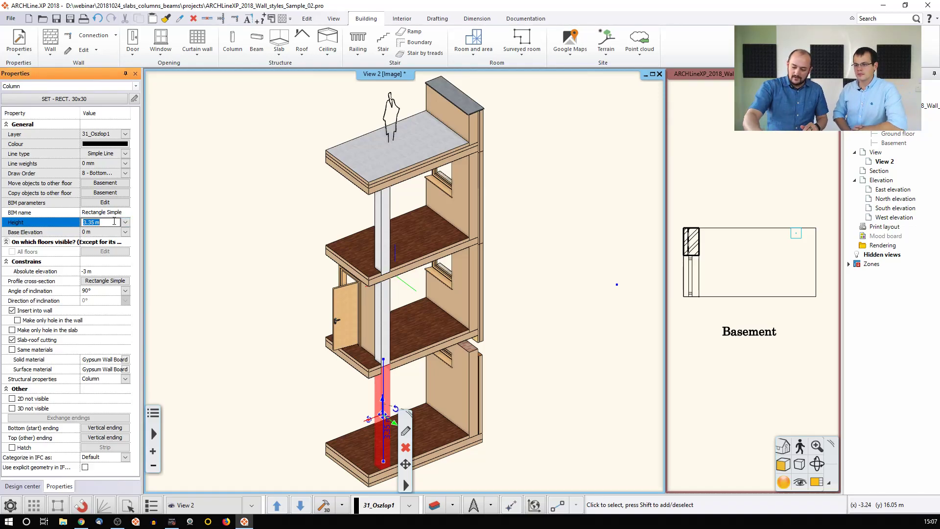
type("3")
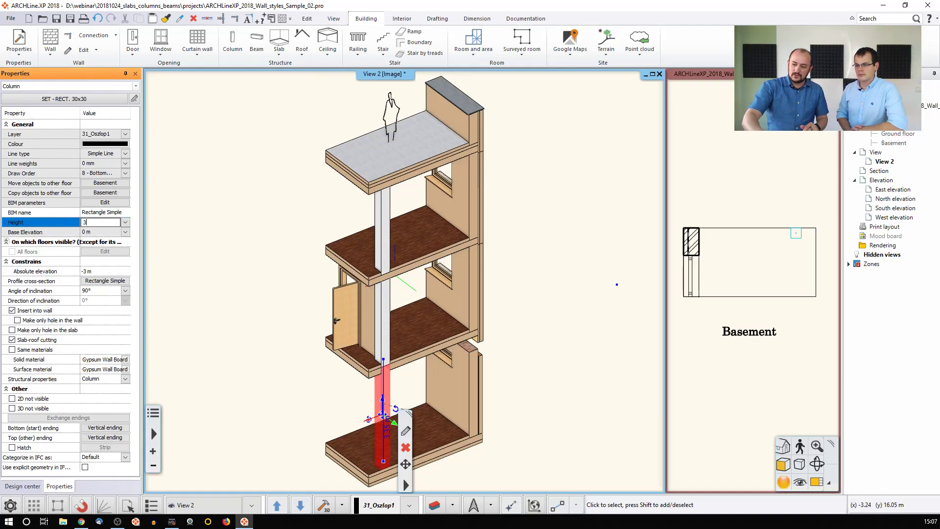
key("Return")
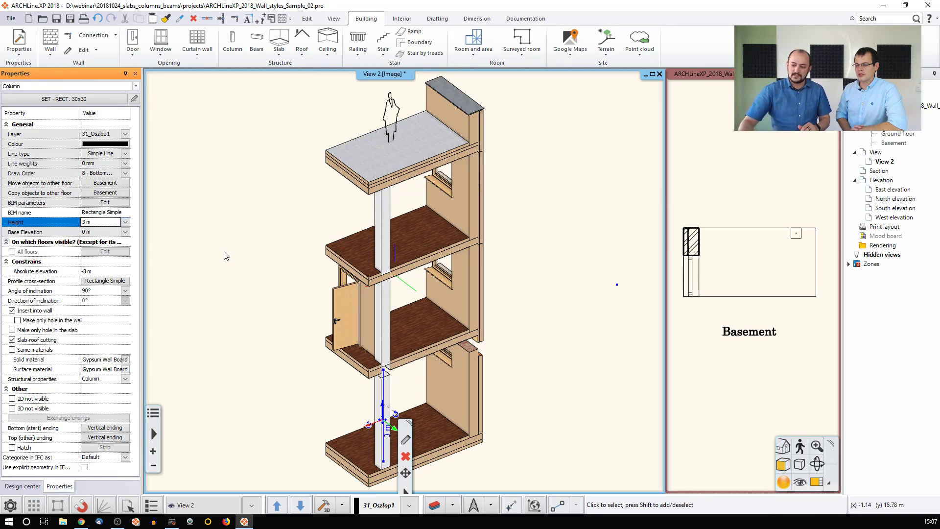
left_click(239, 292)
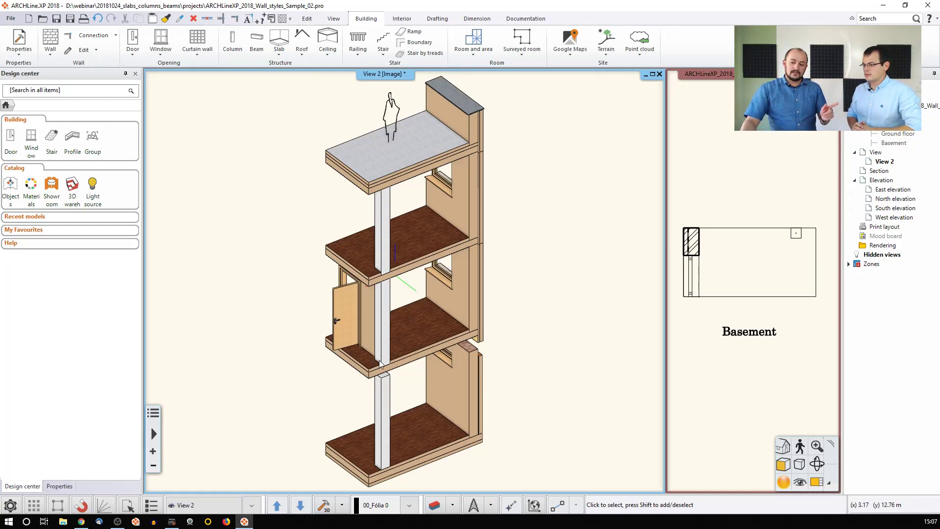
- Try to detach the basement column's top from the storey levels by setting its top bound to Unset, and undo the change
left_click(384, 389)
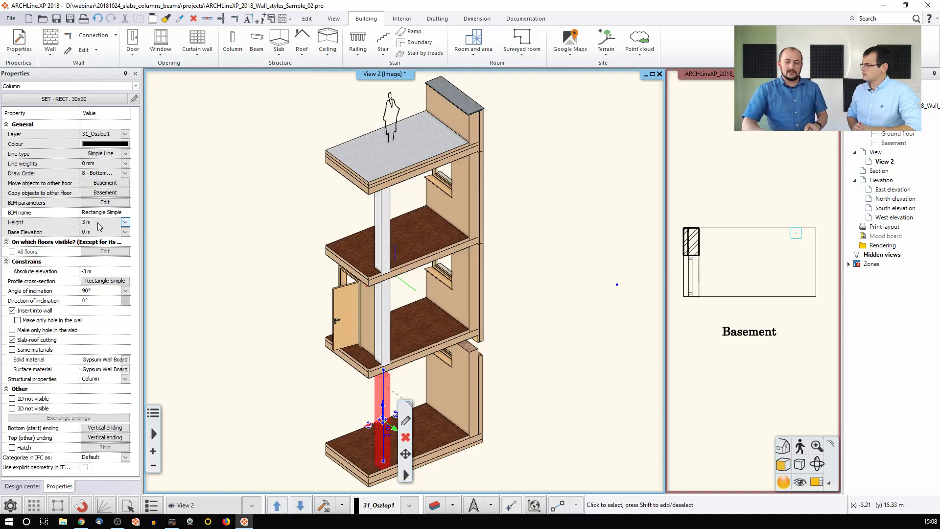
left_click(125, 222)
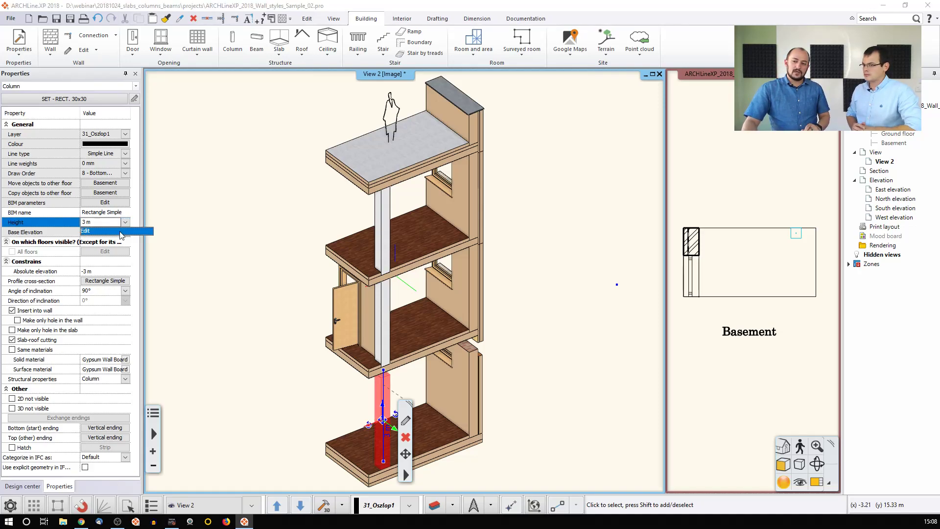
left_click(122, 235)
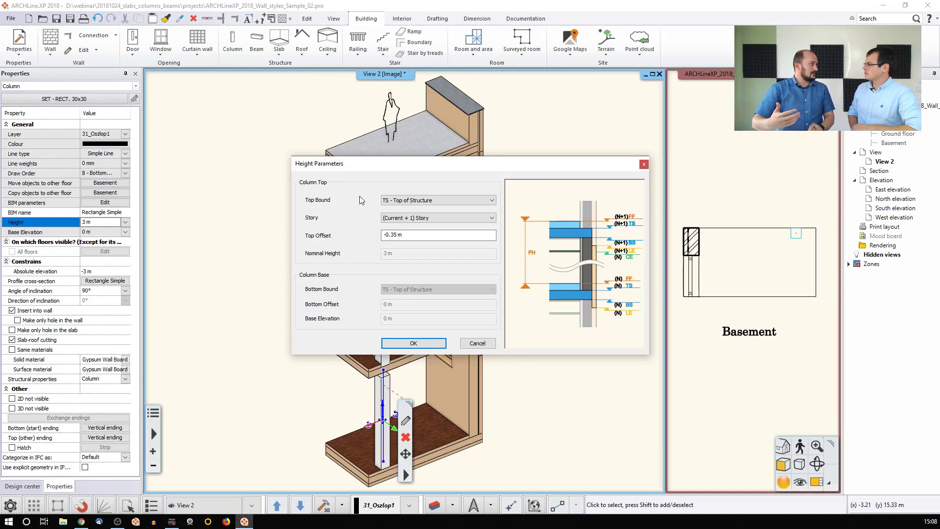
left_click(400, 201)
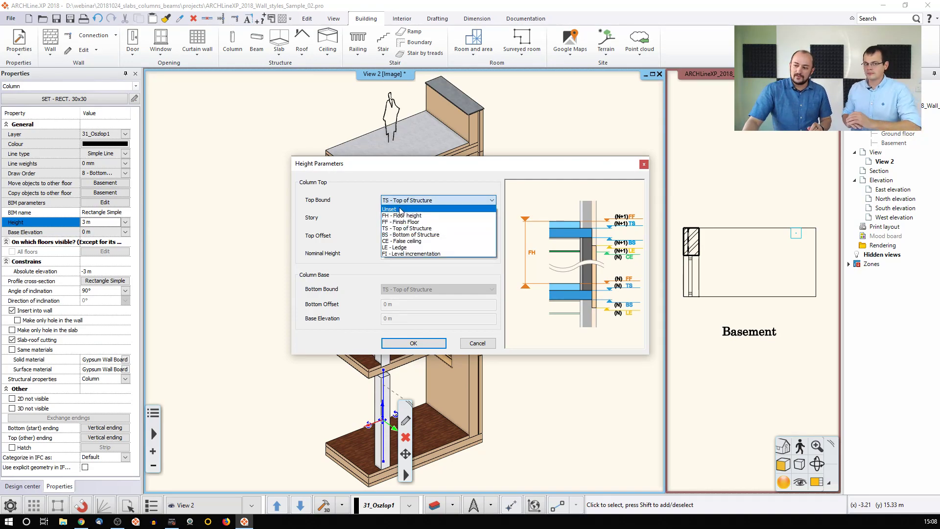
left_click(400, 210)
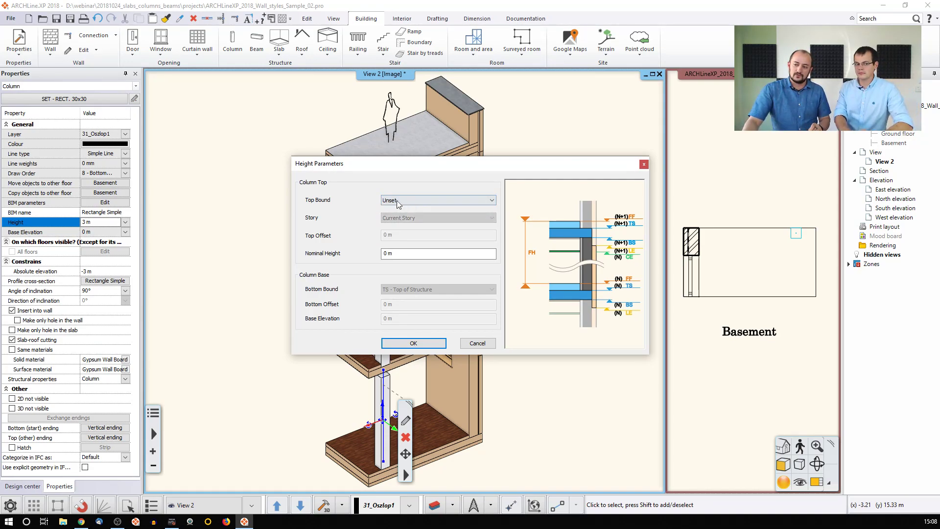
left_click(424, 346)
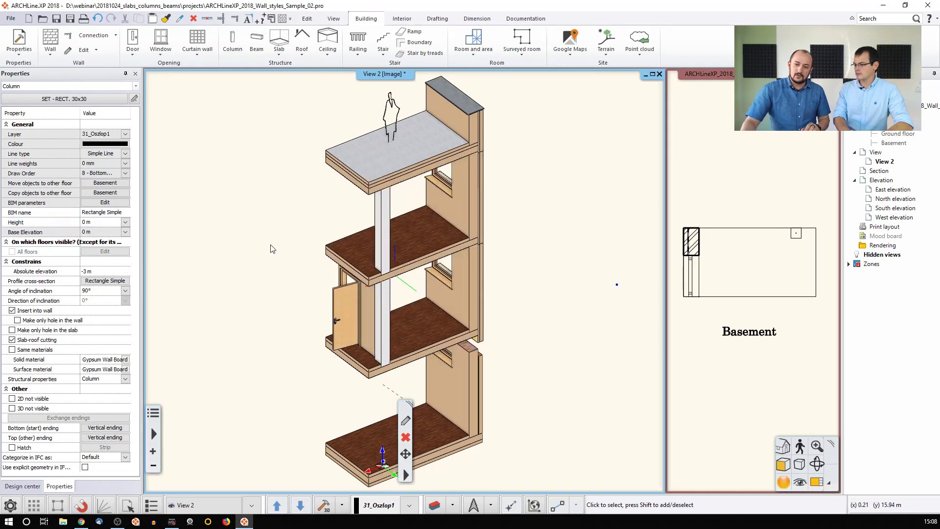
key("Escape")
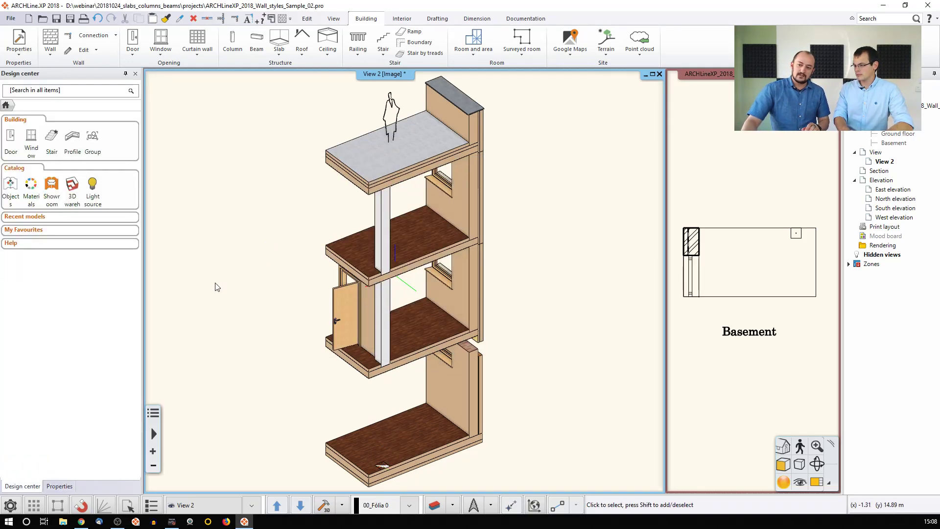
left_click(384, 464)
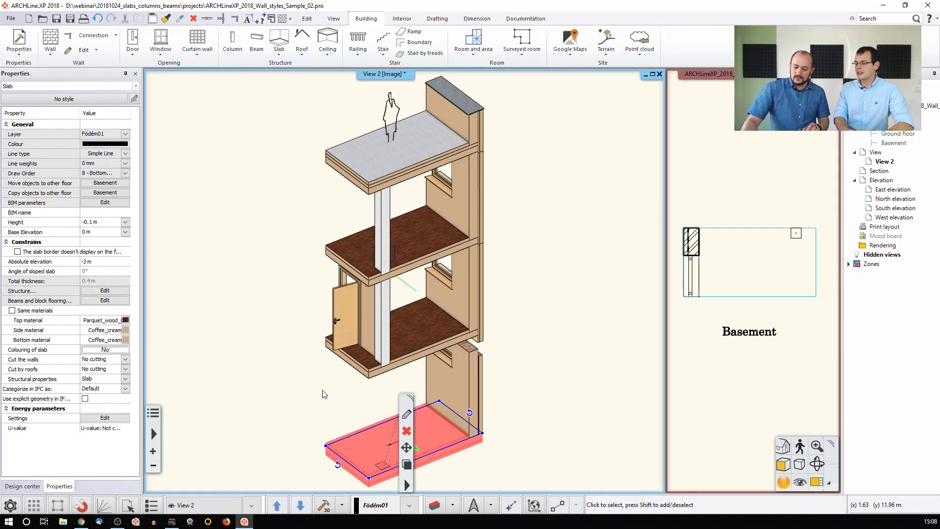
key("Escape")
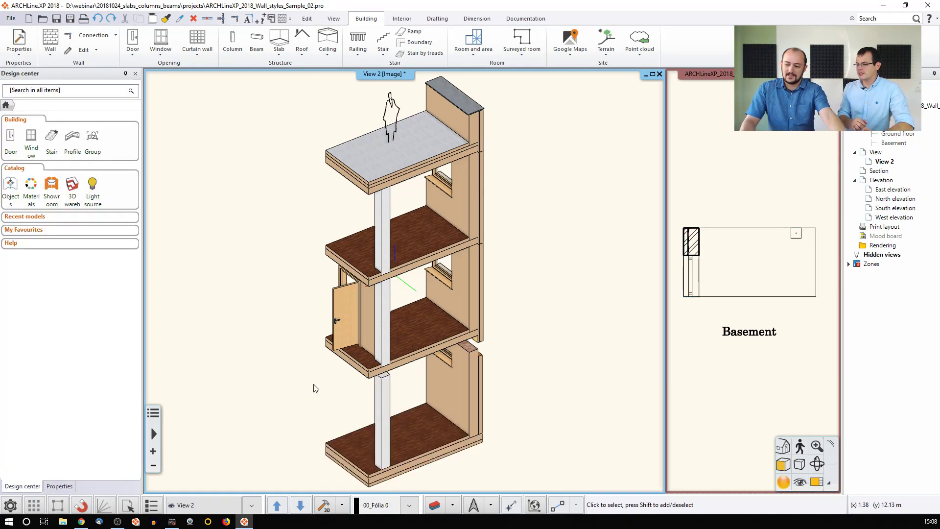
- Set the basement column's top bound to Unset and give it a nominal height of 3 m
left_click(386, 397)
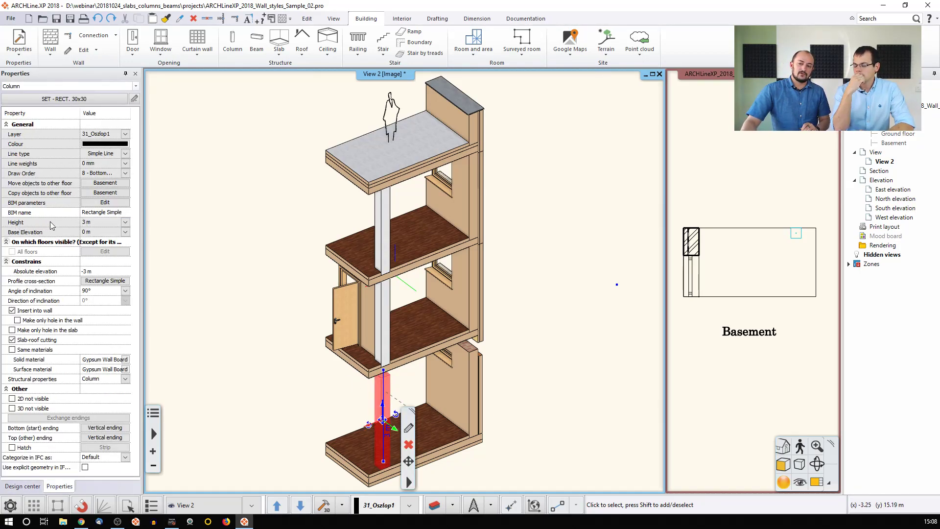
left_click(125, 222)
left_click(125, 236)
left_click(439, 200)
left_click(424, 209)
left_click_drag(402, 254, 350, 254)
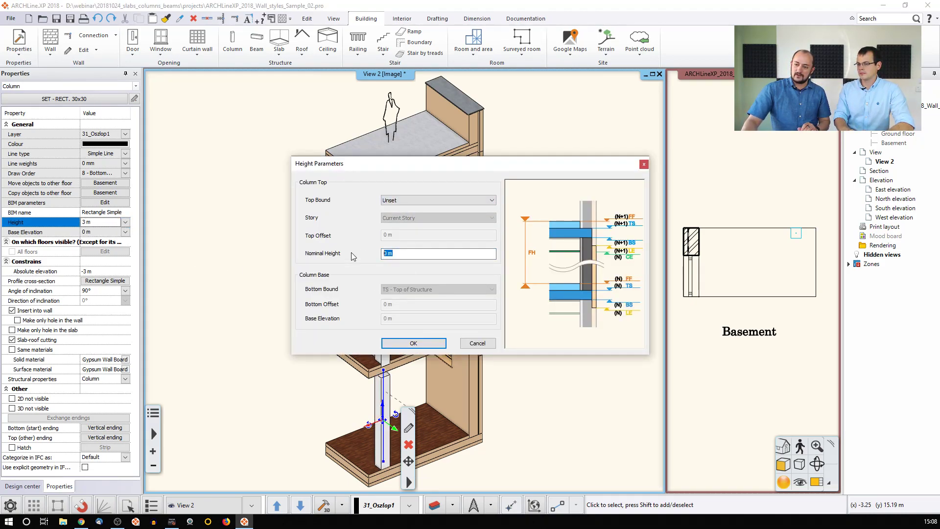
type("3")
key("Return")
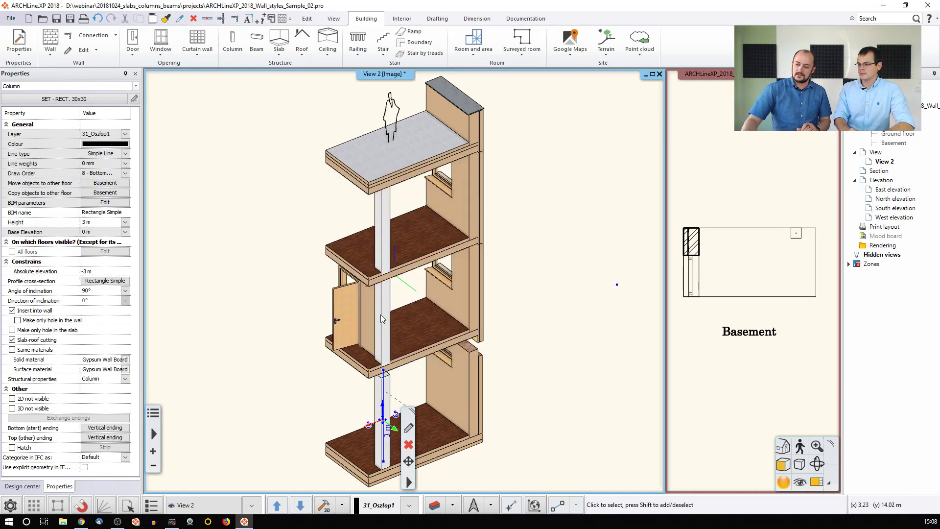
left_click(241, 321)
left_click(261, 338)
left_click(385, 400)
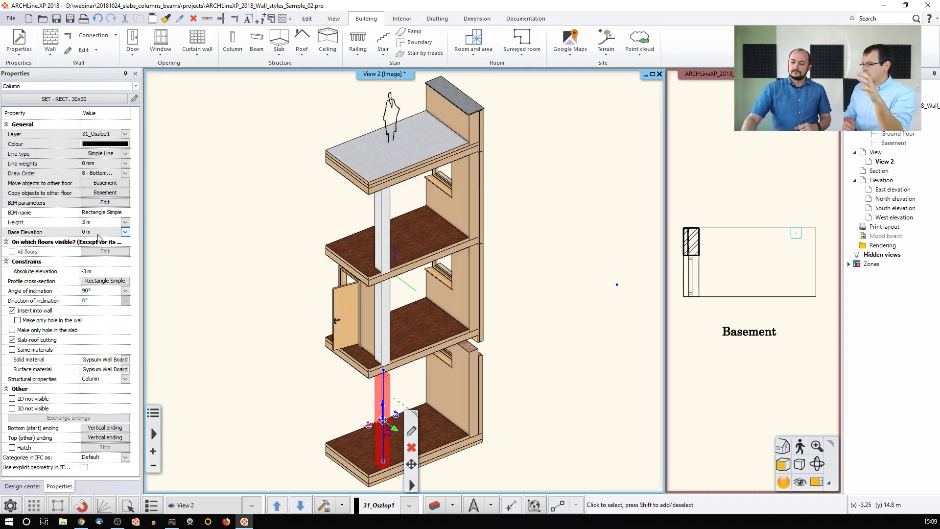
key("Escape")
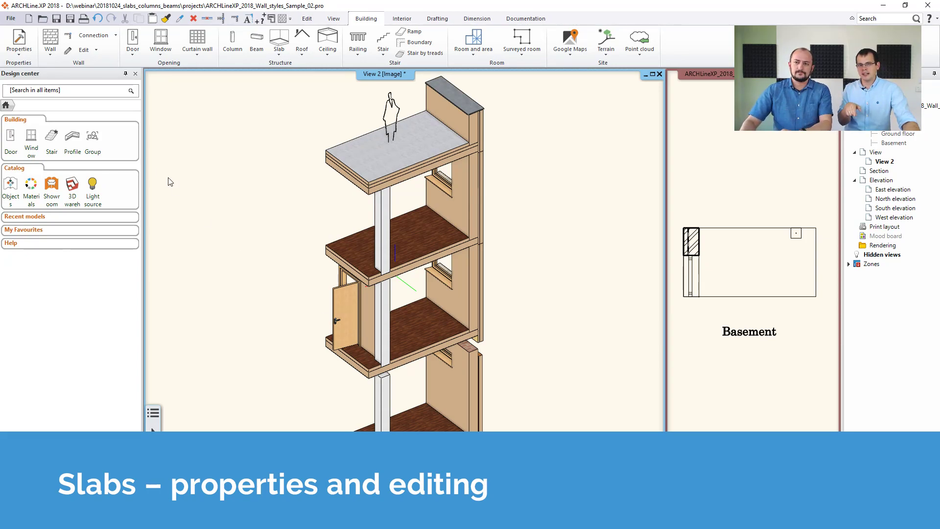
- Open the recent SLAB_ROOF_RAILING_02 project without saving the current one
left_click(11, 19)
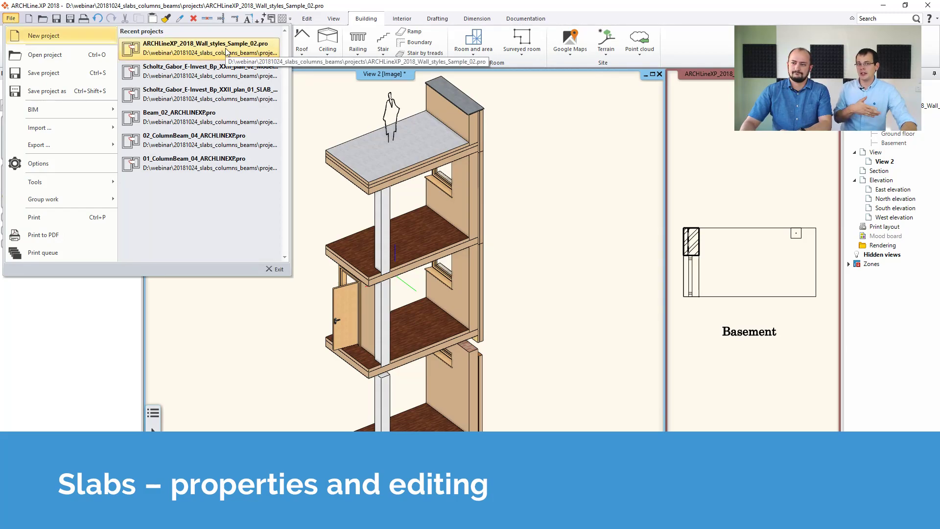
left_click(234, 102)
left_click(385, 381)
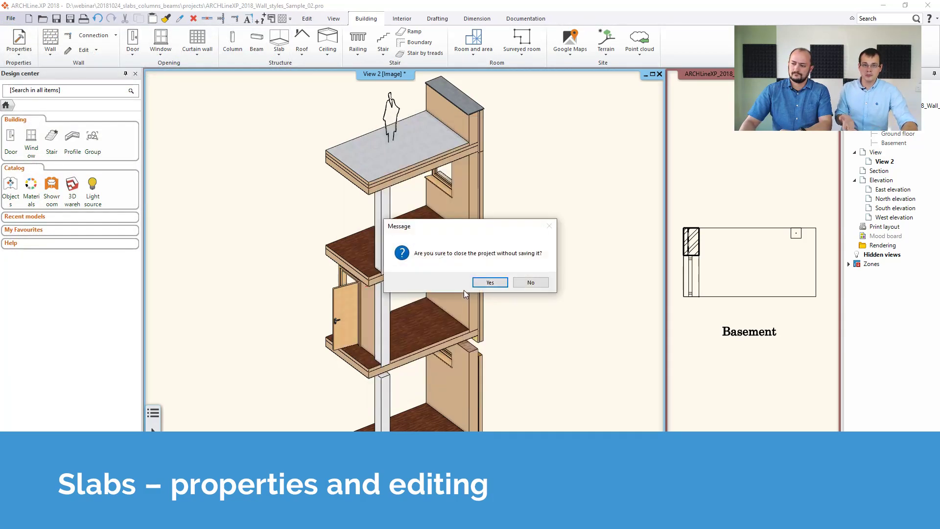
left_click(490, 283)
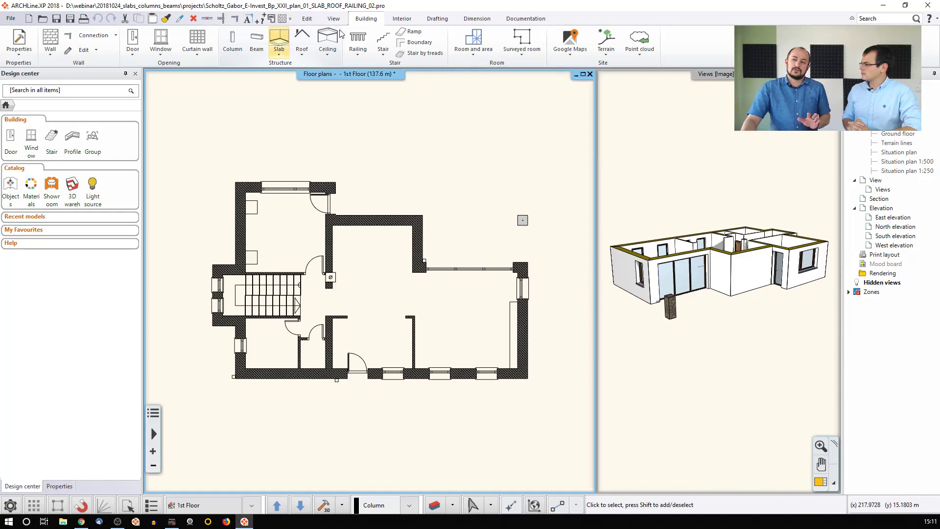
- Review the default slab properties and the height parameters behind the base offset from the floor, without changing anything
left_click(18, 43)
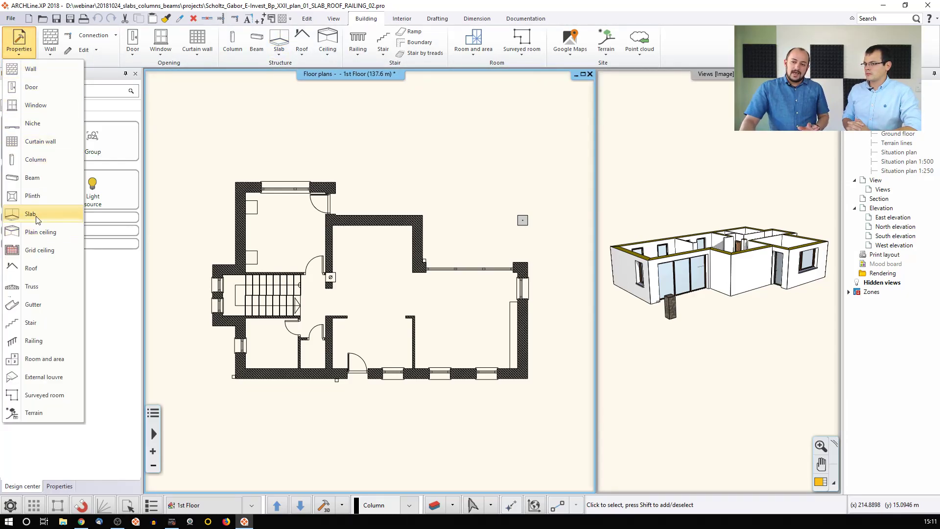
right_click(277, 48)
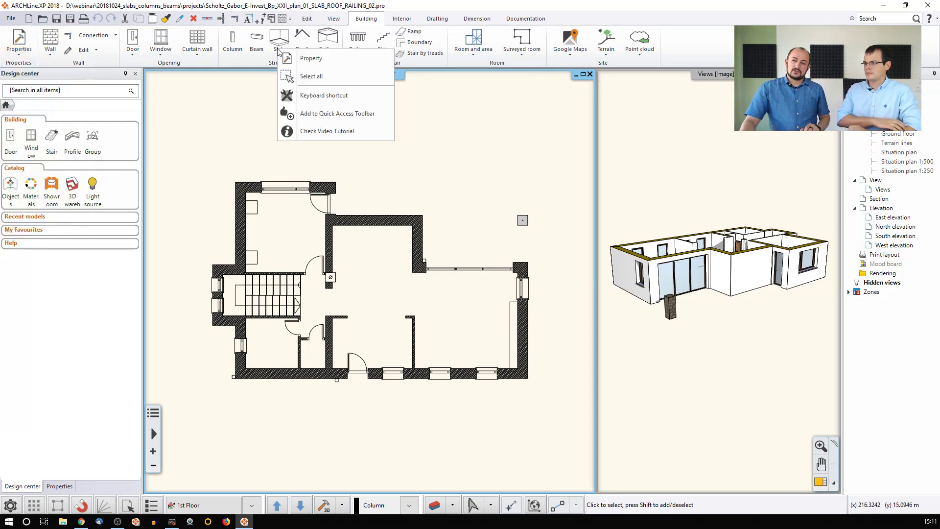
left_click(314, 60)
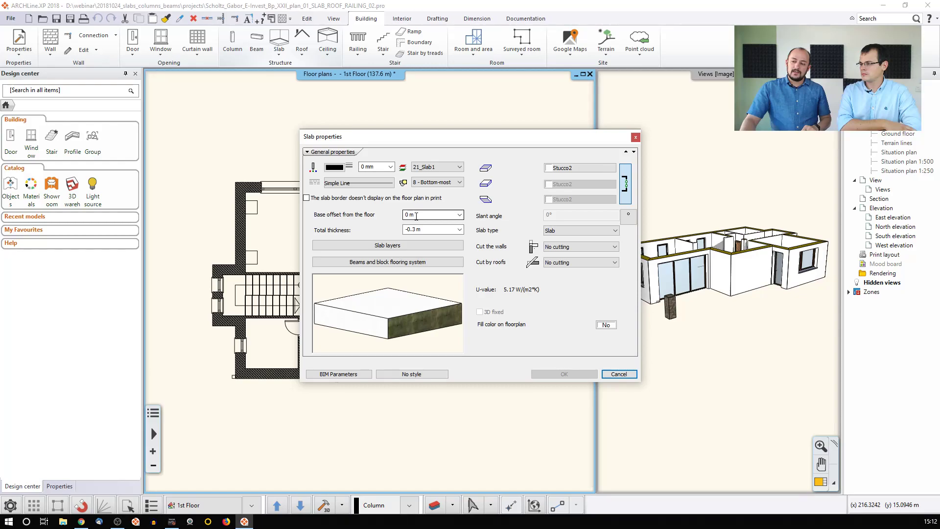
left_click(460, 215)
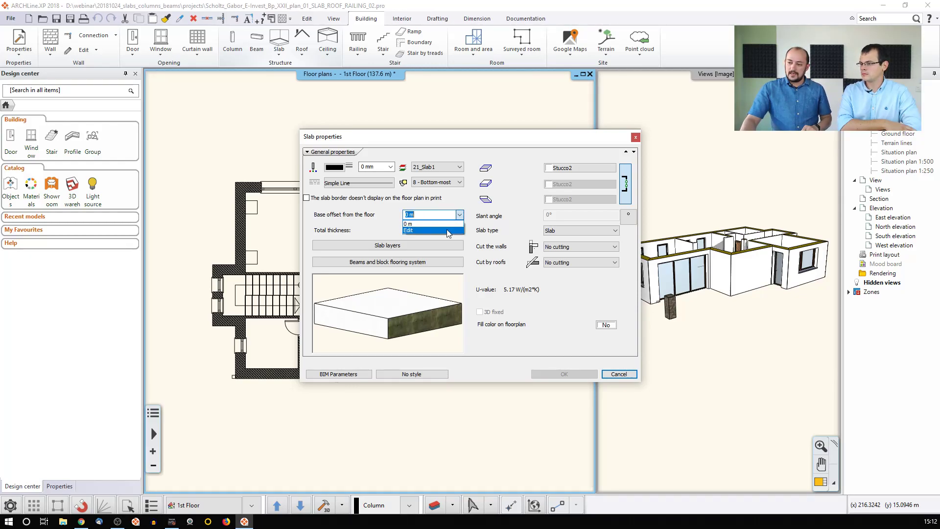
left_click(447, 230)
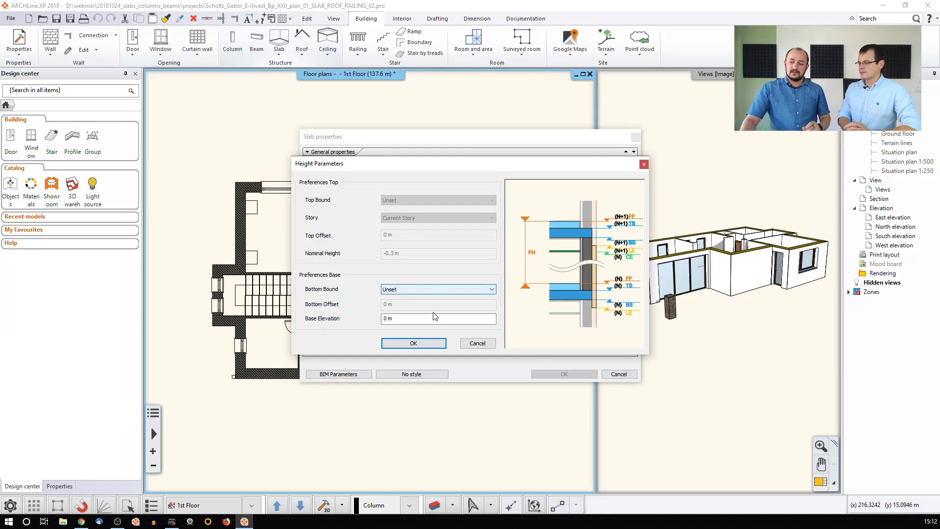
left_click(474, 342)
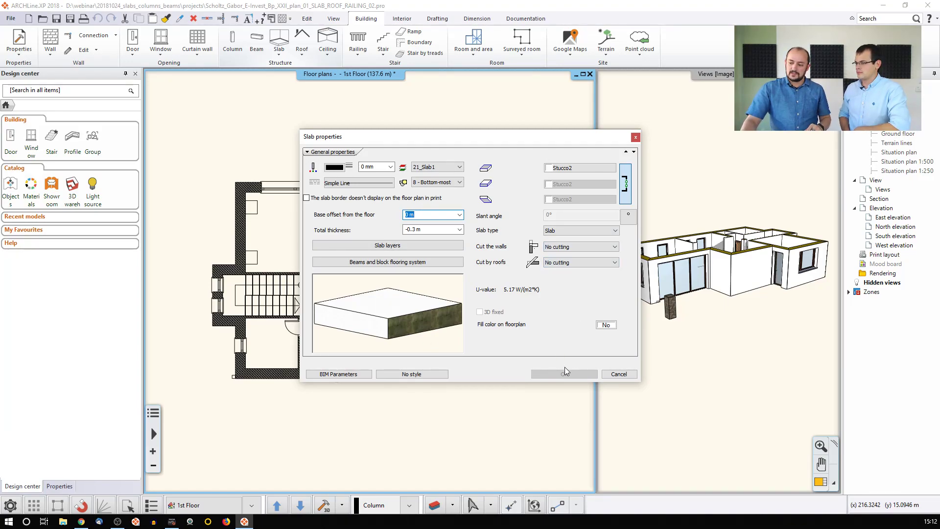
left_click(608, 376)
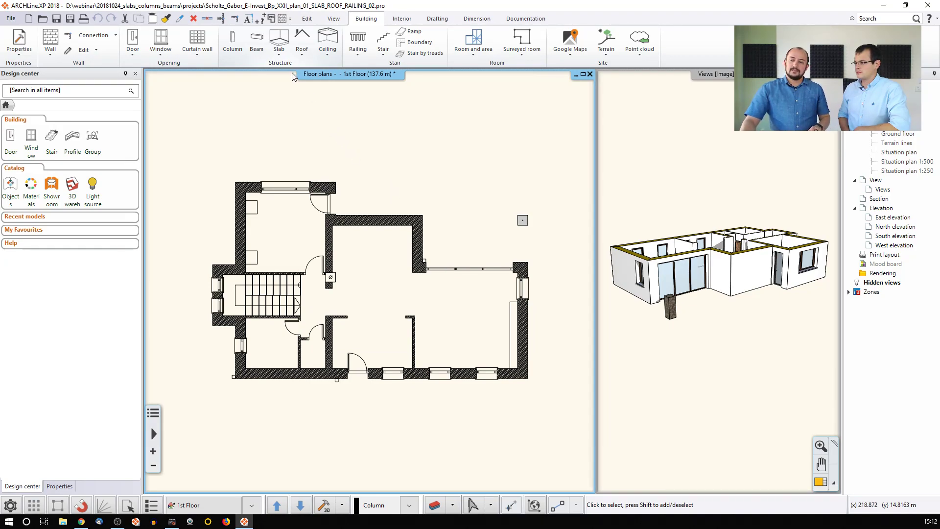
- Draw a slab in Sketch mode around the 1st floor by picking outer wall corners as its contour, and undo it
left_click(283, 55)
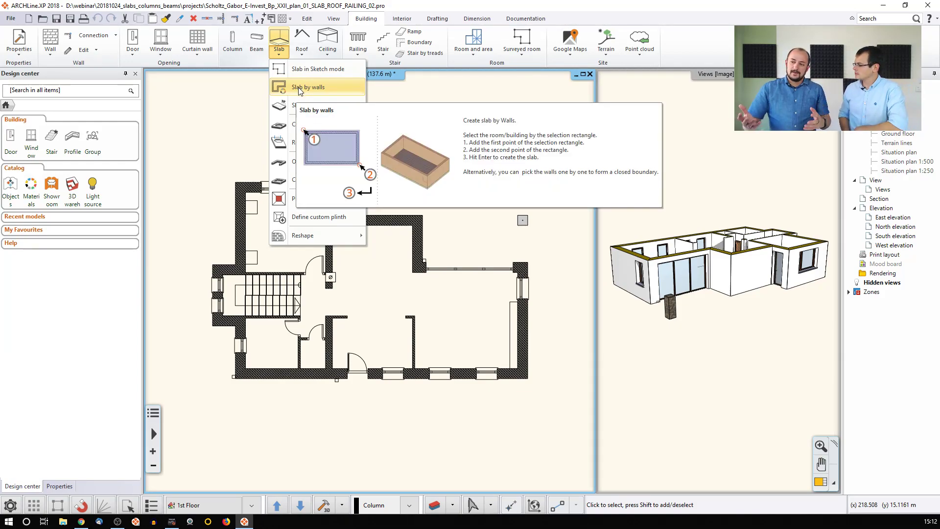
left_click(322, 69)
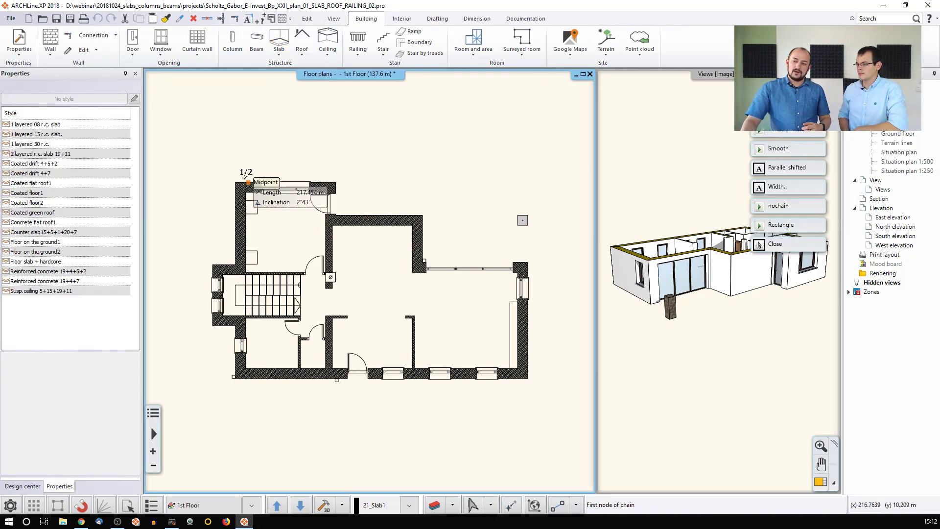
left_click(235, 182)
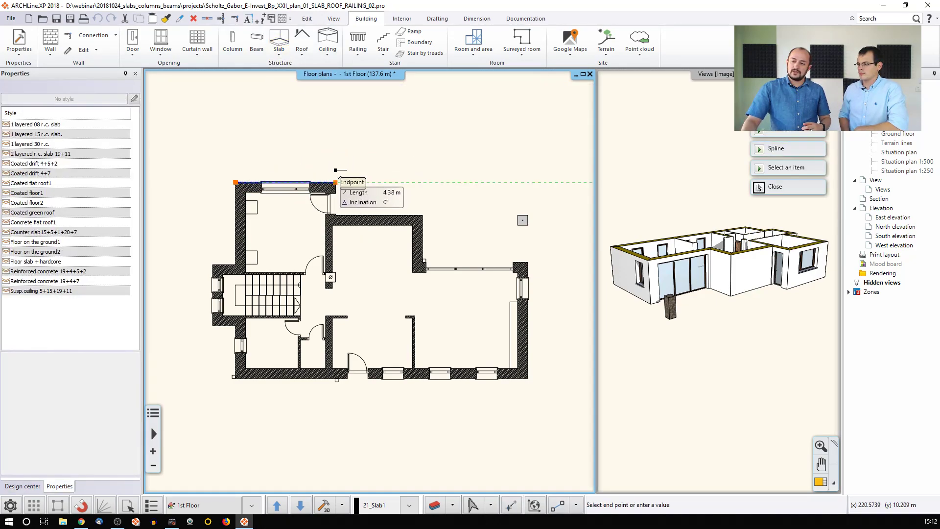
left_click(335, 182)
left_click(422, 214)
left_click(528, 262)
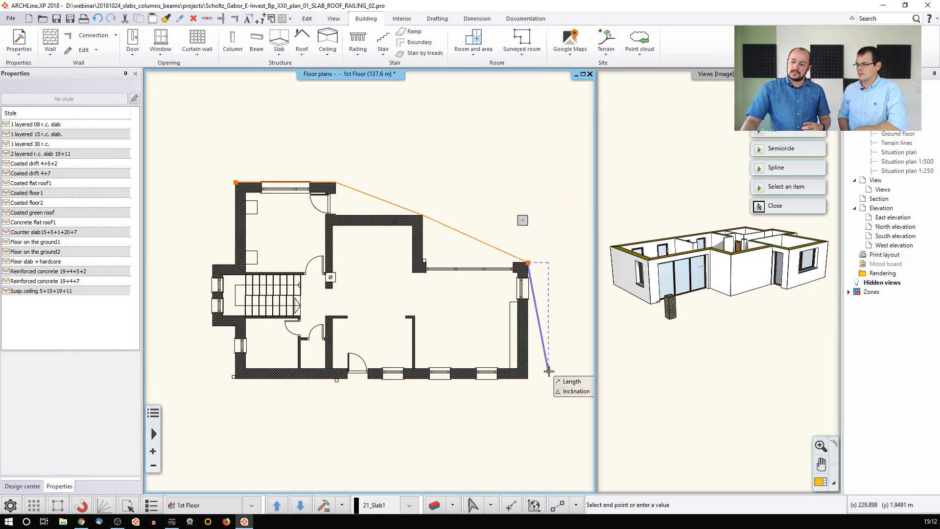
left_click(527, 378)
left_click(233, 377)
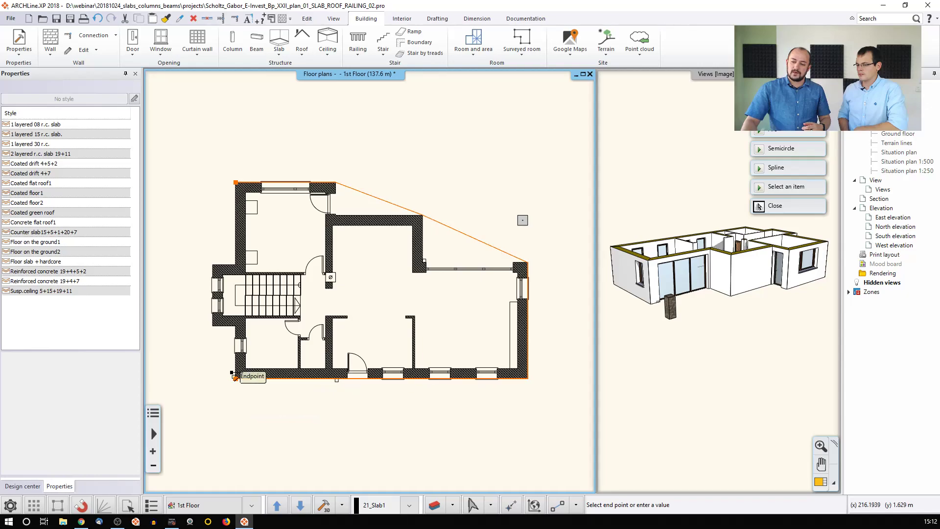
left_click(212, 265)
left_click(235, 265)
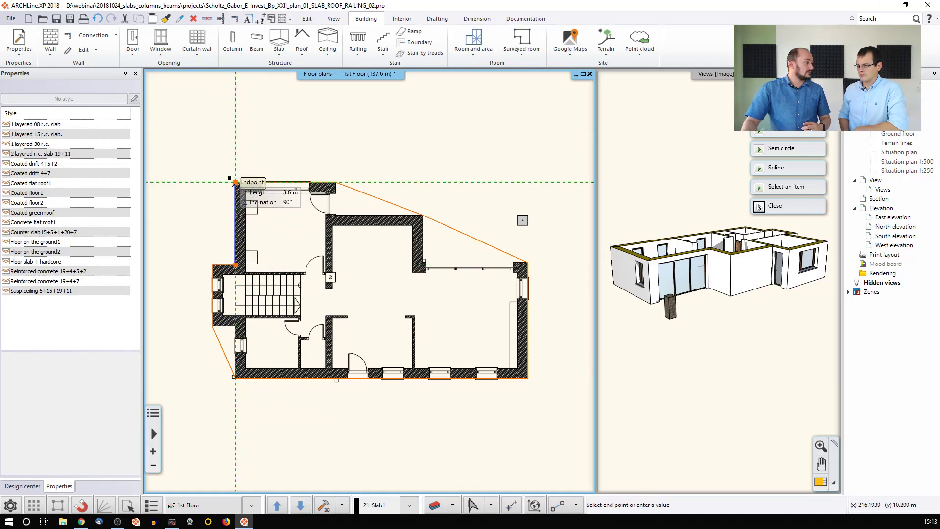
left_click(235, 182)
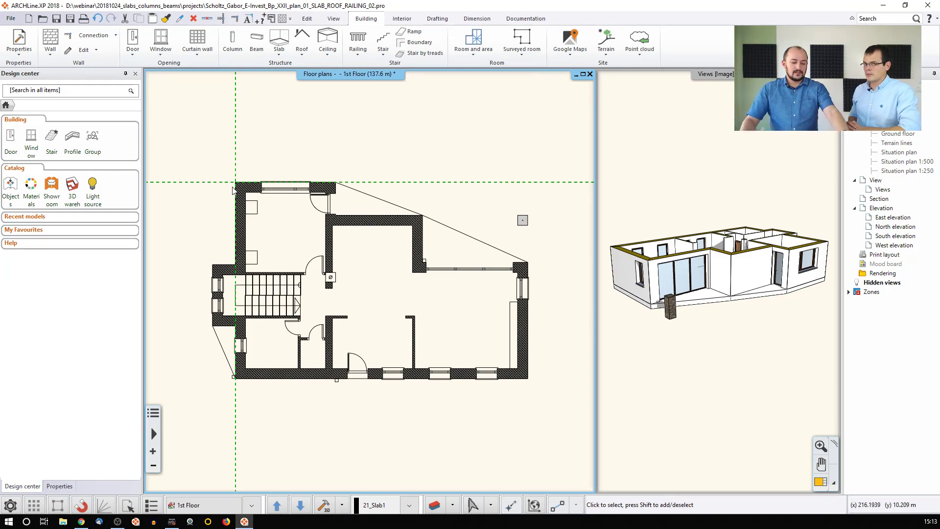
left_click(235, 183)
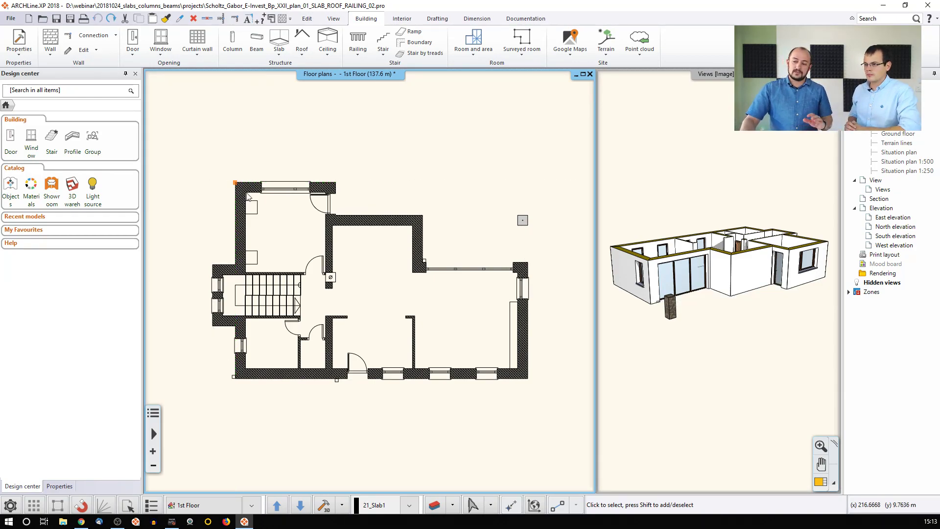
- Create a slab by walls around all the walls of the 1st floor and select the new slab
left_click(279, 46)
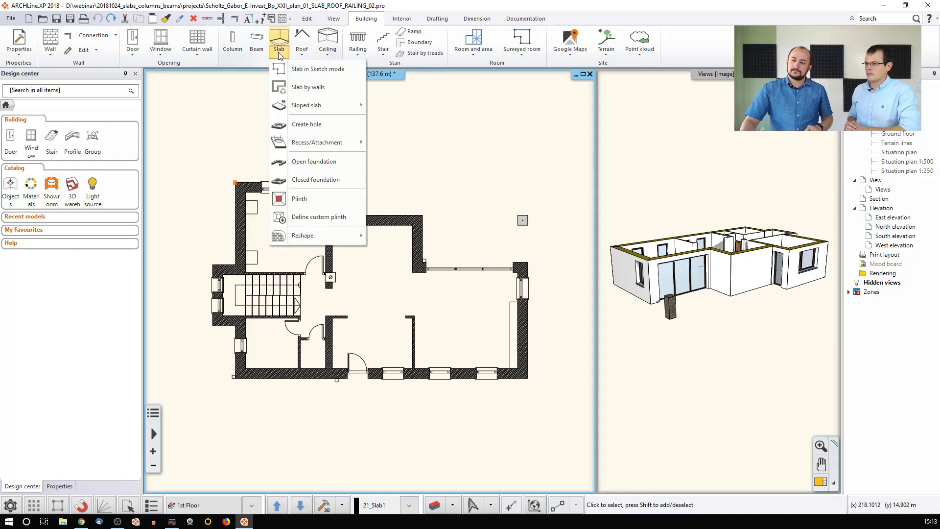
left_click(338, 87)
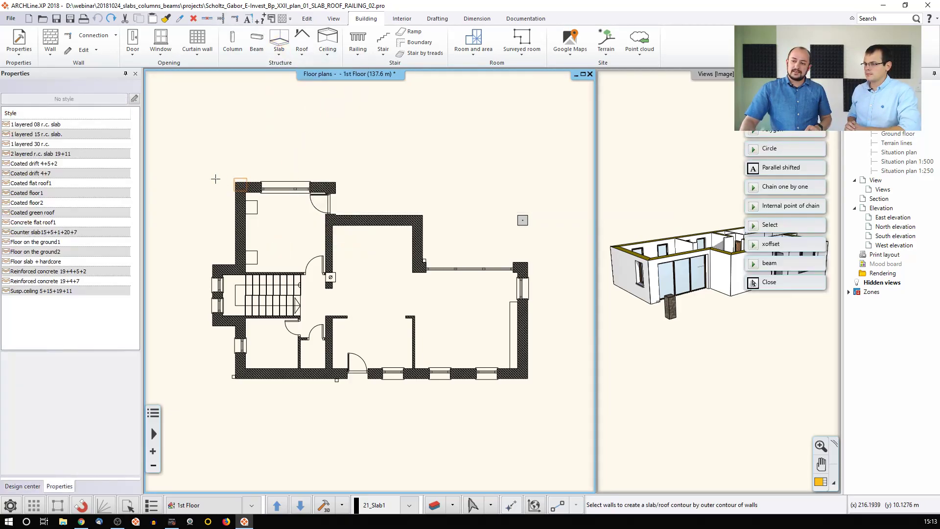
left_click(189, 145)
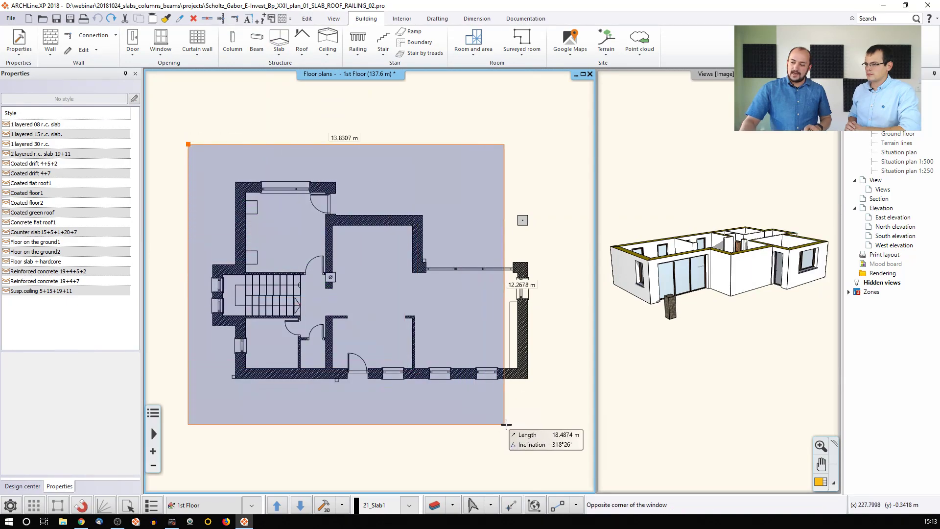
left_click(555, 414)
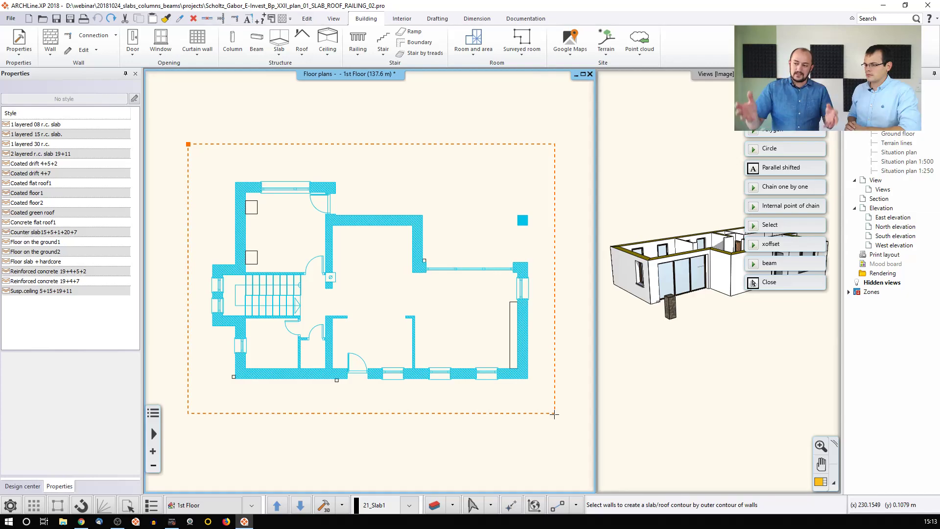
key("Return")
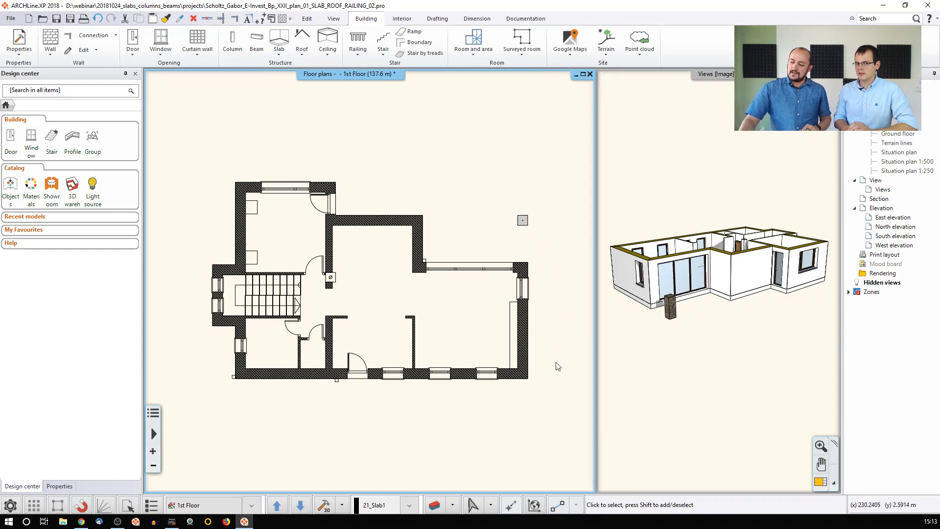
left_click(443, 264)
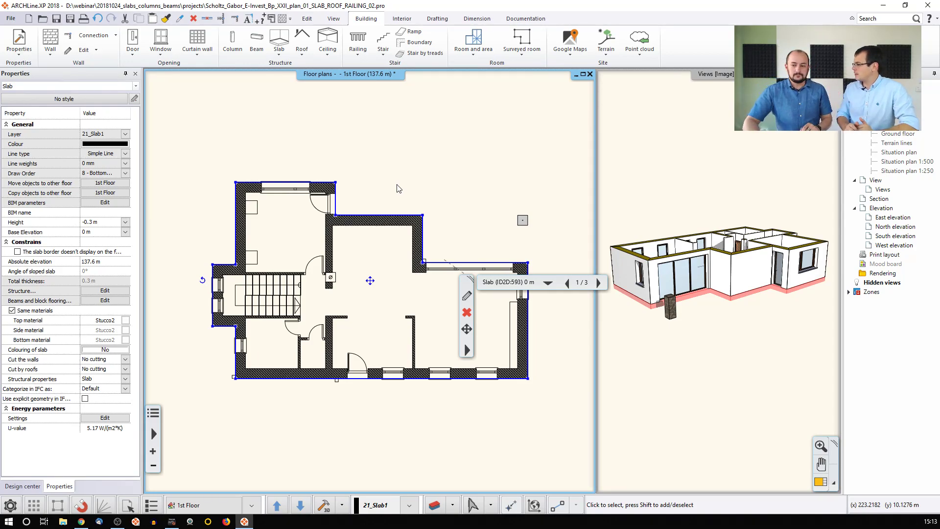
left_click(236, 184)
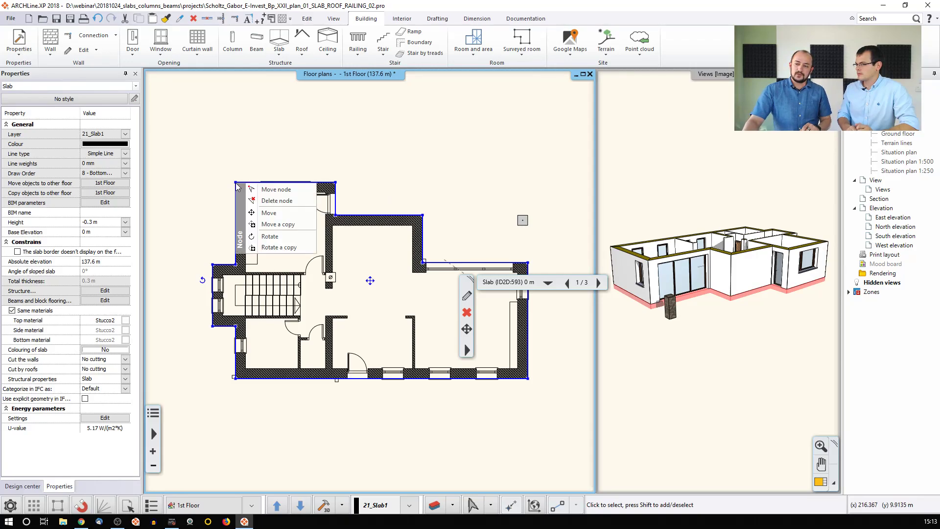
left_click(276, 190)
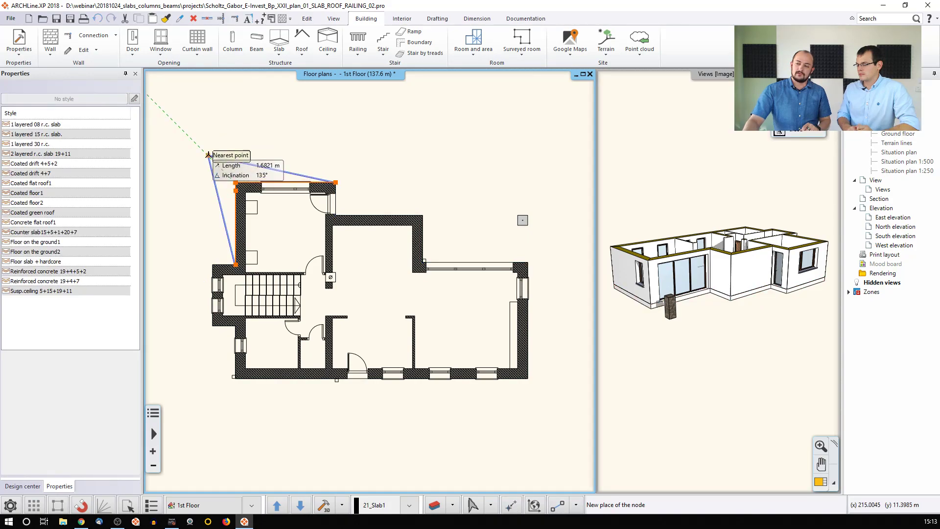
key("Escape")
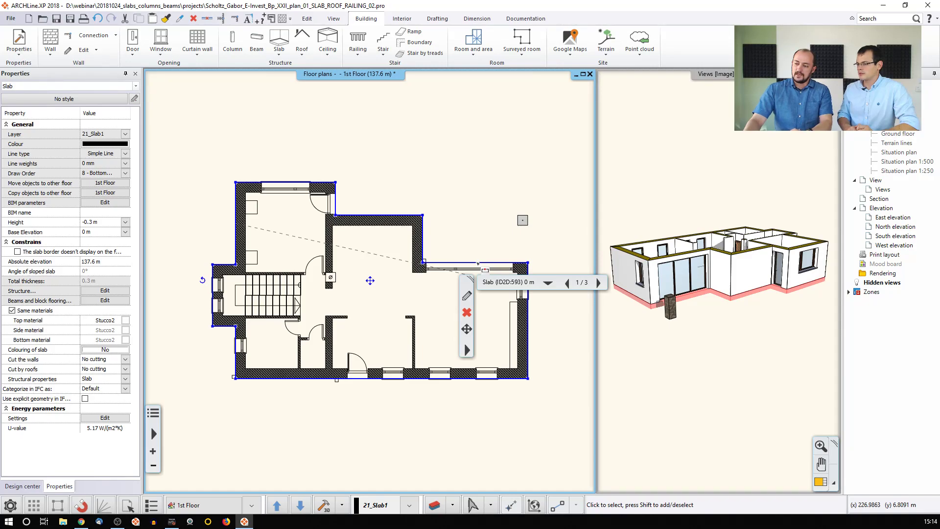
- Offset the slab edge at the wide glazed opening outward 2.06 m to the wall corner, and the merged edge out to the outermost wall's face
left_click(485, 269)
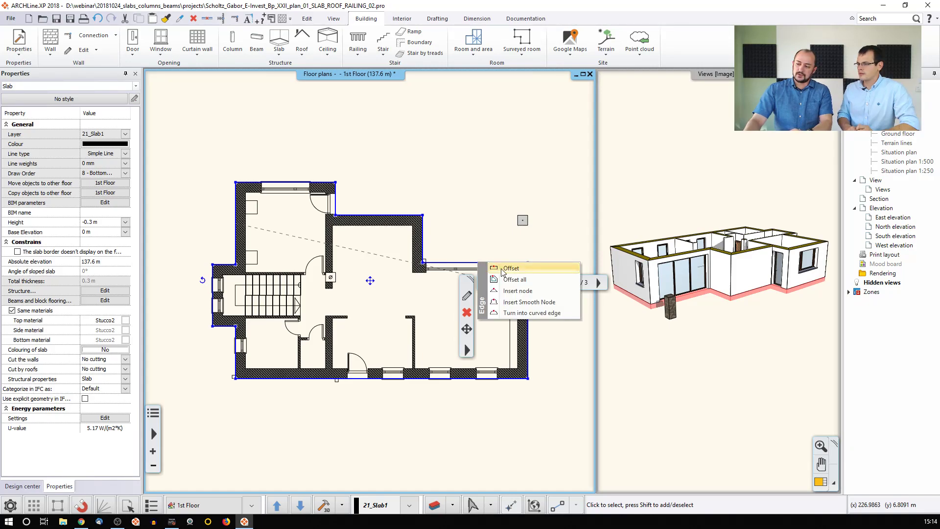
left_click(509, 268)
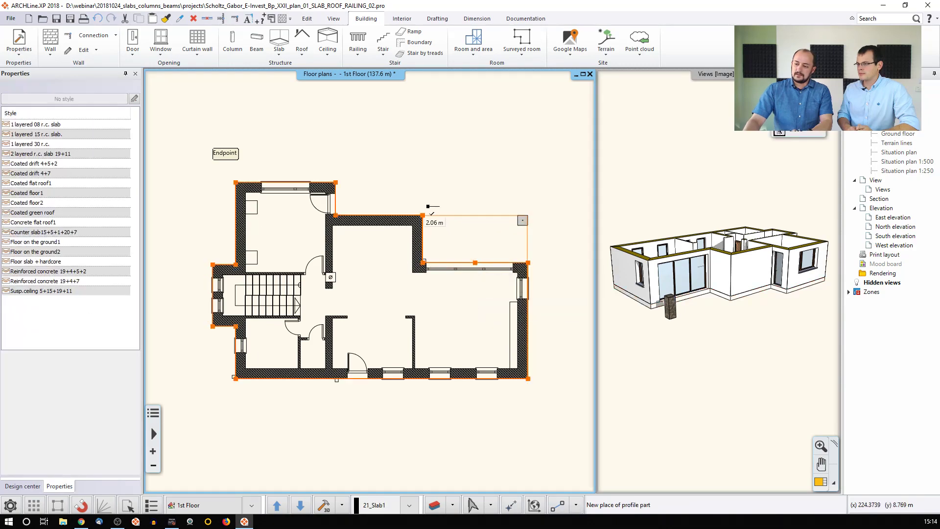
left_click(430, 215)
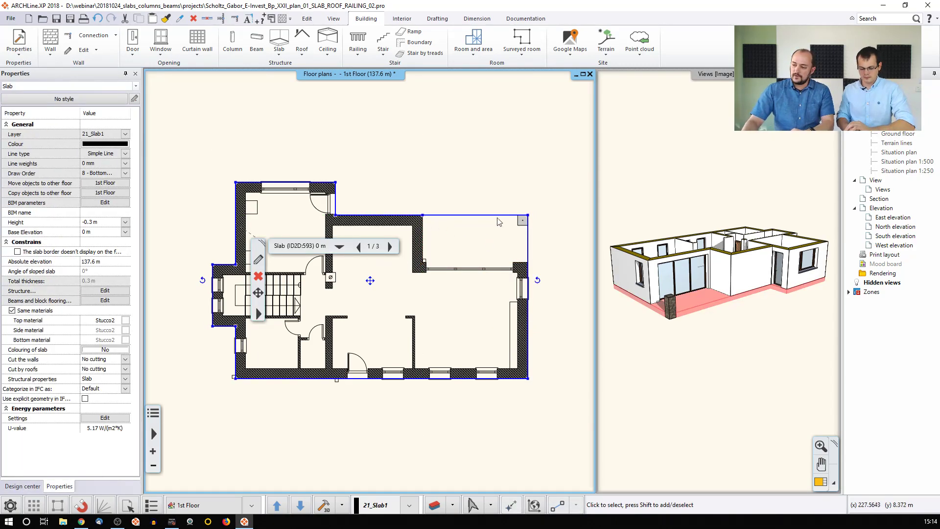
left_click(422, 216)
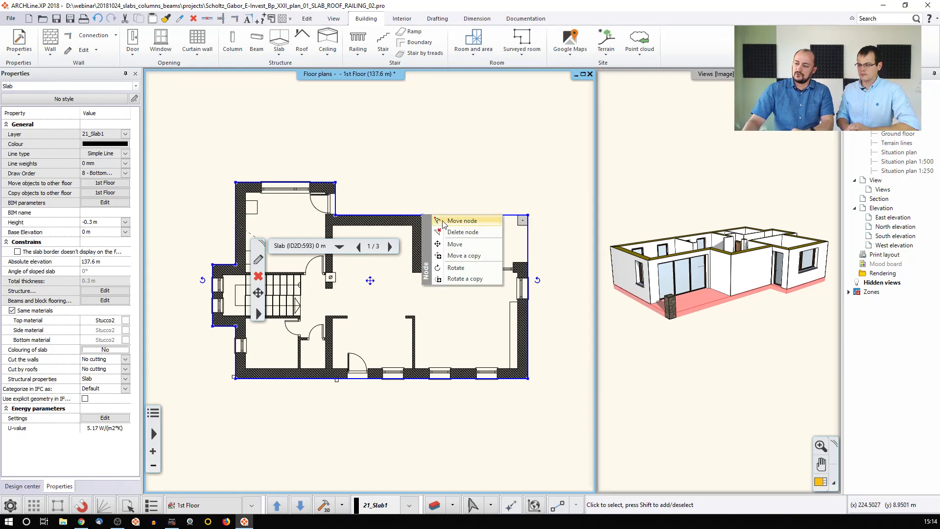
left_click(443, 221)
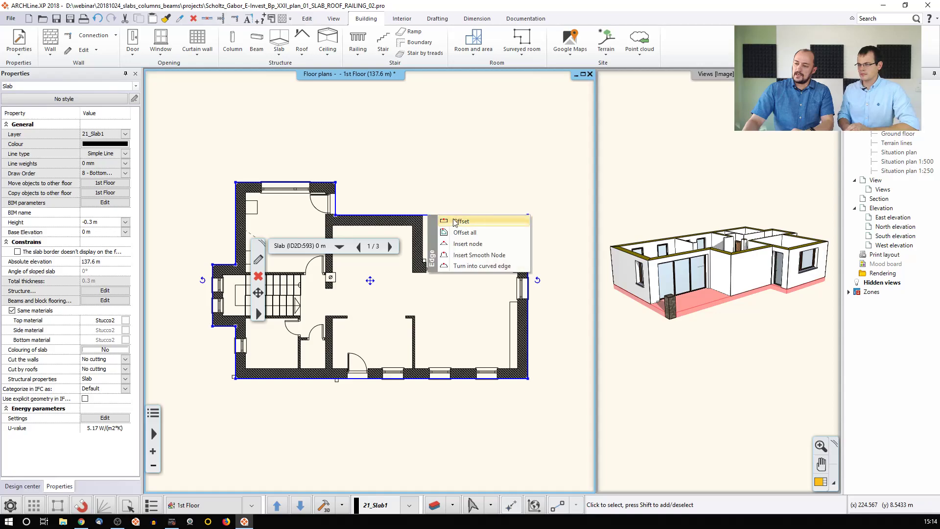
left_click(343, 182)
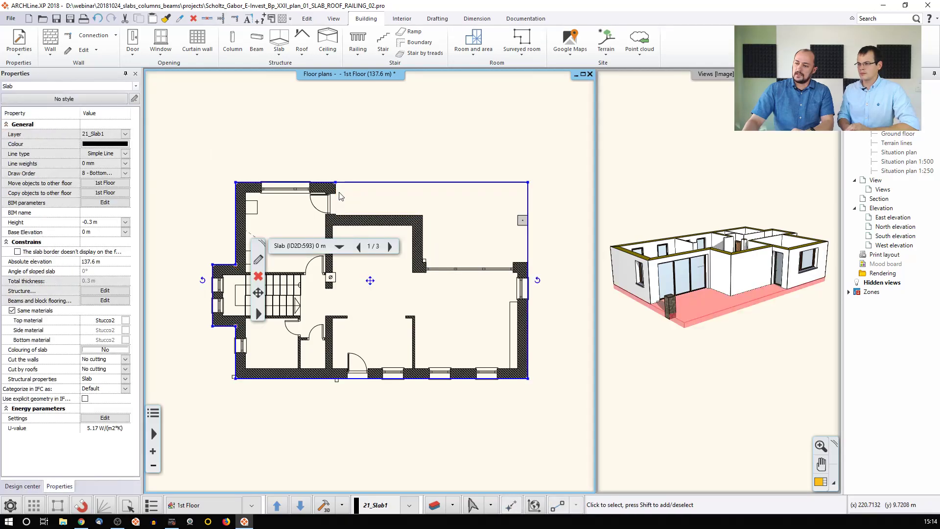
- Delete the leftover slab contour node at the outer corner of the outermost wall
left_click(336, 183)
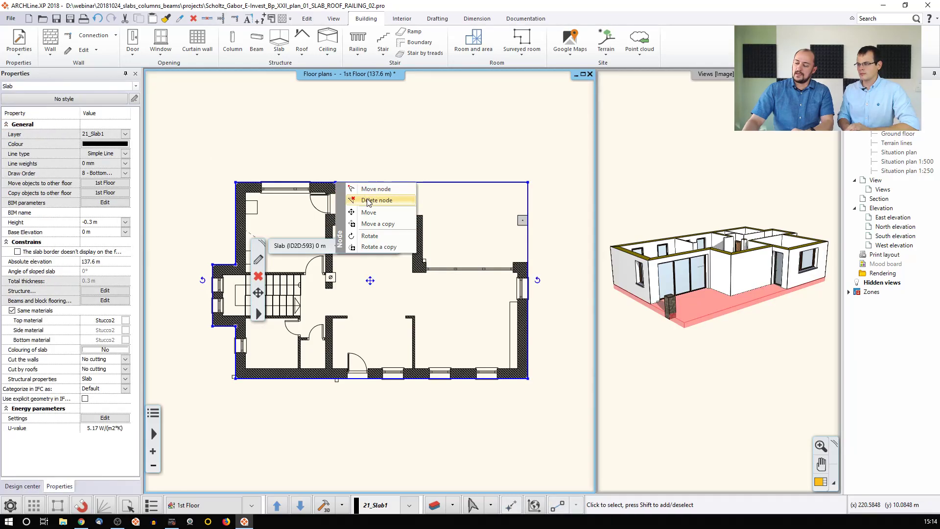
left_click(369, 200)
left_click(393, 163)
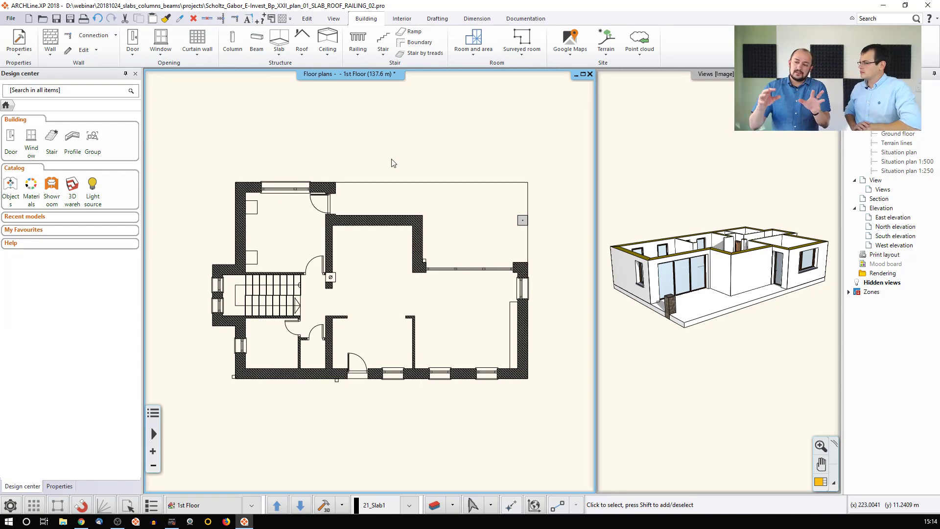
- Insert a node in the slab's side edge at the house corner and offset the terrace part of that edge slightly inward into the column
left_click(395, 183)
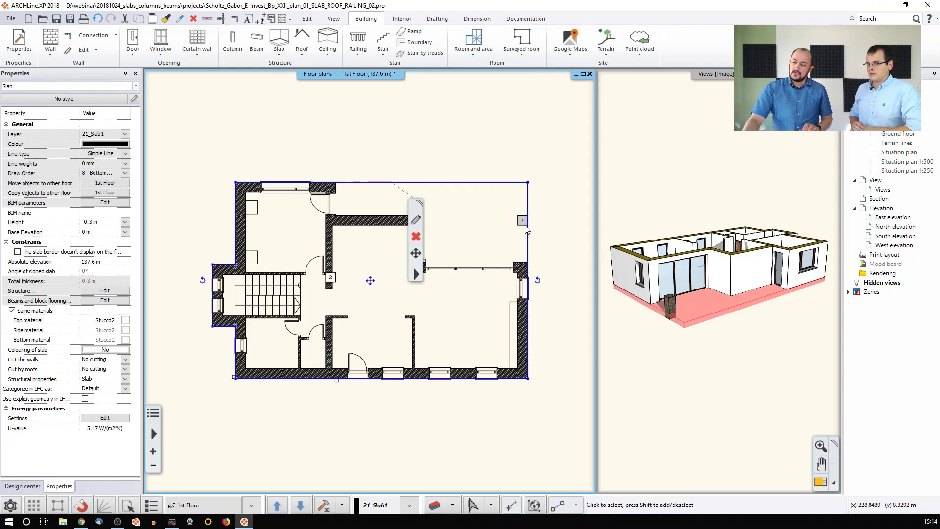
scroll(451, 230, "up", 3)
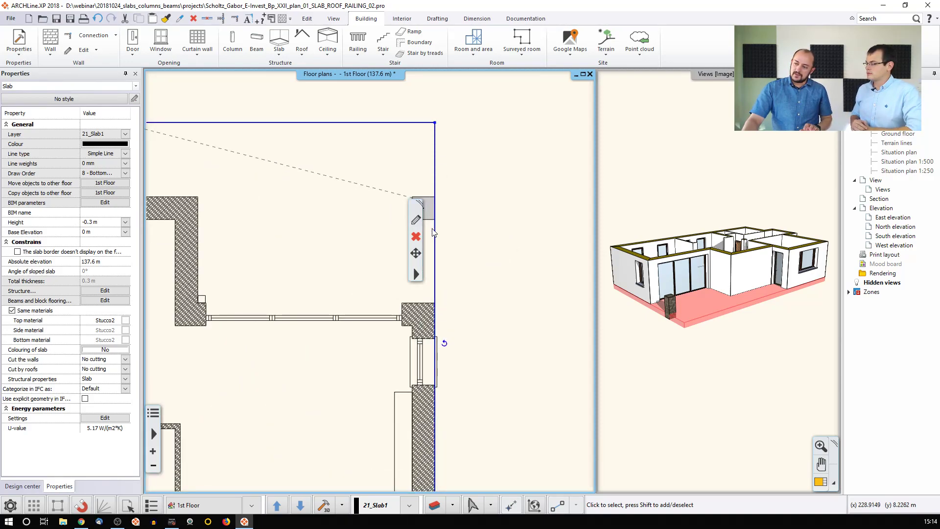
mouse_move(435, 304)
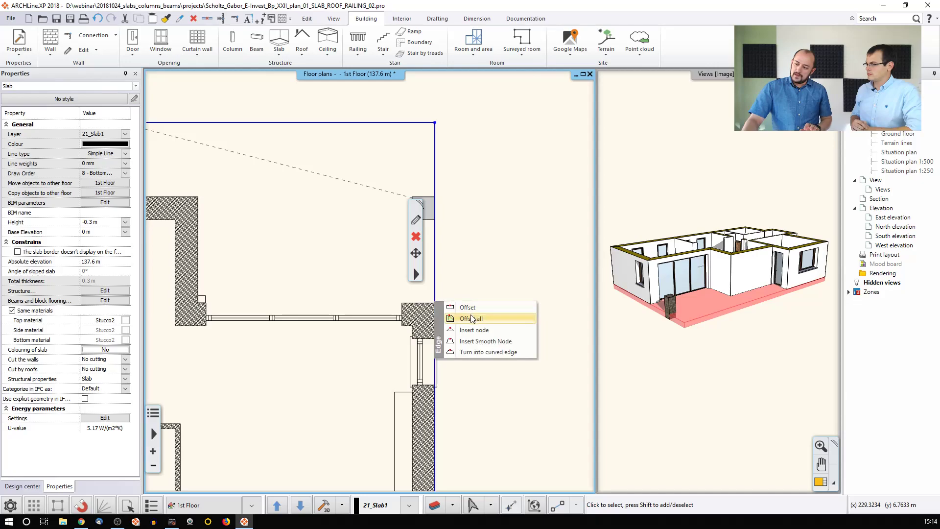
left_click(471, 318)
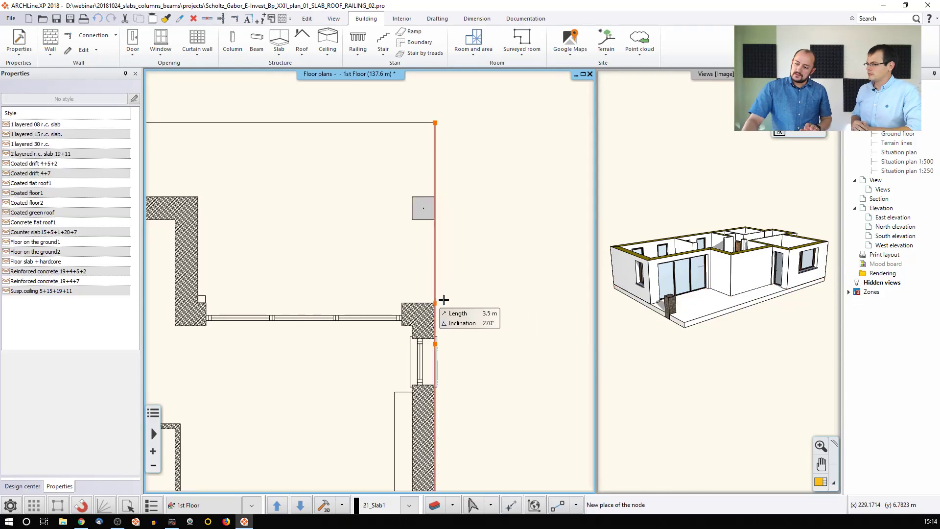
left_click(443, 263)
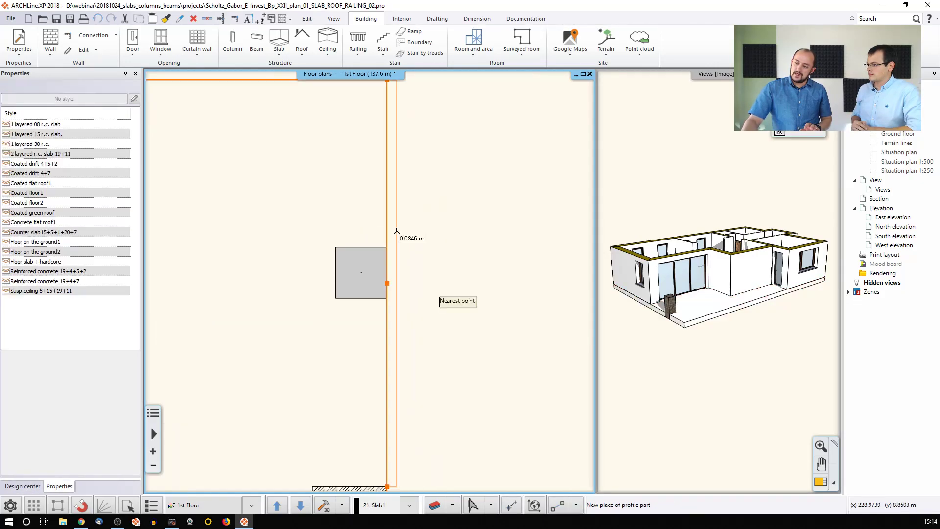
left_click(373, 243)
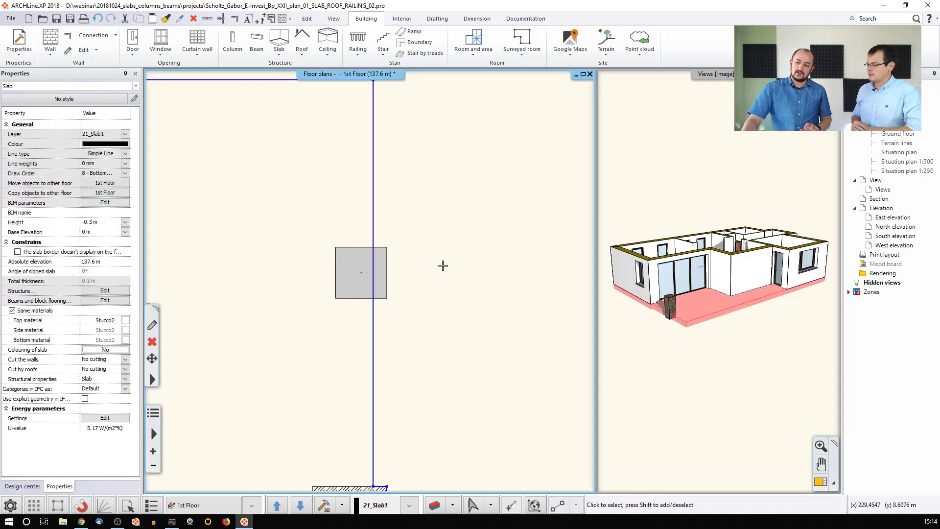
key("Escape")
- Create a rectangular hole 3.5 m wide in the slab, from the recessed room's inner wall corners down to the end of its short wall
scroll(444, 278, "down", 5)
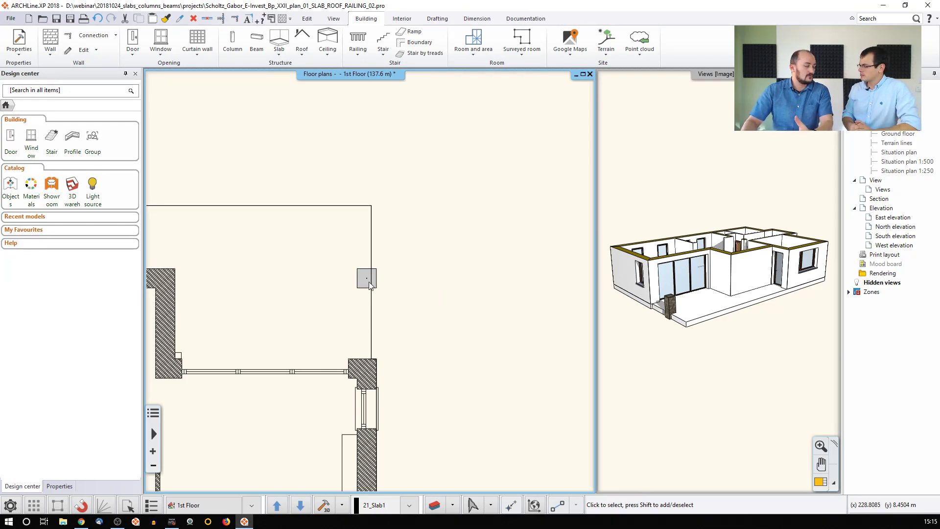
middle_click_drag(372, 240, 463, 212)
left_click(463, 212)
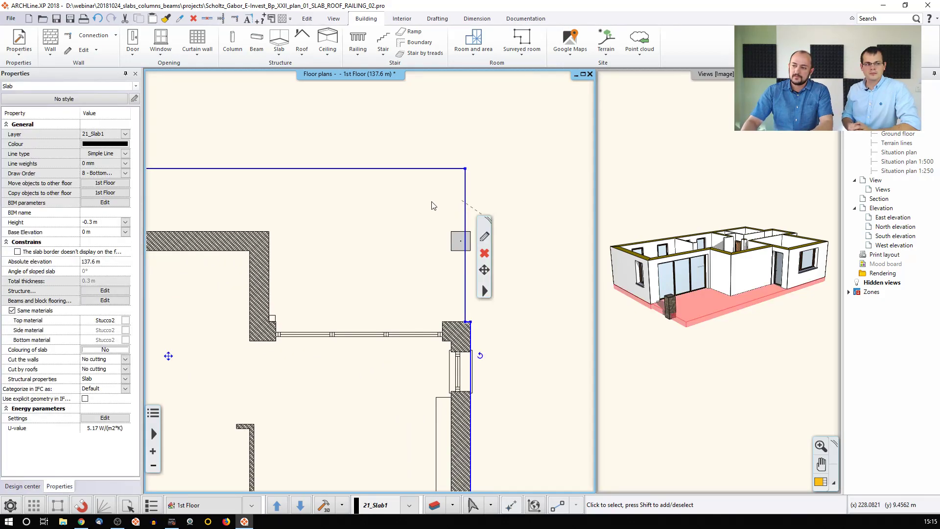
right_click(504, 296)
mouse_move(530, 413)
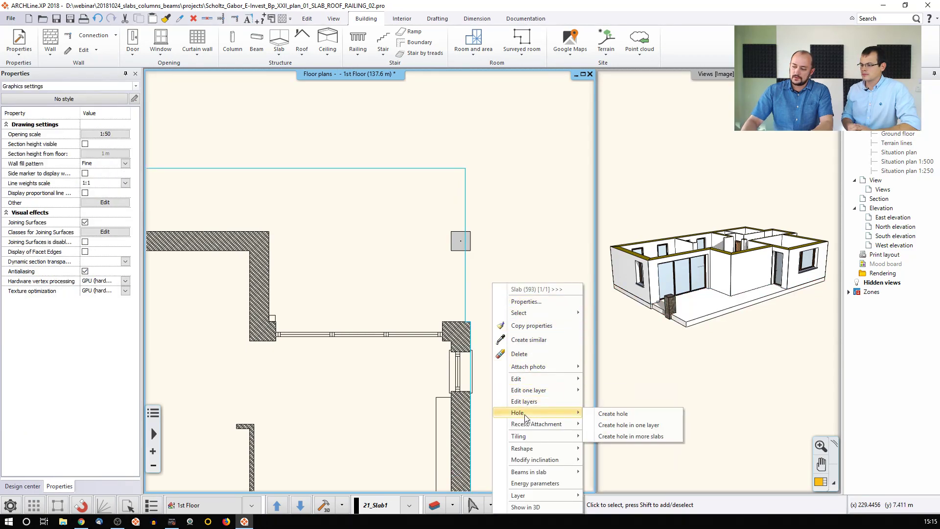
left_click(613, 414)
middle_click_drag(412, 345, 568, 206)
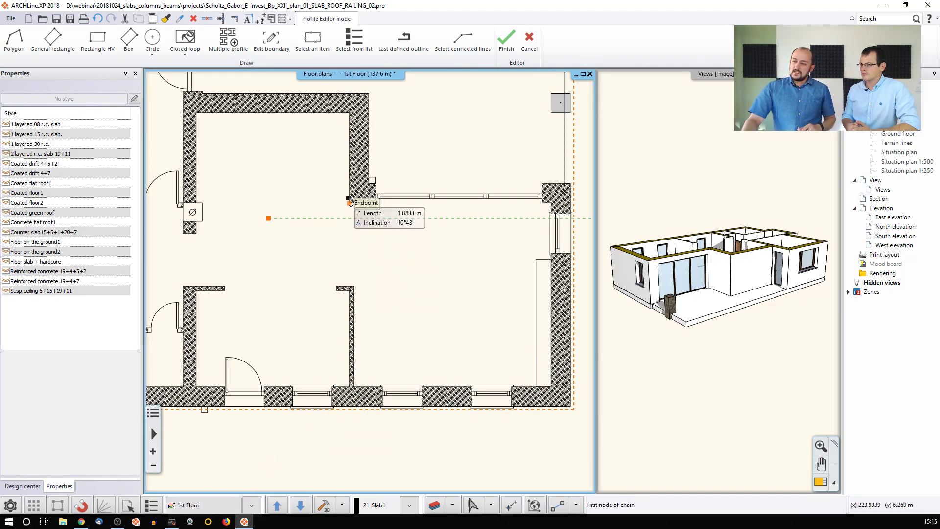
left_click(196, 113)
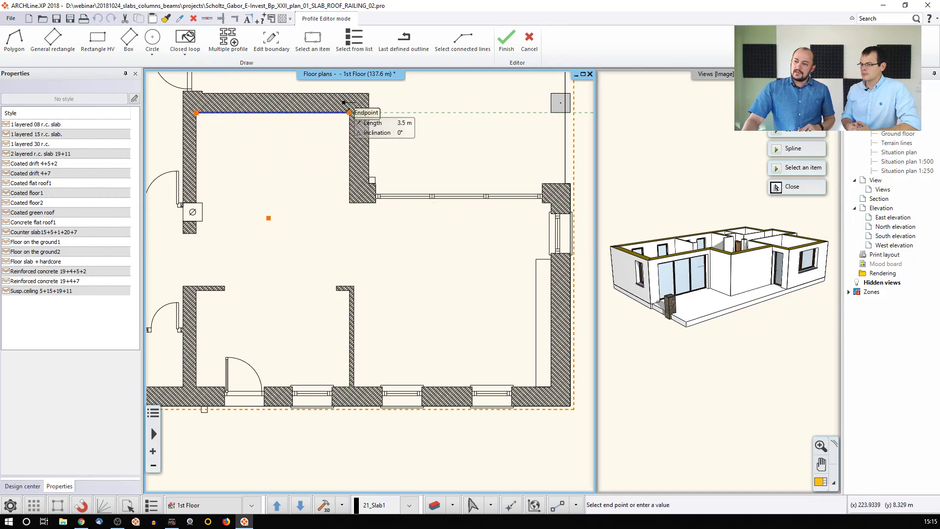
left_click(349, 112)
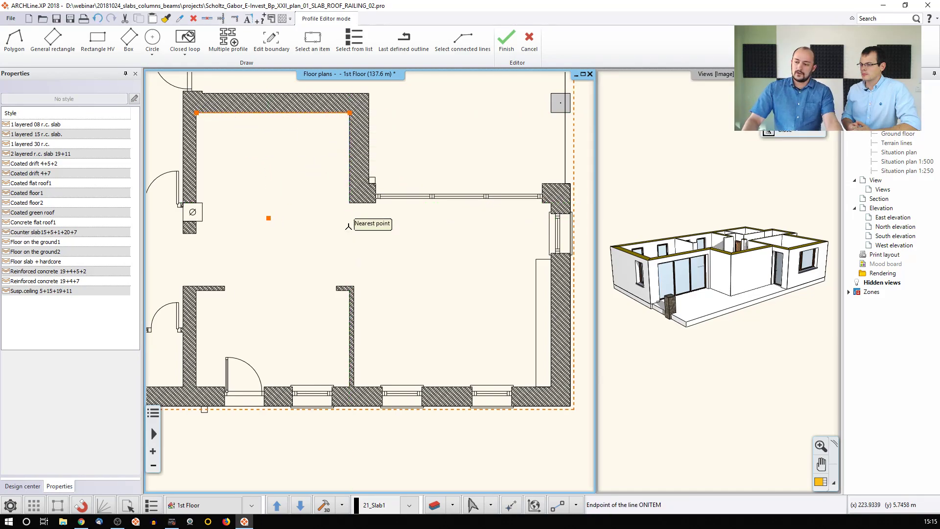
left_click(350, 233)
left_click(197, 233)
left_click(197, 112)
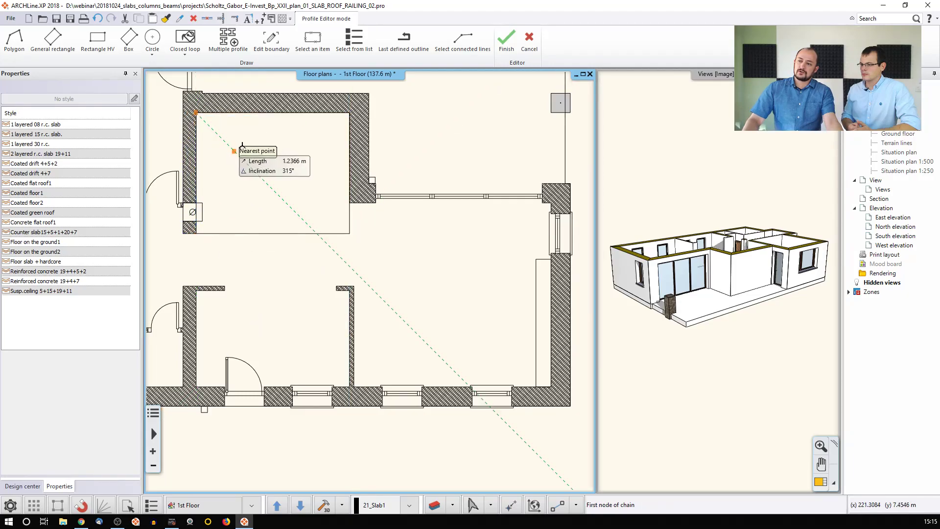
key("Escape")
- Regenerate the full 3D model of the building and examine the slab and its hole from above
mouse_move(709, 279)
middle_mouse_down()
mouse_move(740, 347)
mouse_move(813, 331)
mouse_move(833, 308)
middle_mouse_up()
left_click(514, 325)
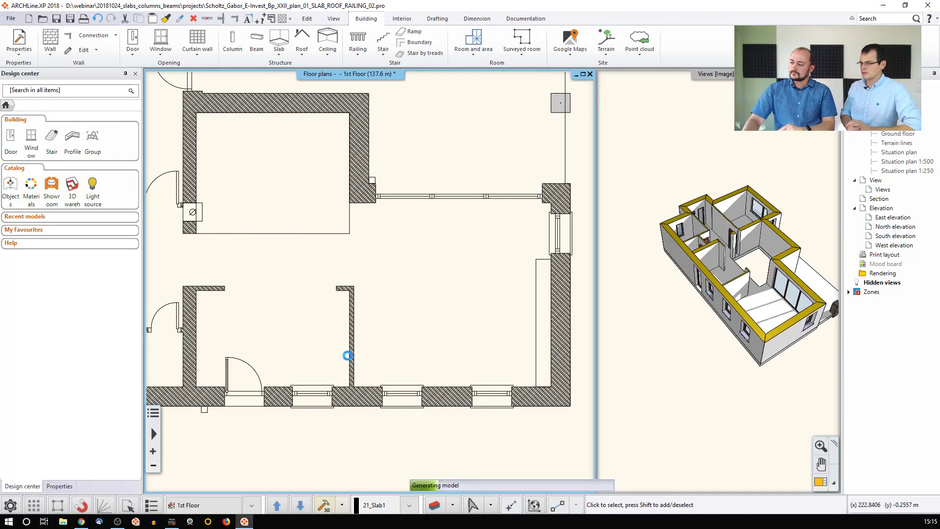
left_click(718, 307)
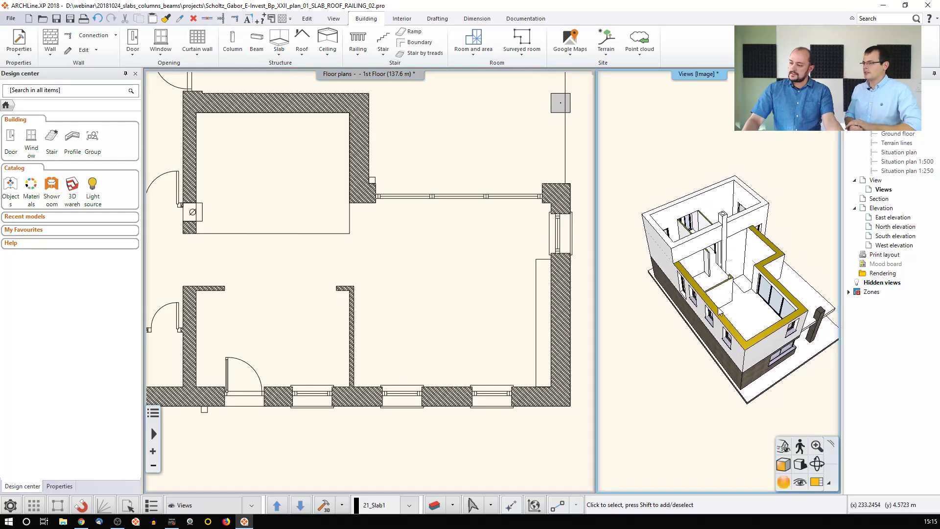
middle_click_drag(718, 307, 735, 311)
left_click(736, 312)
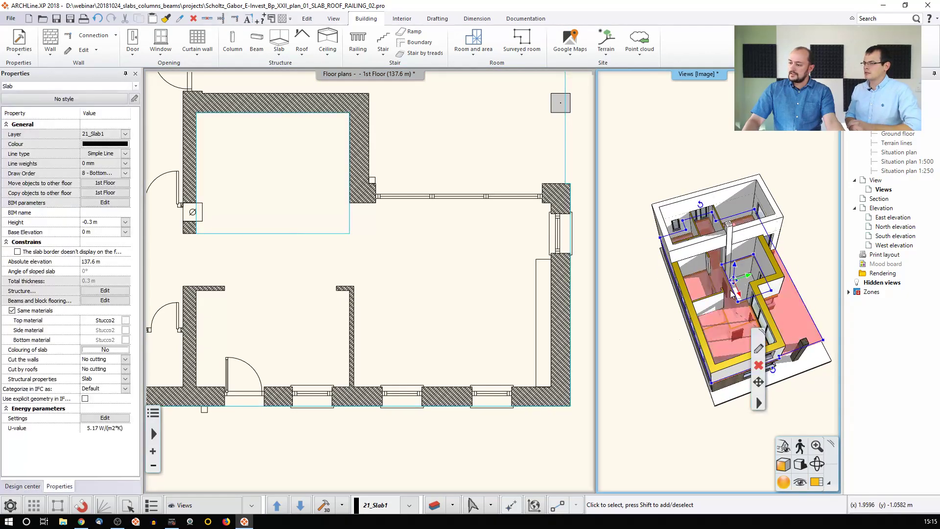
key("Escape")
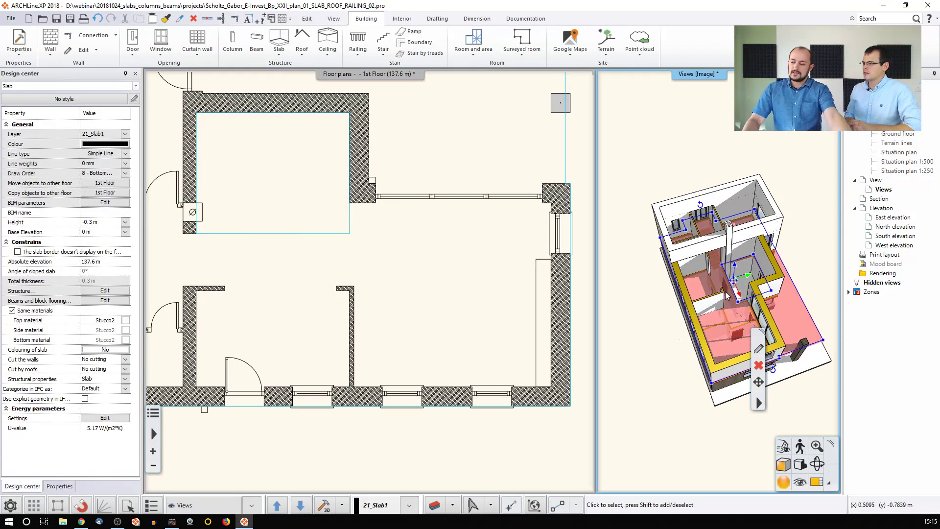
middle_click_drag(728, 287, 729, 258)
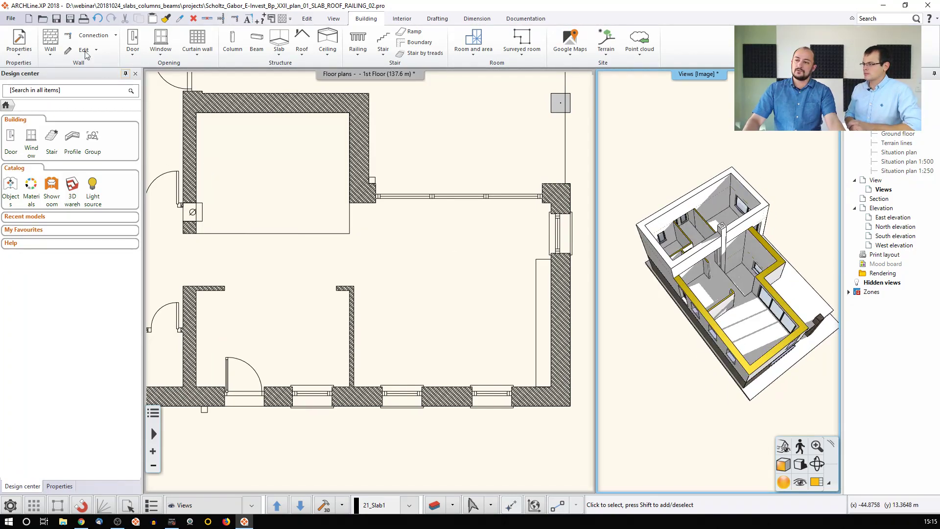
- Undo the rectangular hole cut in the slab beside the recessed room, so that the slab is whole again
left_click(99, 21)
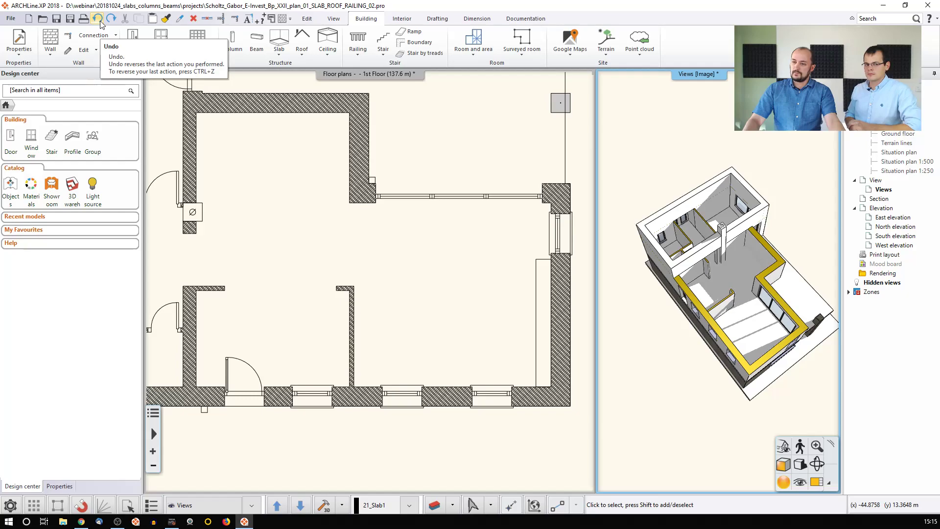
left_click(111, 20)
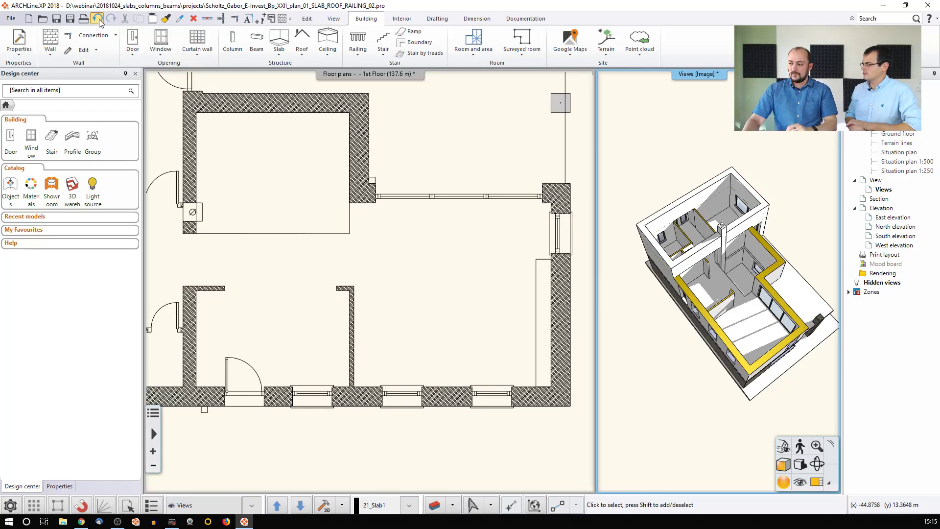
left_click(100, 22)
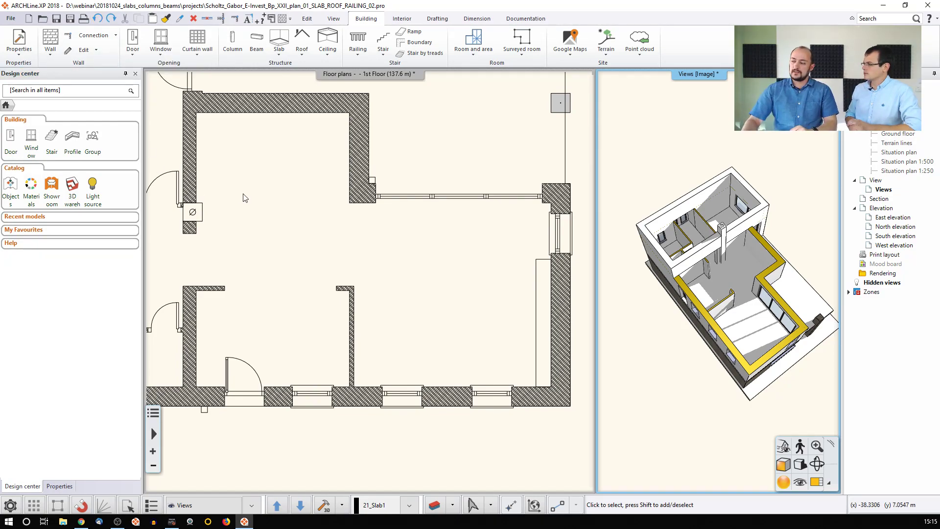
- On the Ground floor plan, cut the slabs above the stair to open the stairwell
middle_click_drag(354, 205, 587, 184)
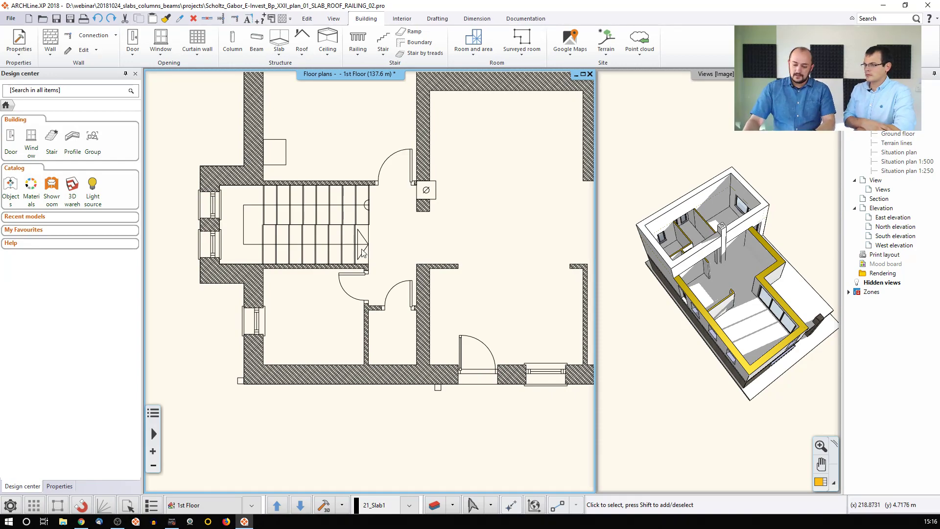
key("Page_Down")
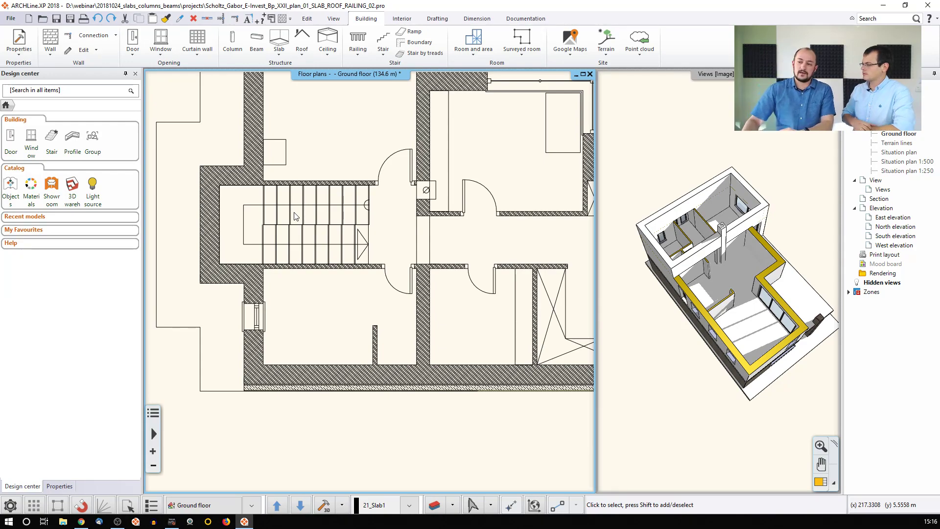
left_click(295, 216)
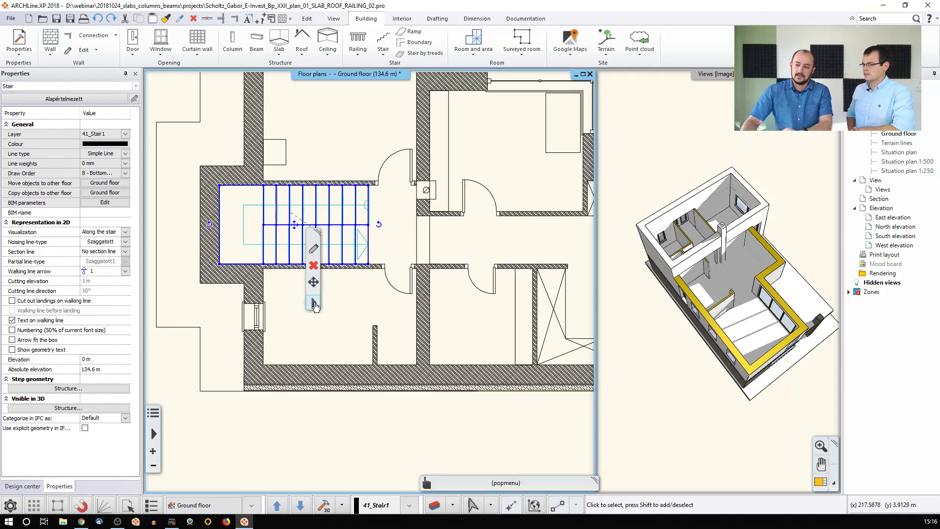
left_click(315, 304)
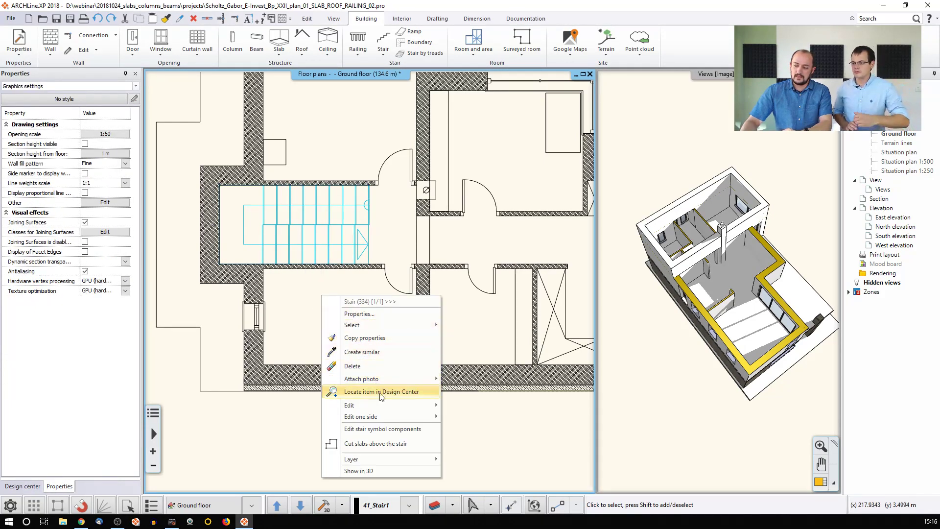
left_click(407, 451)
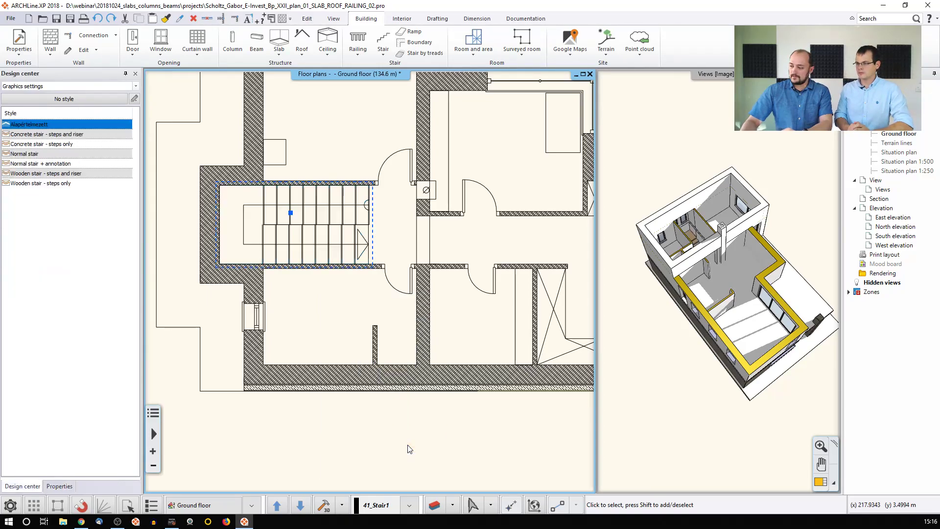
- Examine the stair opening in the 3D view and in the slab's contour on the 1st Floor plan
left_click(609, 237)
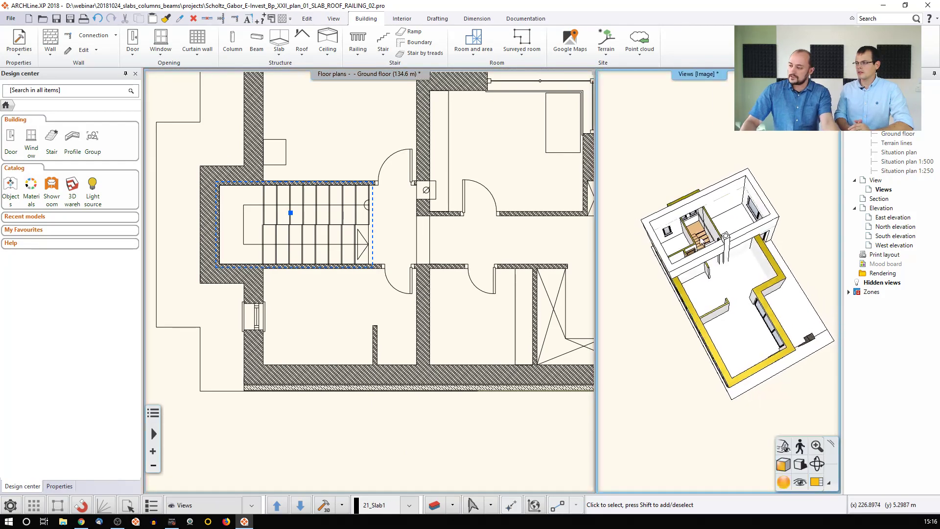
middle_click_drag(737, 269, 688, 270)
middle_click_drag(574, 249, 570, 246)
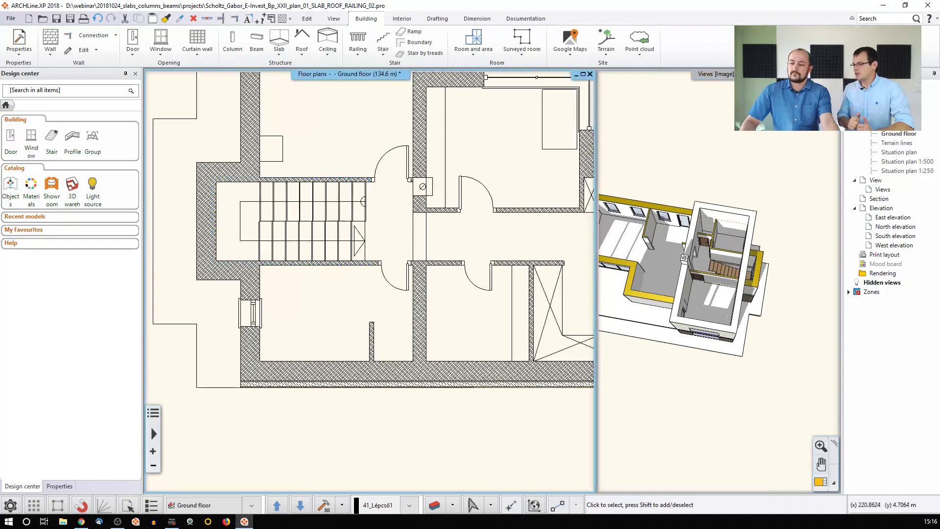
key("Page_Up")
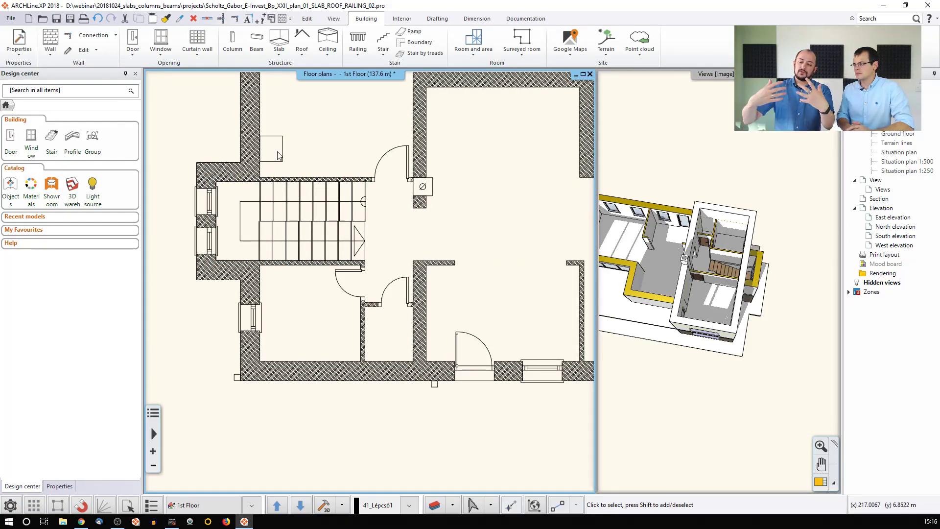
left_click(241, 351)
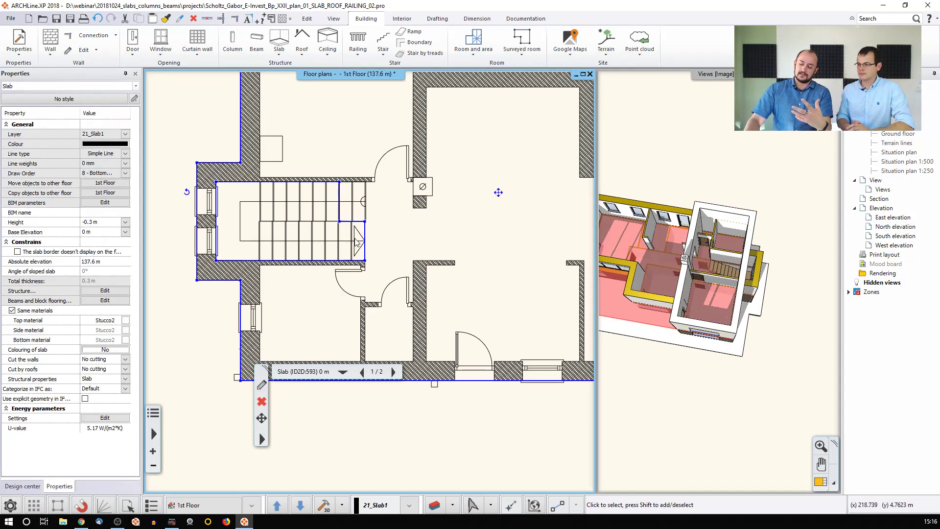
- Delete the stair on the 1st Floor plan to expose the slab opening beneath it, and undo the deletion
left_click(299, 214)
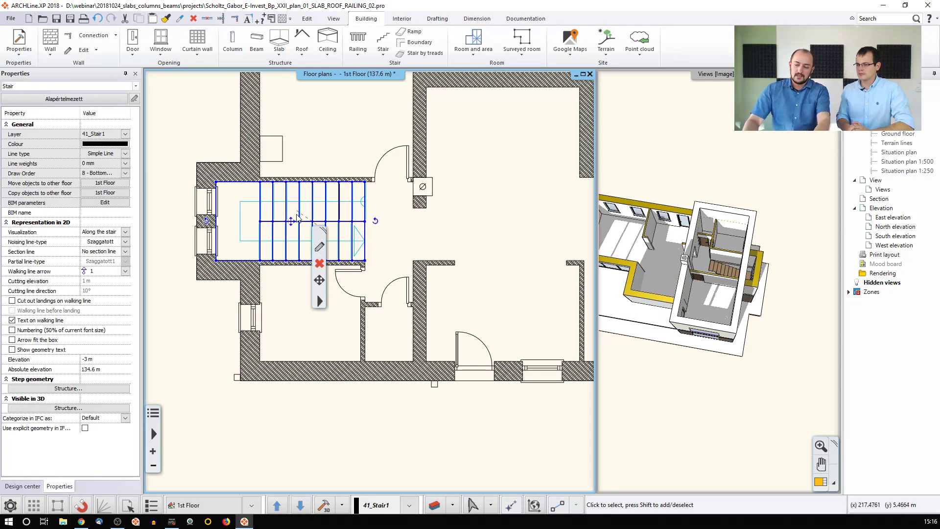
key("Delete")
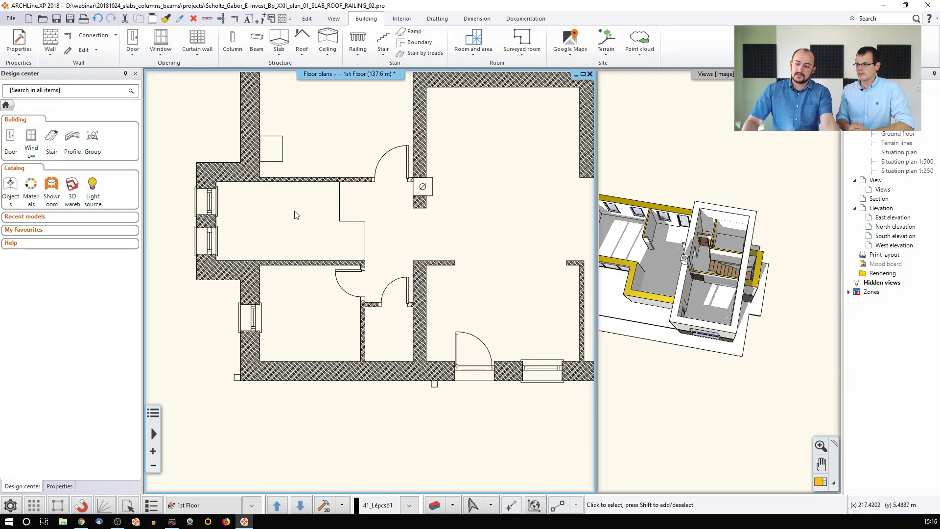
key("ctrl+z")
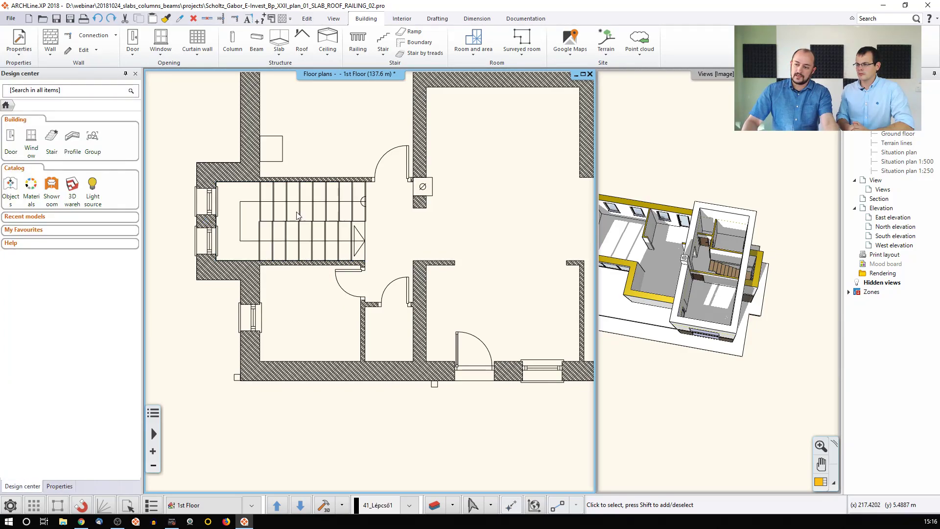
key("ctrl+y")
double_click(342, 206)
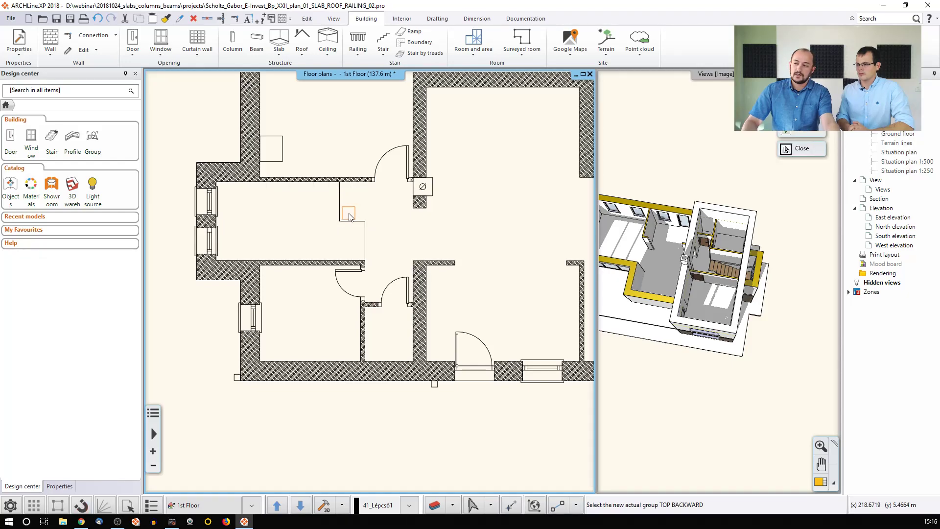
key("Escape")
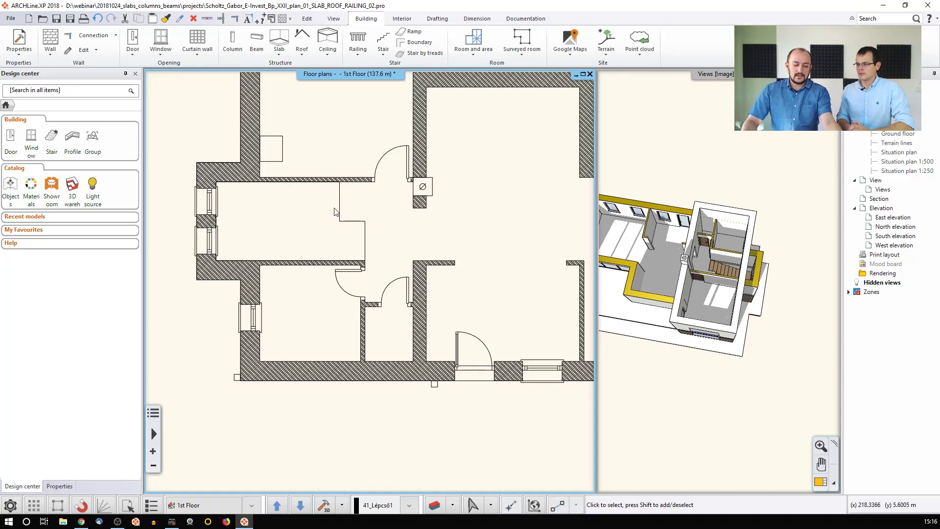
key("ctrl+z")
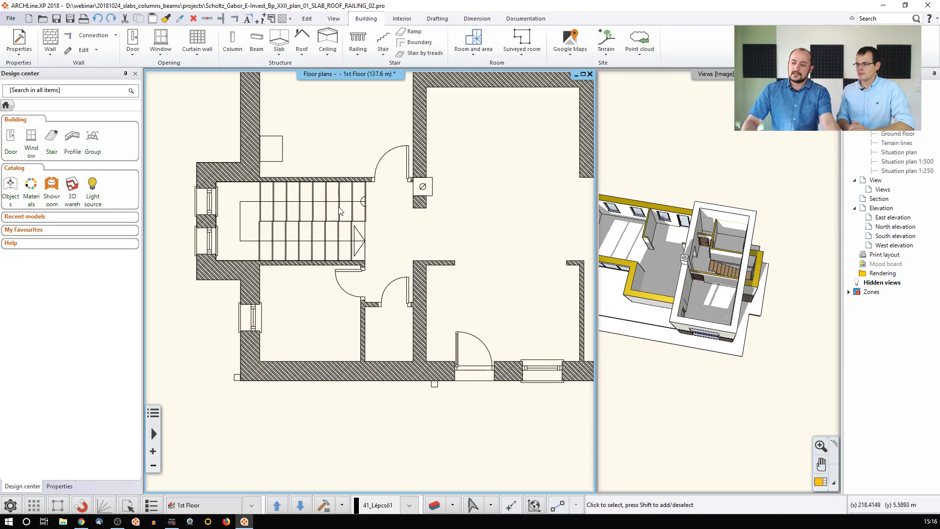
- Move the recessed short edge of the slab's stair opening outward to line up with the end of the lower flight
left_click(243, 206)
left_click(200, 166)
middle_click_drag(338, 192, 384, 229)
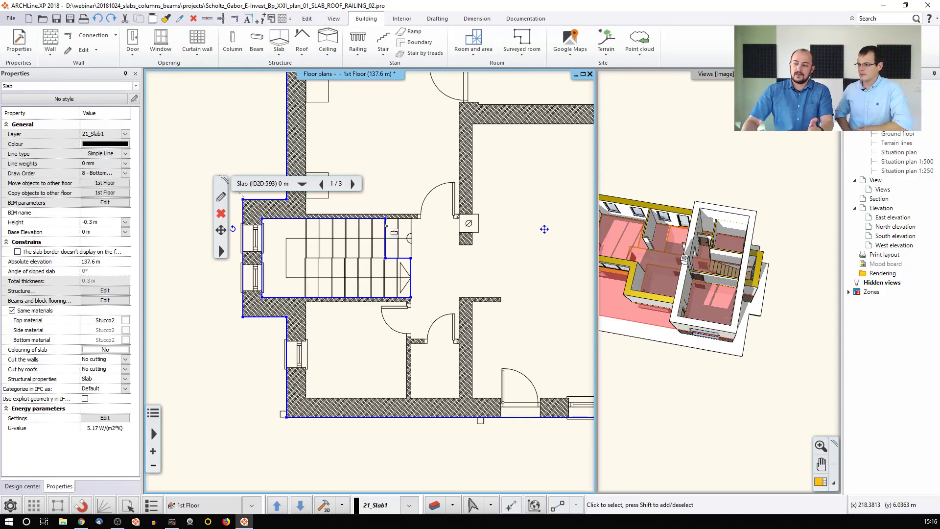
left_click(412, 229)
scroll(410, 266, "up", 4)
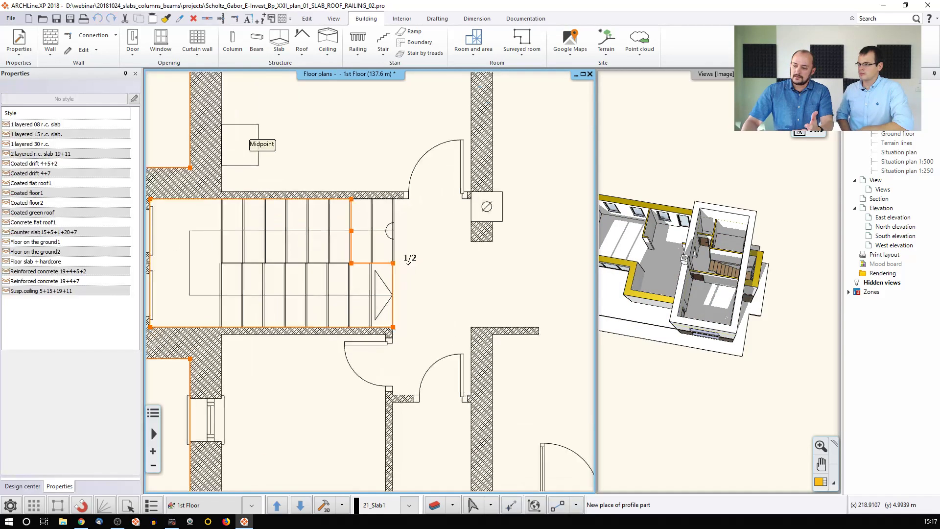
left_click(387, 275)
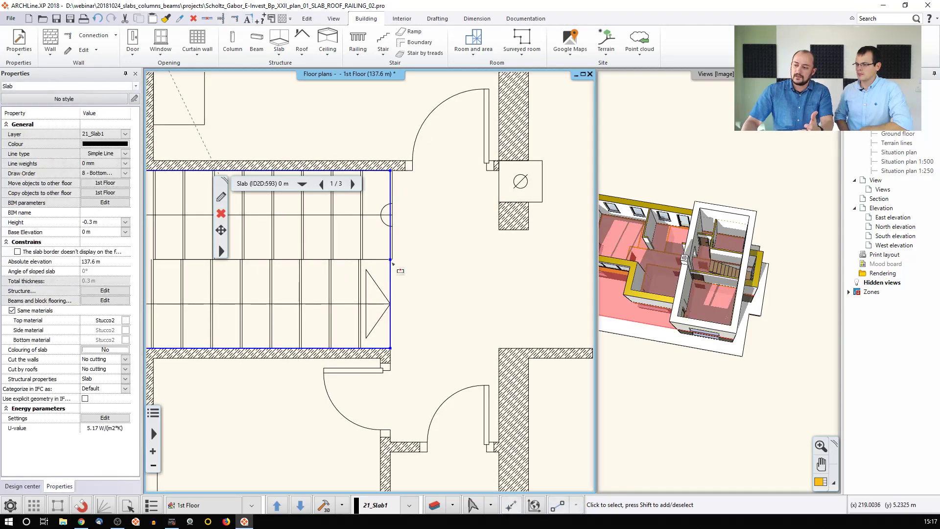
- Try to move the middle node of the stair opening's end edge outward, away from the stair, and deselect the slab
mouse_move(394, 265)
left_click(426, 267)
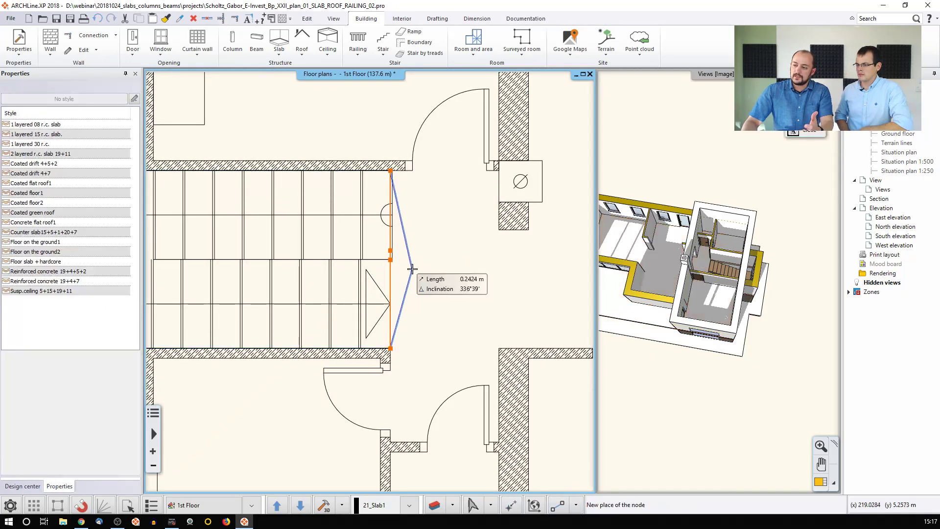
key("Escape")
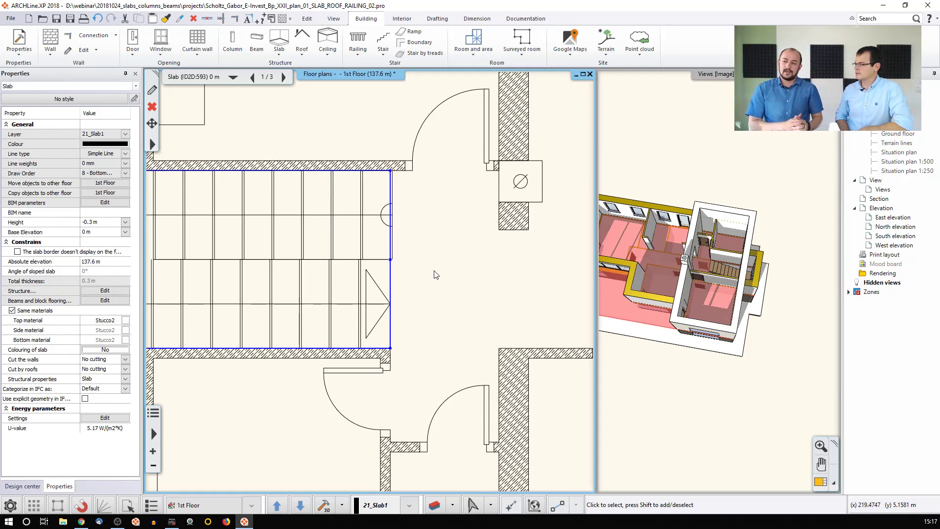
scroll(436, 275, "up", 1)
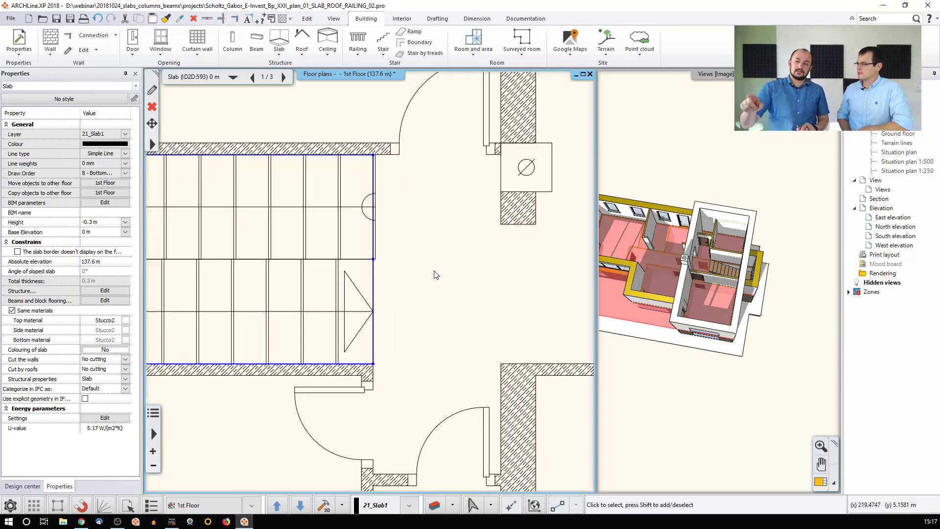
left_click(414, 254)
scroll(413, 260, "down", 3)
middle_click_drag(414, 260, 474, 250)
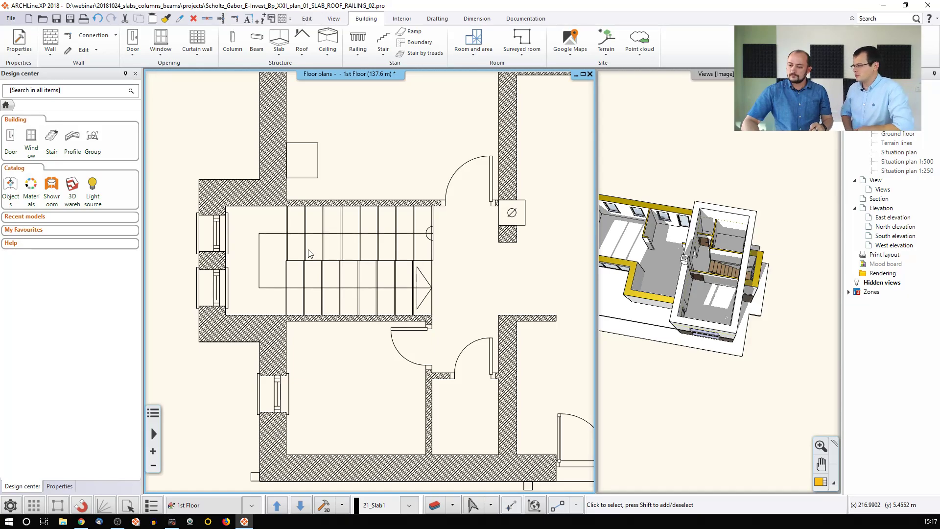
scroll(309, 253, "down", 5)
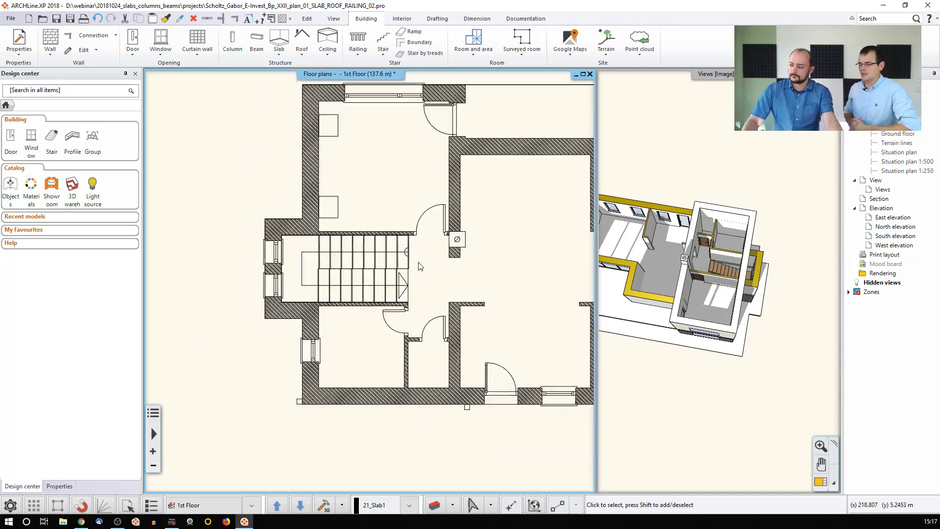
scroll(361, 249, "up", 2)
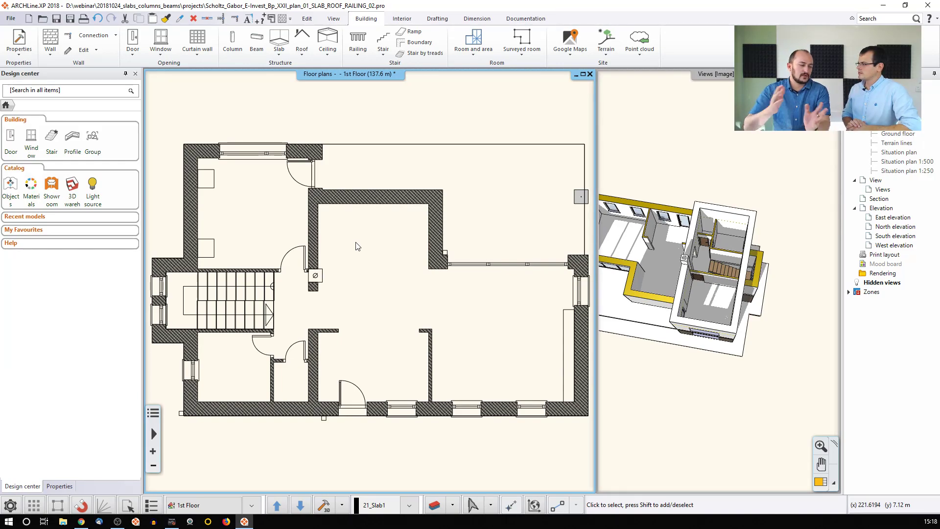
scroll(356, 246, "up", 1)
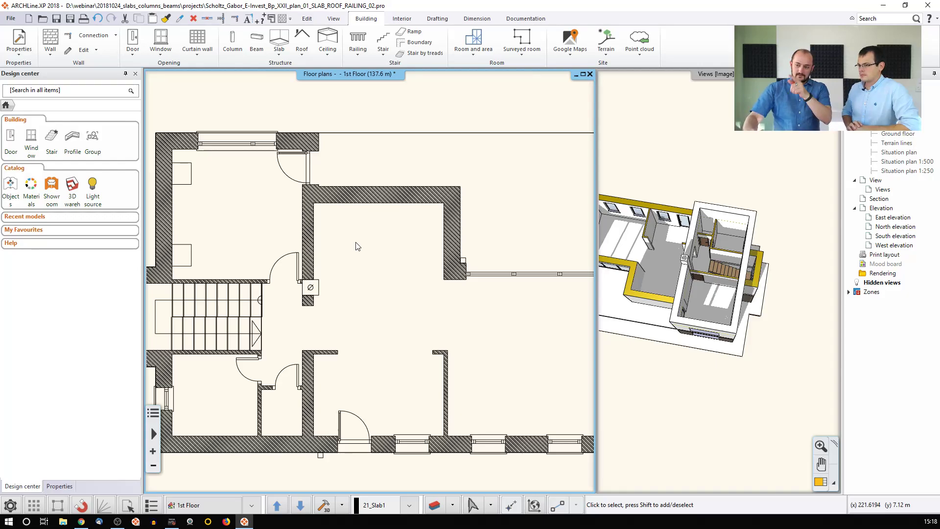
scroll(361, 258, "down", 5)
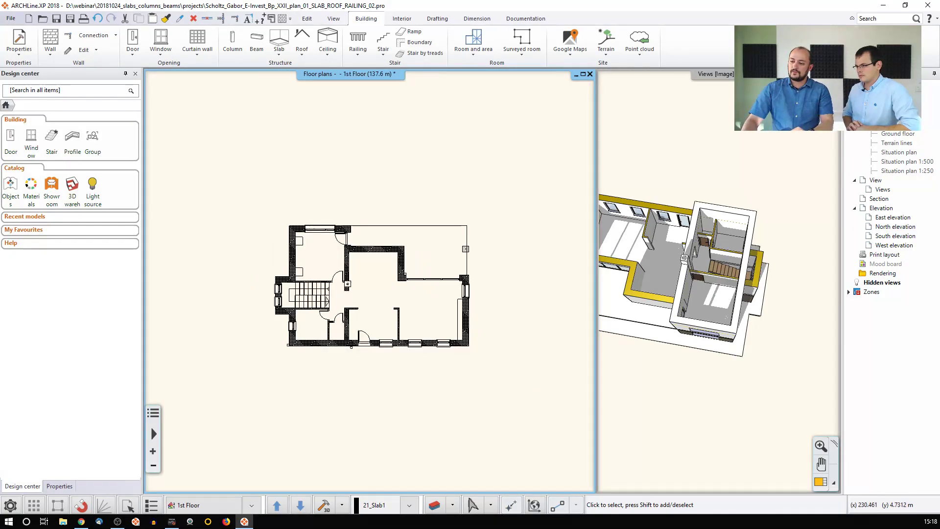
- Sketch a separate rectangular slab beside the house on the 1st Floor plan, 5 m deep and 6 m wide
middle_click_drag(532, 308, 444, 295)
scroll(443, 295, "up", 1)
middle_click_drag(737, 327, 412, 259)
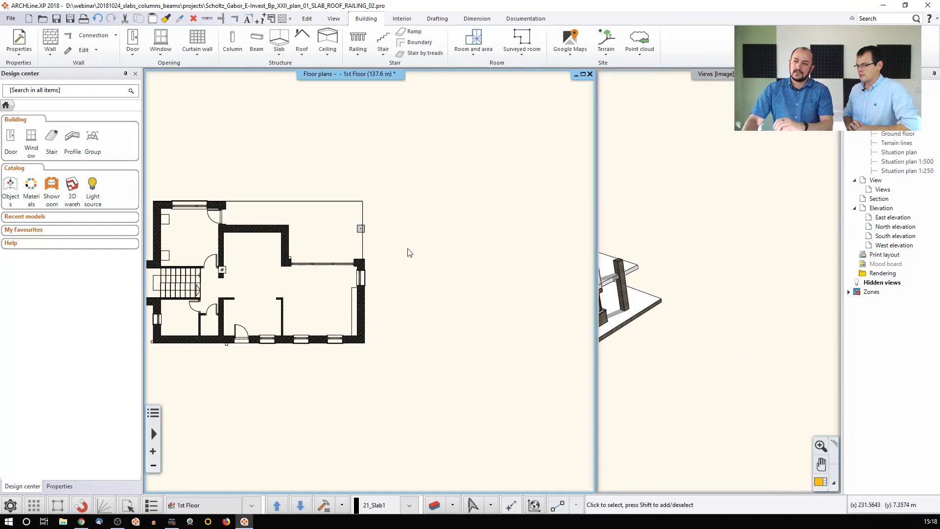
middle_click_drag(394, 203, 379, 200)
left_click(281, 55)
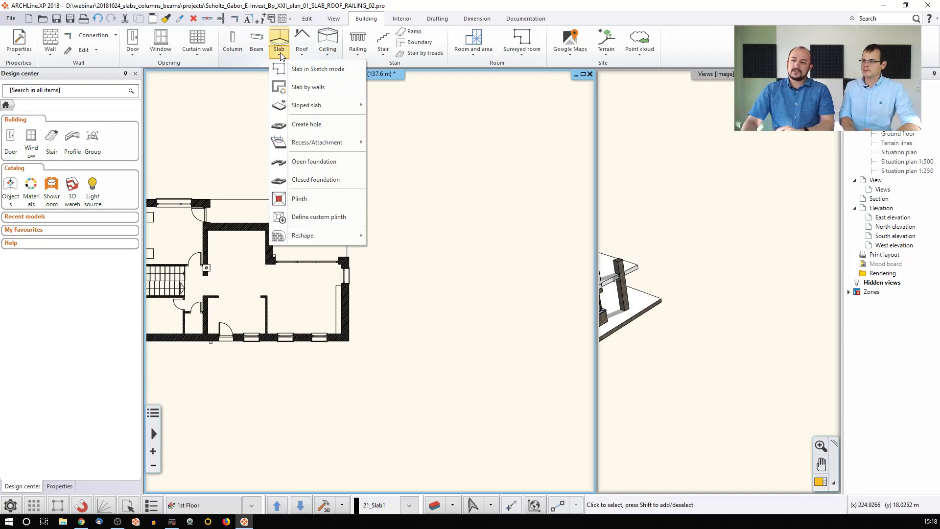
left_click(300, 69)
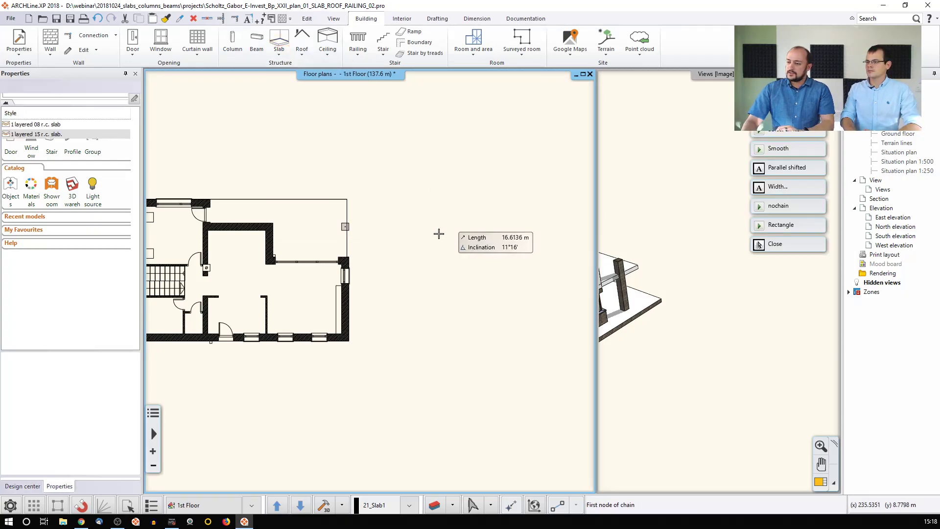
left_click(418, 199)
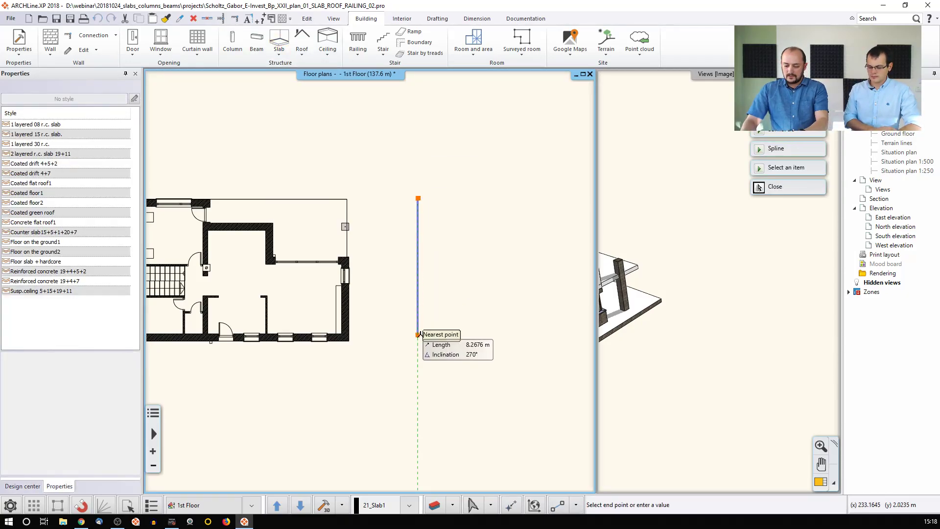
type("5")
key("Return")
middle_click_drag(522, 302, 449, 304)
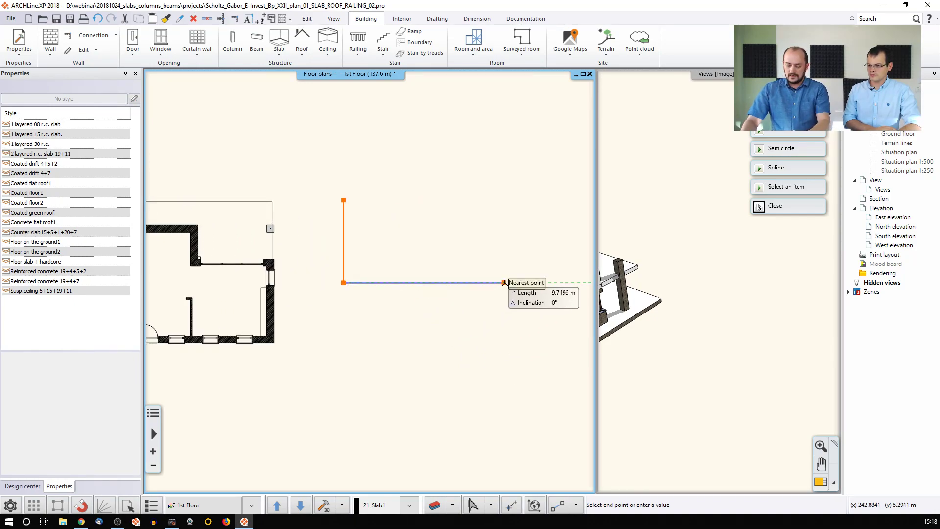
type("6")
key("Return")
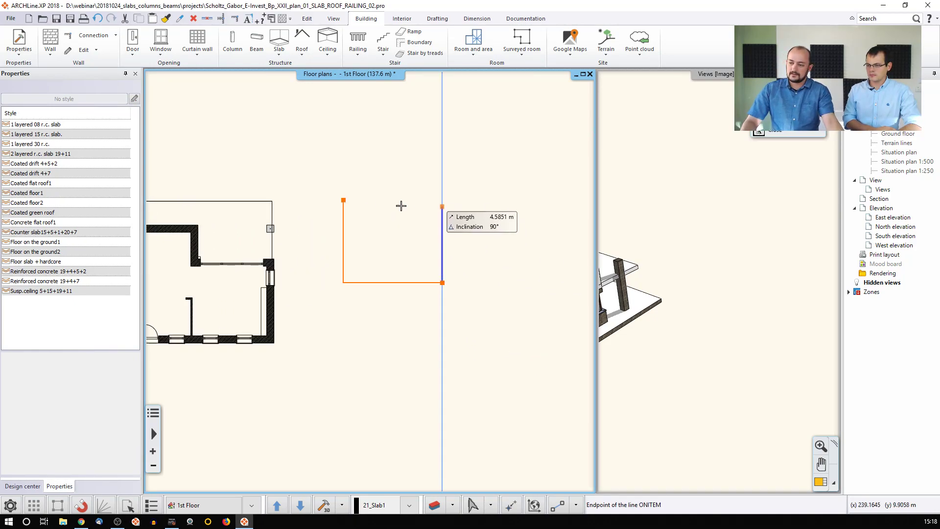
left_click(344, 200)
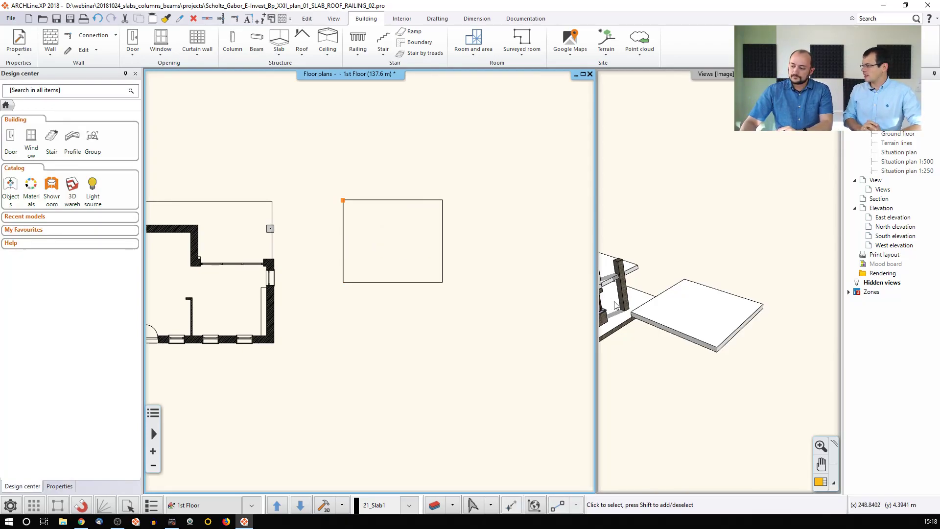
- Start reshaping the new slab with a whole profile on its outer 5 m edge, placing the section layout beside it
left_click(685, 321)
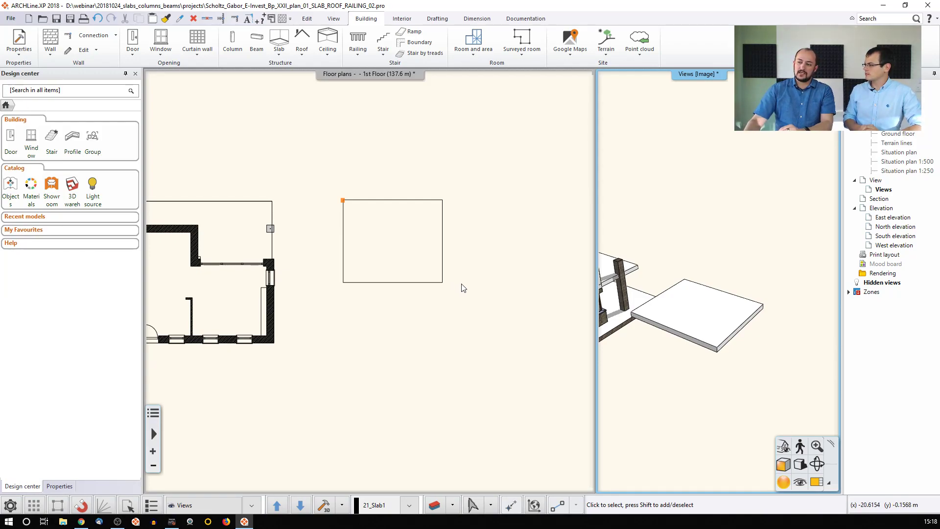
left_click(444, 242)
left_click(444, 242)
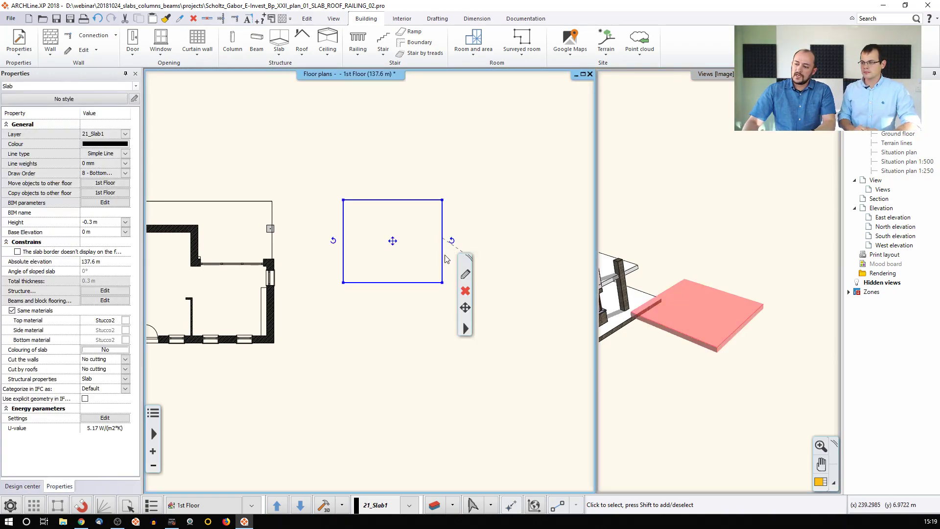
right_click(468, 329)
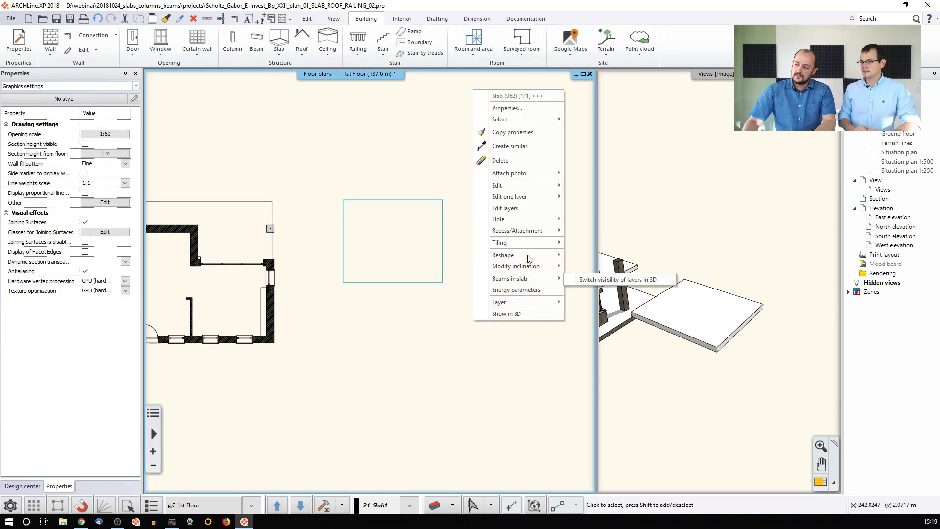
mouse_move(522, 257)
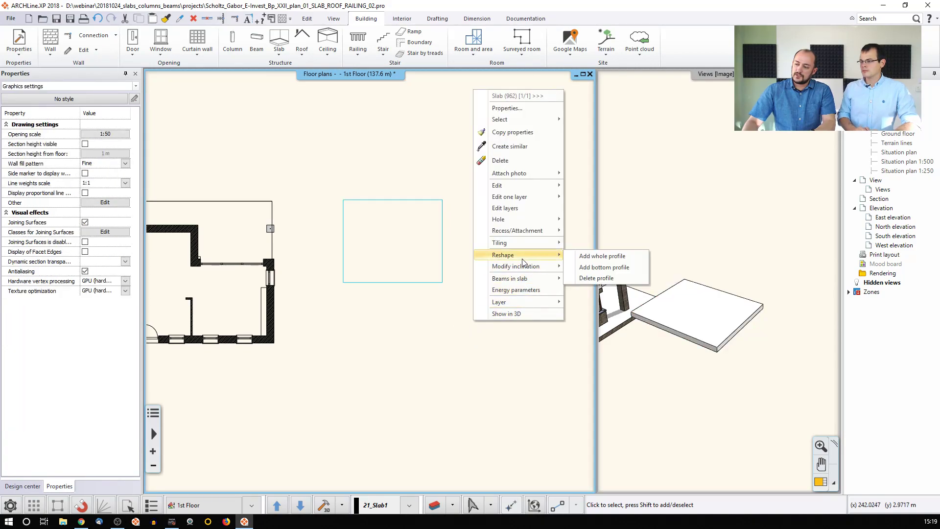
left_click(596, 257)
middle_click_drag(511, 265, 424, 252)
left_click(407, 256)
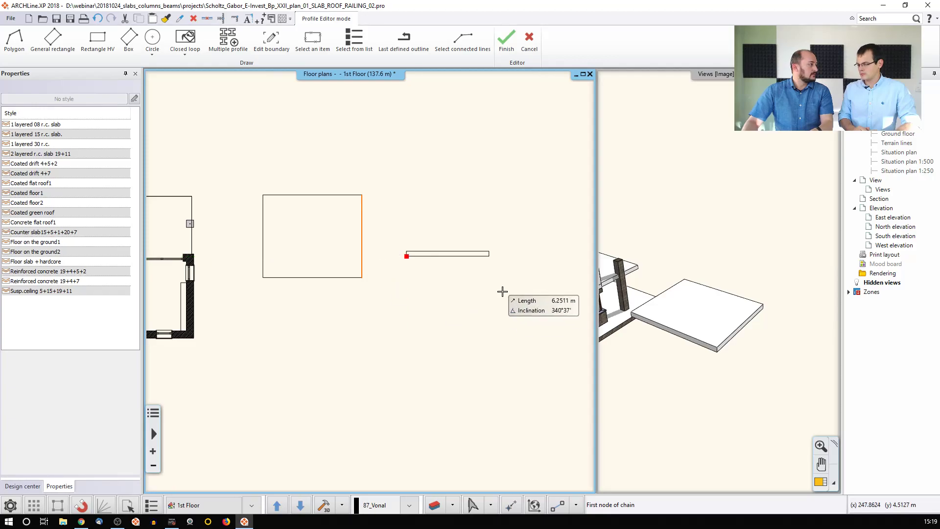
- Draw the profile's underside as a long shallow arc, a short straight segment and a slope rising to mid-thickness at the end edge
scroll(490, 284, "up", 4)
left_click(212, 176)
scroll(378, 199, "up", 4)
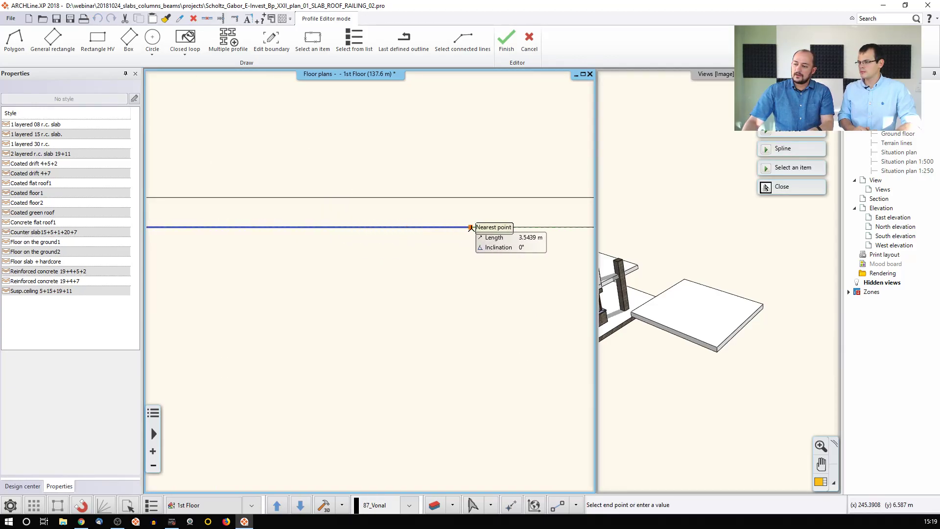
left_click(774, 110)
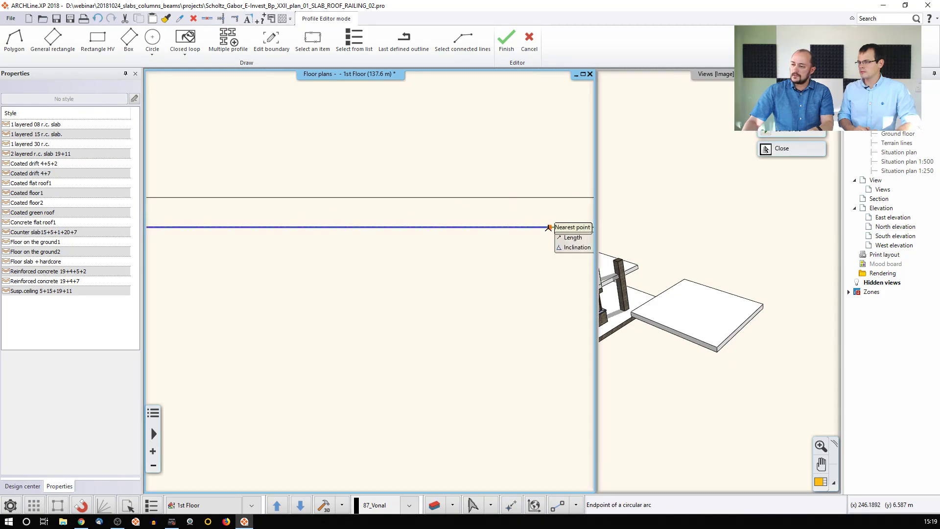
left_click(550, 227)
left_click(455, 216)
middle_click_drag(535, 227, 423, 239)
left_click(478, 239)
scroll(563, 217, "up", 1)
left_click(492, 226)
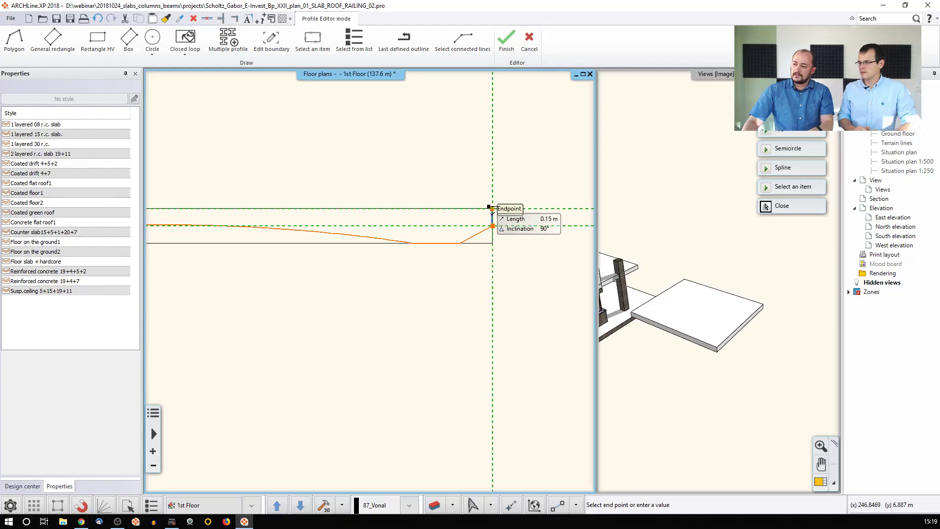
- Draw the profile's upper edge with a rectangular notch about 0.15 m deep near the sloped end, and close the outline
left_click(493, 208)
left_click(458, 208)
left_click(458, 226)
left_click(420, 227)
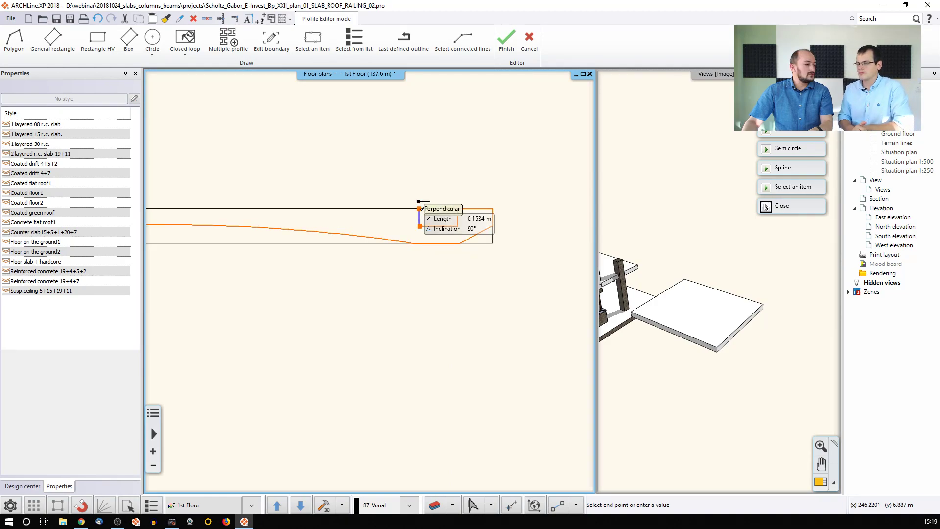
left_click(420, 208)
scroll(519, 293, "down", 2)
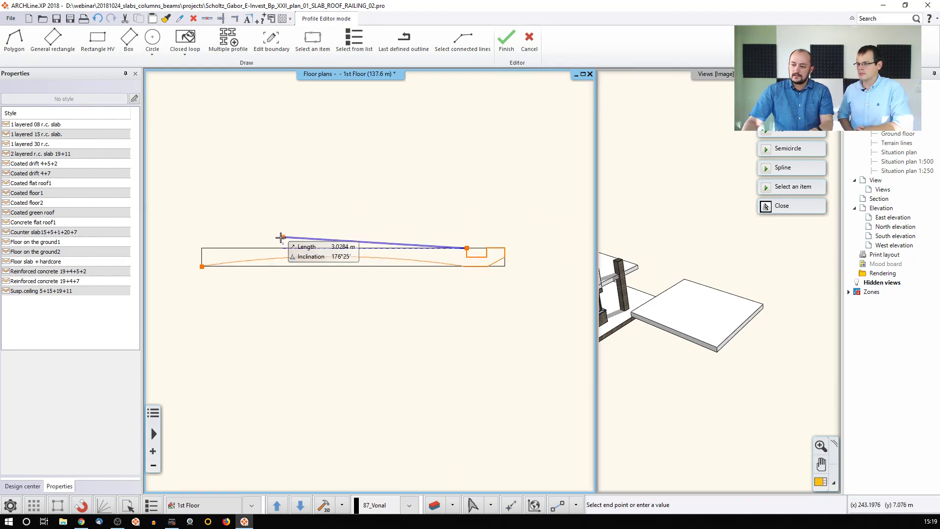
left_click(201, 248)
left_click(202, 267)
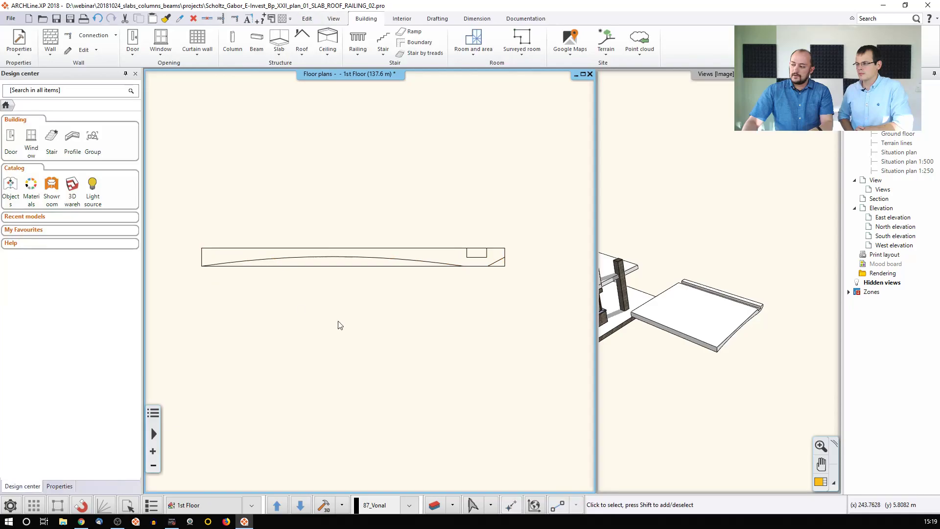
- Examine the reshaped slab in the 3D view and look through its BIM parameters without changing them
left_click(766, 333)
middle_click_drag(759, 319, 745, 291, "shift")
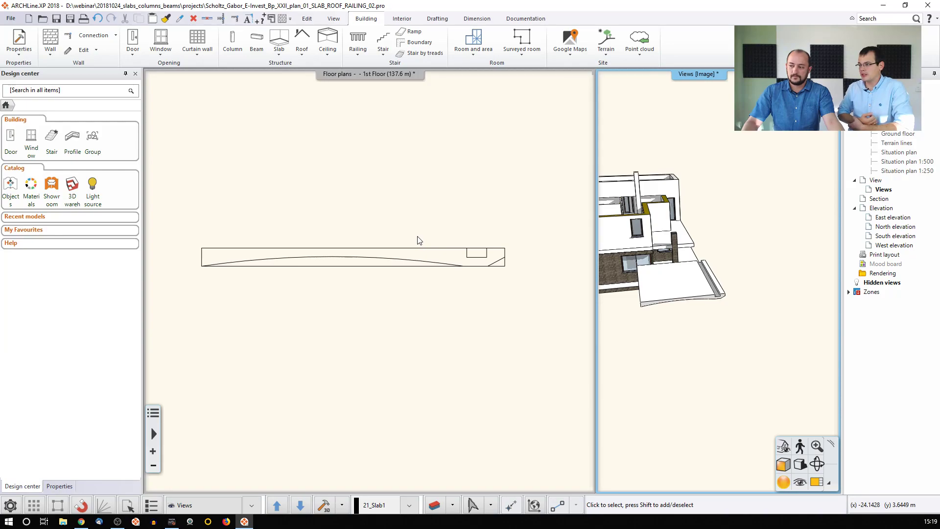
left_click(687, 299)
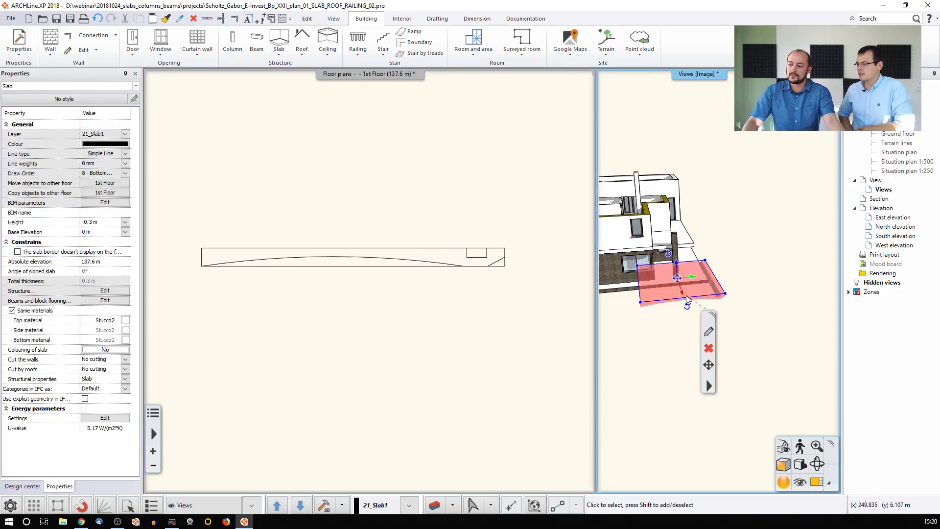
left_click(112, 206)
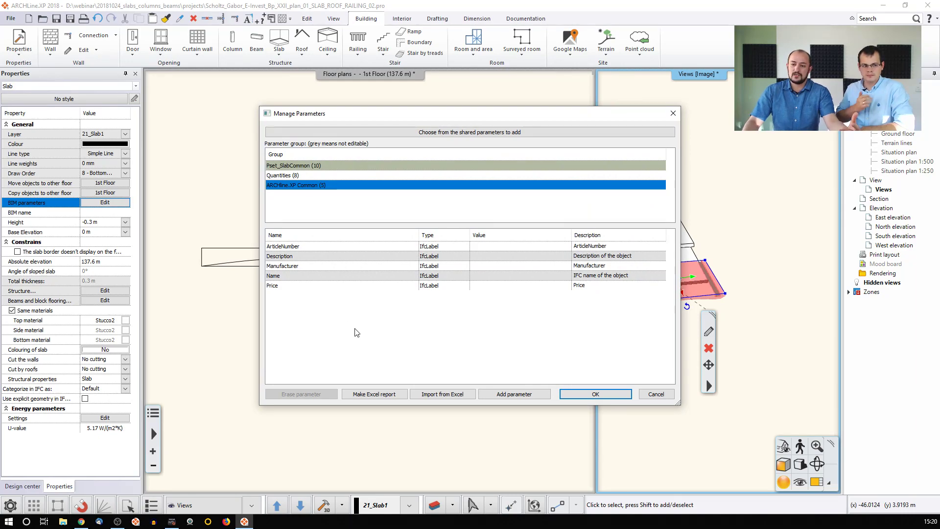
left_click(656, 395)
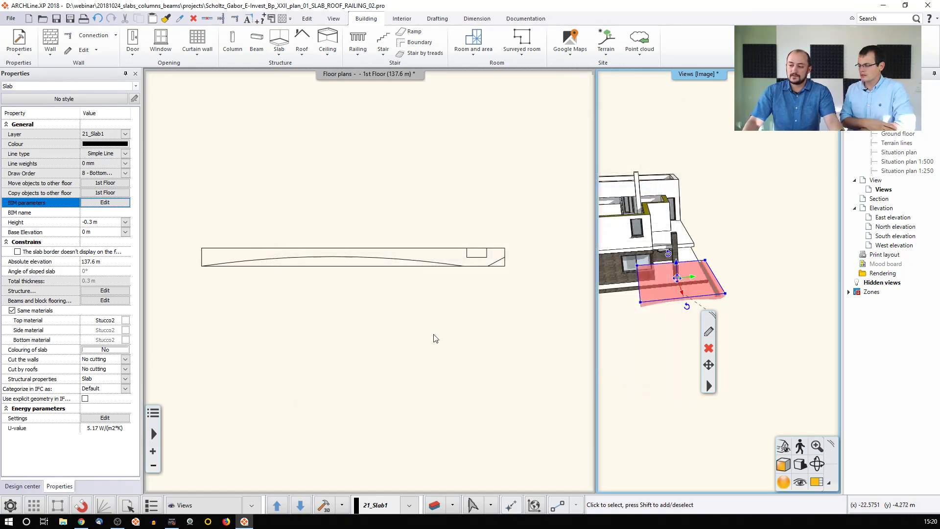
left_click(400, 314)
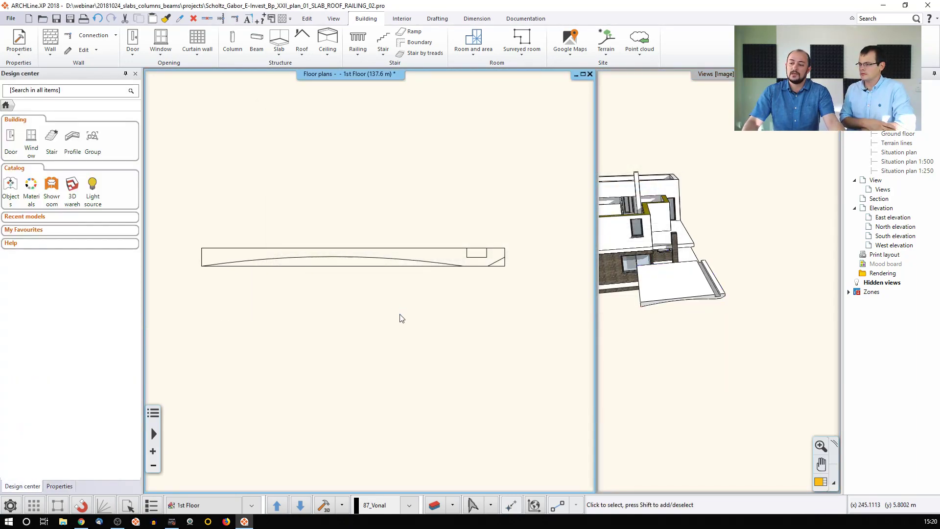
- Start adding a bottom profile along the slab's lower 6 m edge and place the section layout below the slab
scroll(400, 318, "down", 4)
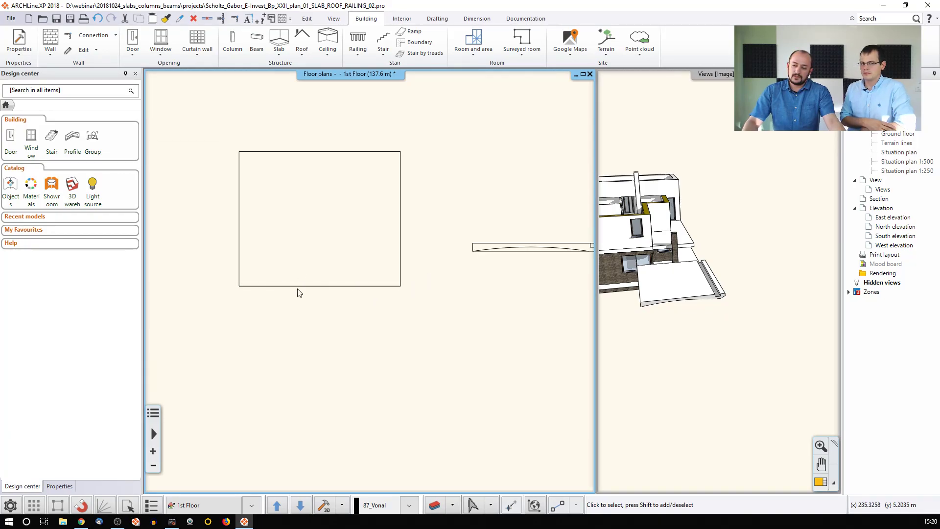
right_click(306, 290)
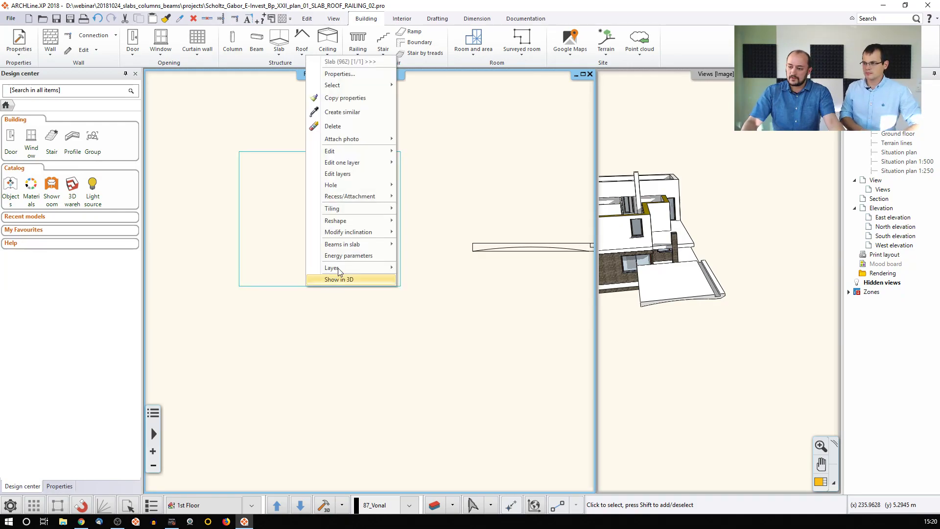
mouse_move(348, 221)
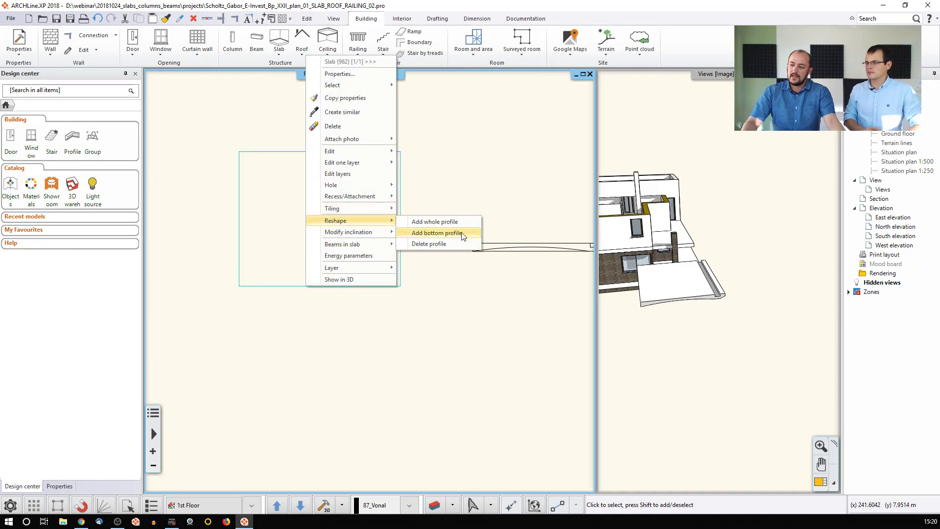
left_click(462, 234)
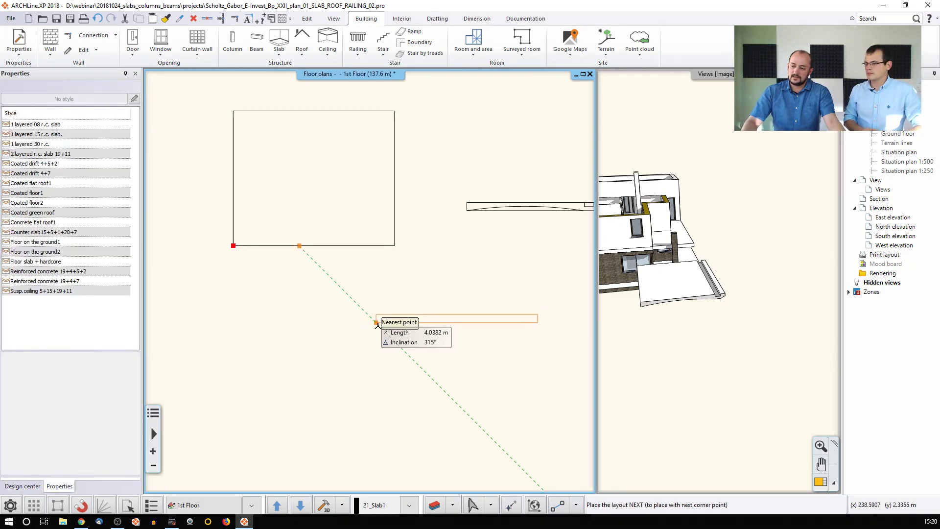
scroll(422, 324, "up", 2)
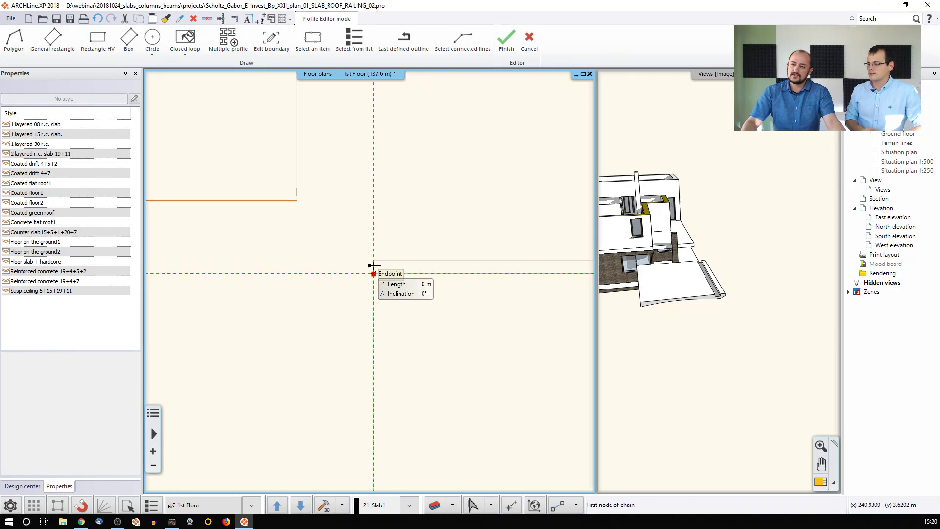
- Draw the bottom profile as a shallow arc followed by a straight segment to the far lower corner, and finish it
left_click(374, 272)
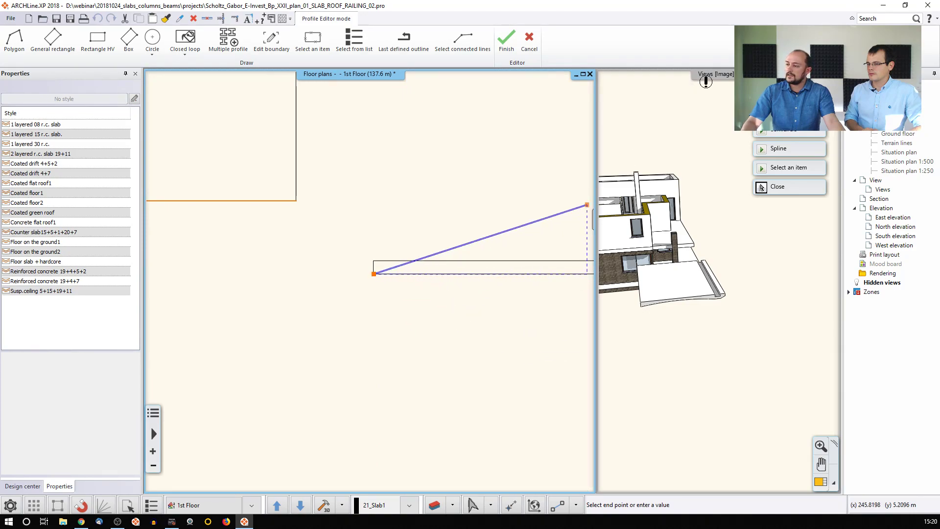
middle_click_drag(576, 247, 479, 240)
left_click(483, 267)
scroll(424, 263, "up", 2)
left_click(366, 272)
middle_click_drag(517, 282, 429, 277)
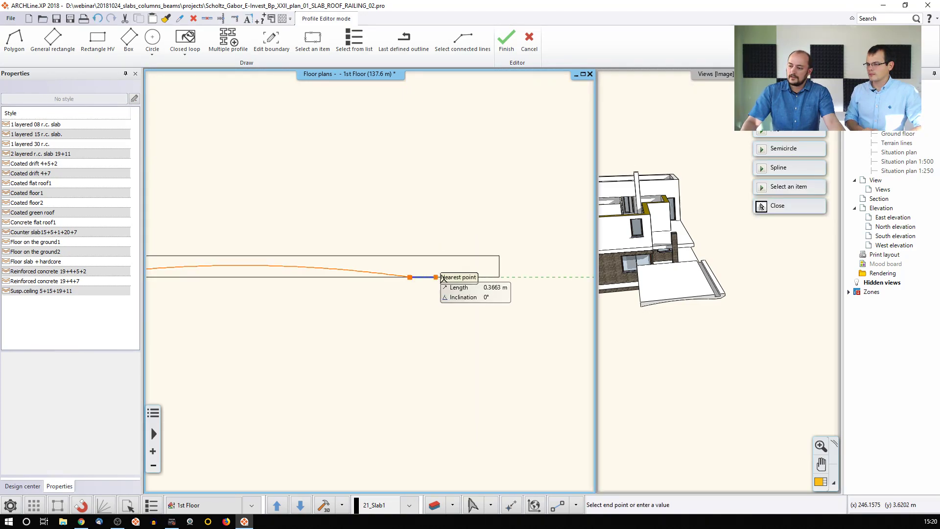
left_click(499, 277)
scroll(477, 307, "down", 2)
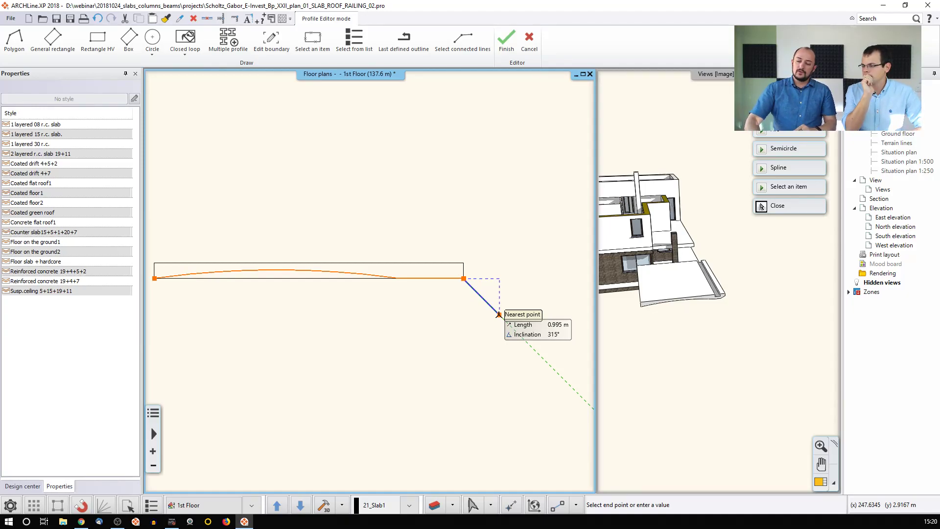
key("Escape")
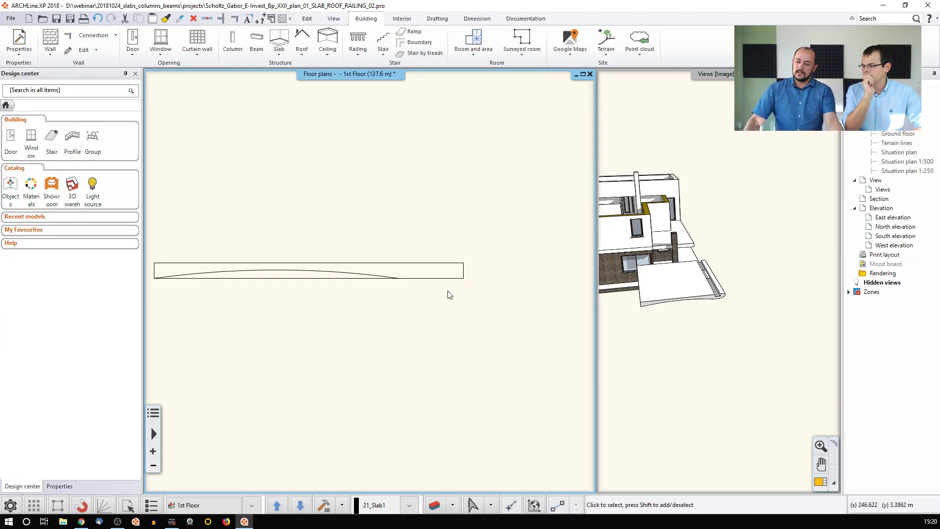
- Check the slab from the side in the 3D view, and undo its bottom profile and whole profile reshapes
left_click(694, 307)
middle_click_drag(692, 305, 749, 285)
left_click(425, 283)
left_click(425, 283)
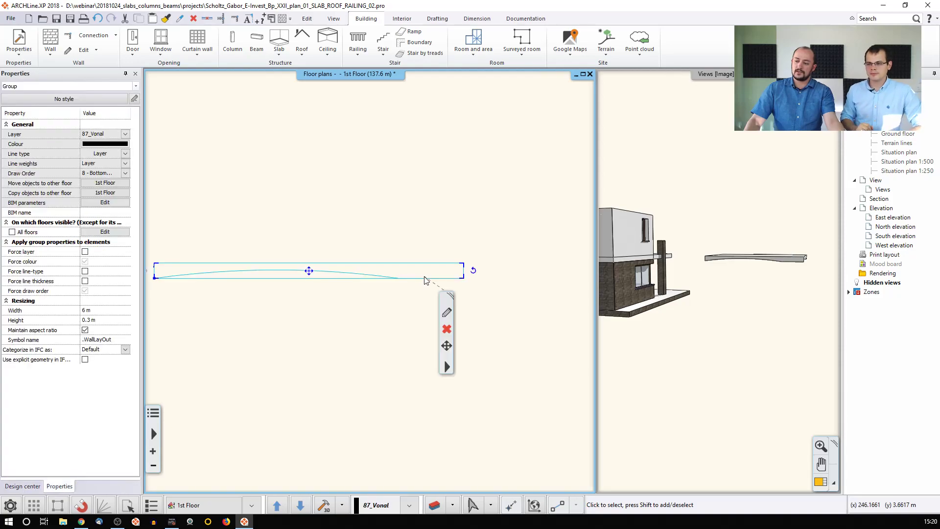
key("ctrl+z")
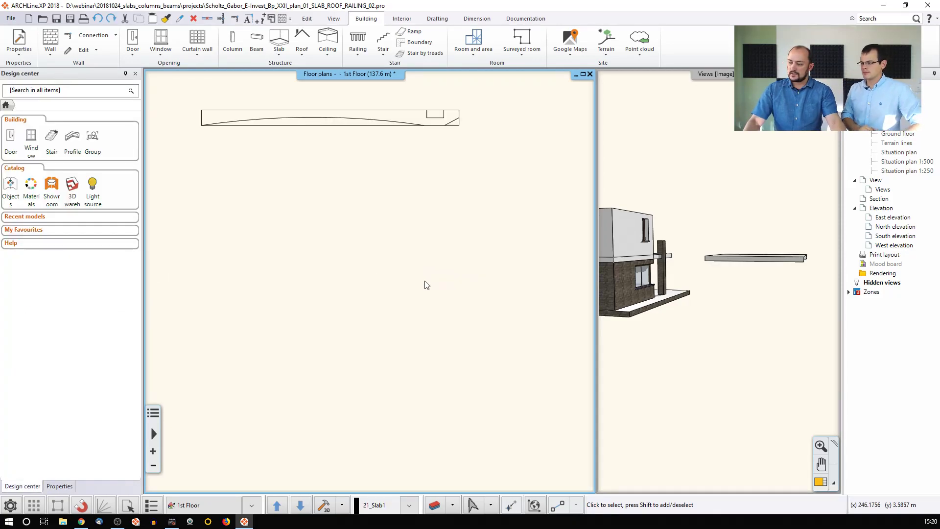
key("ctrl+z")
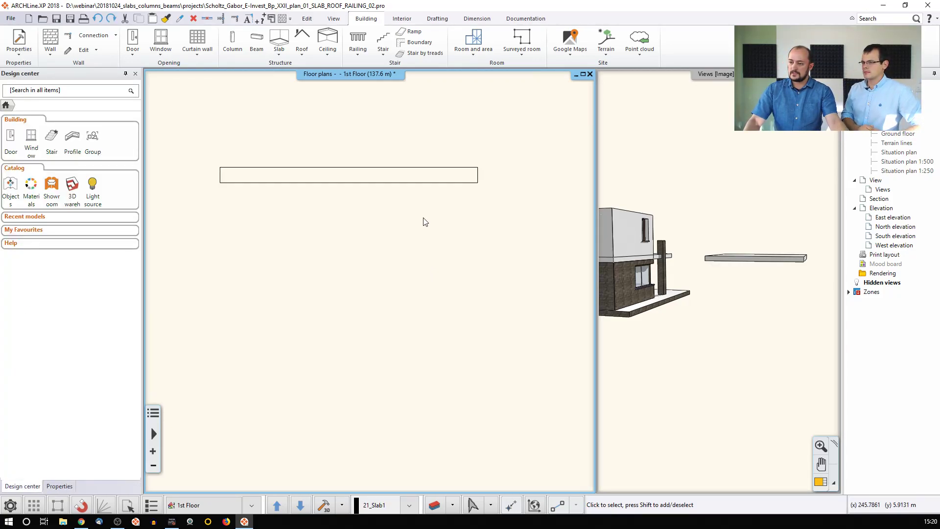
- Delete the leftover profile section layout drawn below the slab on the floor plan
left_click(422, 185)
key("Delete")
scroll(372, 241, "down", 3)
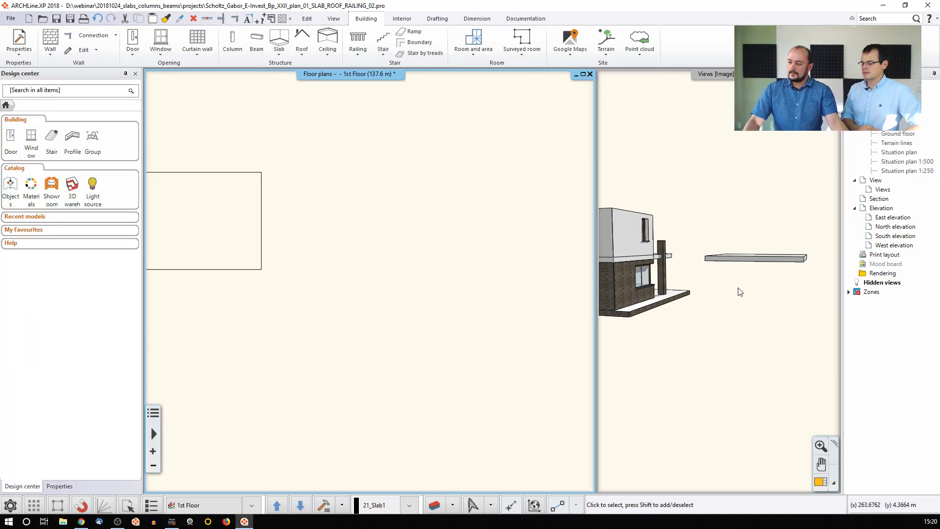
- Set the rectangular test slab's height to -1 m
middle_click_drag(737, 288, 696, 306)
left_click(329, 248)
scroll(358, 249, "up", 1)
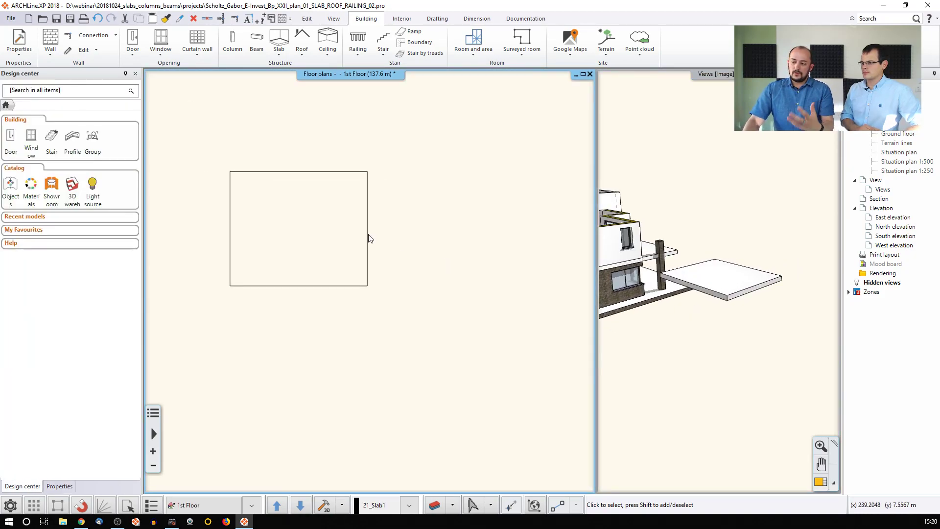
left_click(368, 237)
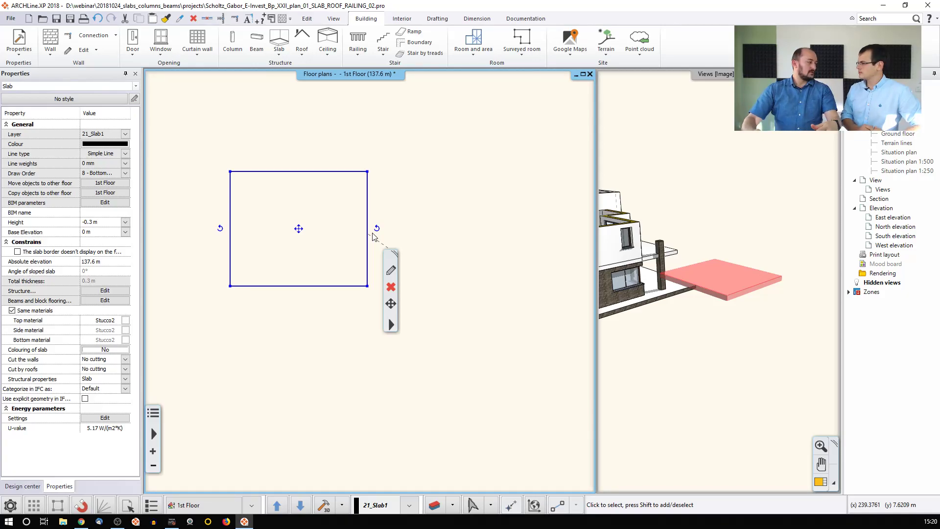
left_click(91, 222)
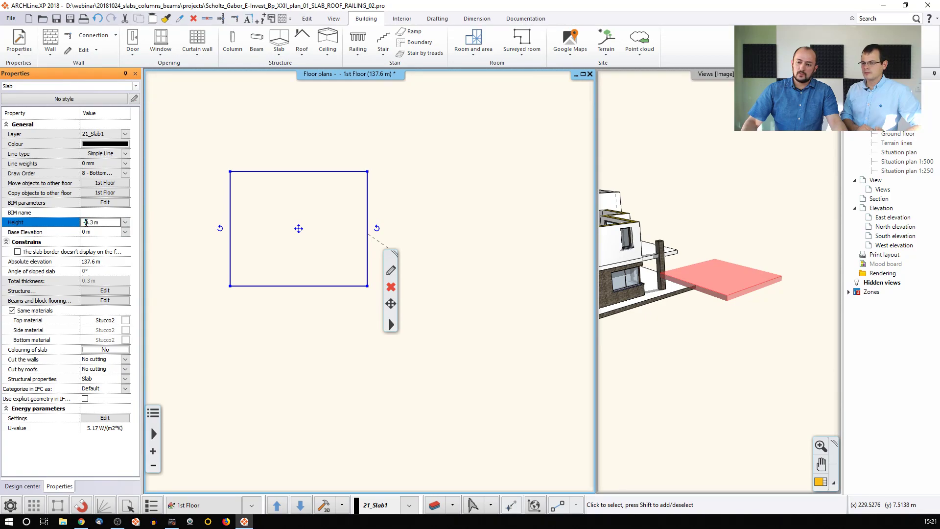
type("-1")
key("Return")
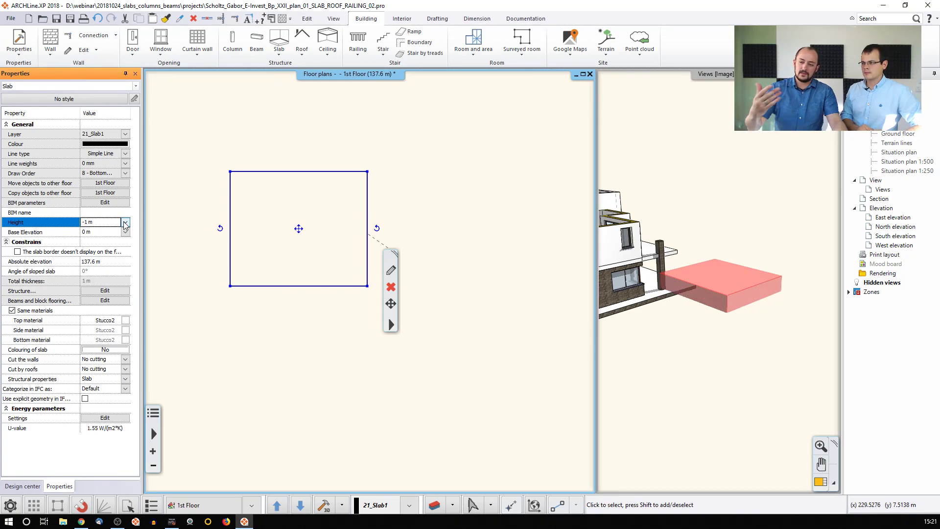
left_click(307, 325)
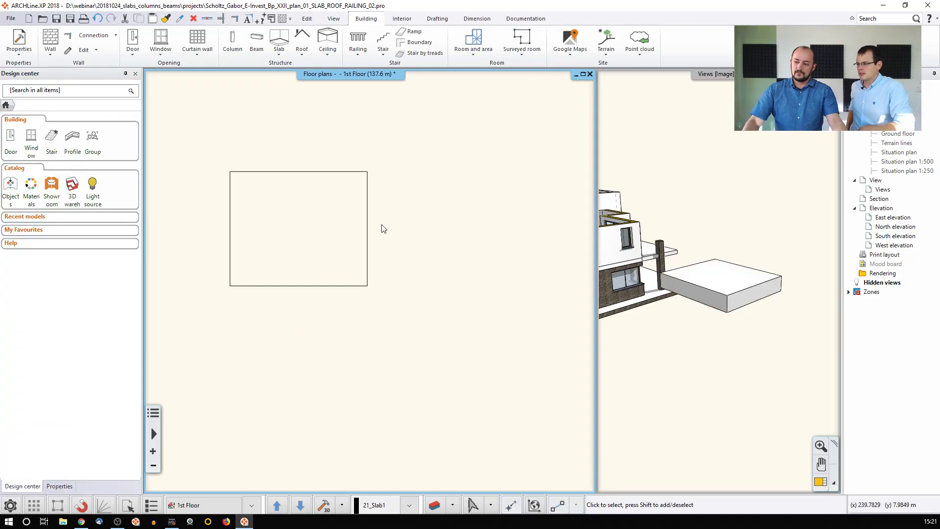
- Start adding a whole profile along the slab's right-hand 5 m edge and place the section layout beside the slab
right_click(368, 224)
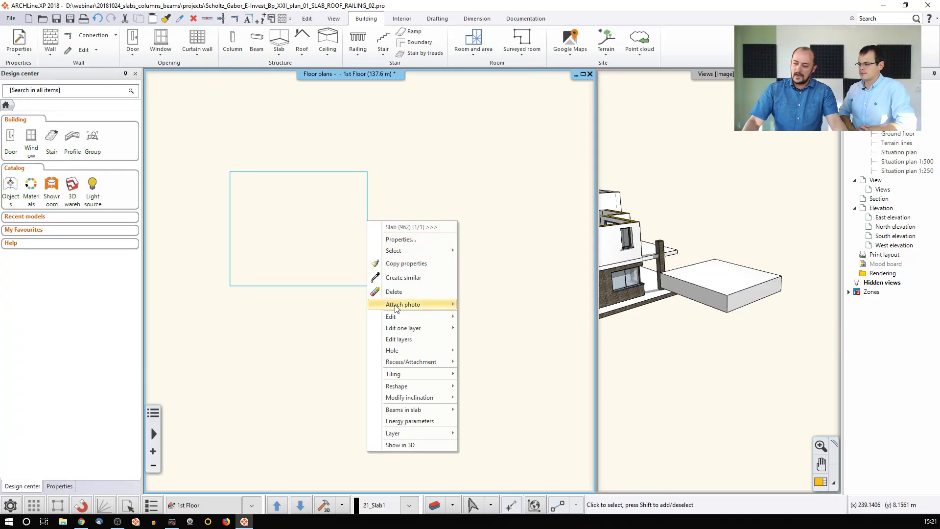
mouse_move(399, 387)
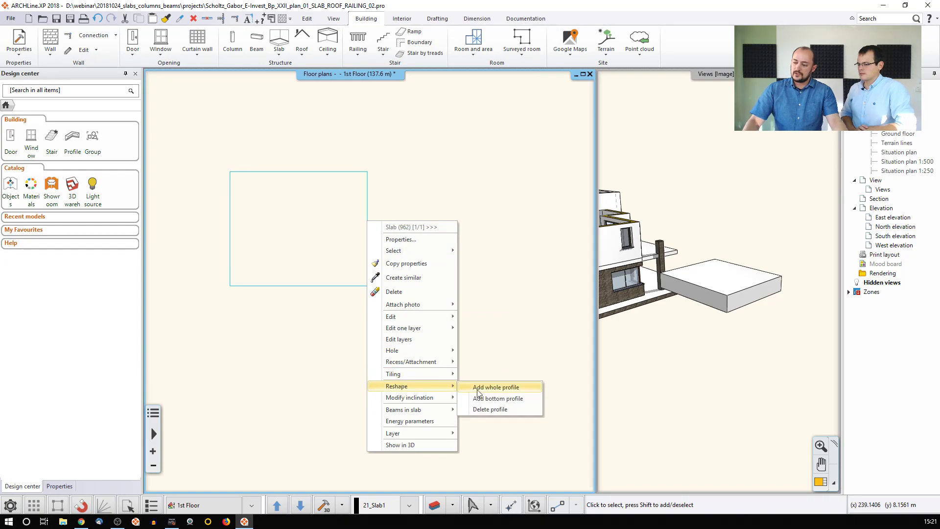
left_click(500, 387)
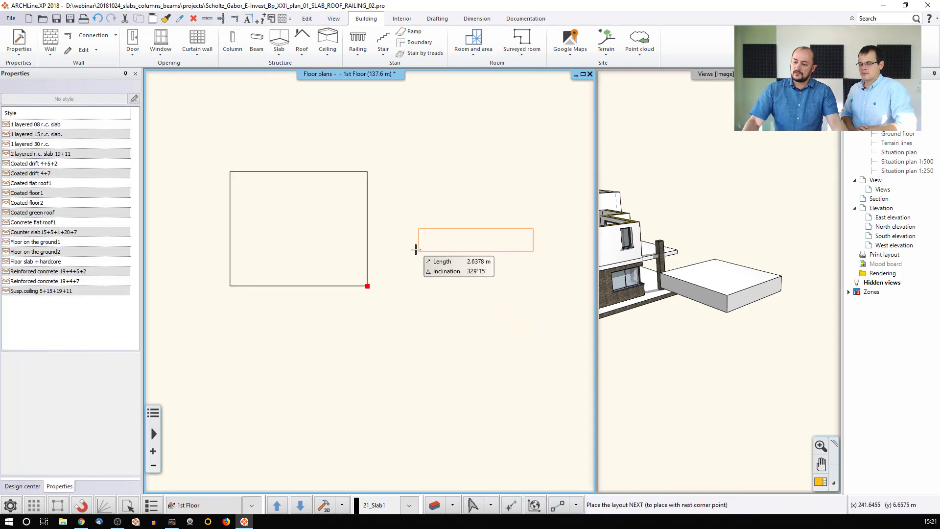
left_click(400, 253)
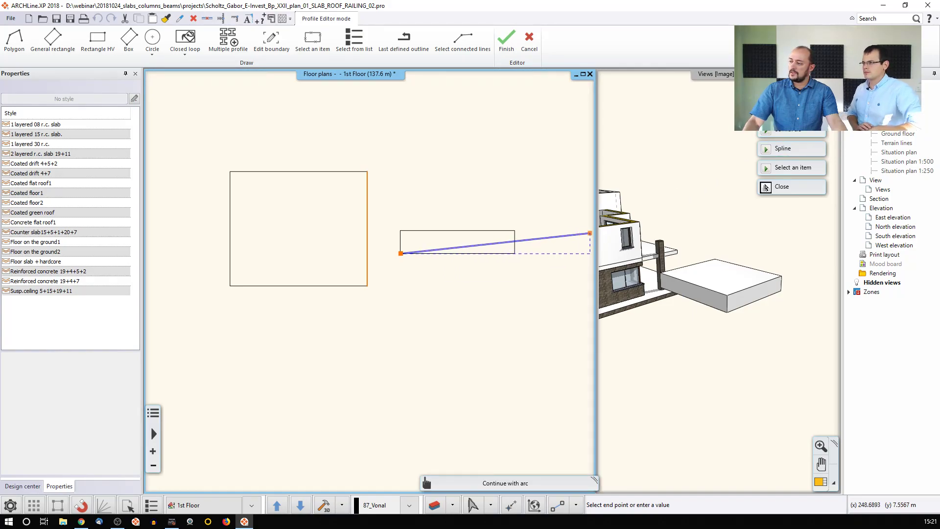
- Draw the whole profile with a shallow upward arc between the lower corners and straight sides and top, and check the slab in 3D
left_click(792, 110)
left_click(514, 253)
scroll(527, 236, "up", 2)
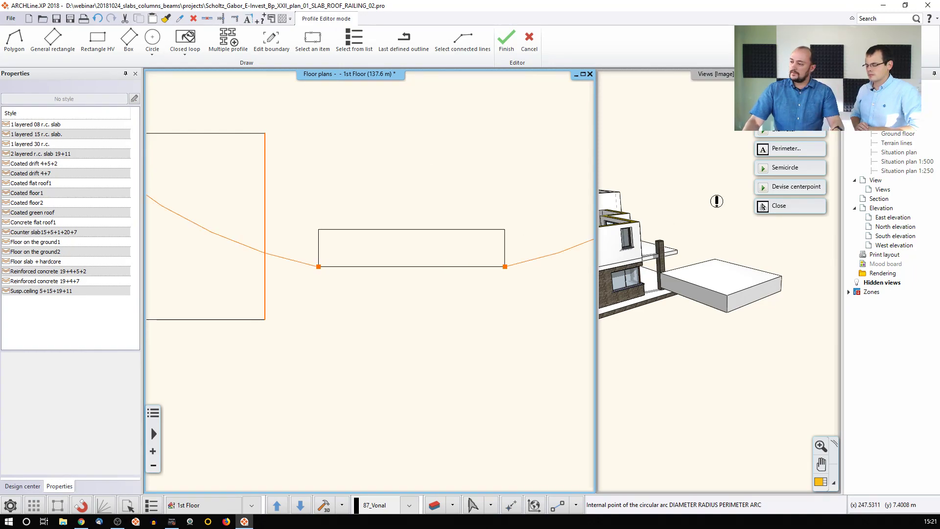
left_click(418, 242)
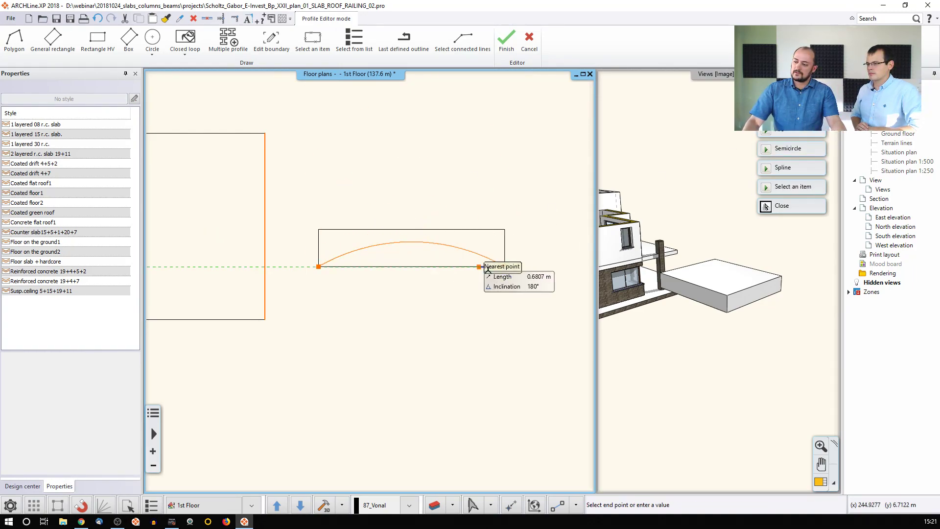
left_click(505, 229)
left_click(319, 230)
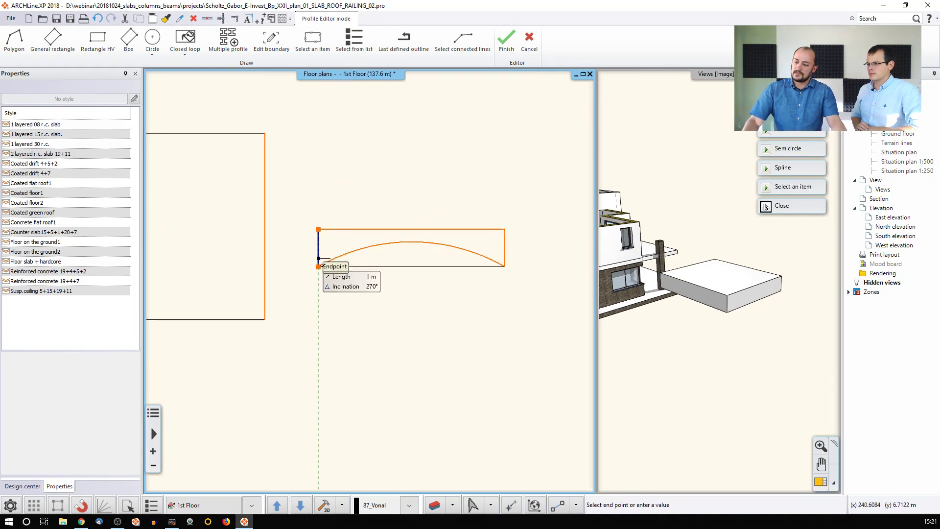
middle_click_drag(708, 337, 797, 272)
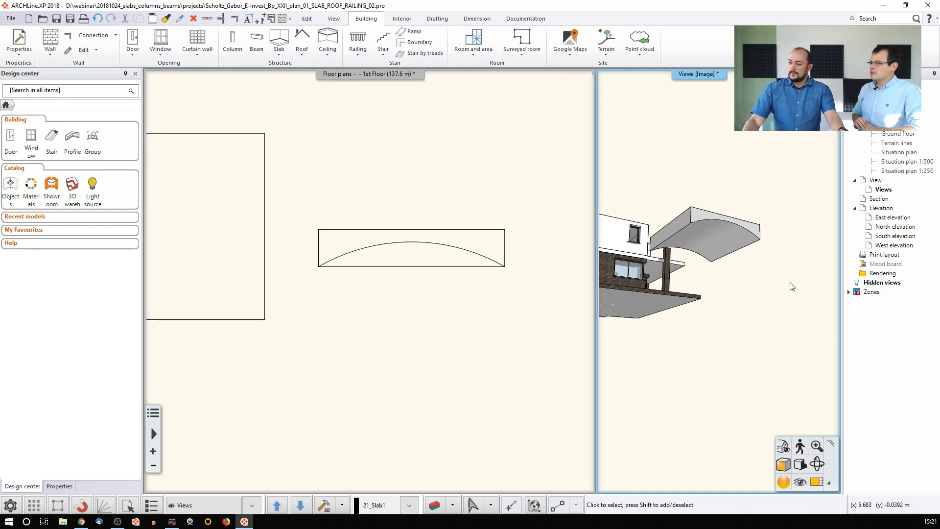
middle_click_drag(714, 254, 720, 316)
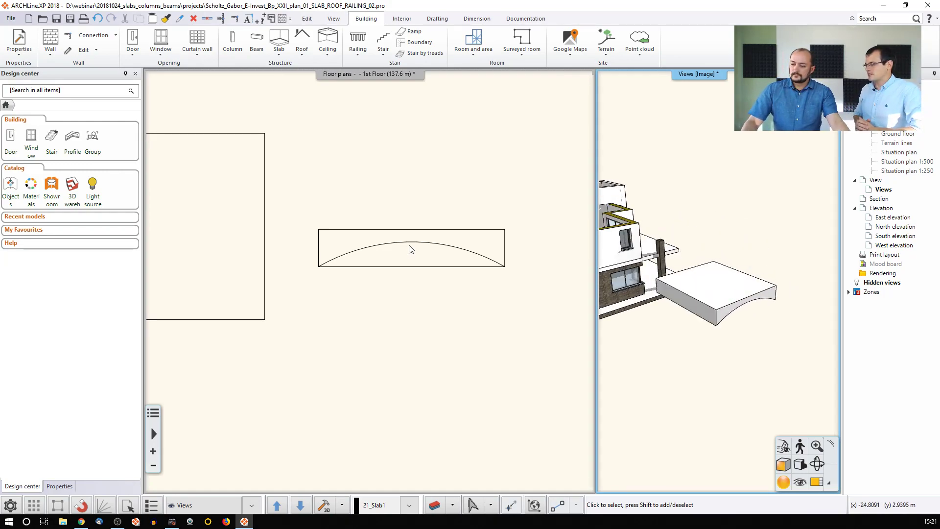
- Delete the arched profile layout from the plan and the reshaped test slab from the 3D view
left_click(431, 250)
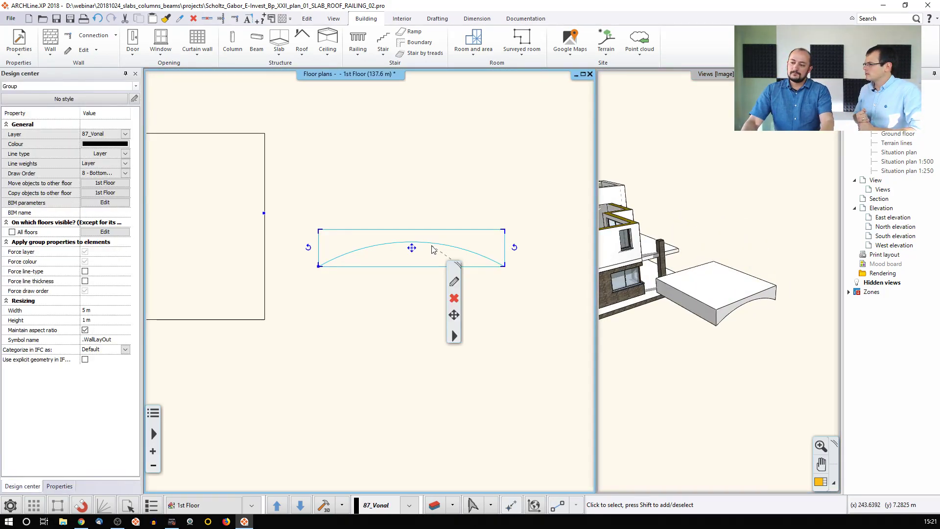
key("Delete")
left_click(709, 298)
left_click(712, 299)
key("Delete")
left_click(525, 247)
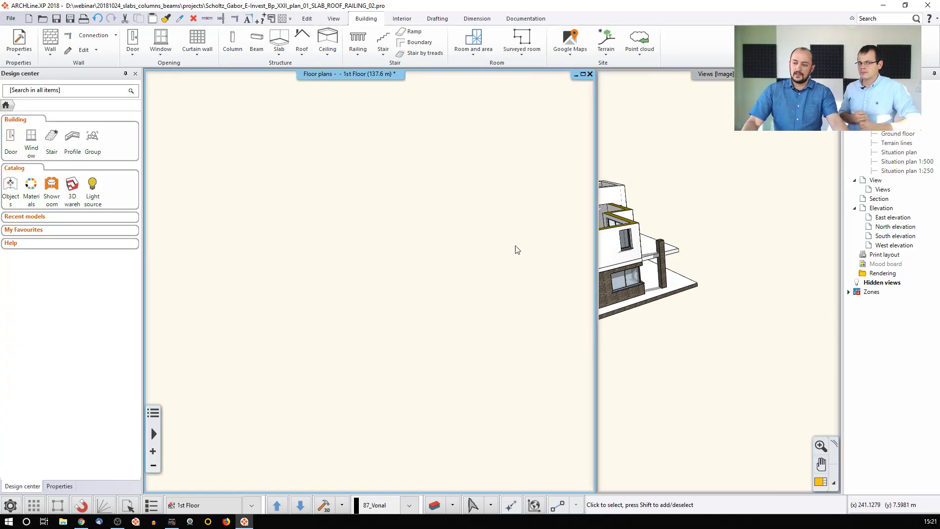
left_click(680, 296)
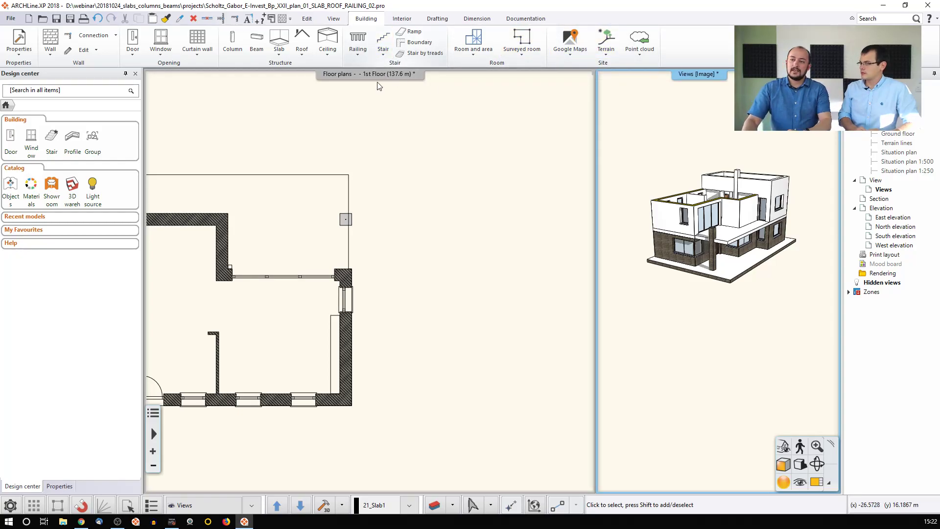
left_click(286, 50)
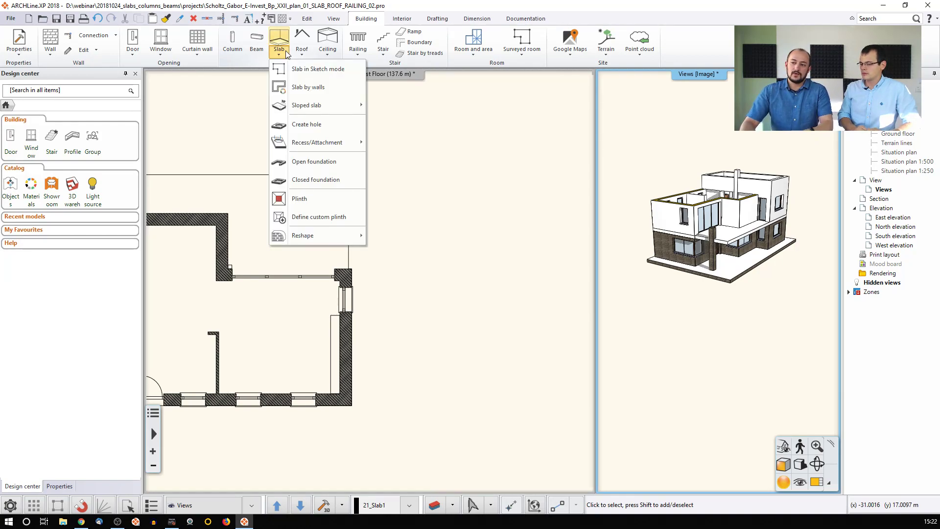
mouse_move(305, 107)
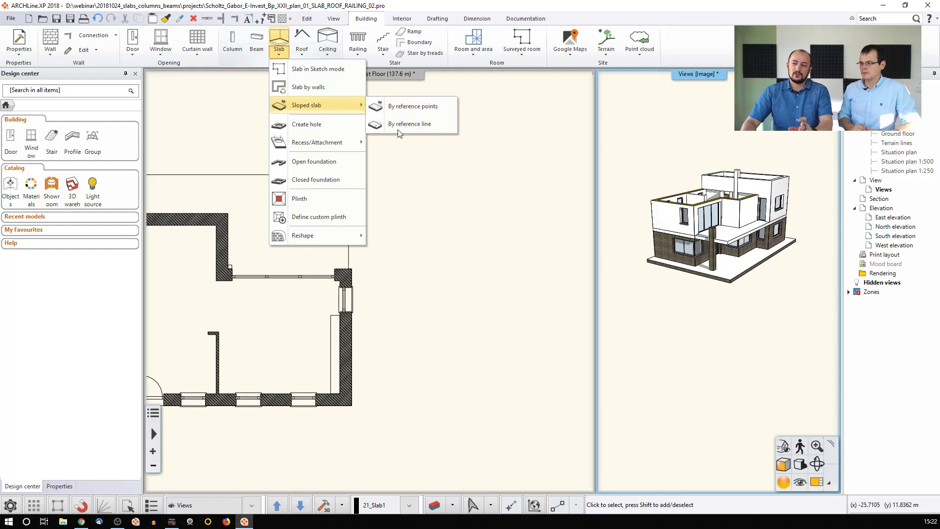
mouse_move(401, 114)
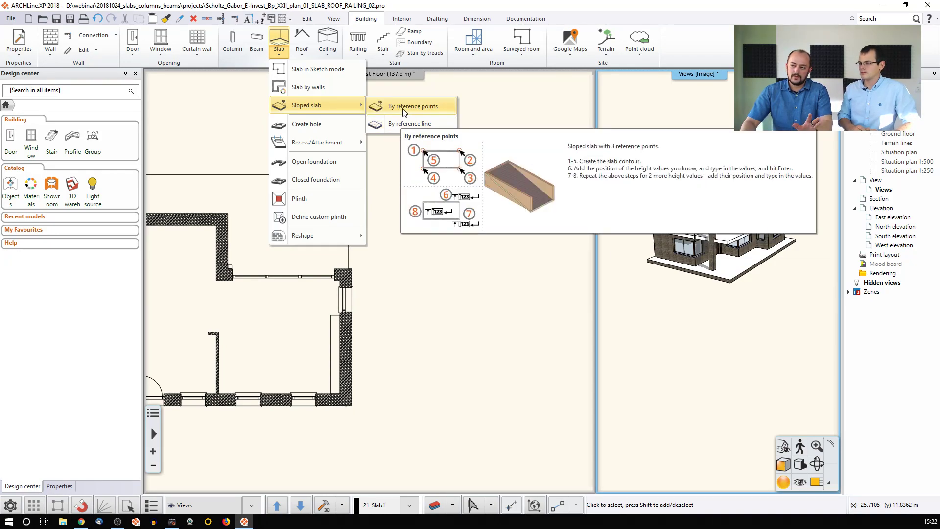
left_click(405, 111)
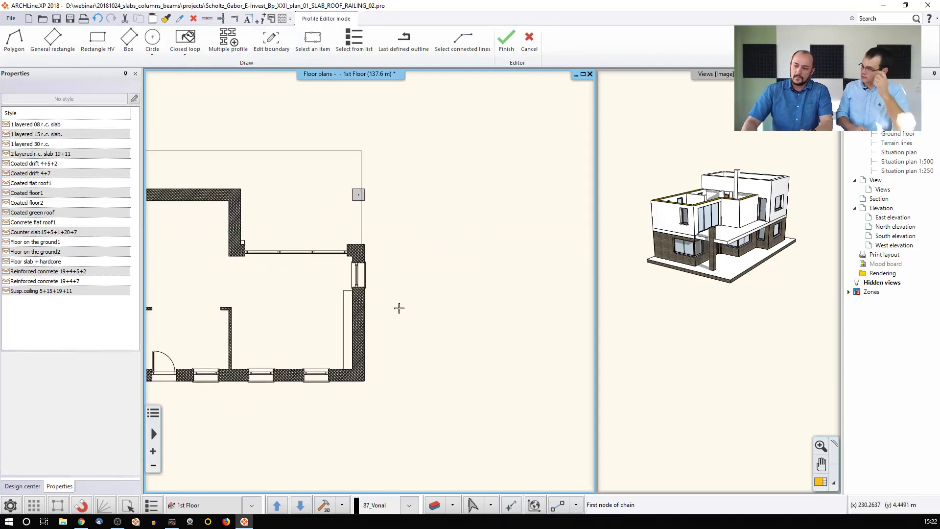
key("Escape")
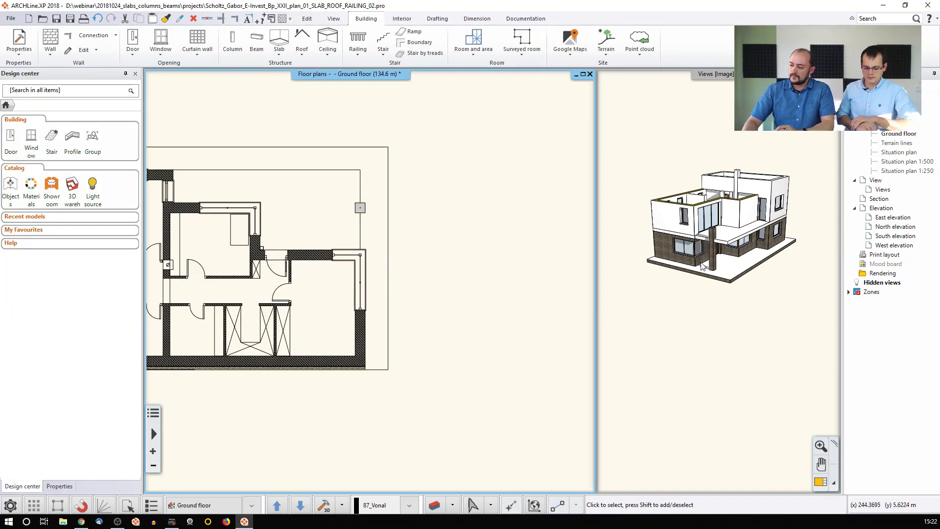
- On the Ground floor, outline a 5 by 4.87 m sloped slab by reference points, from the base slab's lower outer corner to its edge midpoint
mouse_move(691, 274)
middle_mouse_down()
mouse_move(669, 266)
mouse_move(677, 269)
middle_mouse_up()
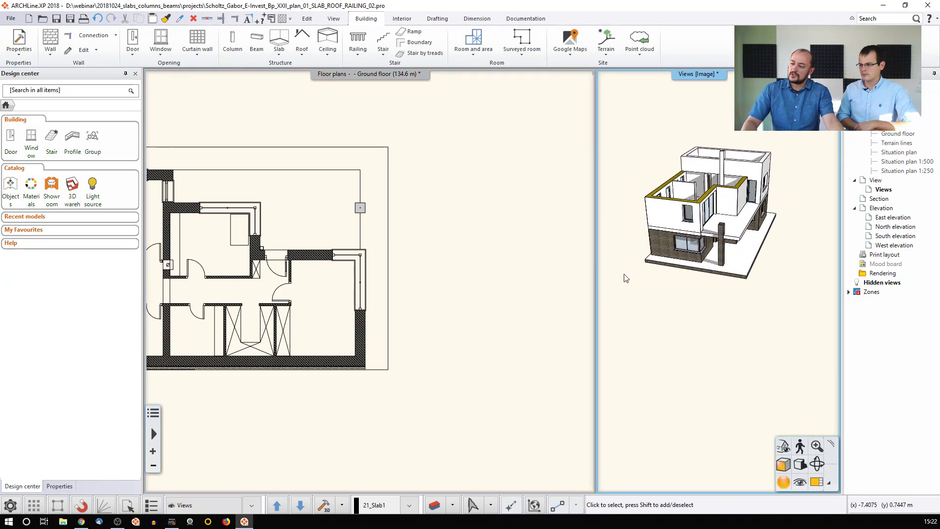
scroll(676, 299, "down", 1)
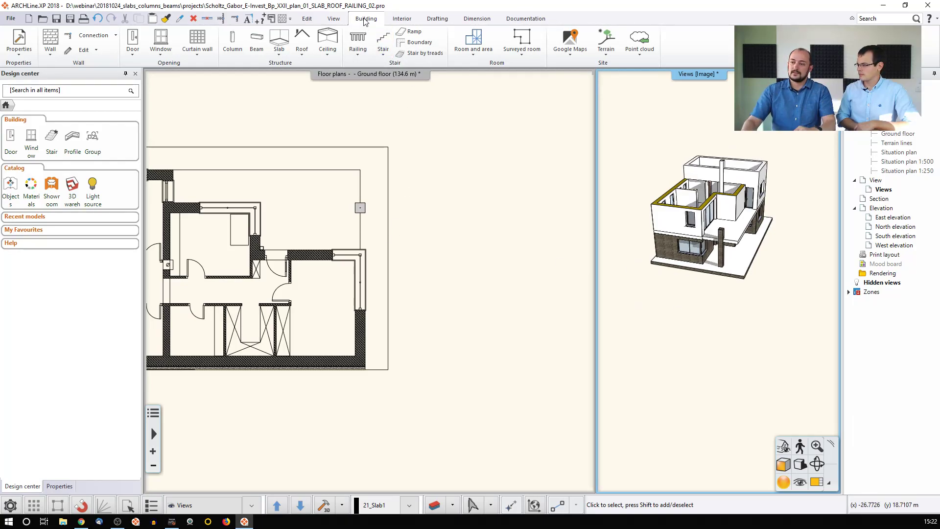
left_click(279, 39)
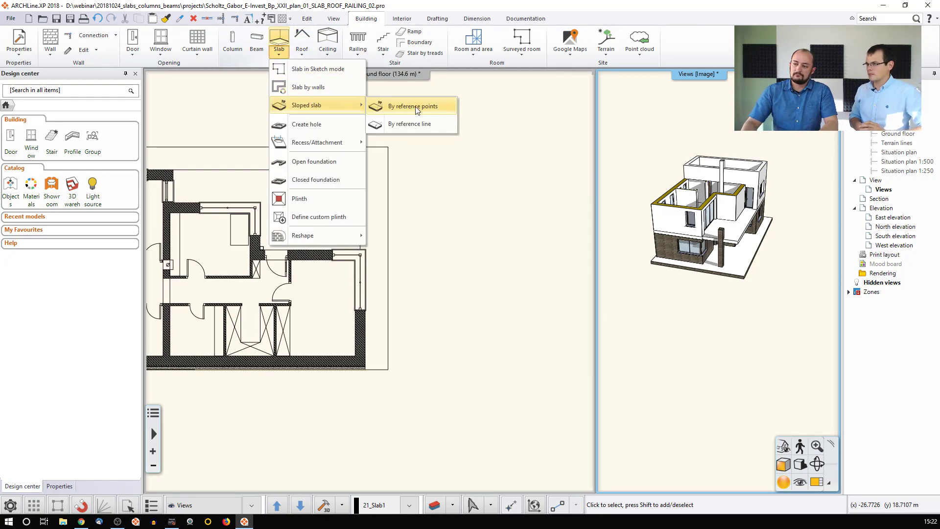
left_click(417, 107)
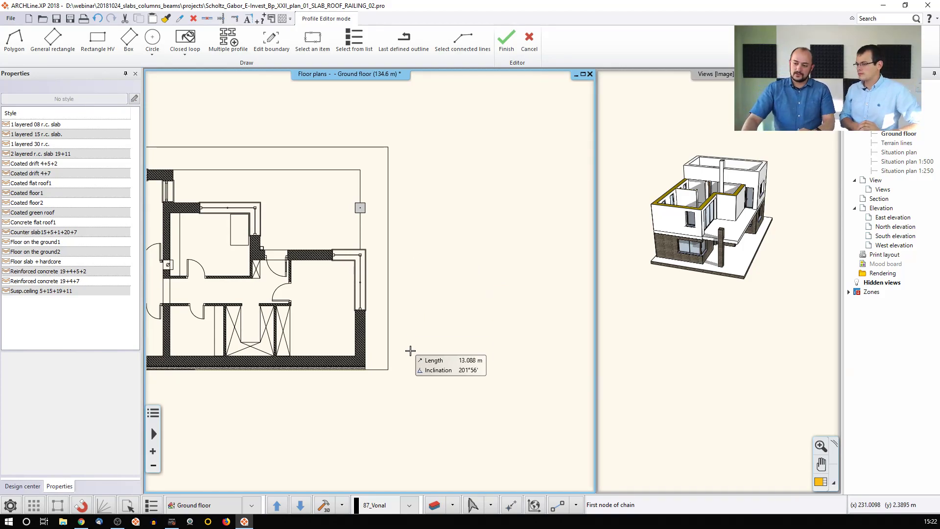
left_click(388, 370)
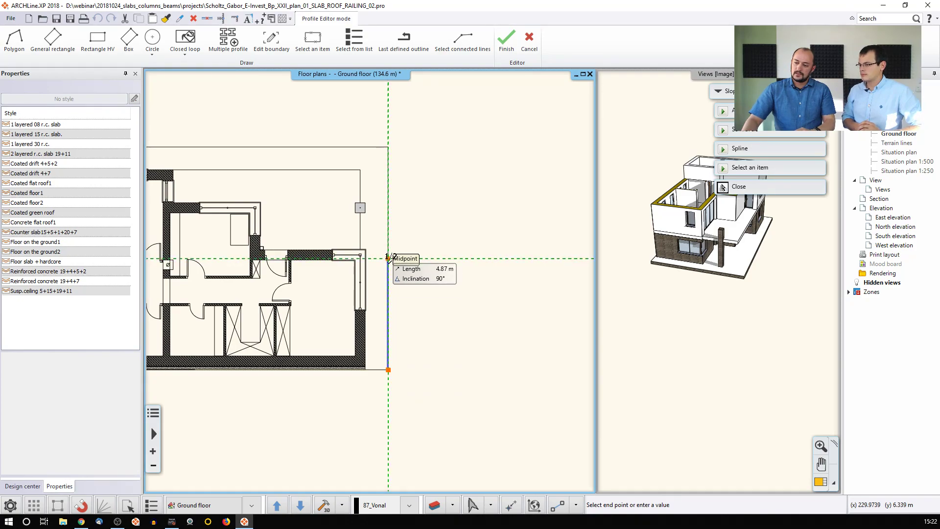
left_click(387, 258)
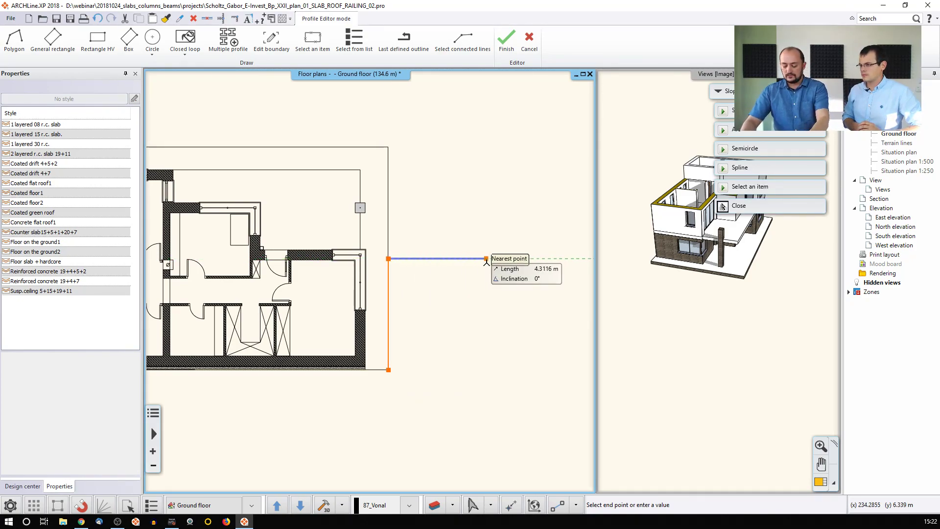
left_click(503, 258)
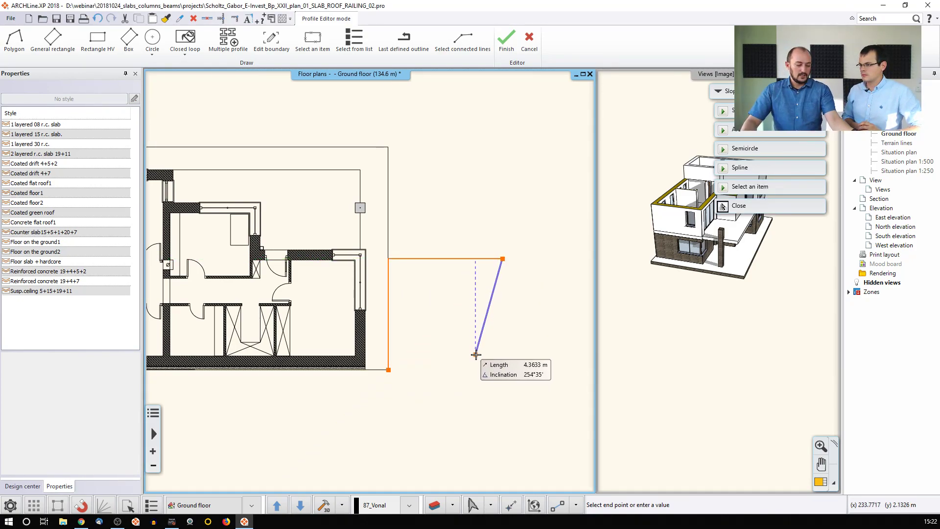
left_click(388, 369)
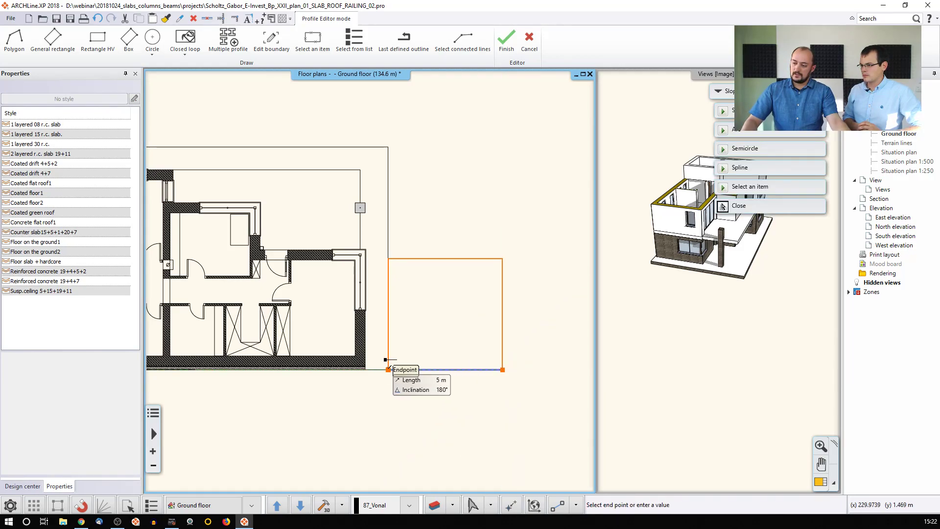
left_click(389, 370)
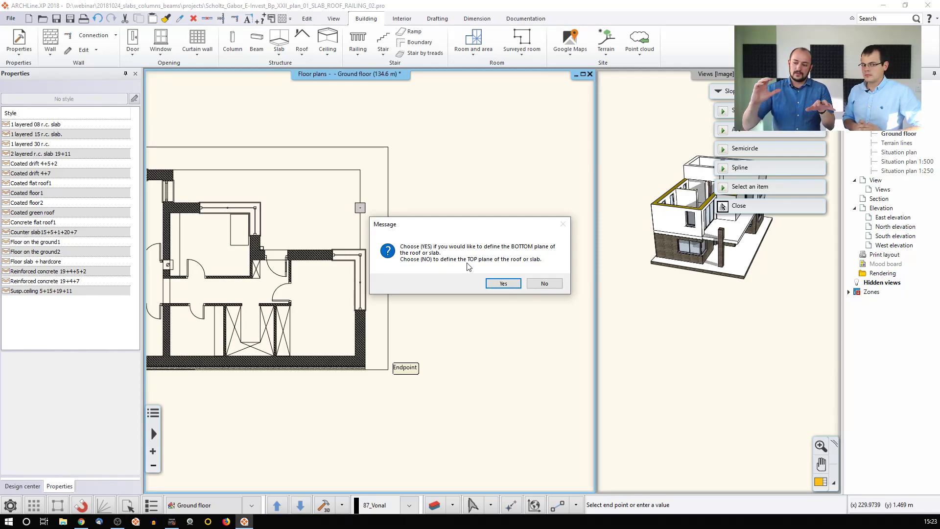
- Define the sloped slab's top plane with elevation 0 at both corners on the base slab's edge and 1 at the outer lower corner
left_click(544, 283)
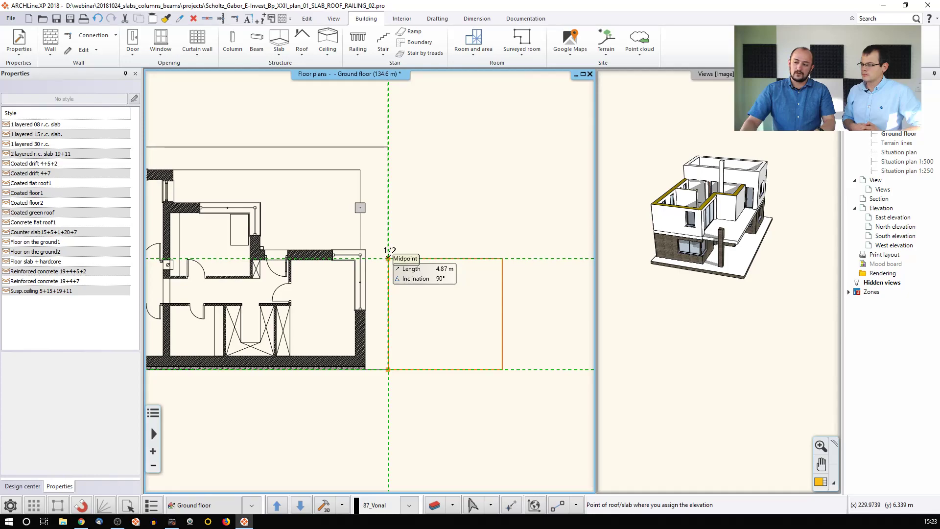
left_click(389, 257)
key("Return")
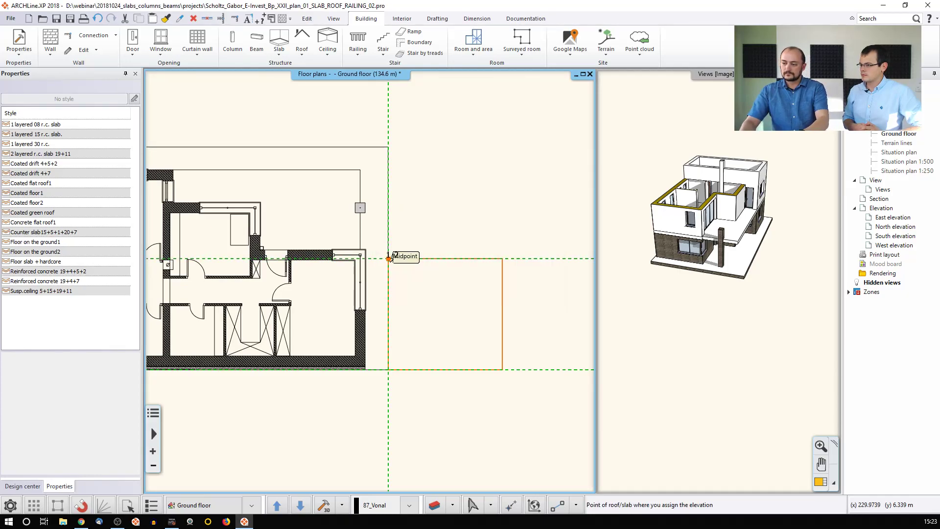
left_click(388, 369)
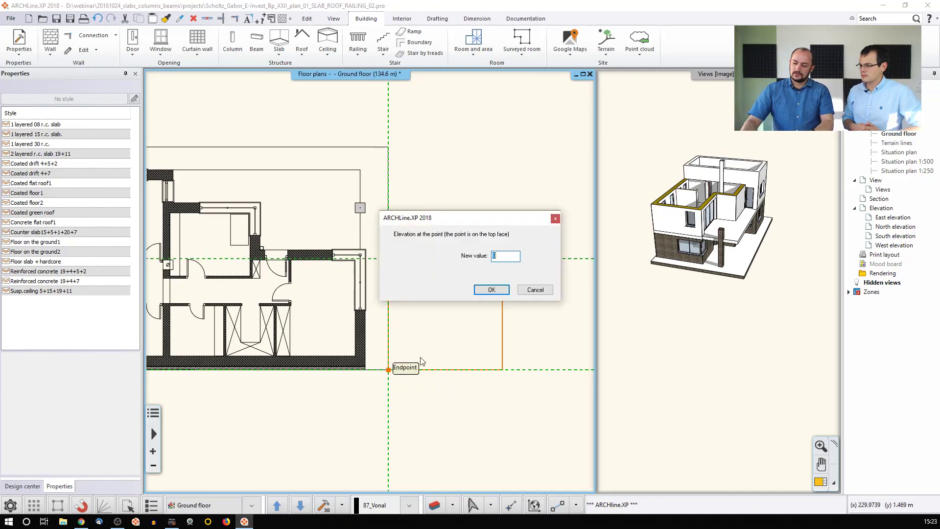
key("Return")
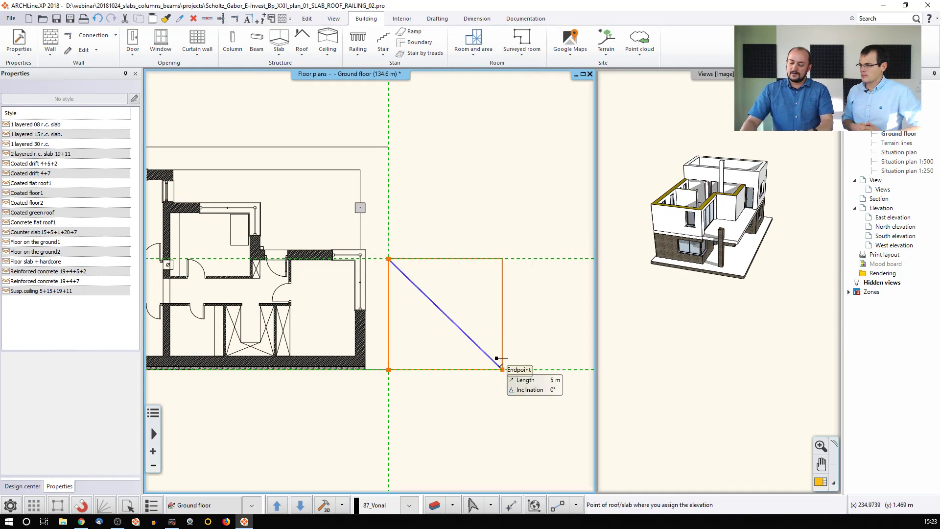
left_click(497, 359)
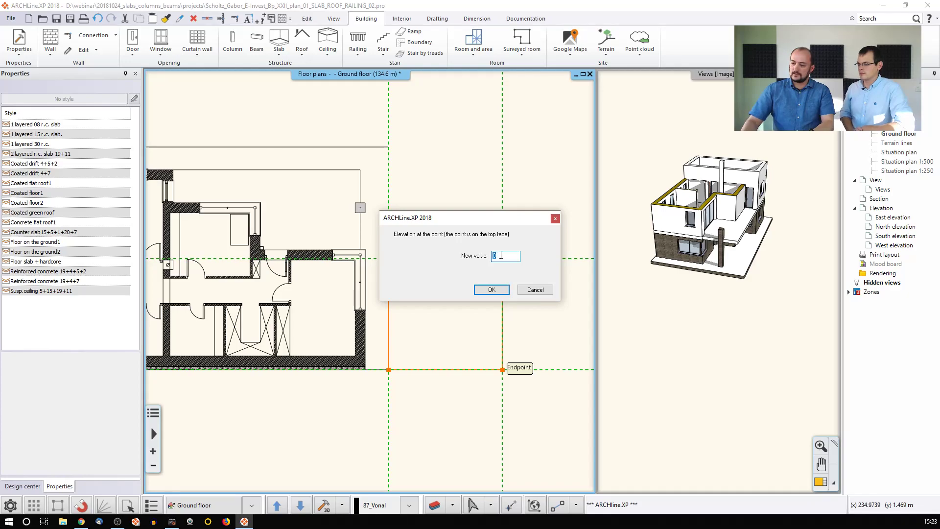
type("1")
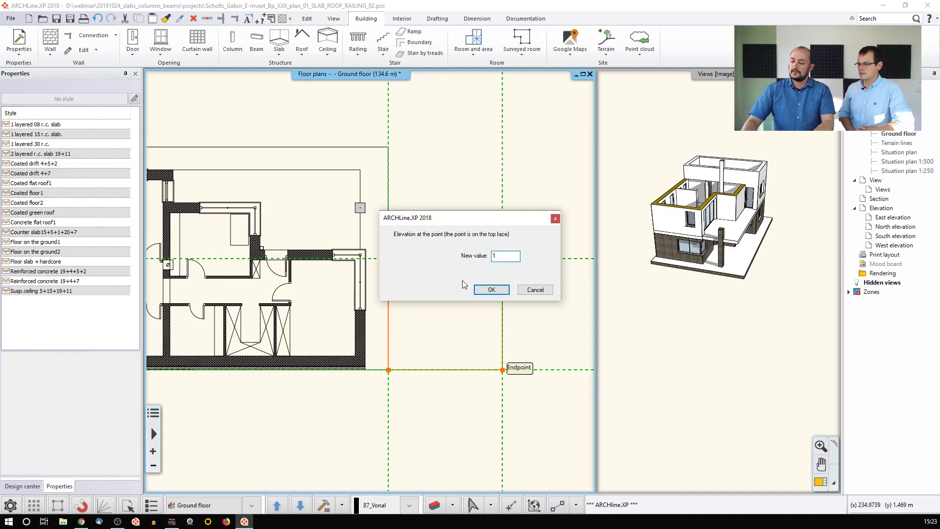
left_click(490, 291)
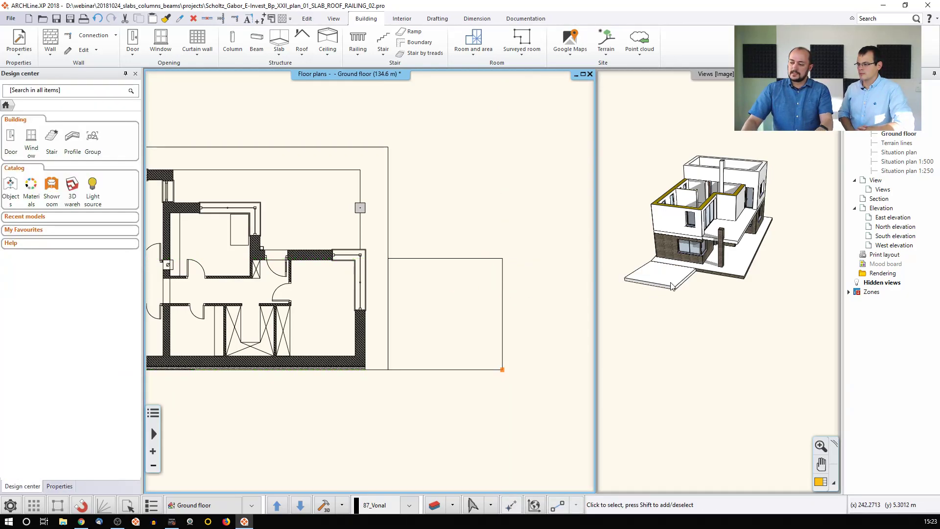
mouse_move(685, 283)
left_mouse_down()
mouse_move(735, 279)
mouse_move(693, 256)
mouse_move(715, 289)
mouse_move(688, 273)
left_mouse_up()
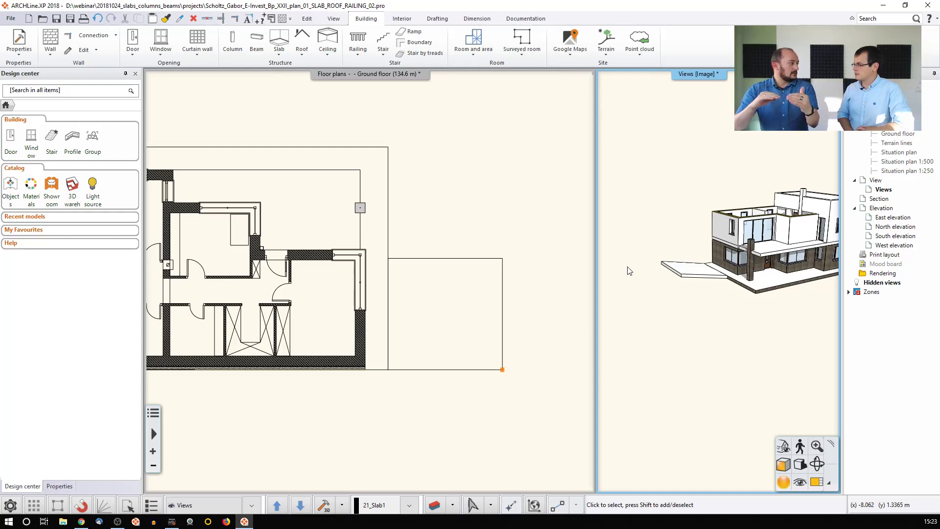
- Outline a sloped slab by reference line, about 3.4 by 4.5 m, extending outward from the base slab's upper outer corner
mouse_move(329, 206)
middle_mouse_down()
mouse_move(368, 238)
mouse_move(409, 229)
mouse_move(413, 247)
middle_mouse_up()
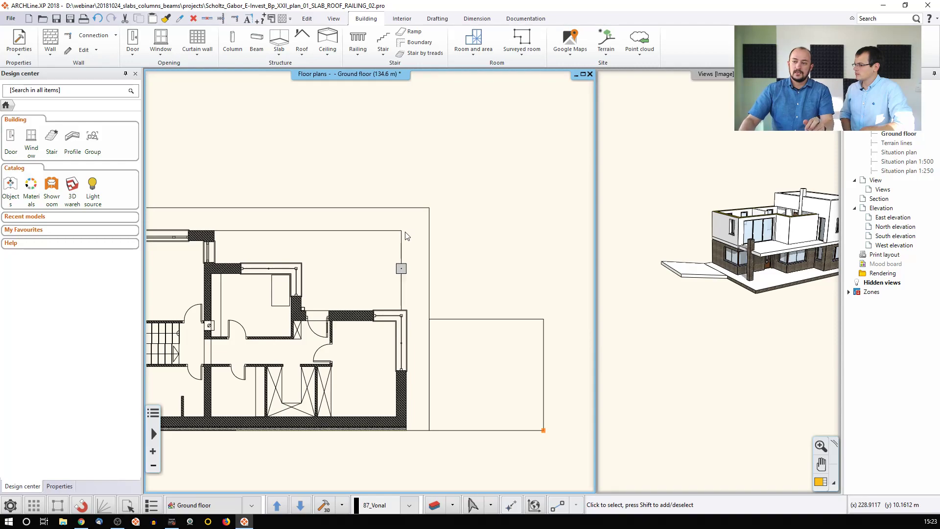
left_click(279, 54)
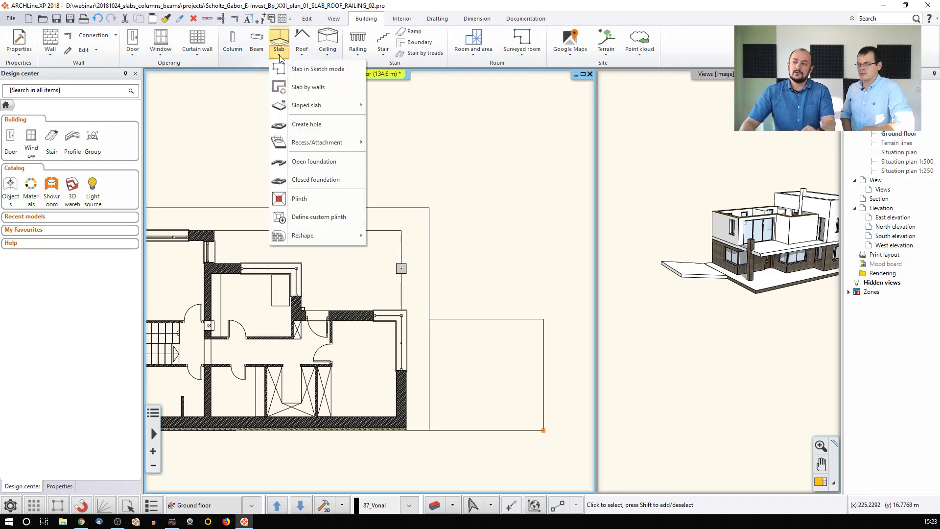
mouse_move(295, 105)
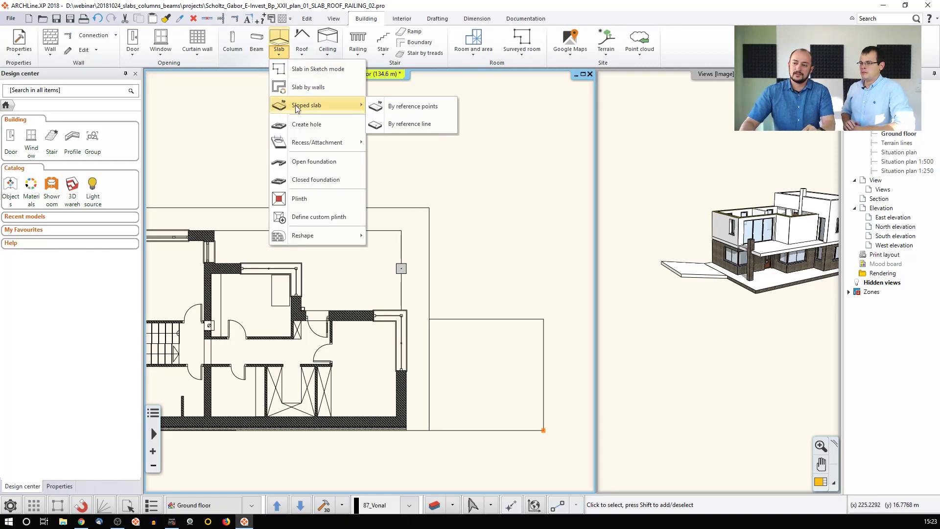
left_click(419, 124)
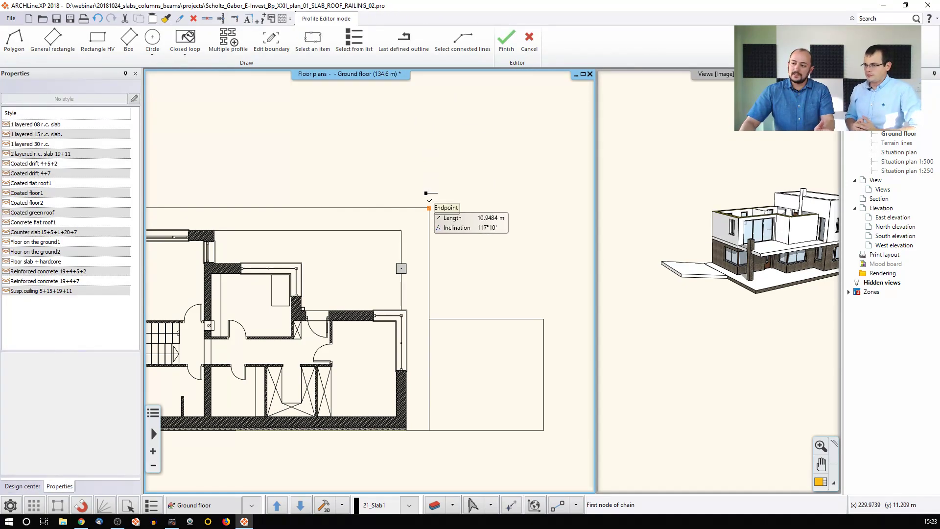
left_click(430, 207)
left_click(351, 208)
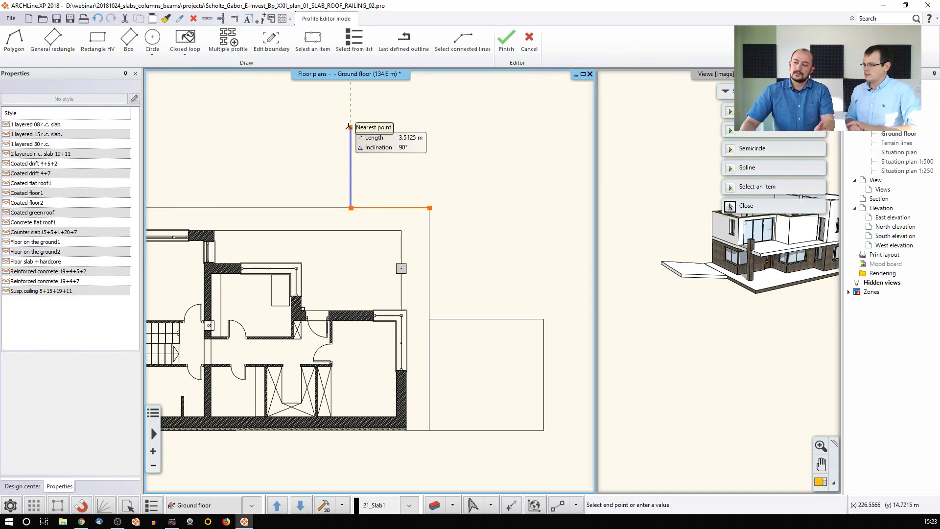
left_click(351, 104)
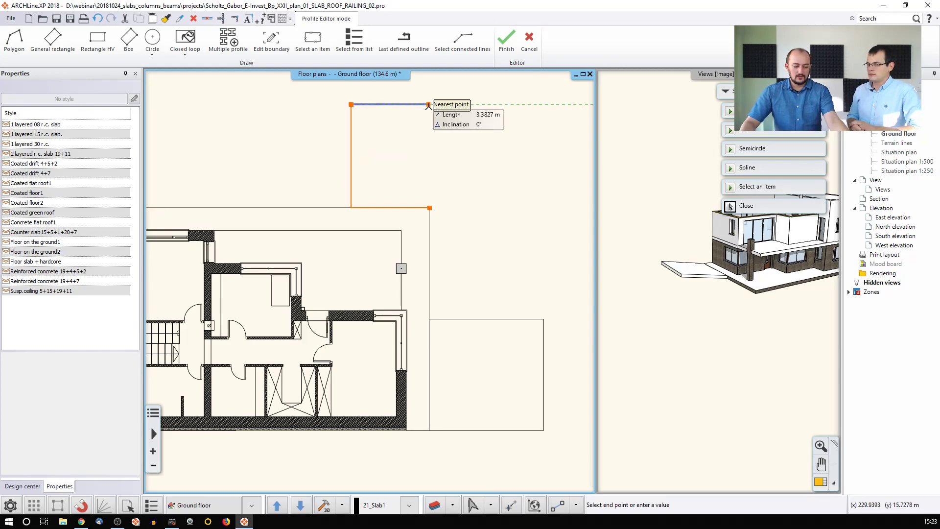
left_click(430, 104)
left_click(430, 208)
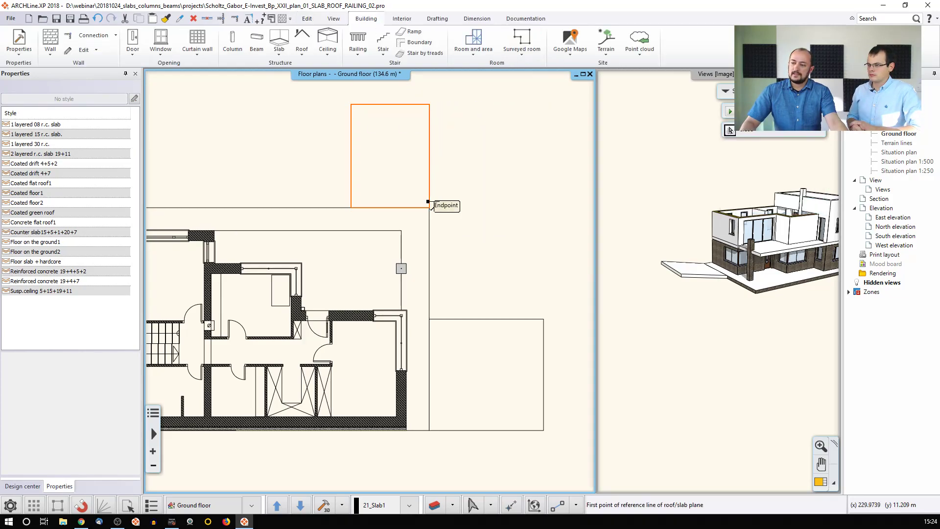
- Set the new slab's reference line along its edge shared with the base slab, accept the 10° slope angle, and check it in 3D
left_click(348, 204)
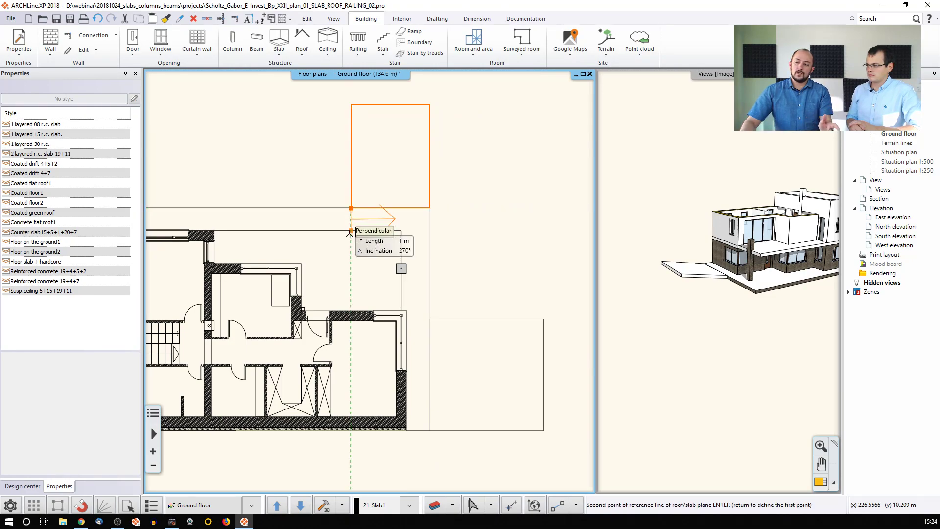
left_click(429, 207)
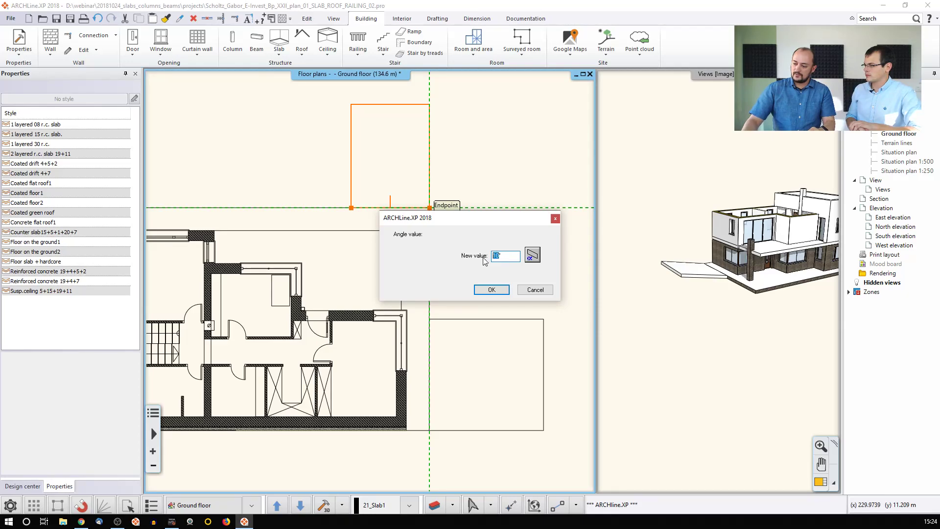
left_click(490, 292)
left_click(766, 308)
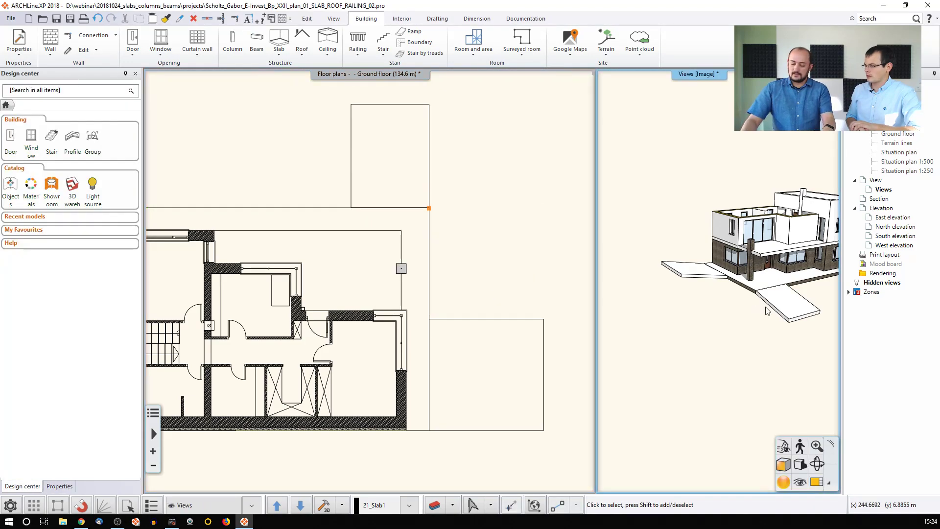
middle_click_drag(750, 299, 770, 292, "shift")
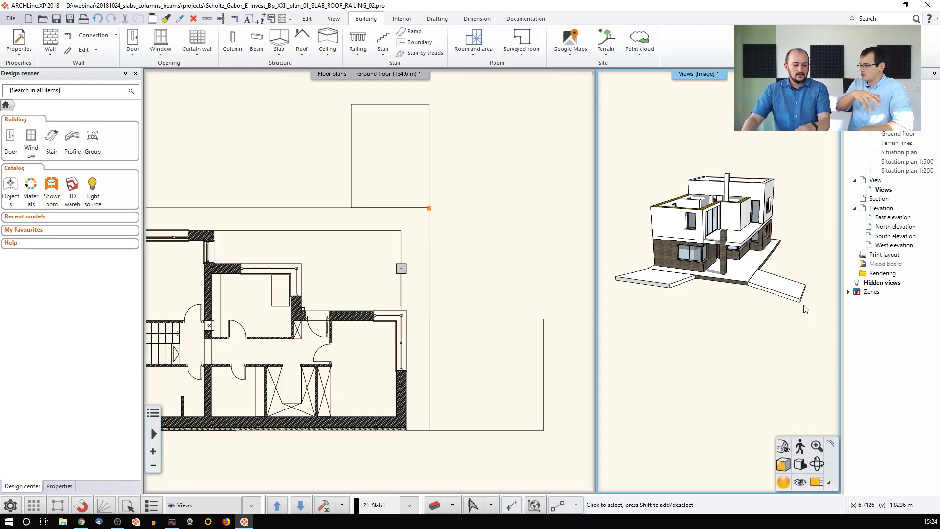
- Select the base slab around the building and start creating a recess in it
scroll(739, 225, "up", 6)
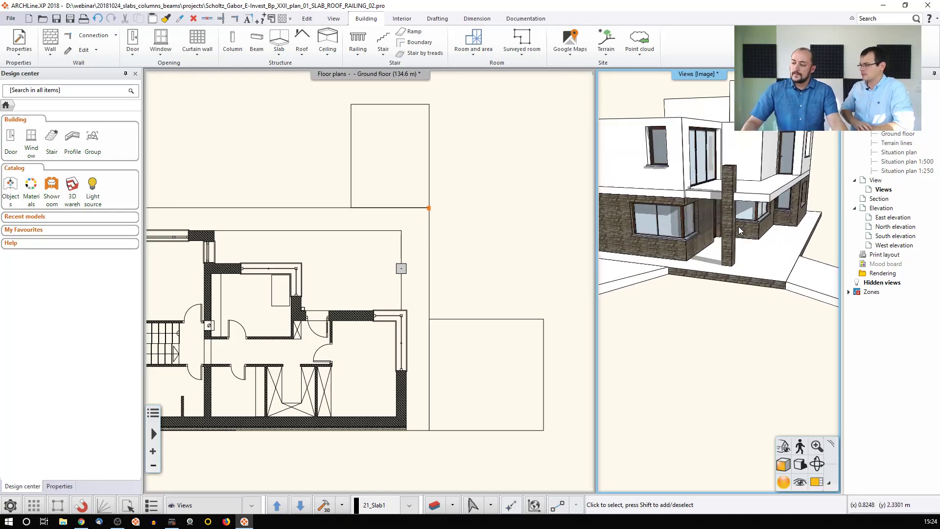
scroll(747, 220, "up", 6)
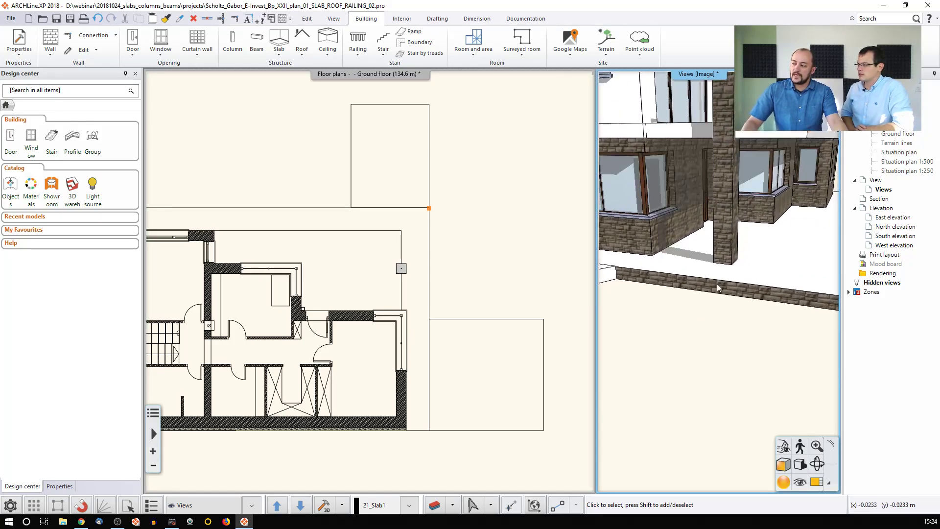
scroll(740, 240, "up", 6)
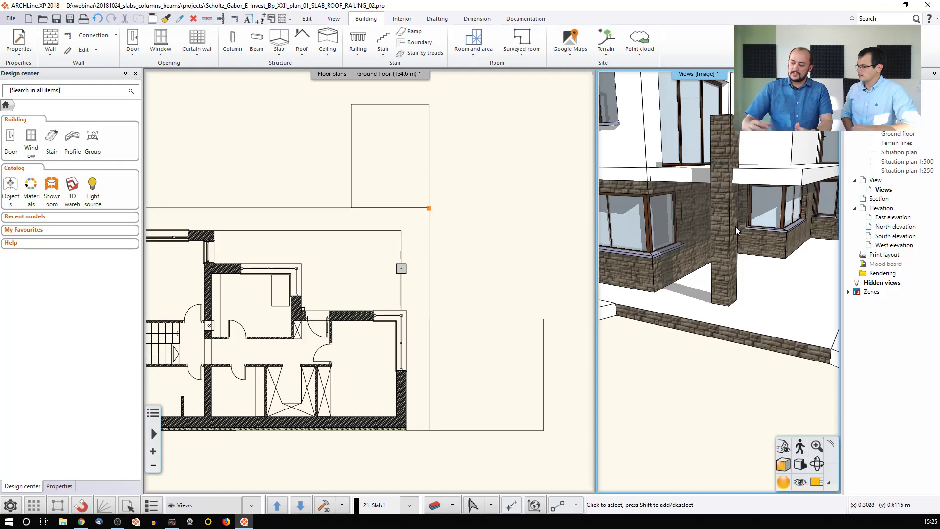
left_click(745, 294)
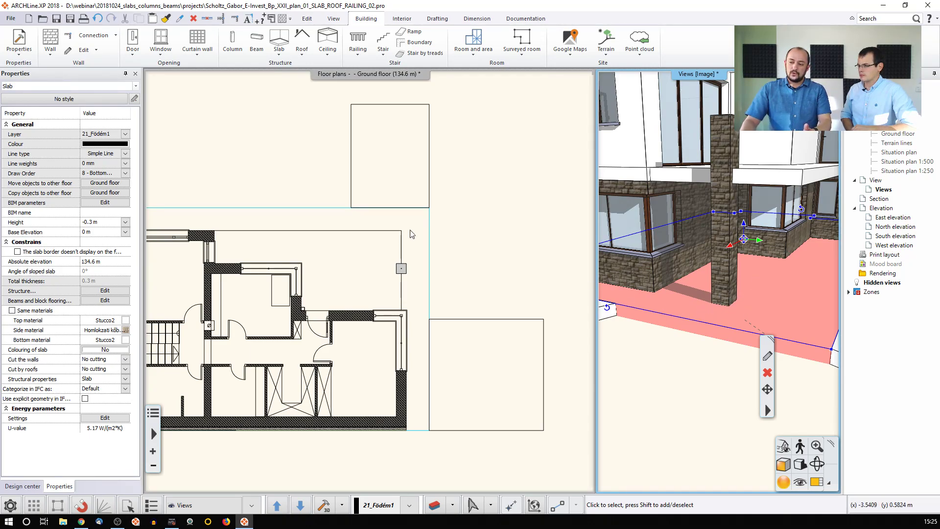
left_click(330, 209)
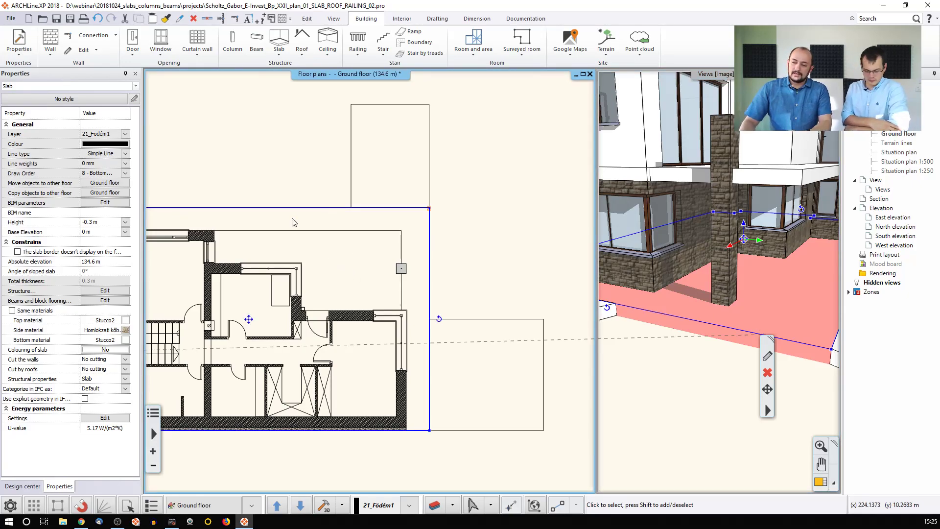
key("Escape")
left_click(302, 208)
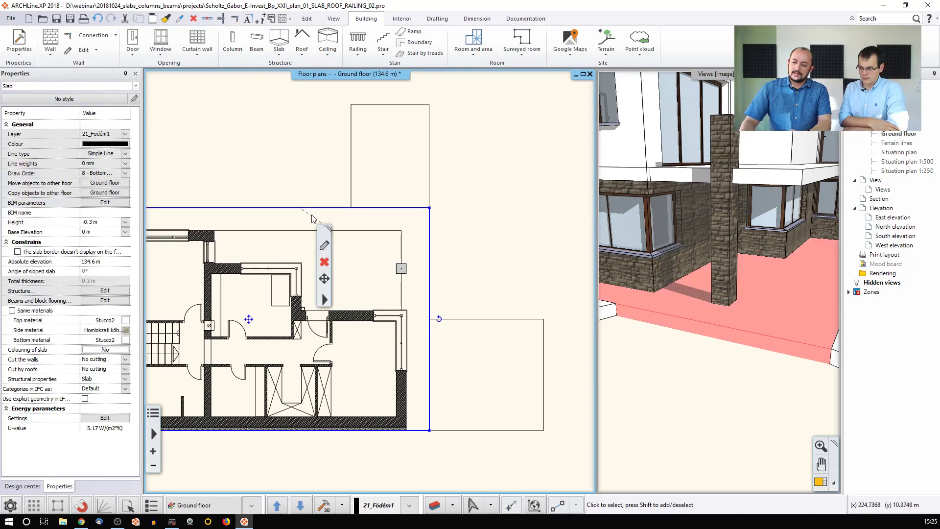
left_click(324, 299)
mouse_move(365, 251)
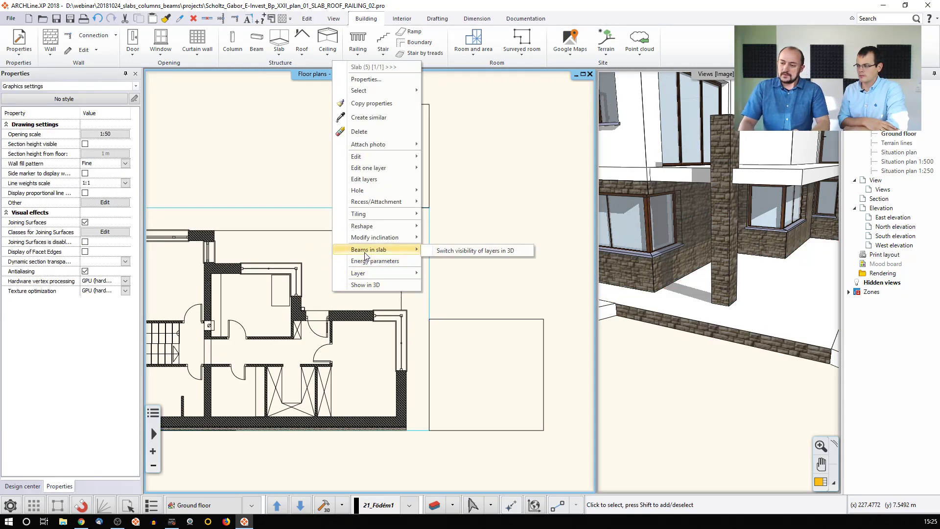
mouse_move(371, 205)
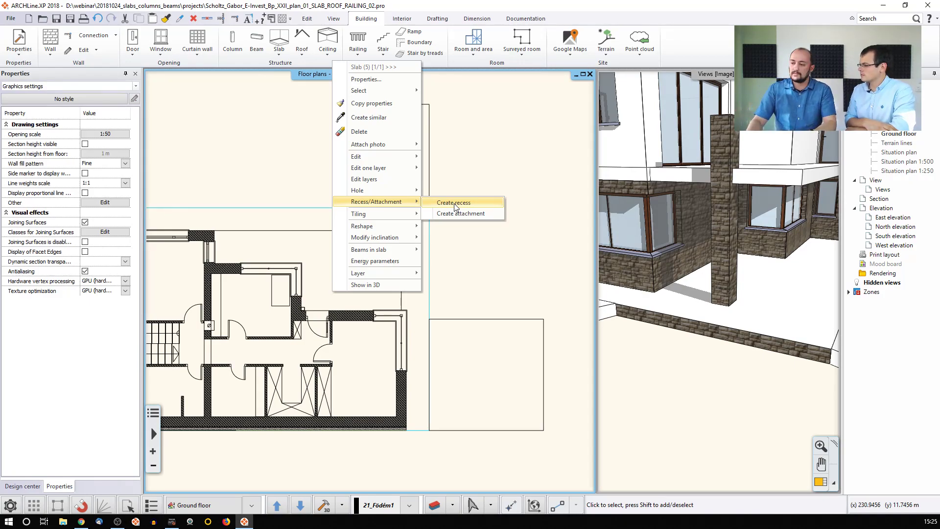
left_click(454, 203)
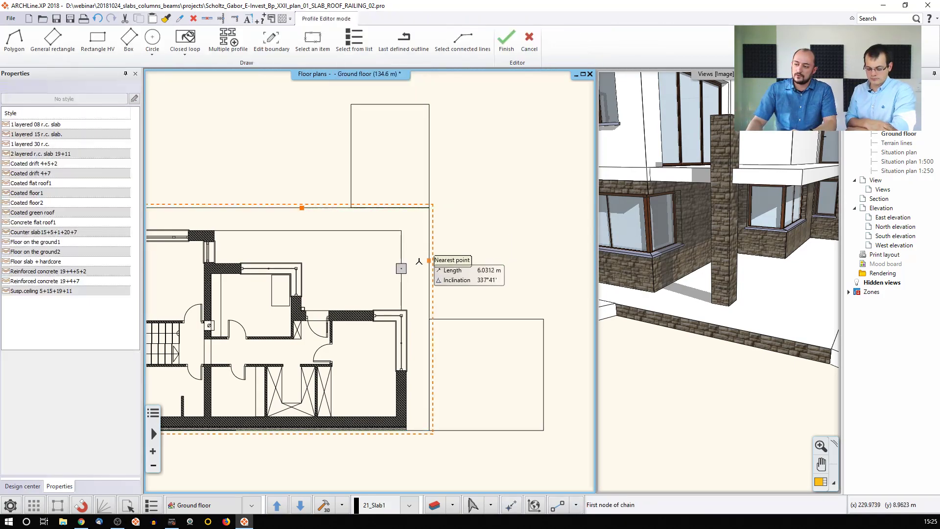
- Draw a rectangular recess as wide as the column, from the column's lower face to the corner-window wall, and view it in 3D
scroll(392, 271, "up", 4)
left_click(381, 260)
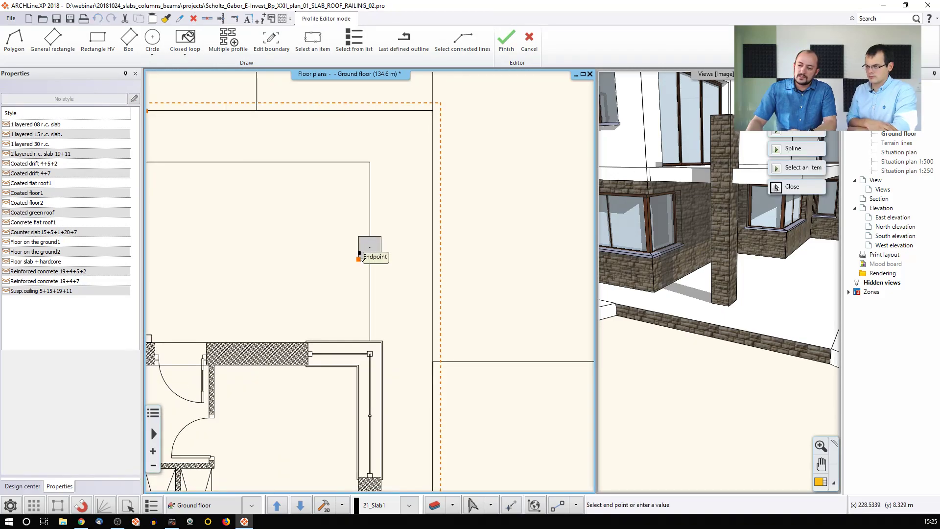
scroll(381, 314, "up", 3)
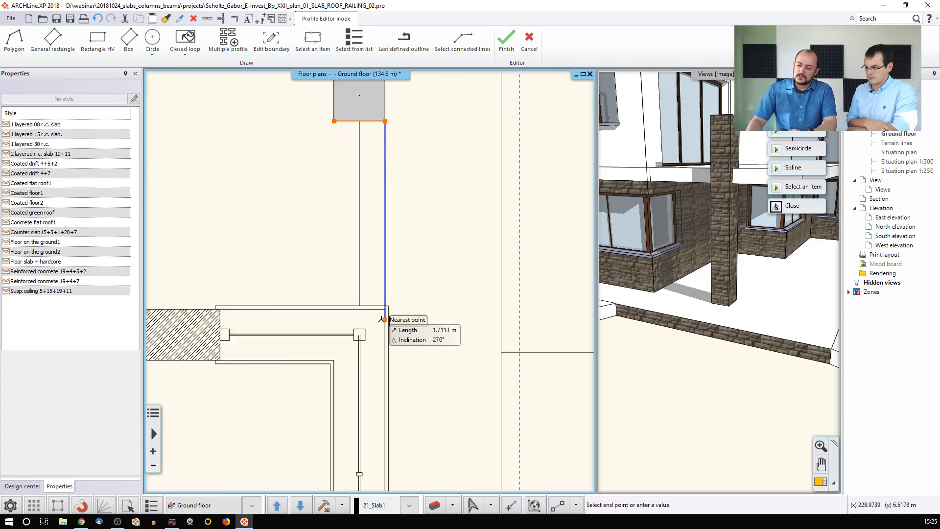
left_click(385, 309)
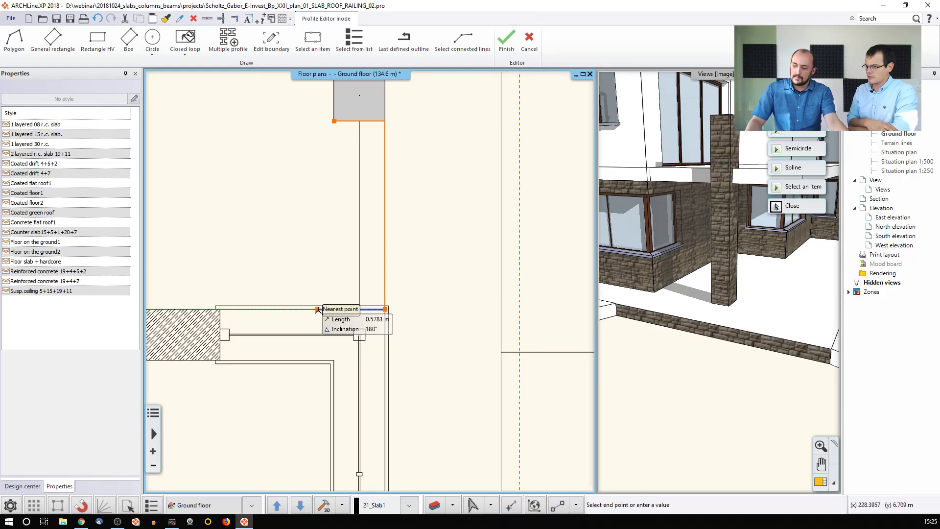
left_click(334, 309)
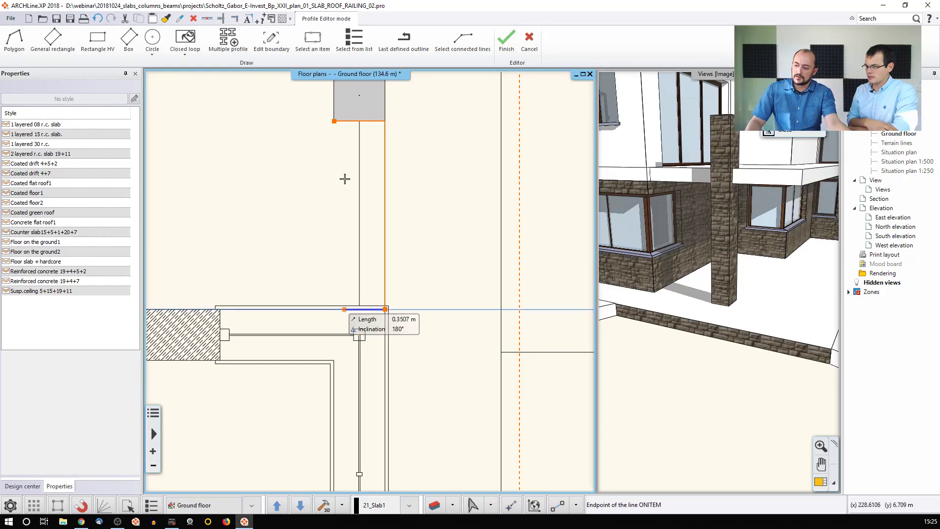
left_click(334, 121)
key("Escape")
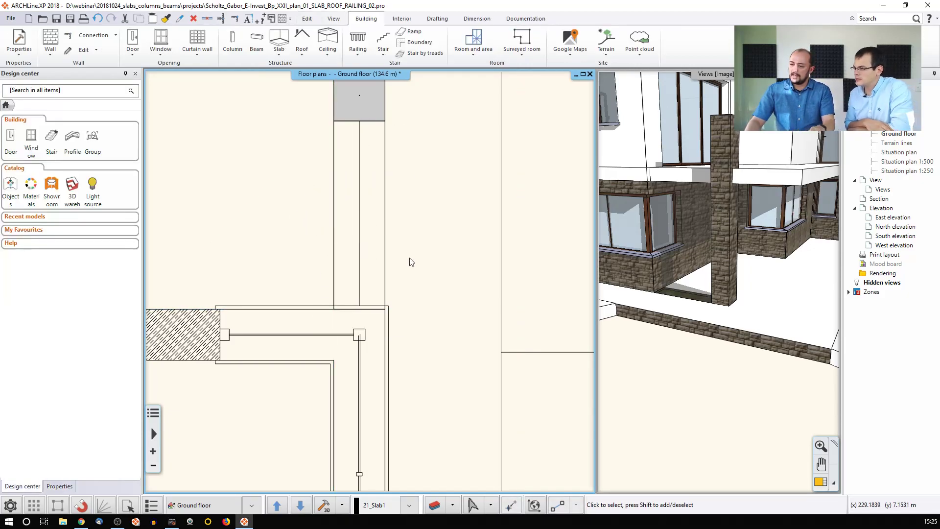
middle_click_drag(696, 295, 684, 315)
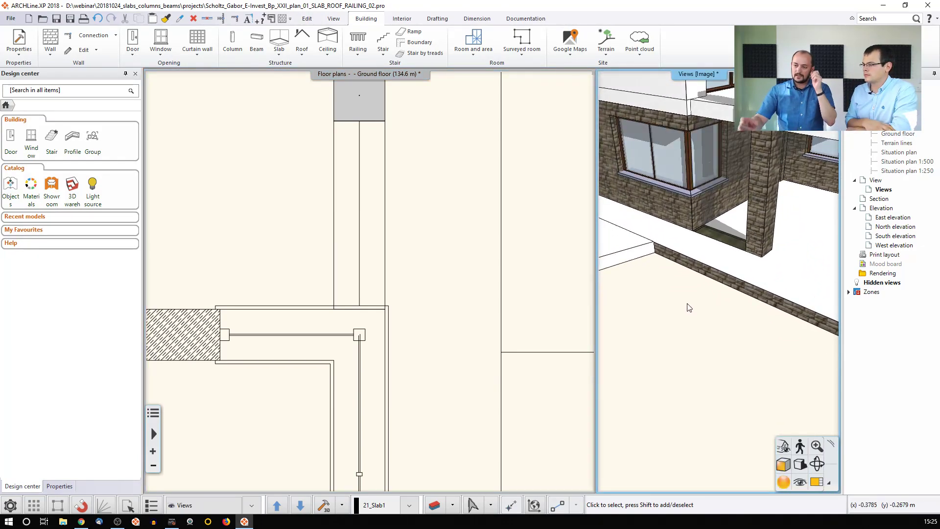
middle_click_drag(341, 112, 319, 231)
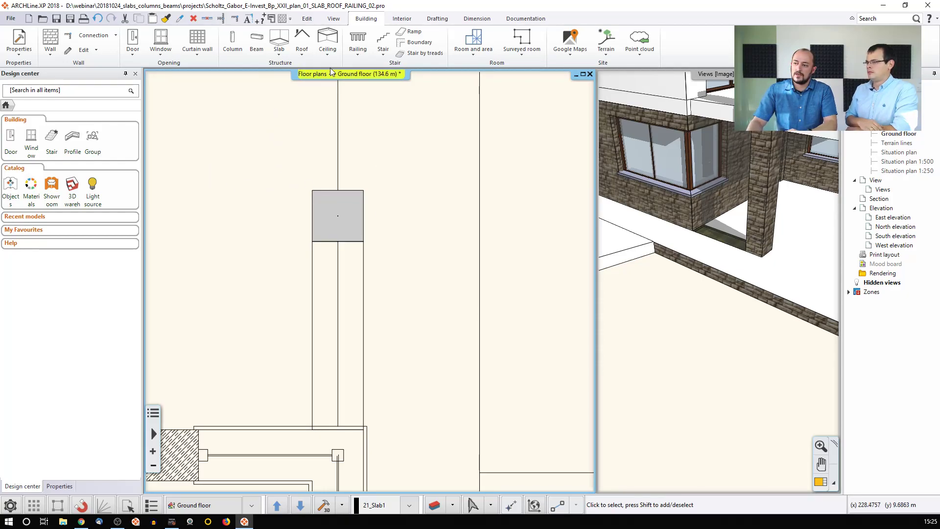
- Create an attachment on the base slab: a rectangle from the column's upper outer corner, 0.6 m deep and about four column widths long
left_click(280, 43)
mouse_move(313, 146)
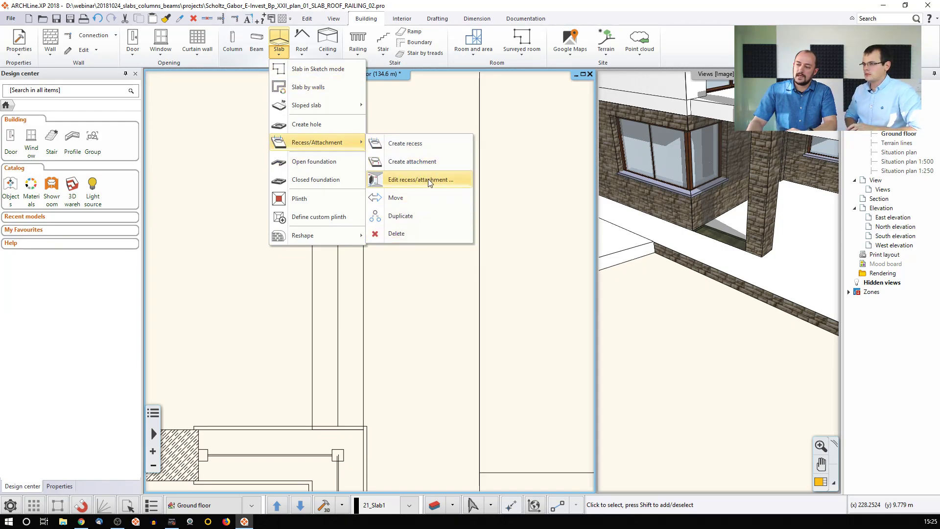
left_click(431, 163)
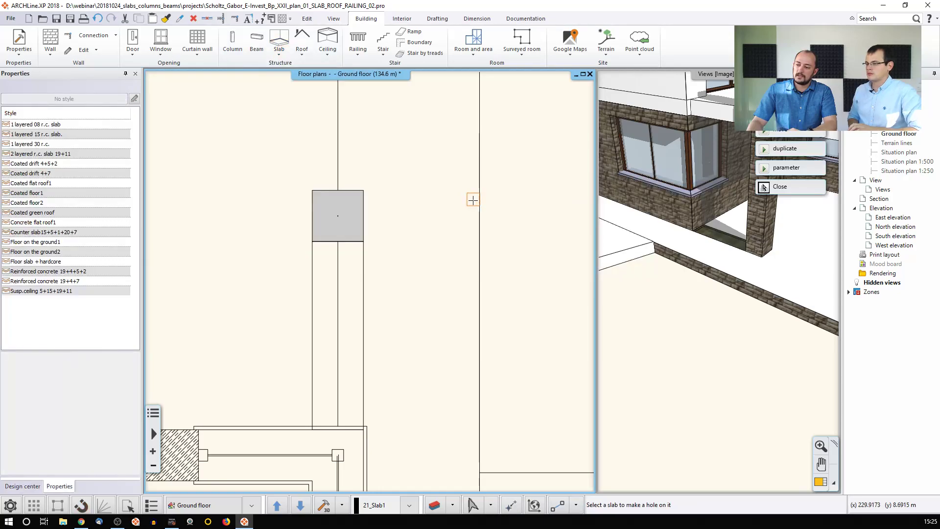
left_click(474, 198)
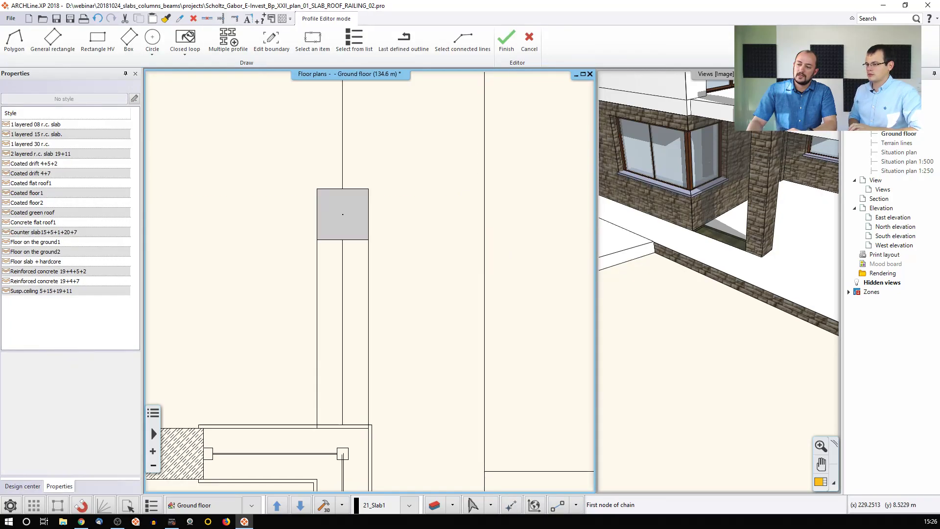
left_click(422, 200)
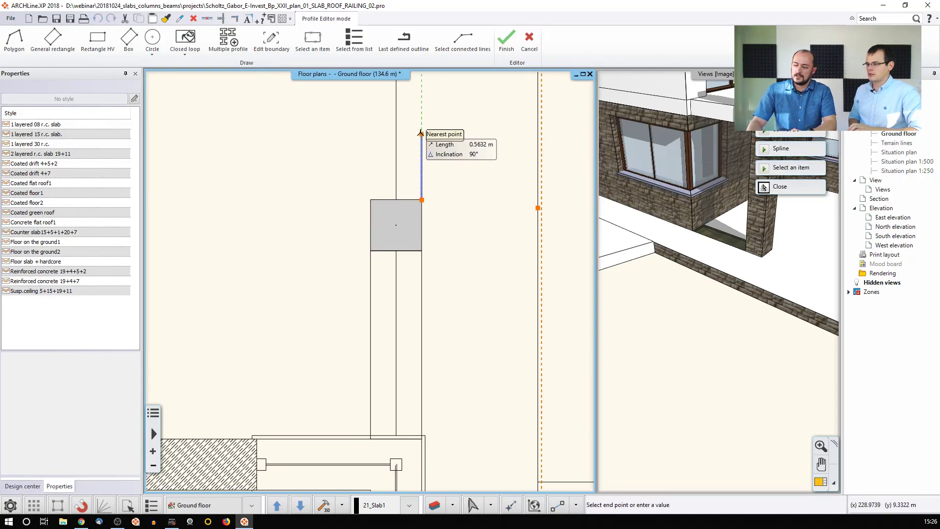
type("0,6")
key("Return")
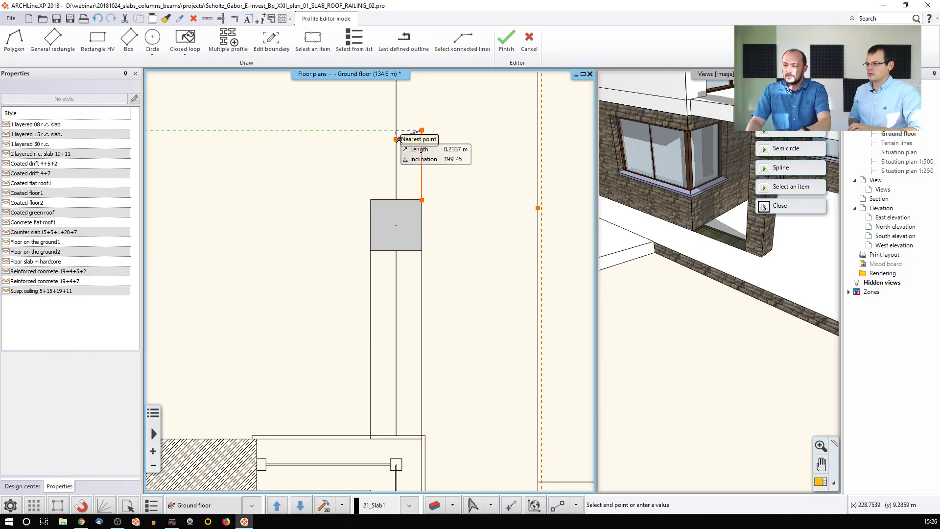
middle_click_drag(338, 132, 481, 145)
left_click(345, 143)
left_click(509, 217)
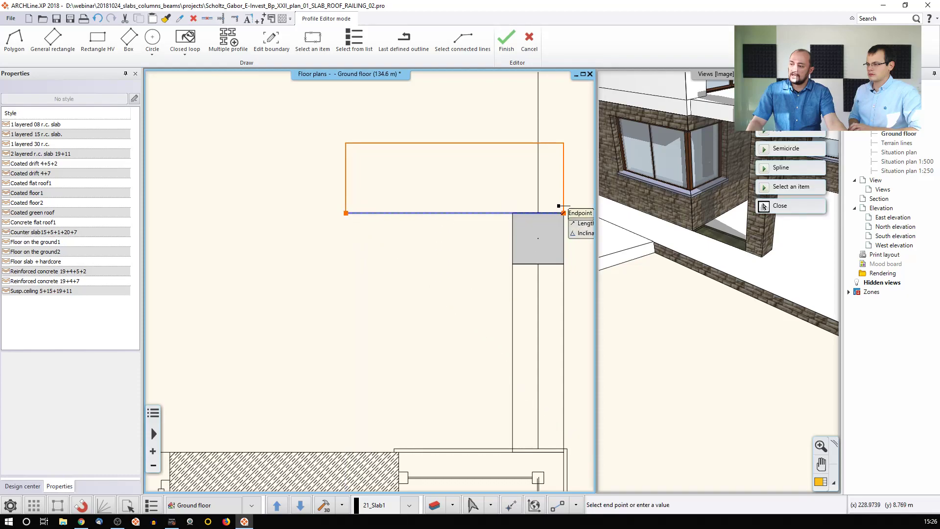
left_click(564, 213)
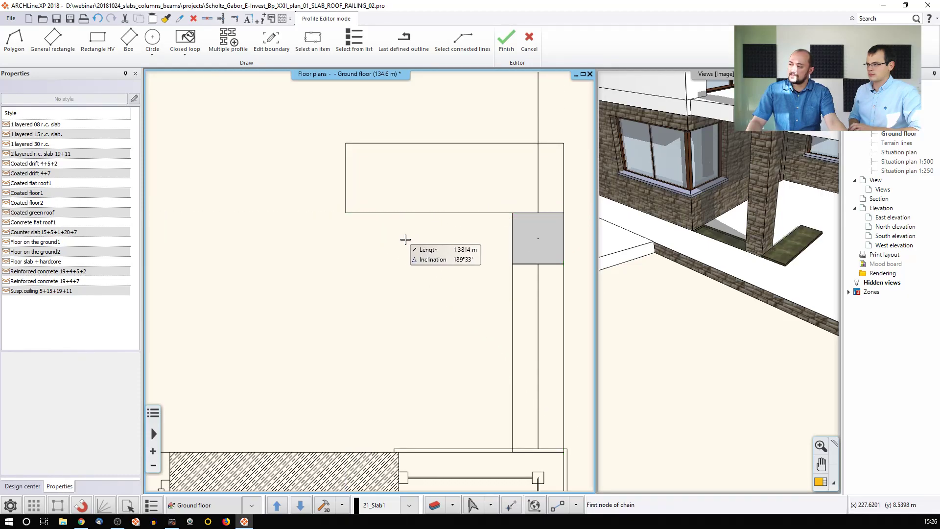
key("Escape")
- Edit the base slab's recesses and attachments, setting the recess depth to 0.1 m
scroll(401, 239, "down", 3)
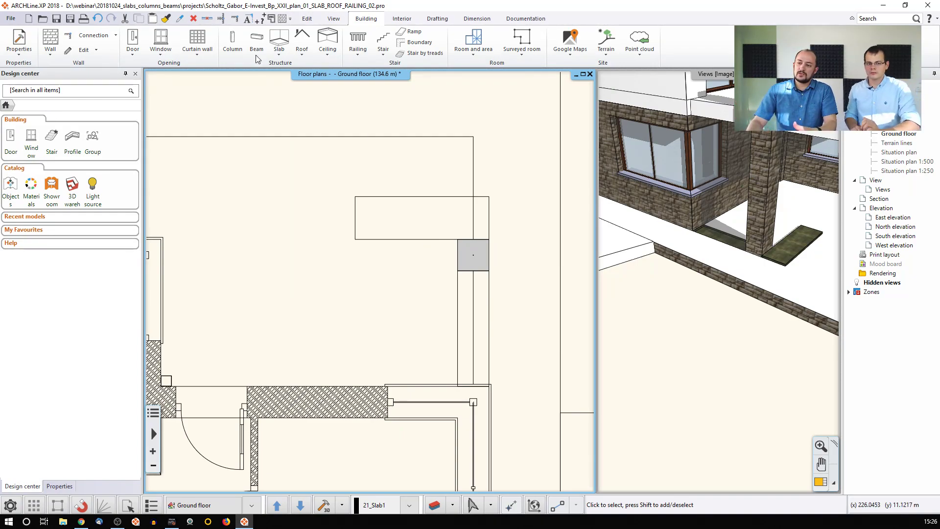
left_click(279, 46)
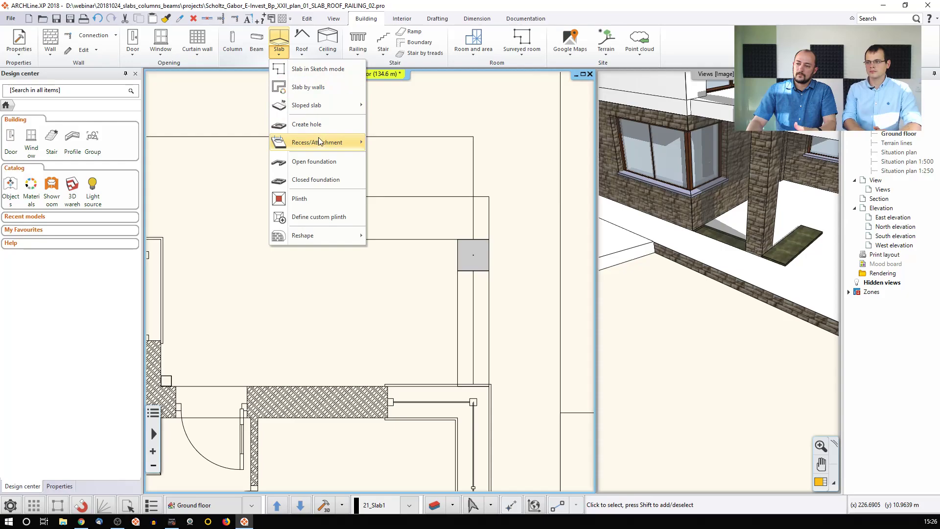
mouse_move(318, 141)
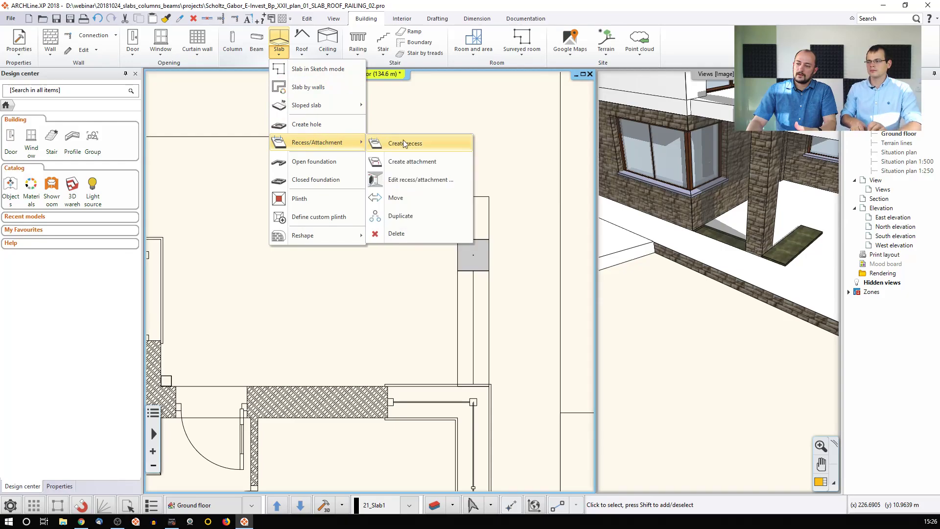
left_click(418, 186)
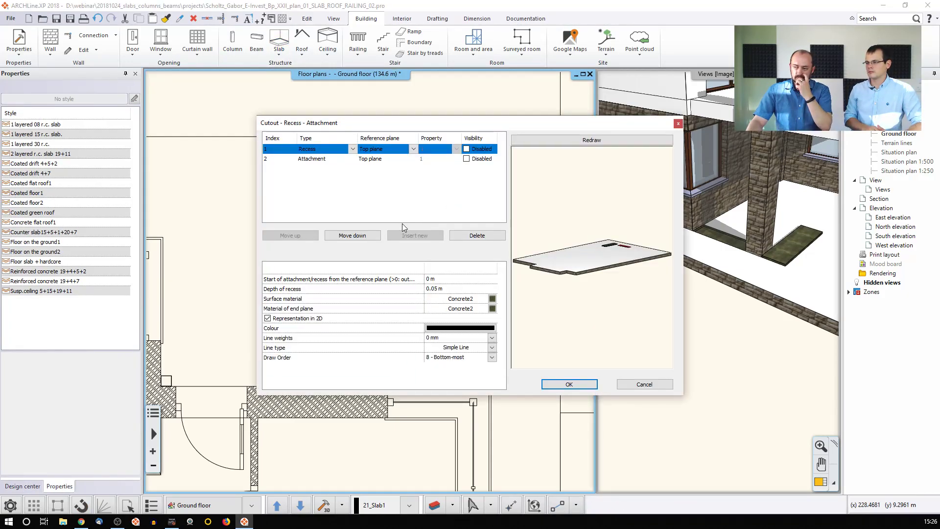
left_click(309, 162)
left_click(351, 153)
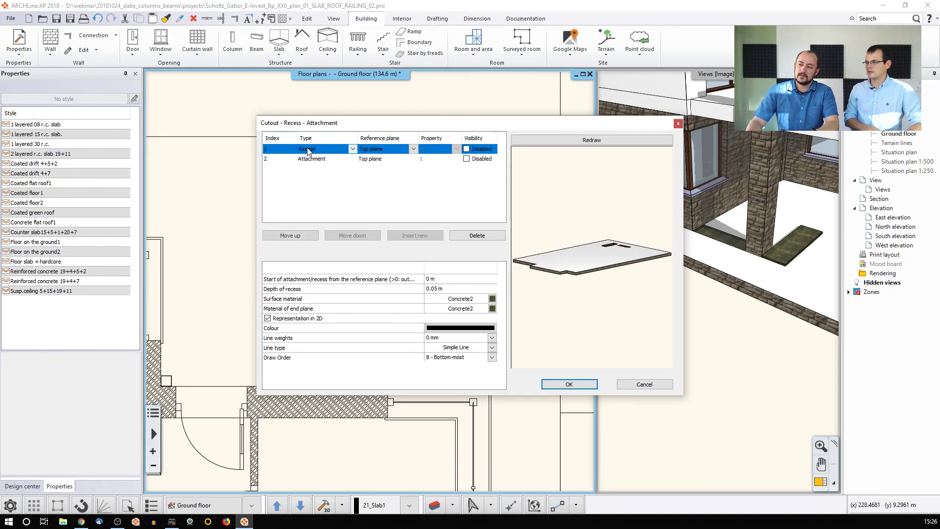
left_click(434, 289)
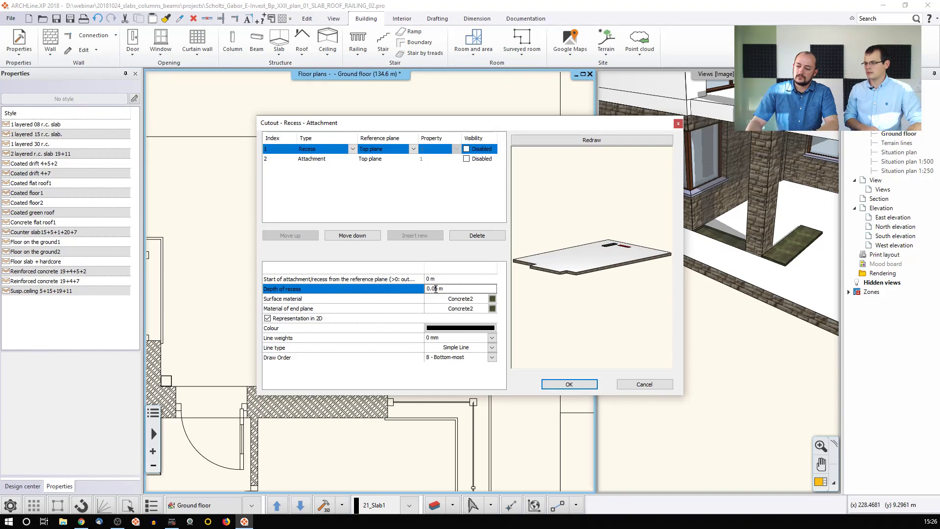
type("1")
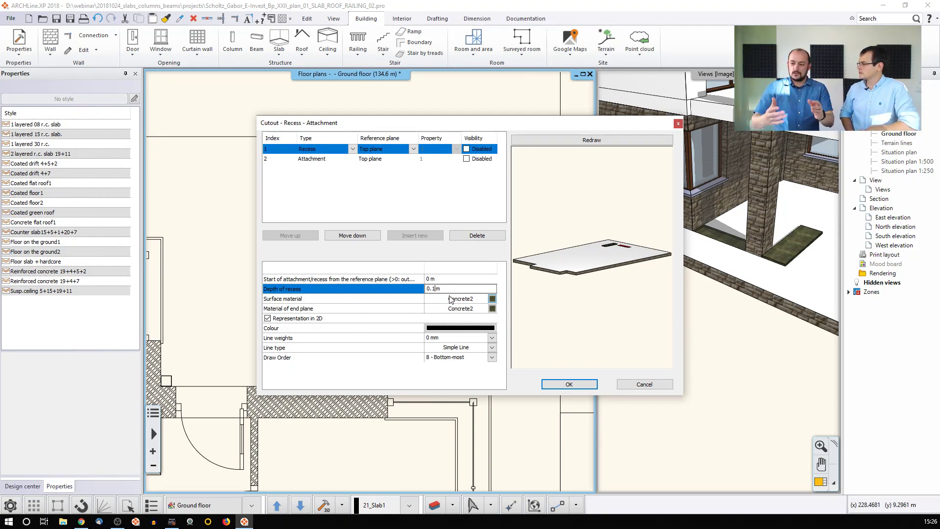
- Set the recess's surface material to Bright_white from the materials in the model
left_click(492, 299)
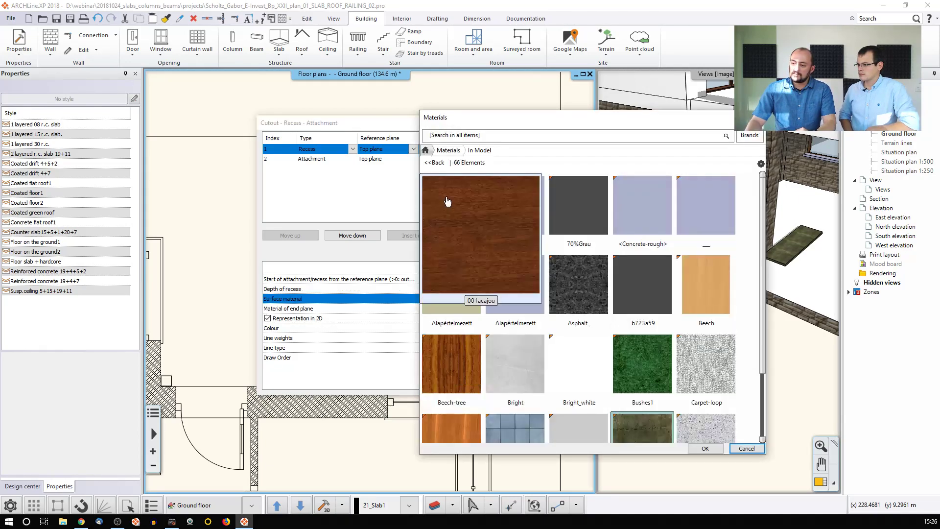
left_click(579, 362)
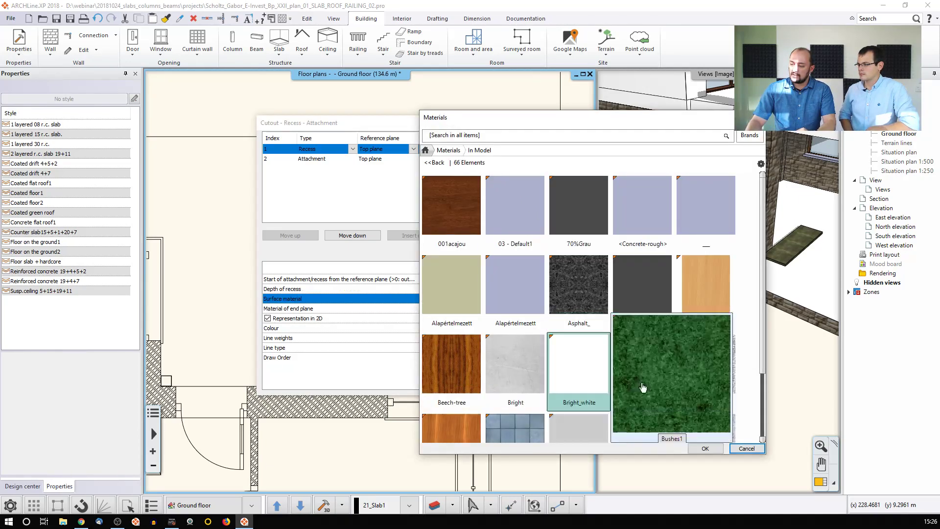
left_click(711, 448)
- Search all materials for pebbles, assign Pebbles to the recess's end plane, and look at the recess up close in the preview
left_click(492, 308)
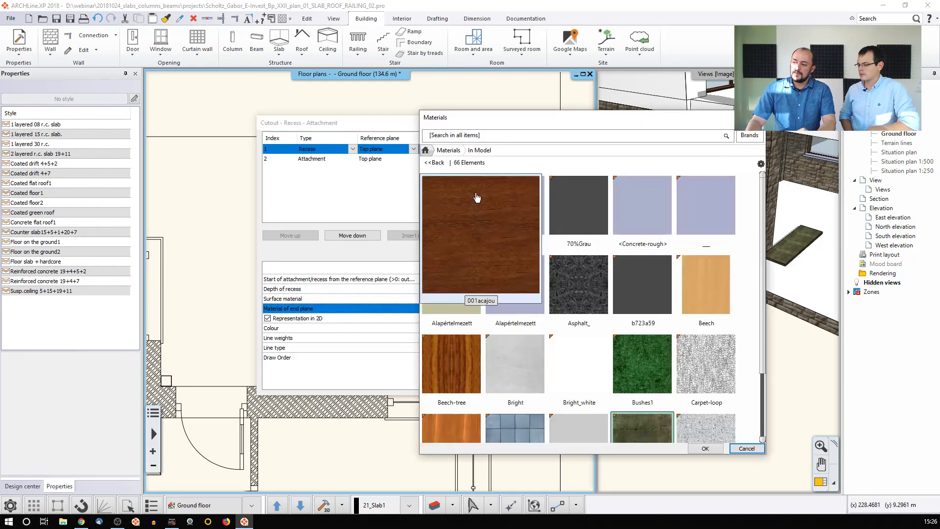
left_click(439, 151)
left_click(459, 136)
type("pe")
key("Return")
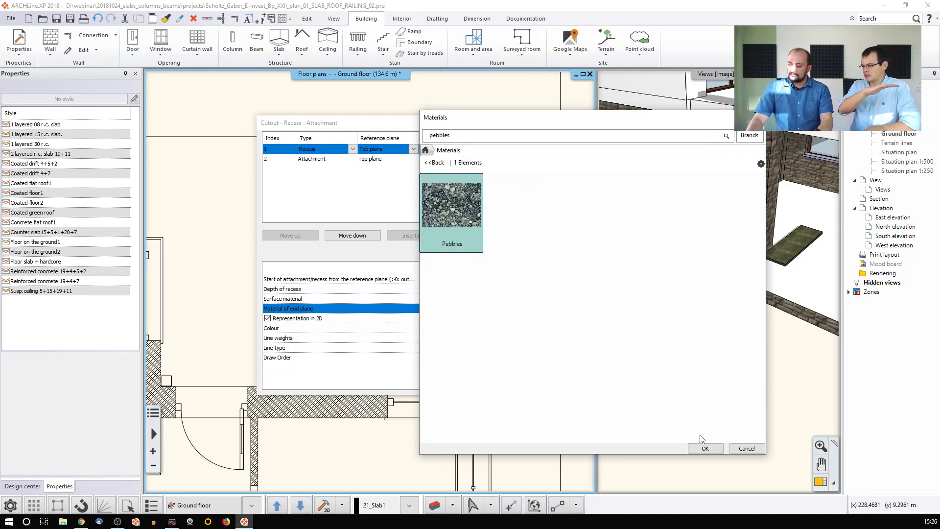
left_click(703, 447)
left_click_drag(625, 290, 628, 269)
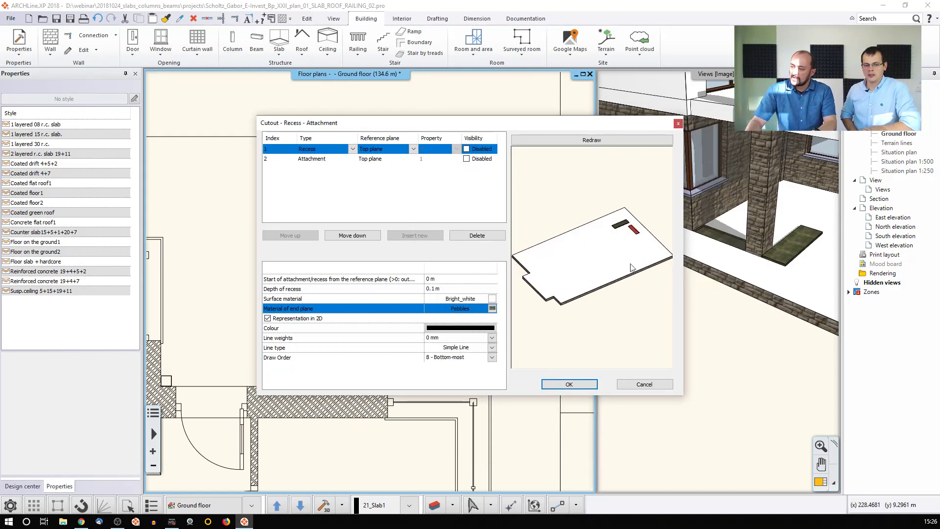
scroll(637, 235, "up", 5)
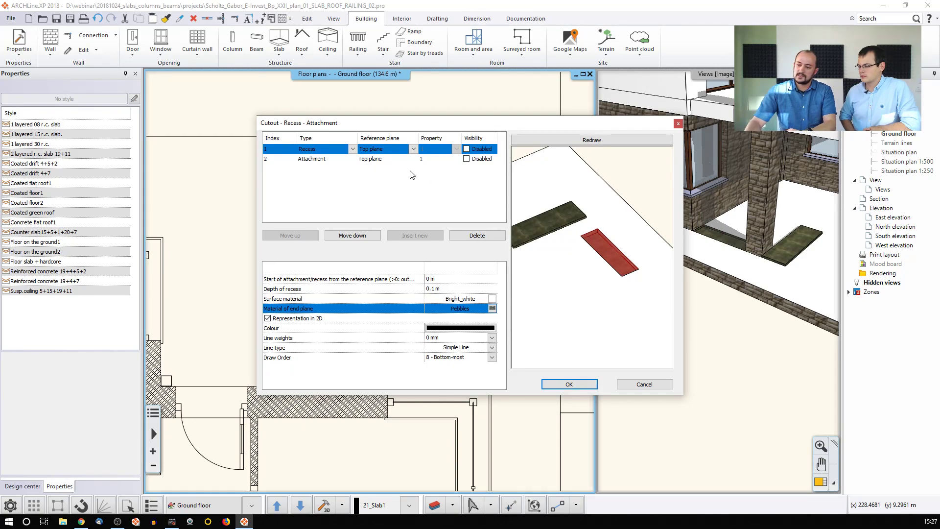
- Select the attachment entry and set its thickness to 0.3 m
left_click(314, 160)
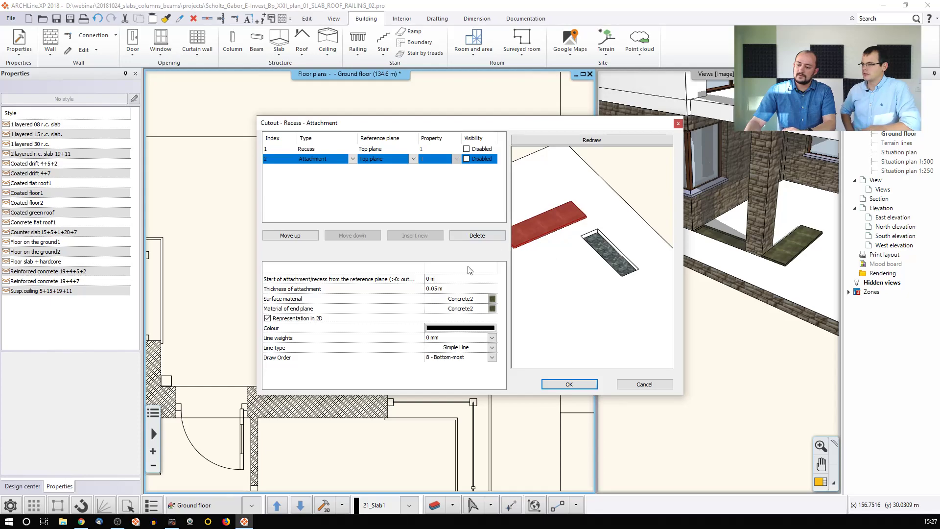
left_click(444, 289)
left_click_drag(432, 288, 537, 300)
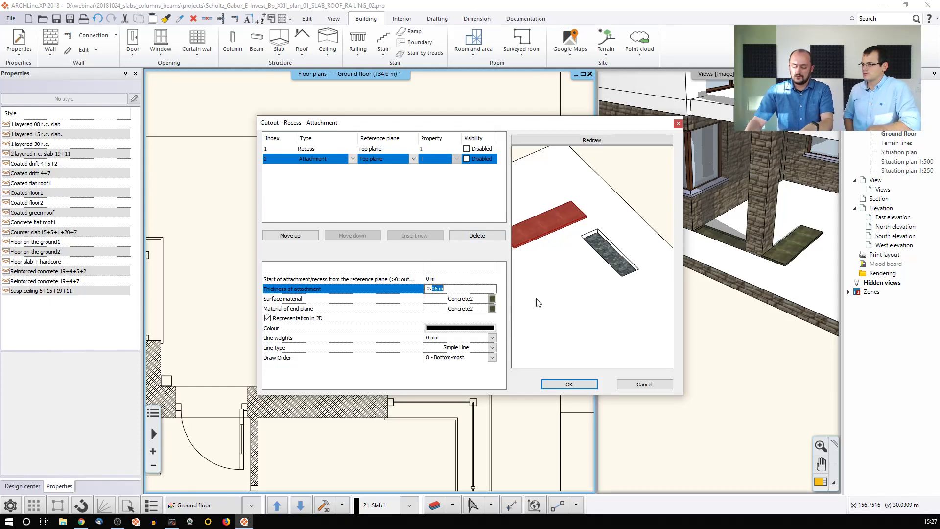
type("3")
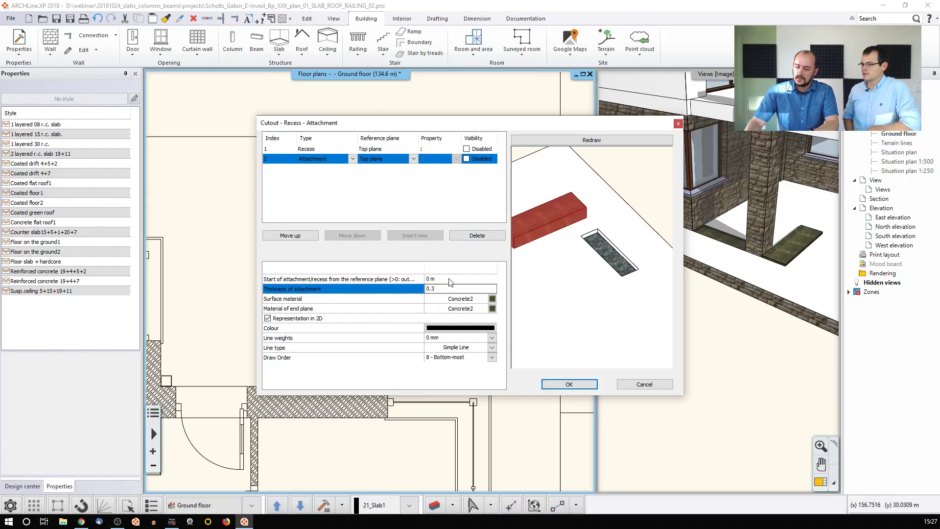
left_click(451, 280)
- Set the attachment's surface material to Bright_white and its end plane material to Bright
left_click(462, 300)
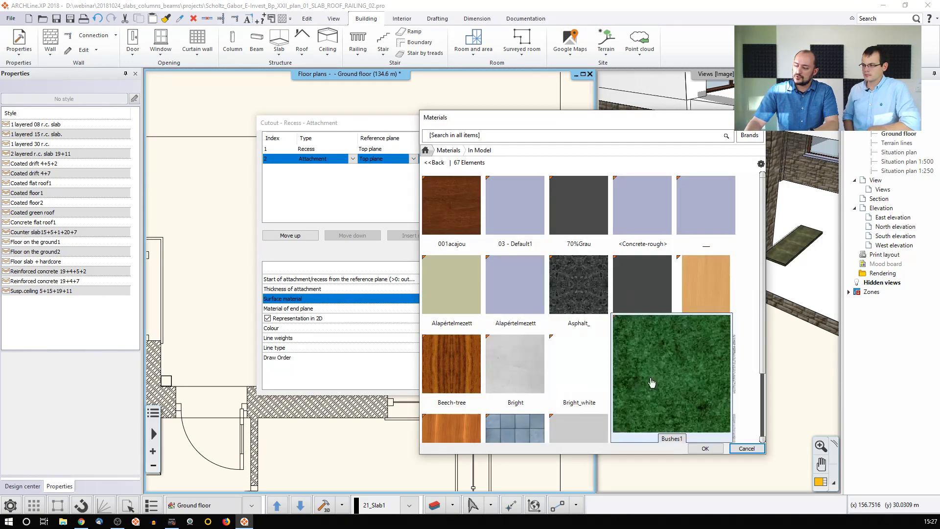
left_click(586, 384)
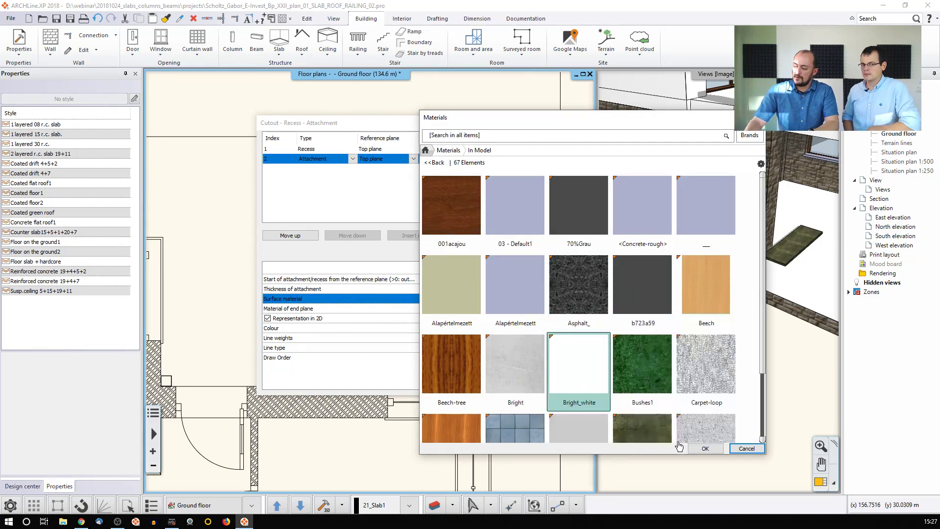
left_click(705, 449)
left_click(486, 309)
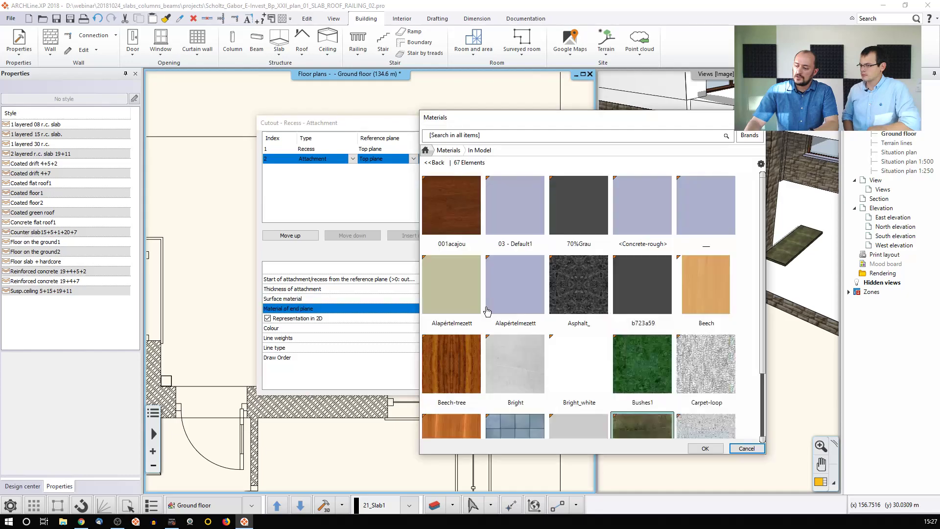
left_click(534, 373)
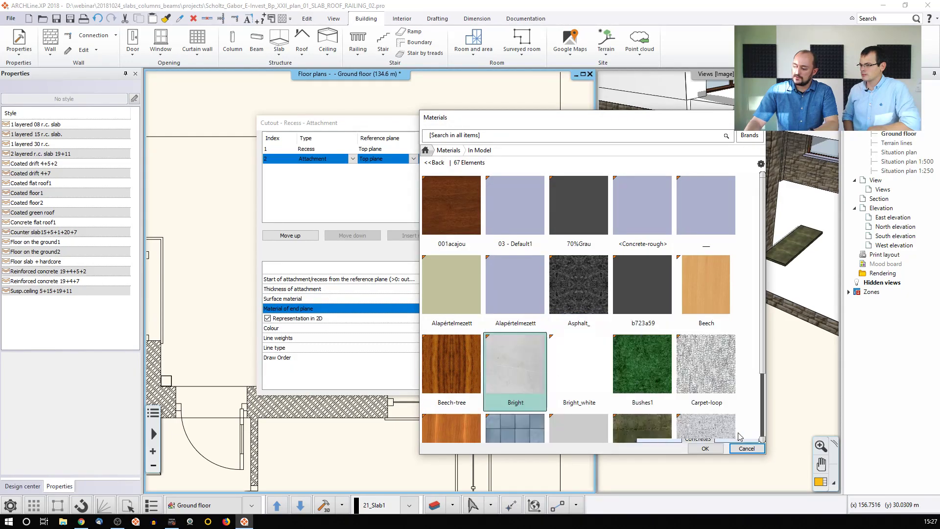
left_click(702, 449)
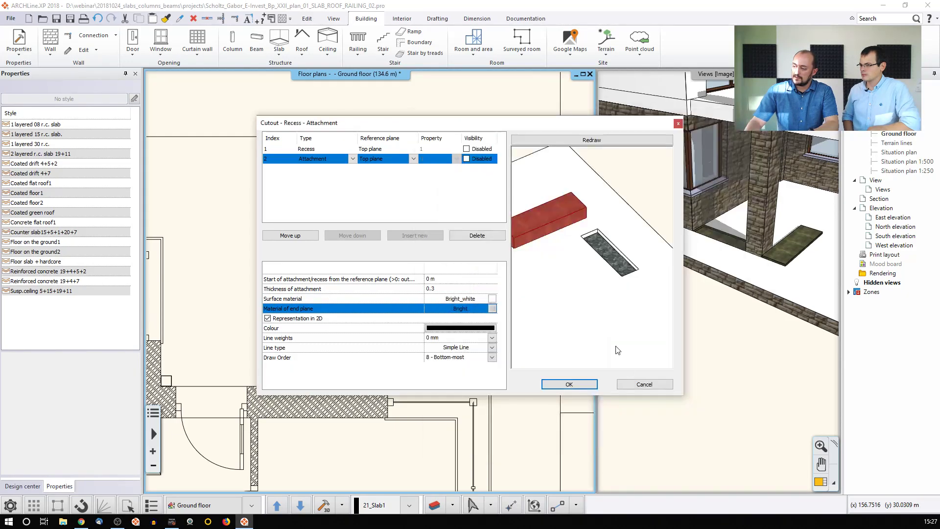
- Compare the recess and attachment entries in the preview, apply the changes to the base slab, and leave the command
left_click(322, 149)
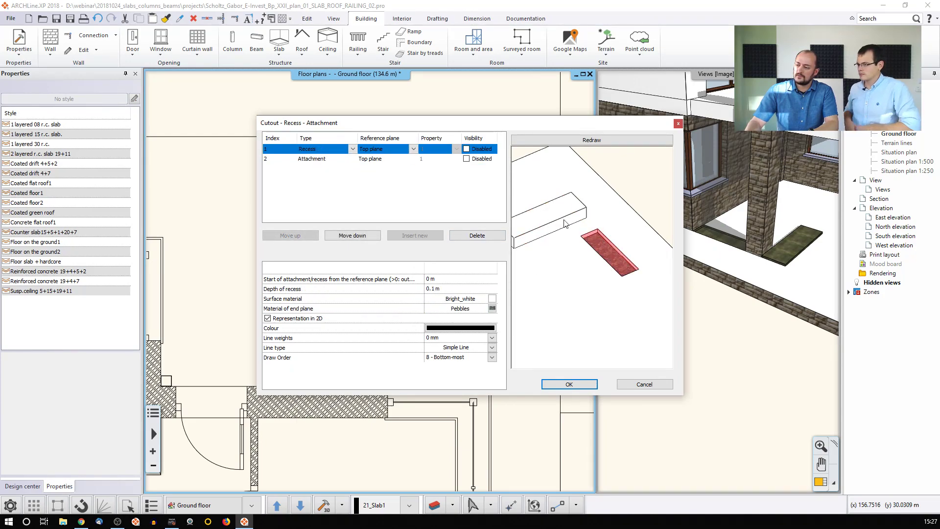
left_click(316, 160)
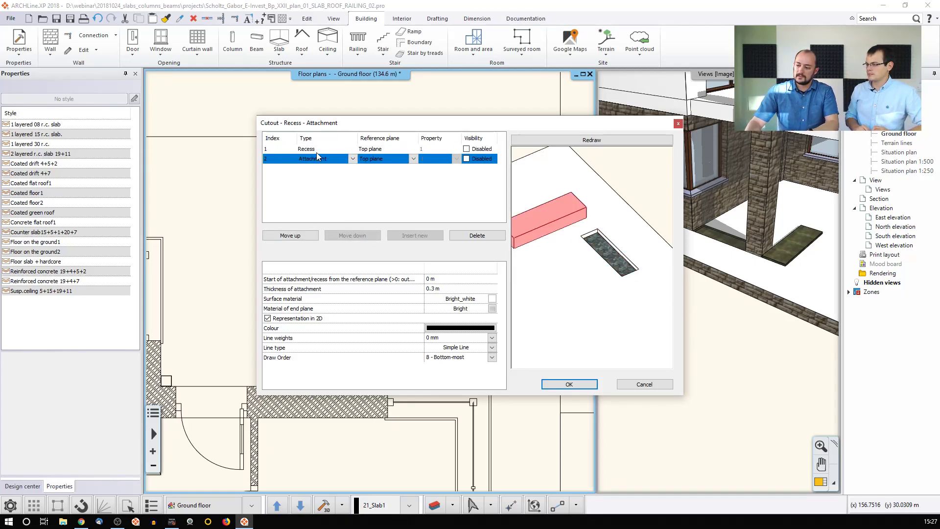
left_click(313, 149)
left_click(314, 159)
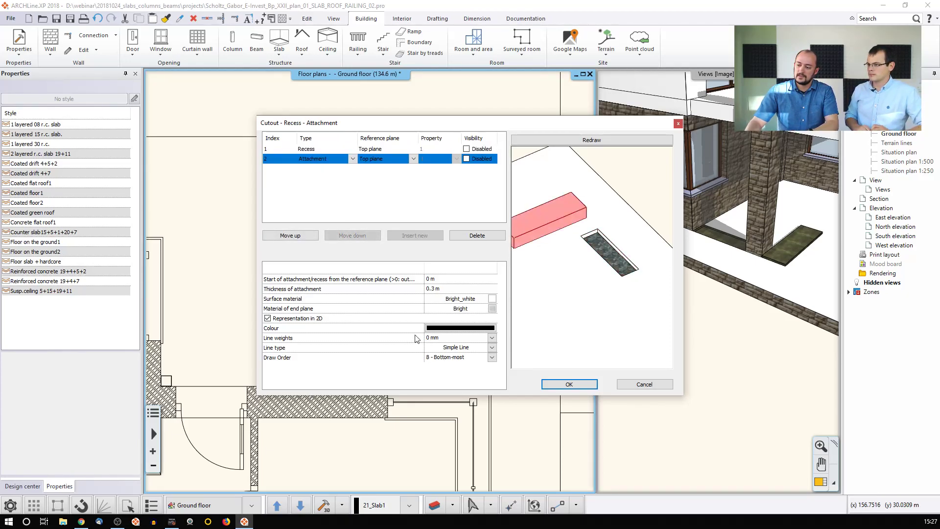
left_click(569, 384)
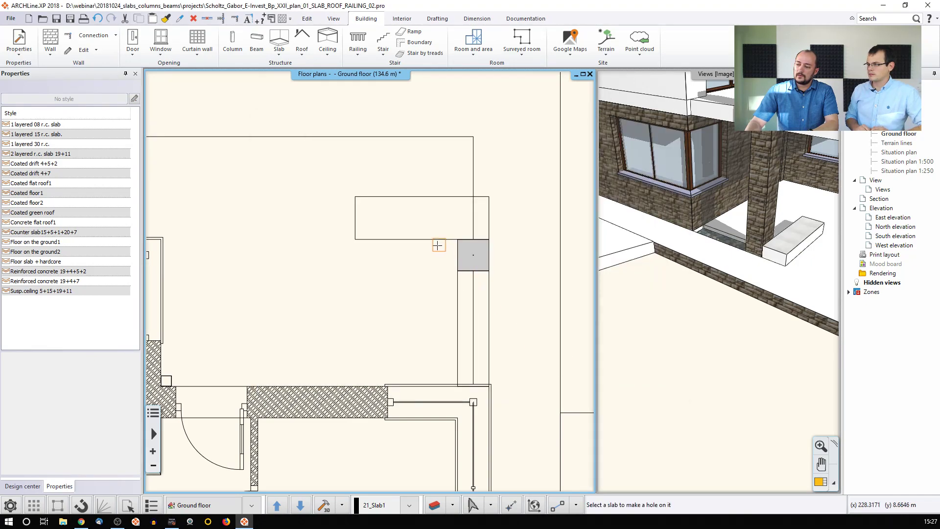
key("Escape")
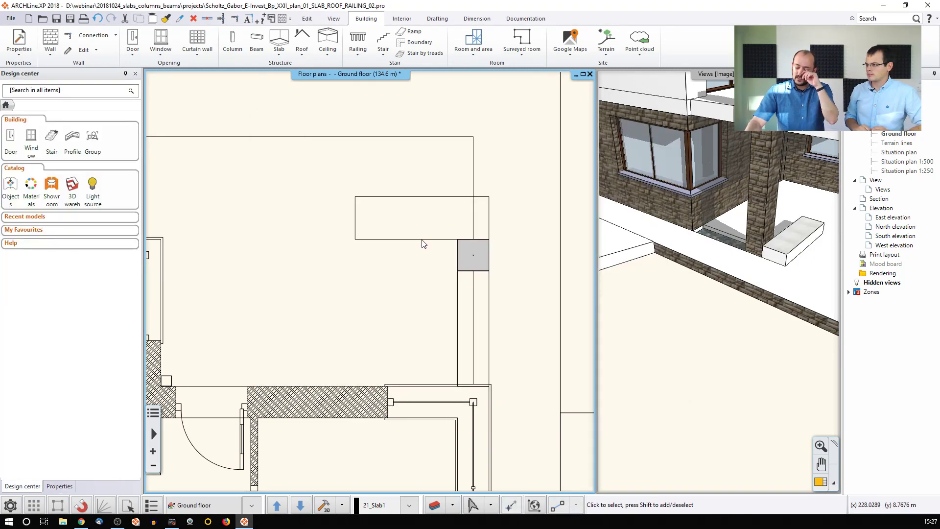
- Select the slab attachment in the plan and insert two nodes on its long outer edge, away from the column
left_click(422, 240)
left_click(423, 241)
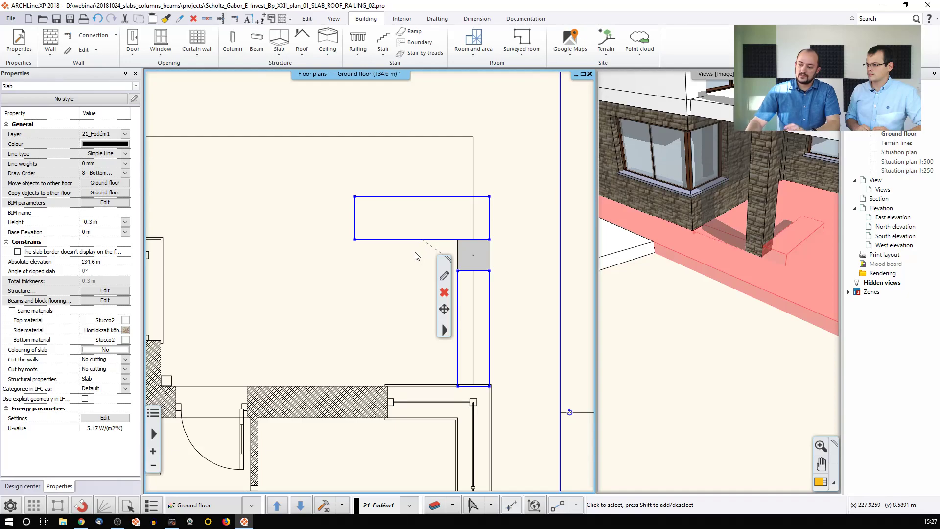
left_click(397, 197)
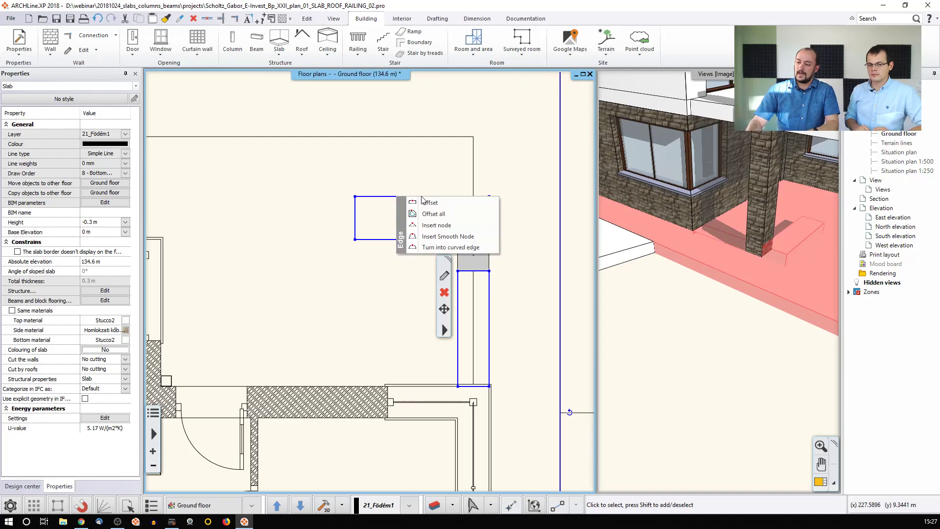
left_click(421, 216)
left_click(393, 196)
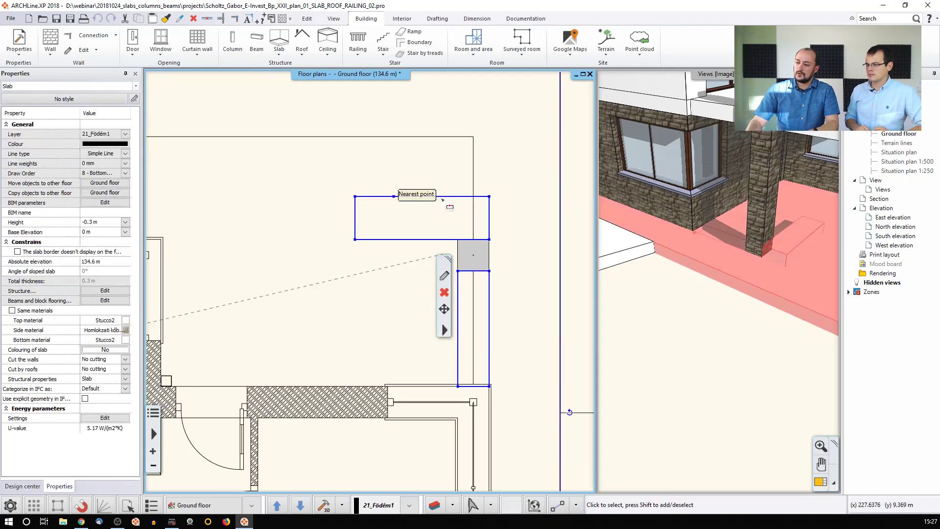
left_click(446, 197)
left_click(471, 224)
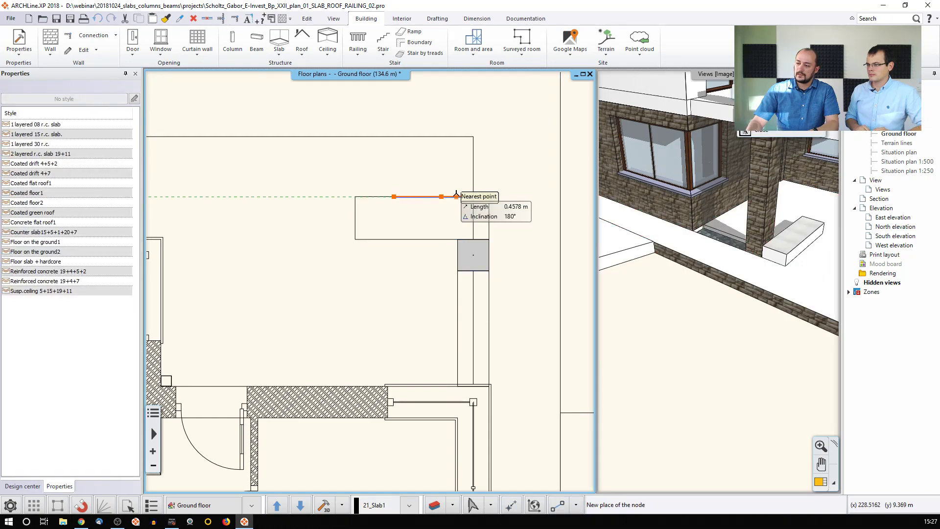
left_click(458, 197)
- Offset the attachment's edge segment between the two new nodes outward to form a projecting step, and clear the selection
left_click(441, 197)
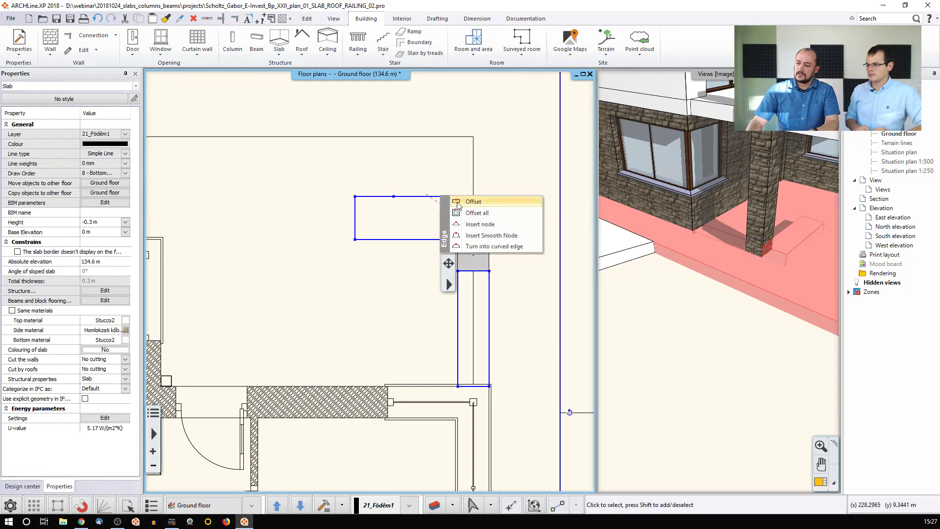
left_click(466, 201)
left_click(441, 177)
left_click(303, 193)
left_click(325, 214)
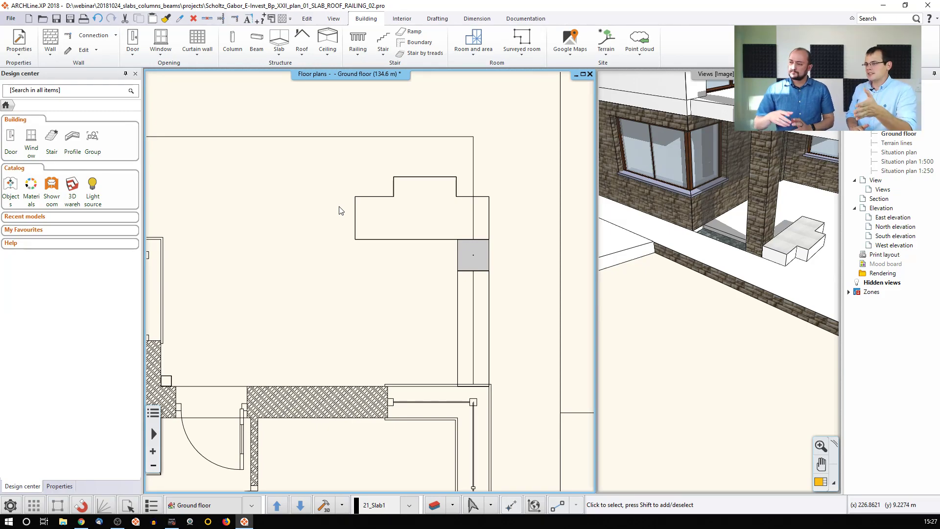
- Pick out the balcony slab above the entrance in the 3D view and switch the floor plan to the 1st Floor
scroll(338, 232, "down", 2)
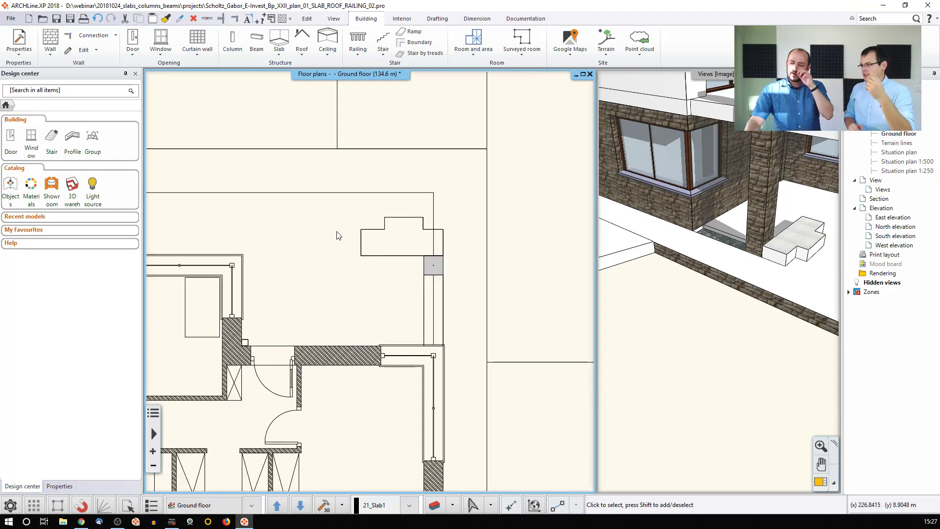
scroll(337, 237, "down", 1)
mouse_move(720, 229)
middle_mouse_down()
mouse_move(691, 292)
mouse_move(752, 202)
mouse_move(733, 192)
mouse_move(692, 252)
mouse_move(722, 231)
middle_mouse_up()
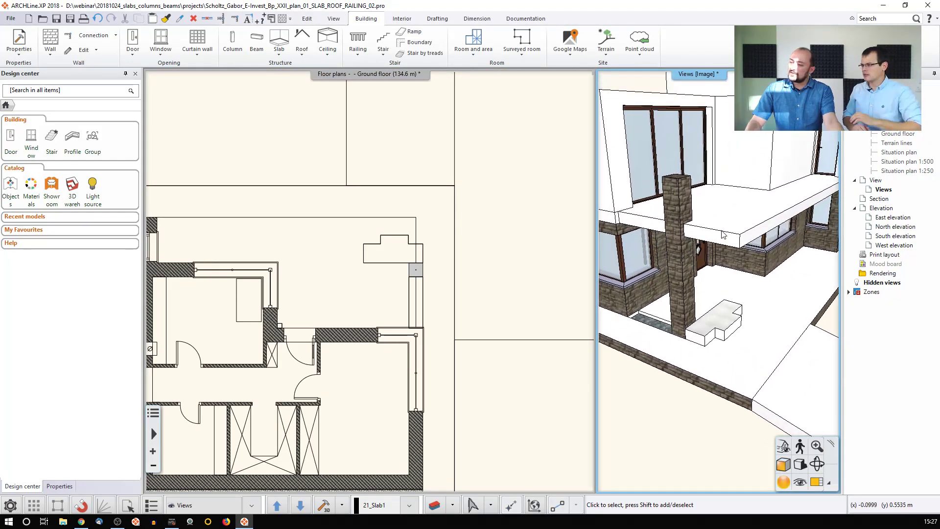
scroll(722, 231, "down", 1)
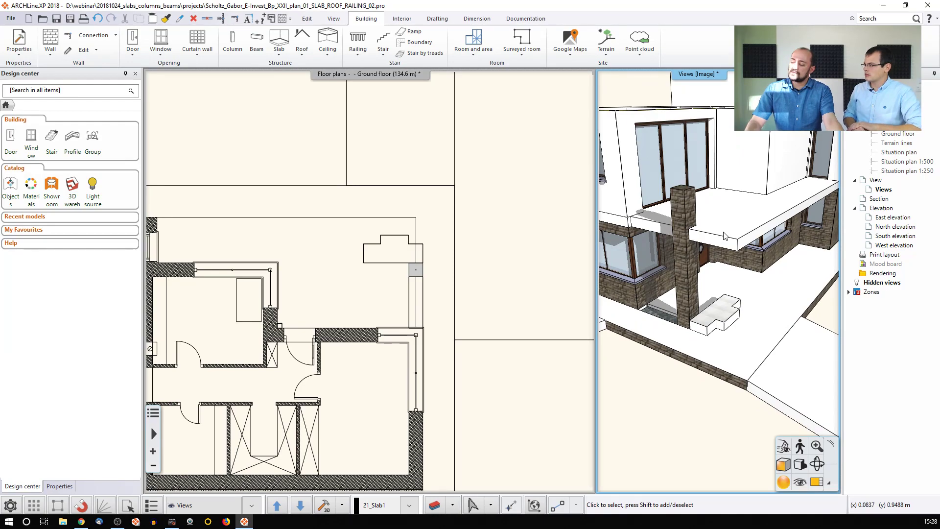
left_click(719, 220)
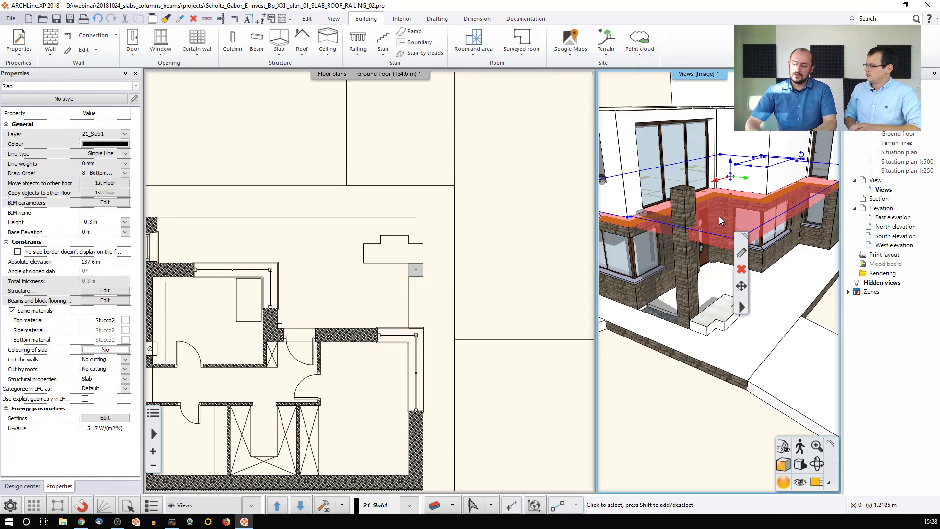
left_click(340, 278)
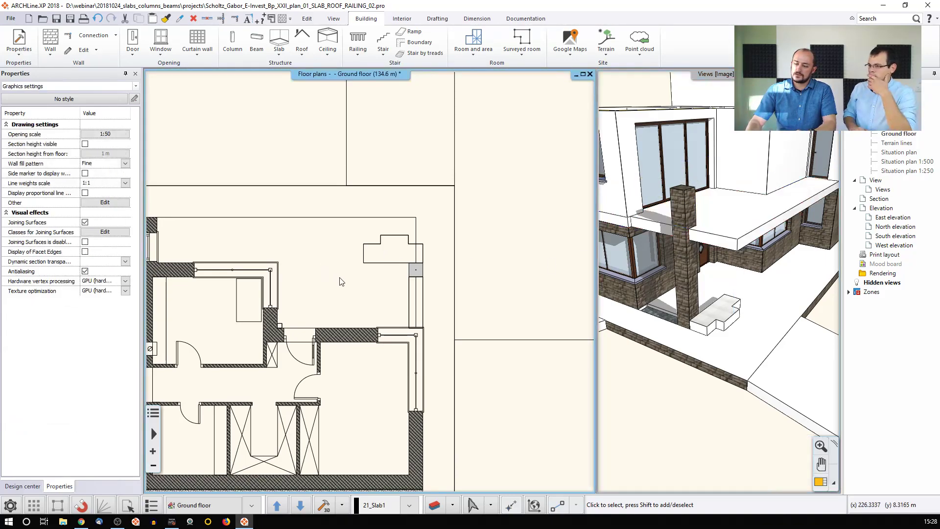
key("Page_Up")
- Split the 1st Floor slab along the outer faces of the walls that border the balcony, separating the balcony from the interior
left_click(401, 219)
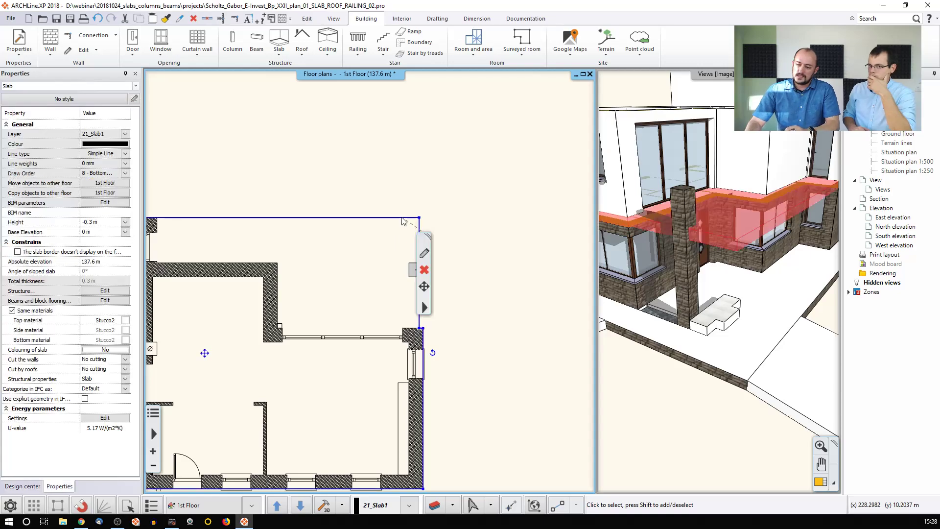
left_click(430, 312)
right_click(429, 309)
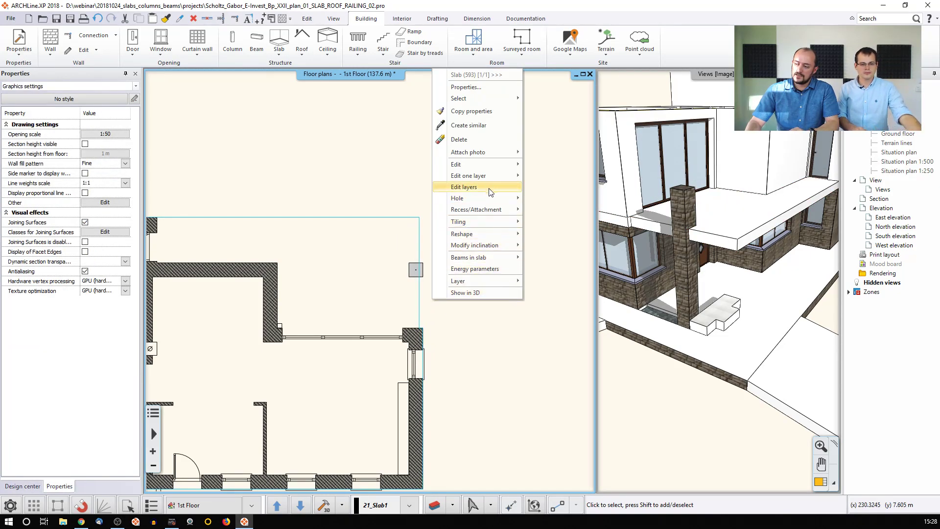
mouse_move(483, 169)
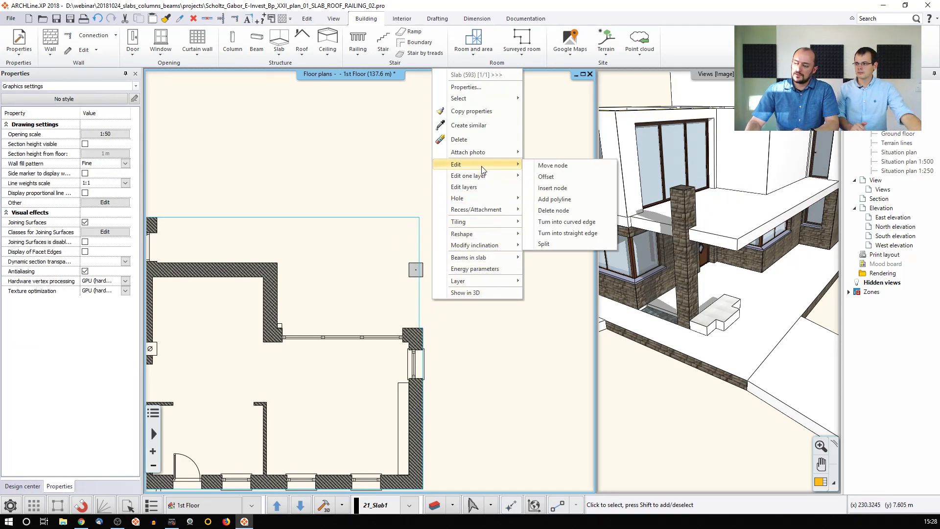
left_click(557, 244)
scroll(423, 387, "up", 5)
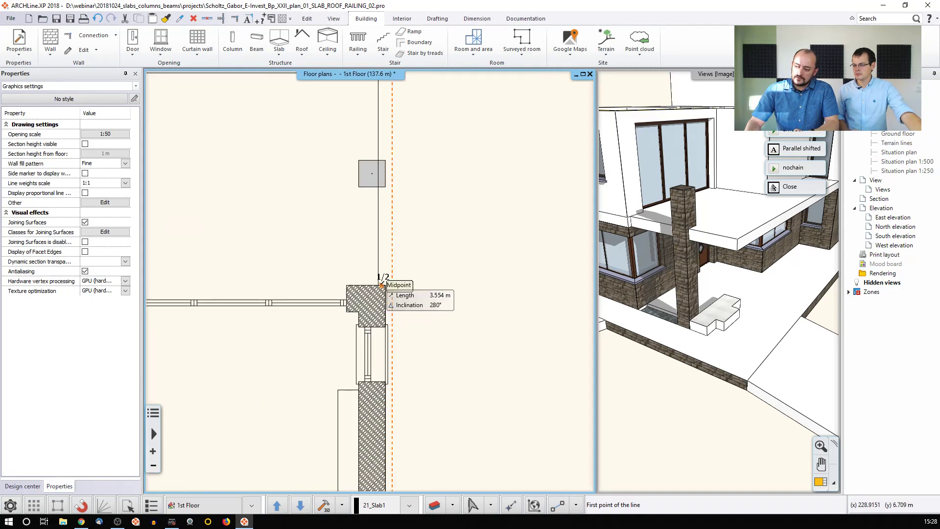
left_click(378, 284)
middle_click_drag(284, 272, 500, 288)
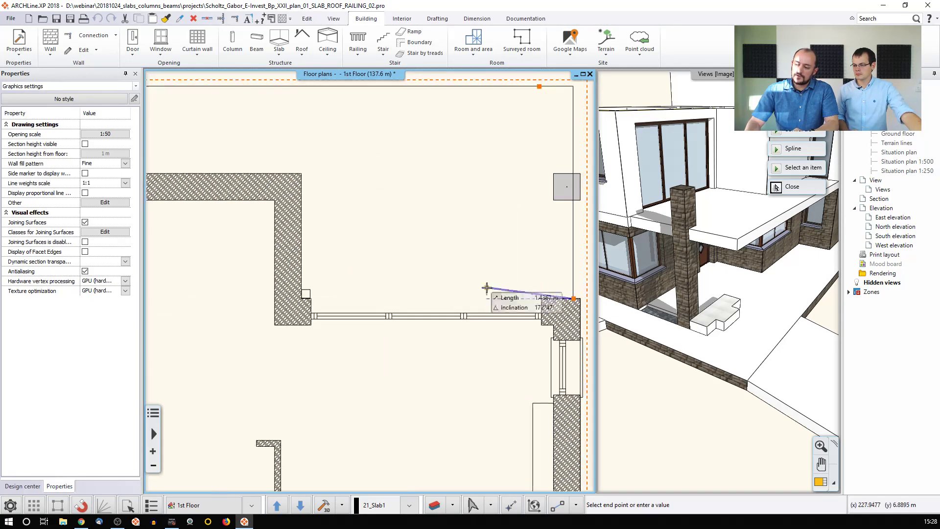
left_click(301, 298)
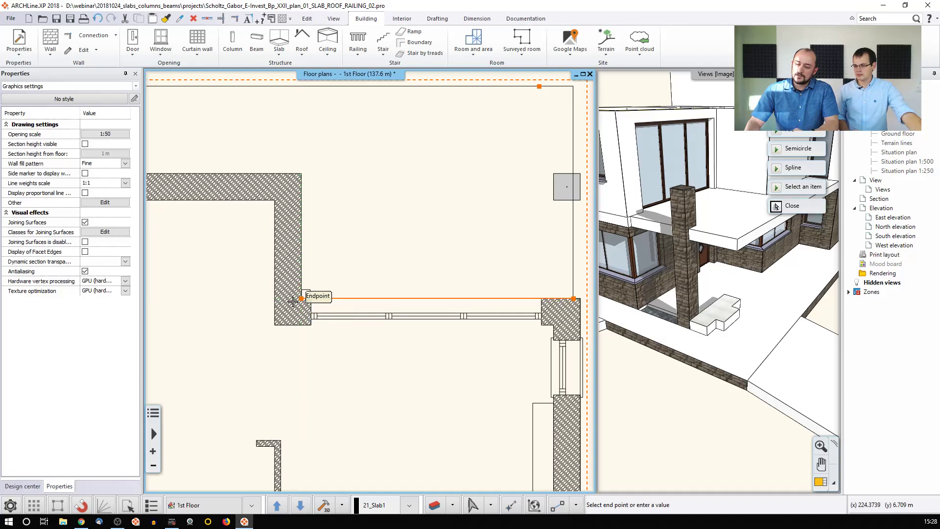
left_click(301, 173)
middle_click_drag(224, 190, 362, 225)
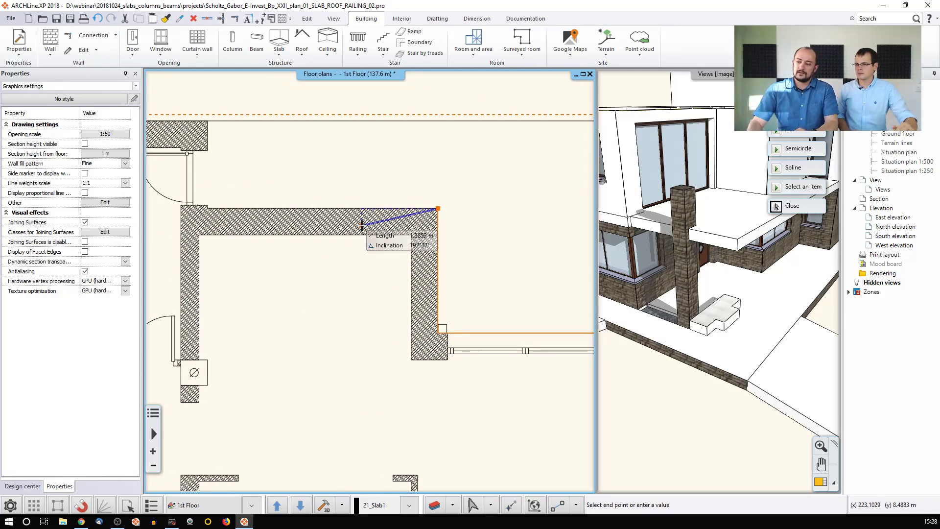
left_click(208, 206)
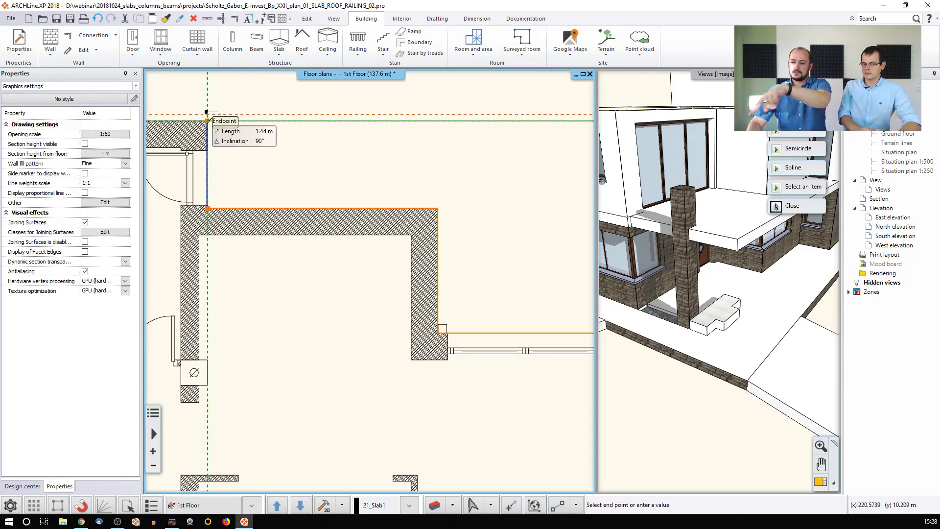
left_click(207, 120)
scroll(305, 168, "down", 3)
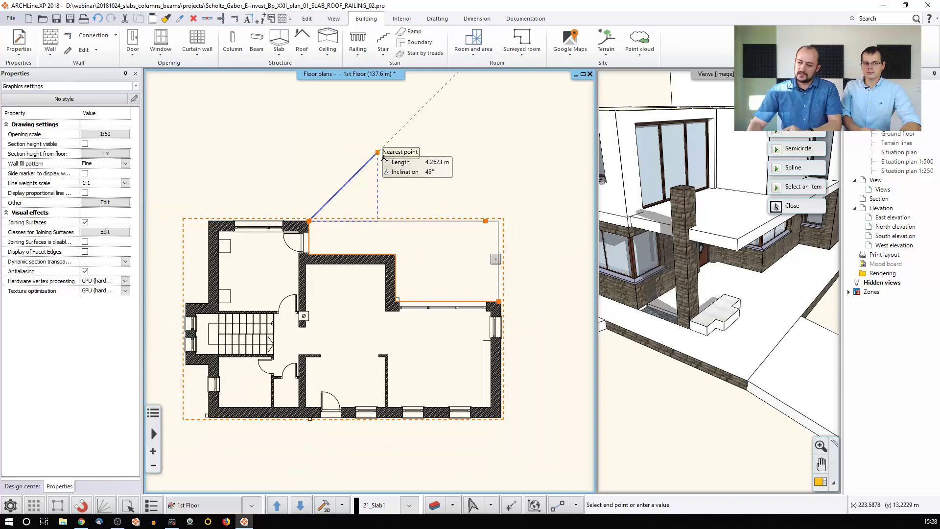
key("Escape")
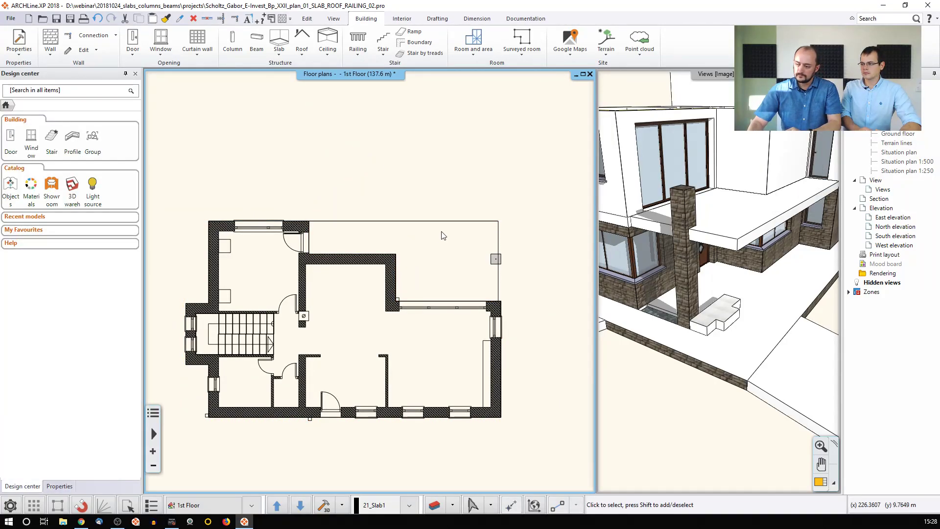
- Check the split by selecting the interior slab in the 3D view and the balcony slab in the plan
left_click(739, 231)
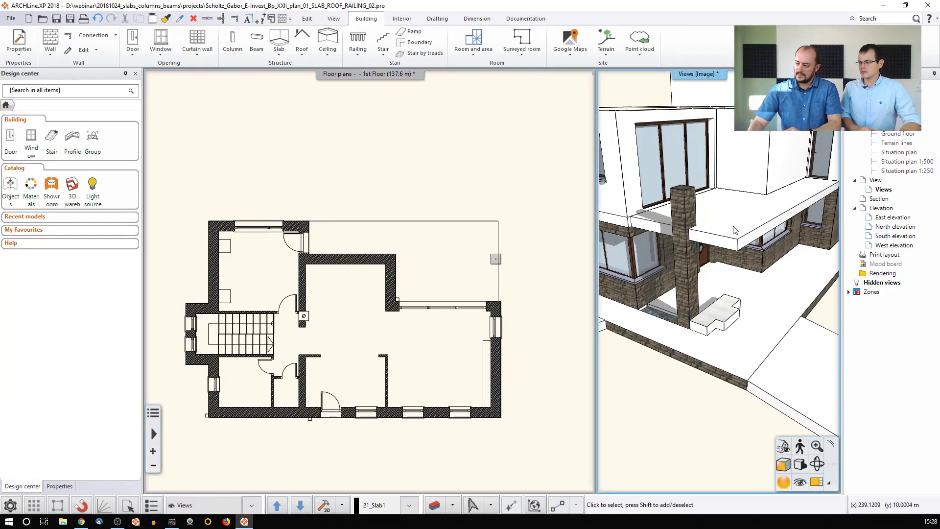
left_click(625, 222)
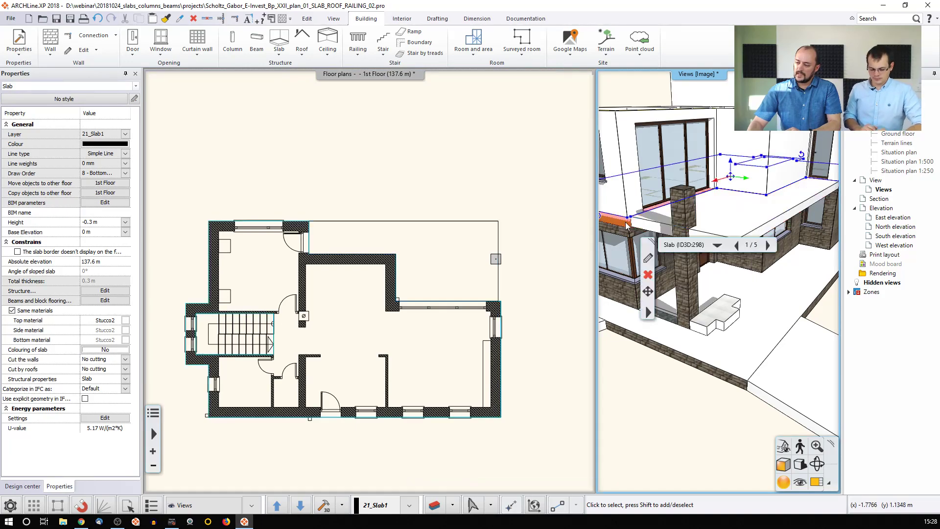
left_click(453, 221)
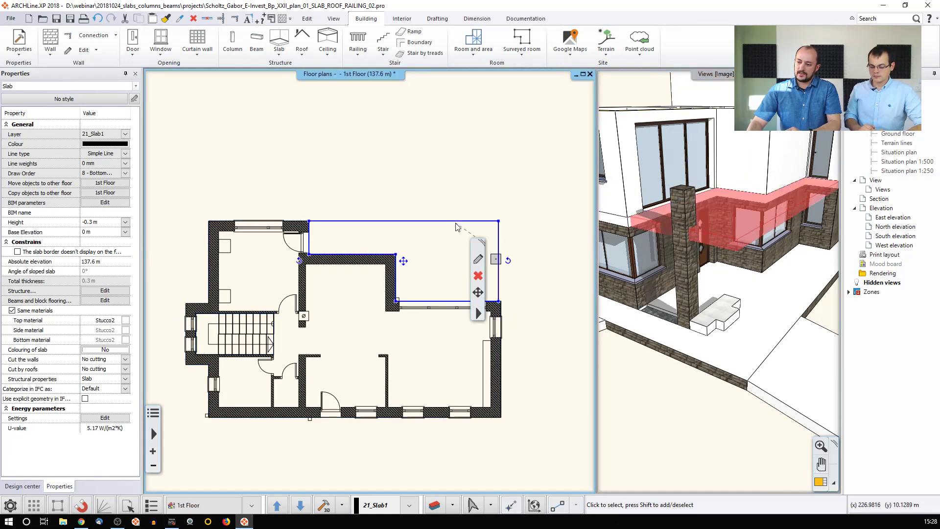
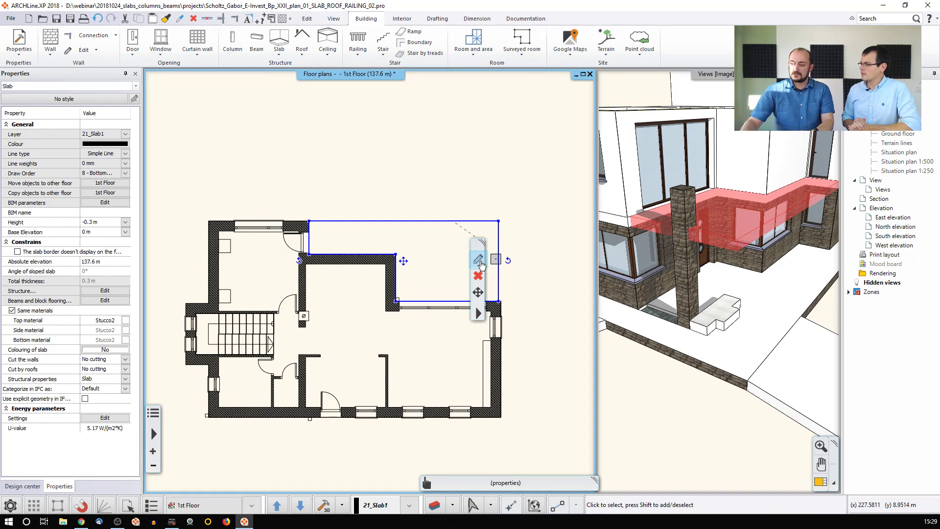
- Try the Counter slab15+5+1+20+7 style on the balcony slab and undo it
left_click(89, 100)
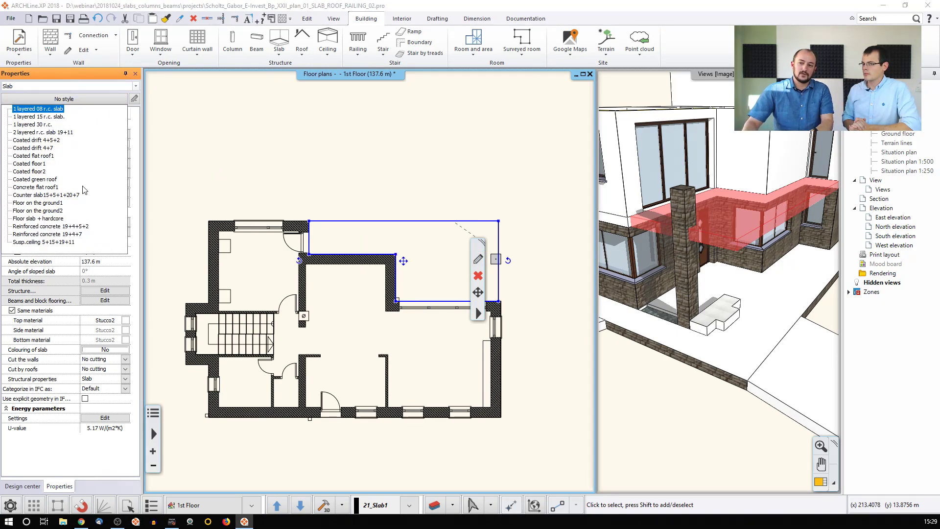
left_click(56, 197)
left_click(371, 173)
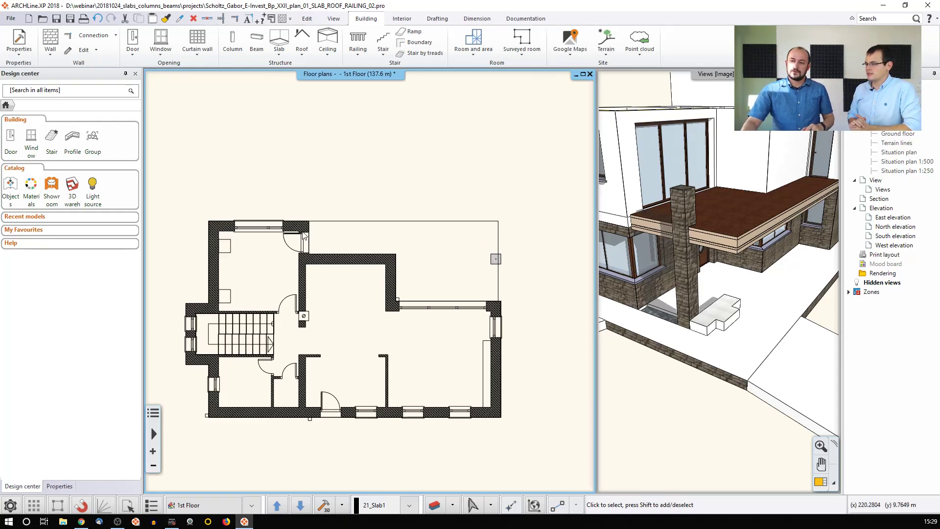
left_click(97, 20)
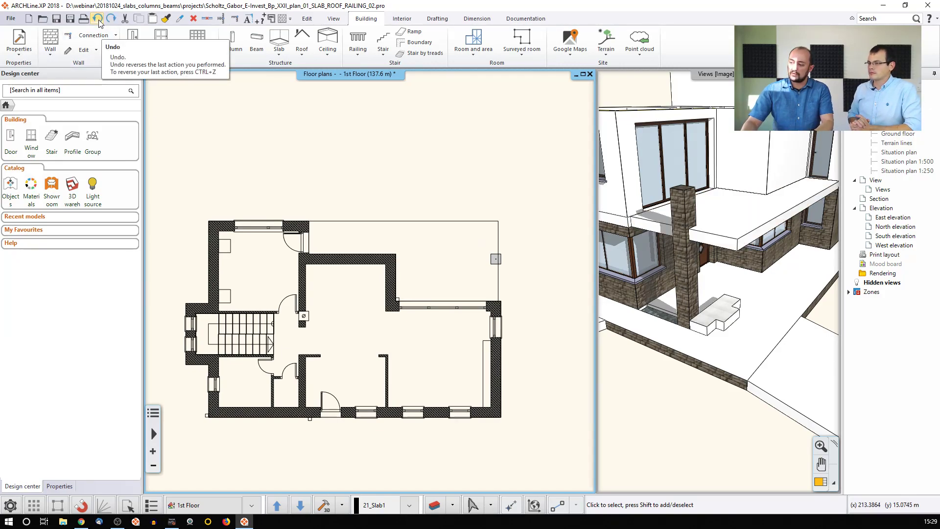
- Open the balcony slab's layer structure from its properties and add a second layer
left_click(345, 226)
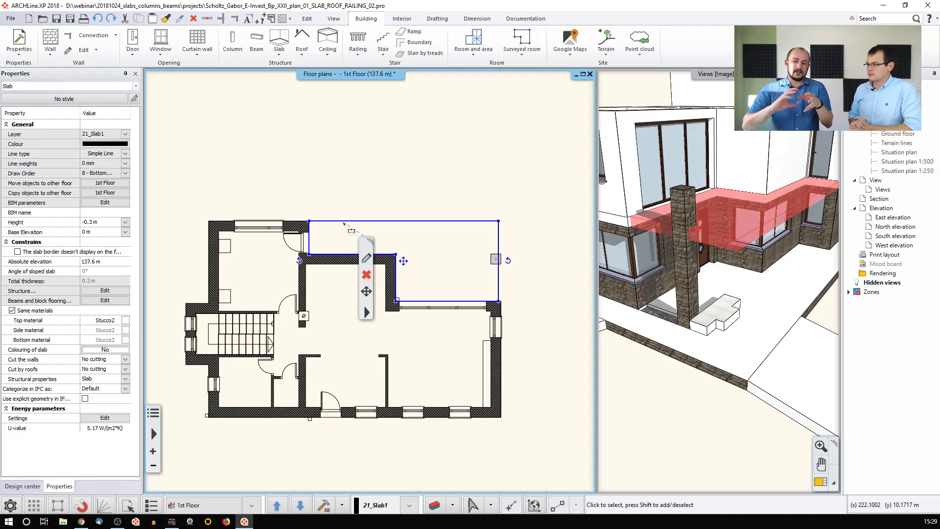
left_click(367, 258)
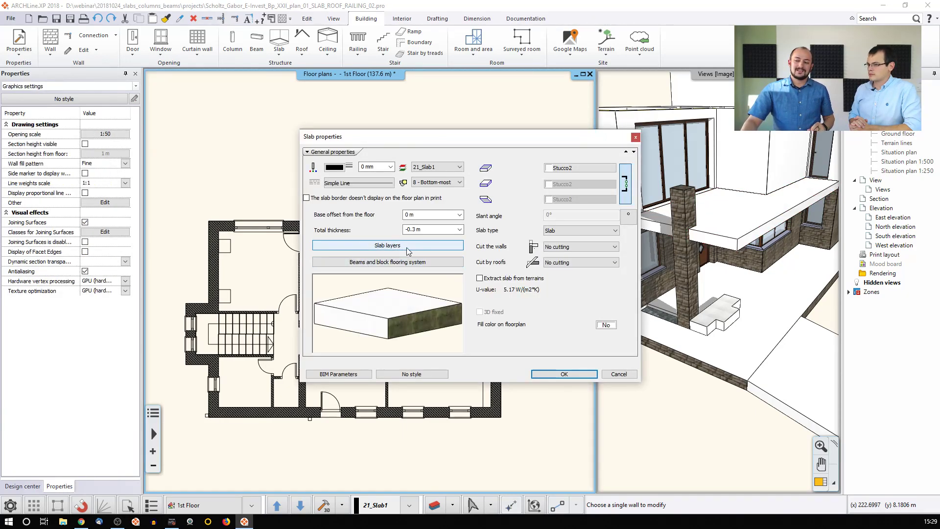
left_click(408, 249)
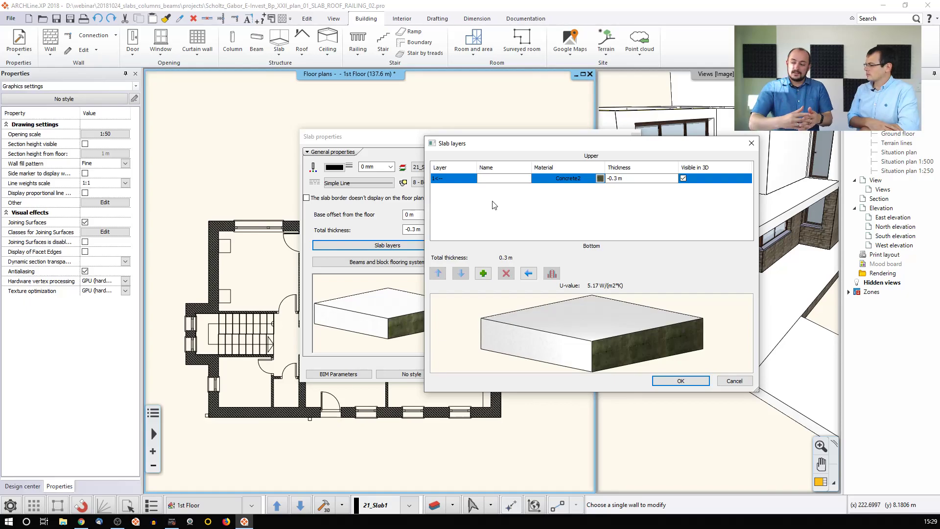
left_click(484, 274)
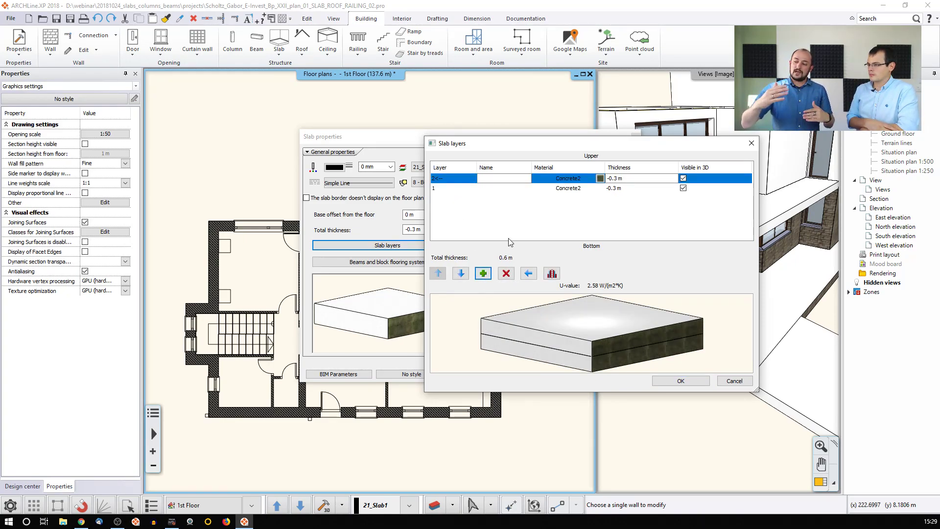
- Set the thickness of the slab's lower layer to -0.2 m
left_click(623, 190)
left_click_drag(624, 188, 614, 188)
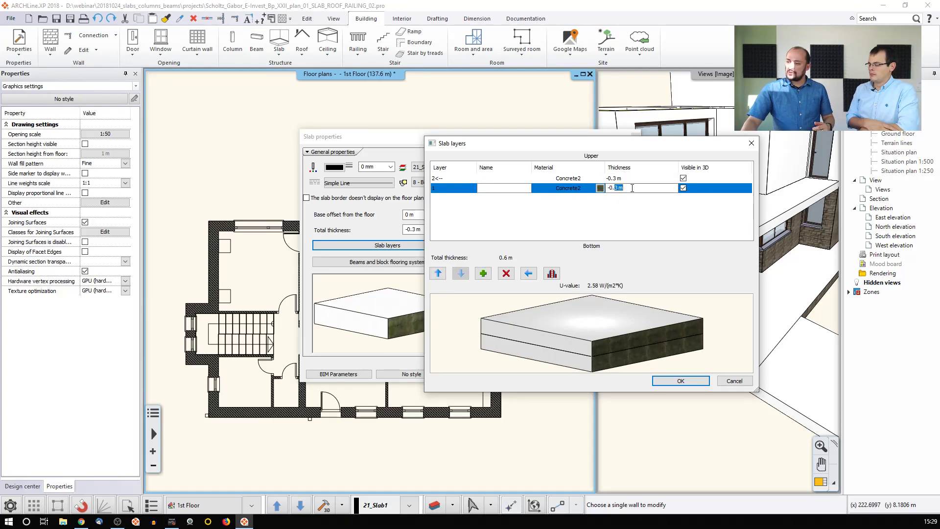
type("2")
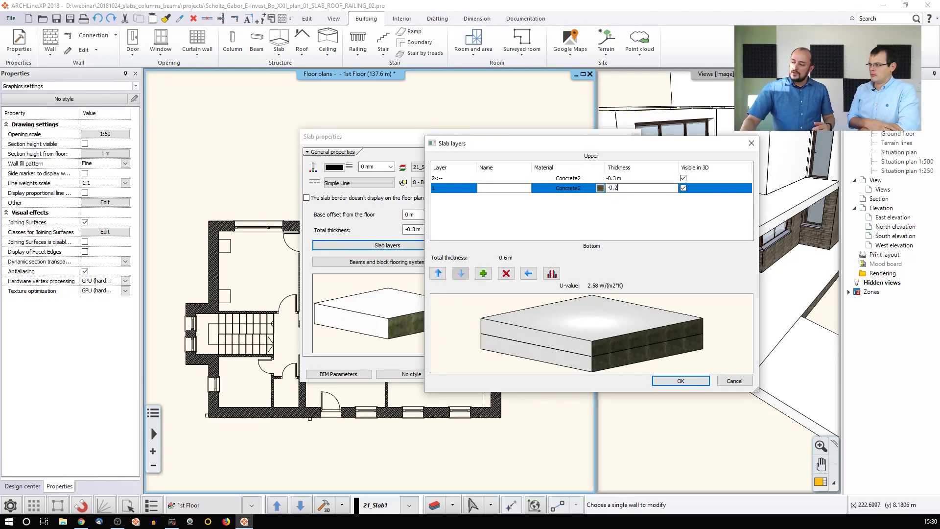
left_click(626, 216)
- Set the thickness of the slab's upper layer to 0.08 m
left_click(616, 179)
left_click_drag(616, 179, 634, 179)
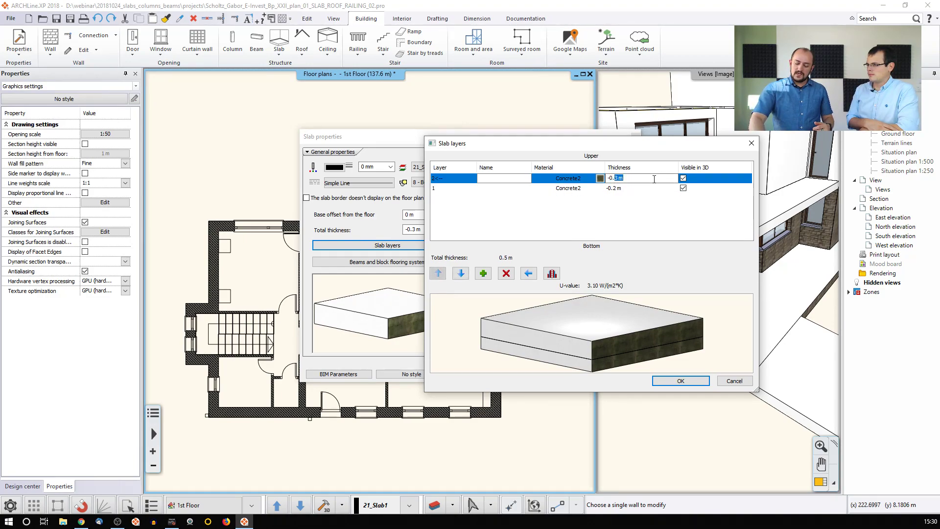
type("0,8")
left_click(618, 183)
left_click(617, 181)
type("0.08")
key("Return")
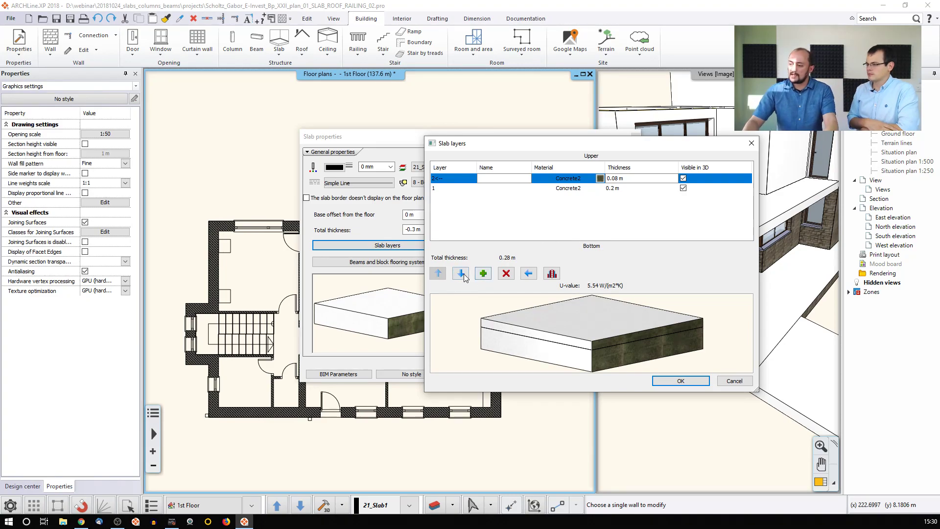
- Add a third layer on top of the slab structure with a thickness of 0.02 m
left_click(483, 273)
left_click(632, 180)
left_click_drag(616, 178, 658, 177)
type("2")
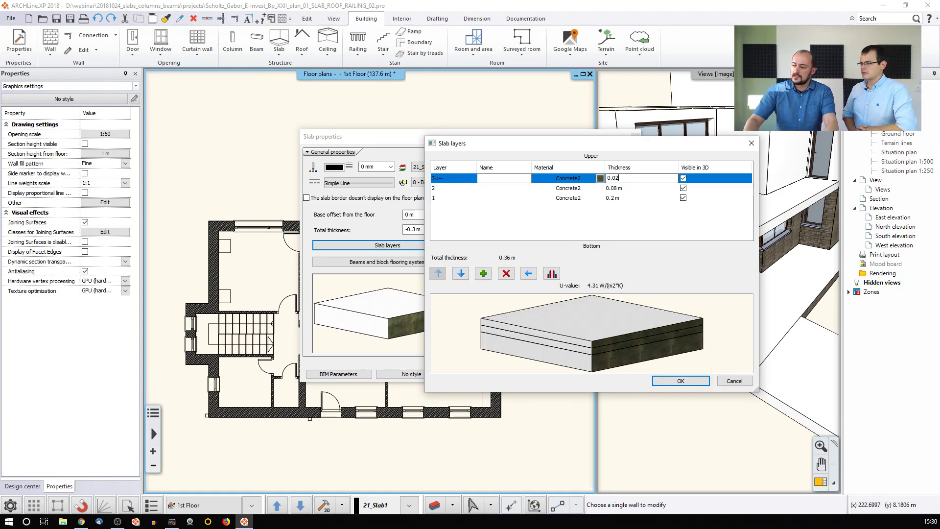
key("Return")
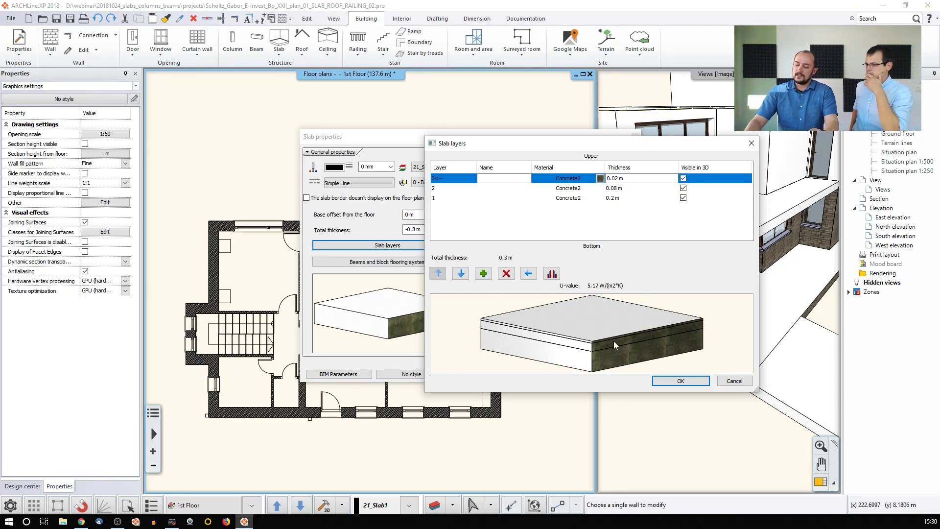
- Assign the Prefab concrete material to the slab's middle layer
left_click(573, 188)
left_click(573, 198)
left_click(572, 189)
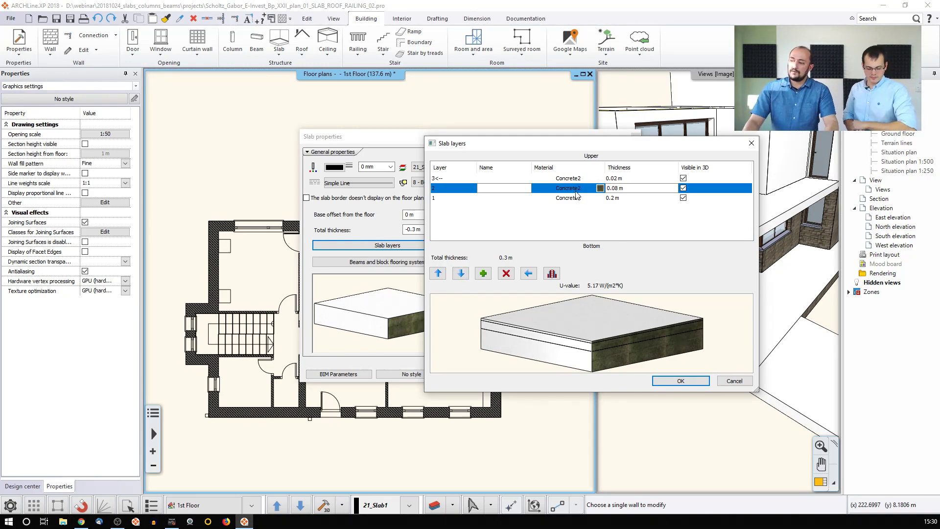
left_click(601, 188)
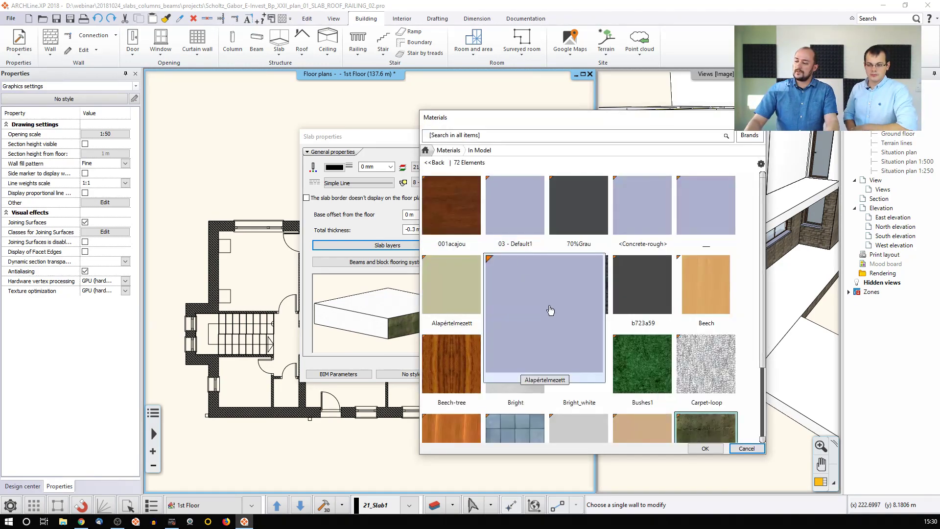
scroll(664, 371, "down", 3)
mouse_move(674, 348)
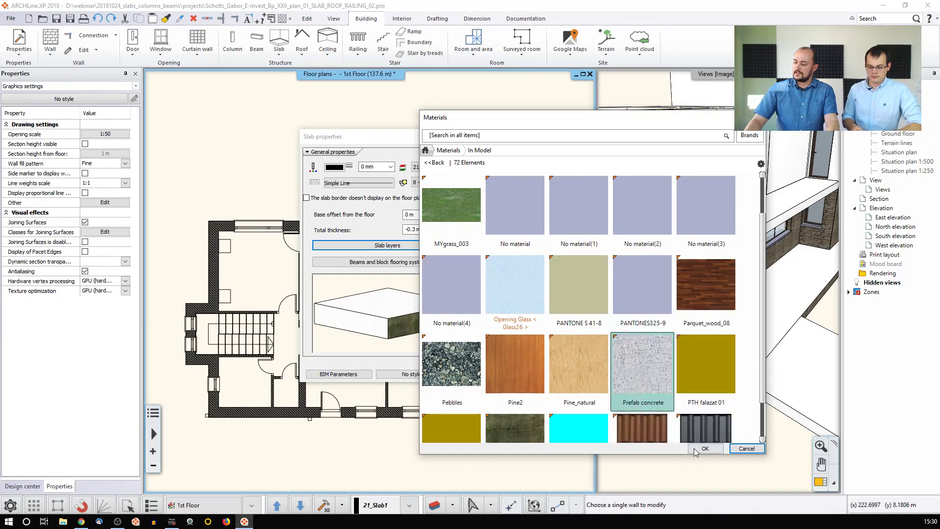
double_click(616, 343)
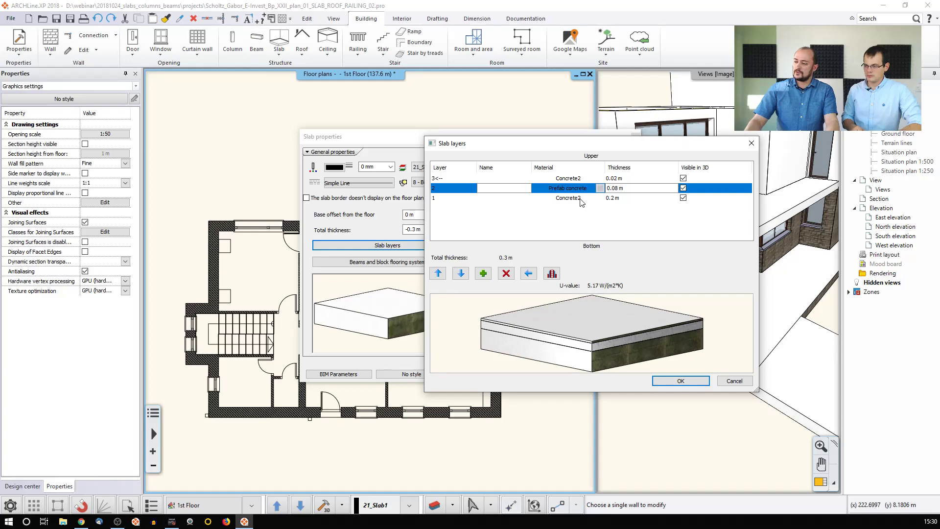
- Assign the Ceramic2 material to the slab's 0.02 m top layer
left_click(580, 179)
left_click(601, 178)
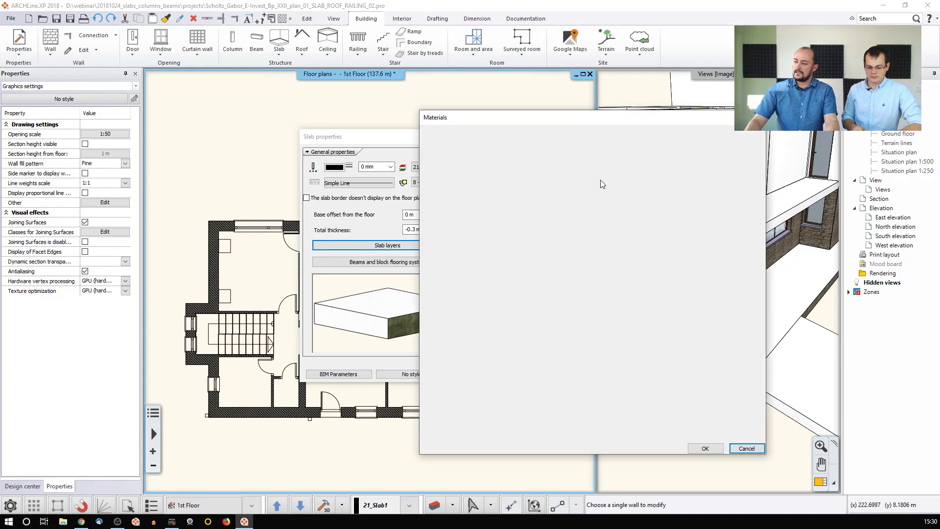
mouse_move(598, 399)
scroll(598, 399, "down", 3)
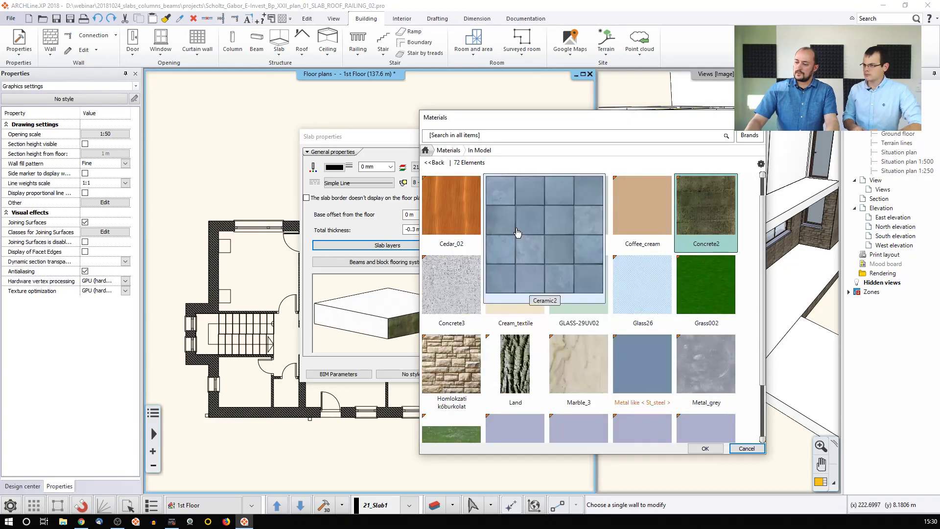
left_click(516, 206)
left_click(705, 448)
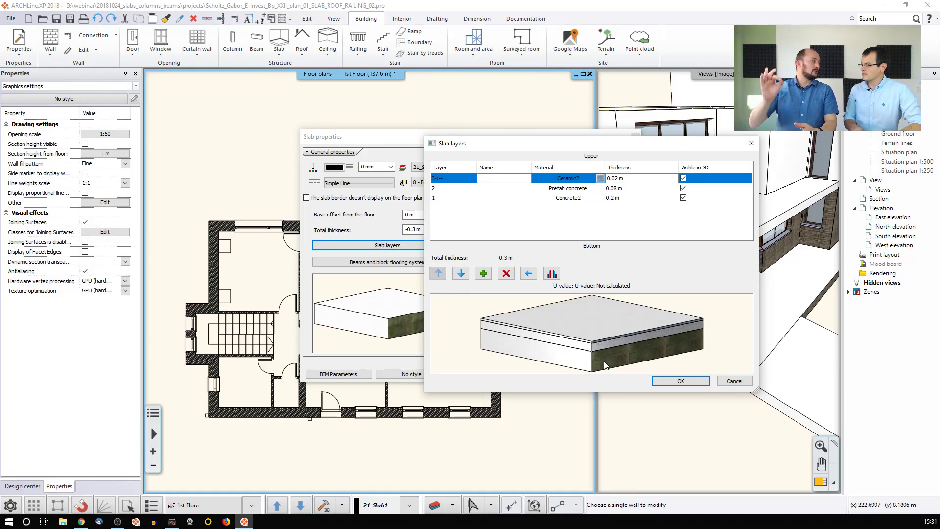
- Examine the section hatch settings of the bottom layer's Concrete2 material and leave the material unchanged
left_click(578, 200)
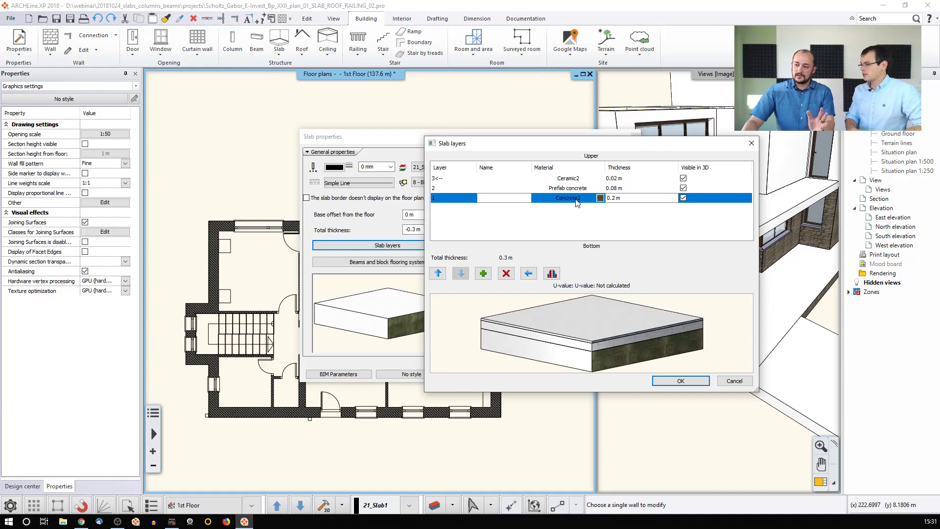
left_click(600, 198)
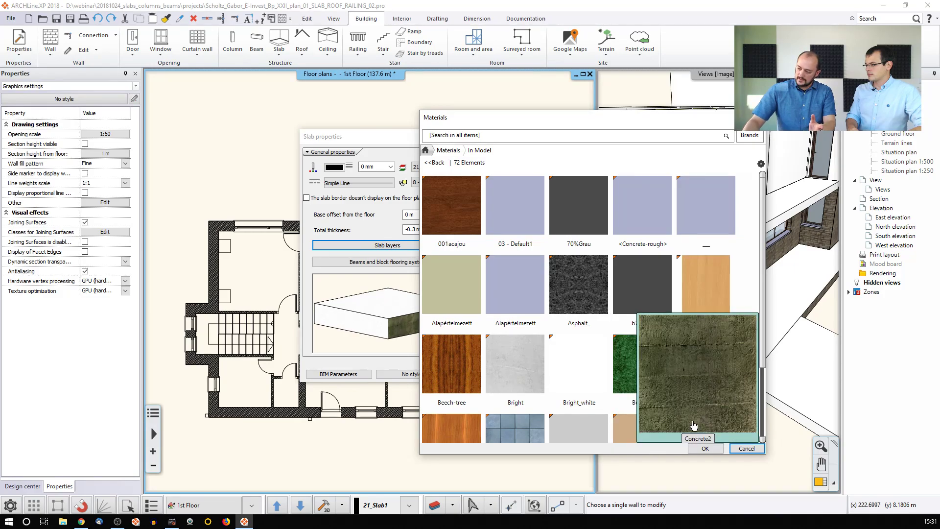
left_click(761, 164)
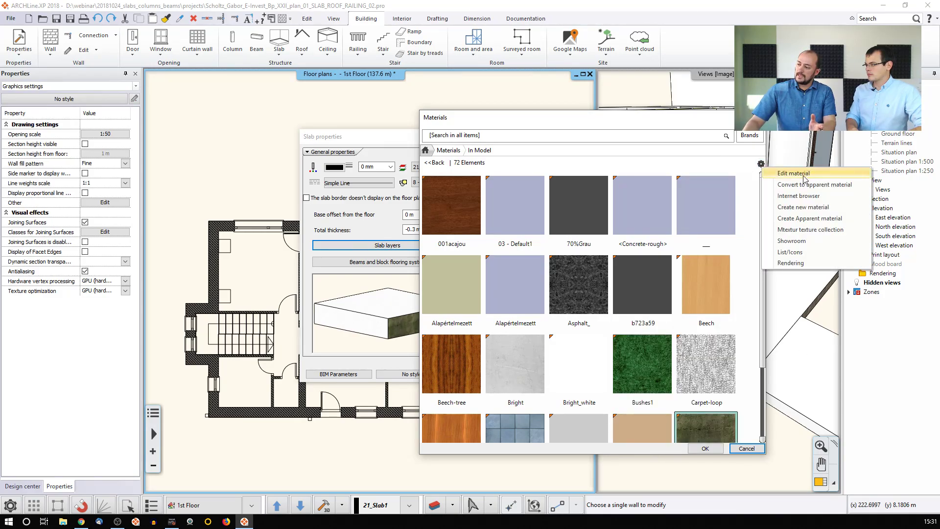
left_click(829, 176)
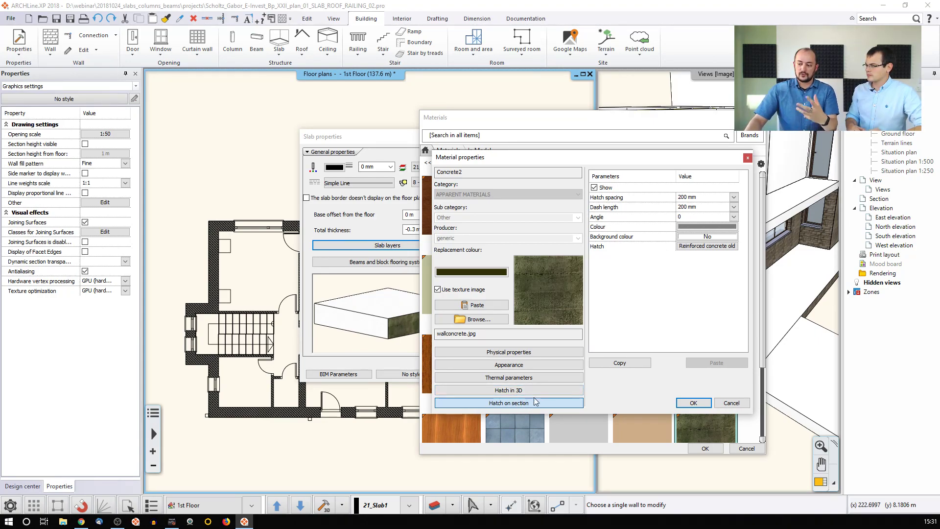
left_click(731, 403)
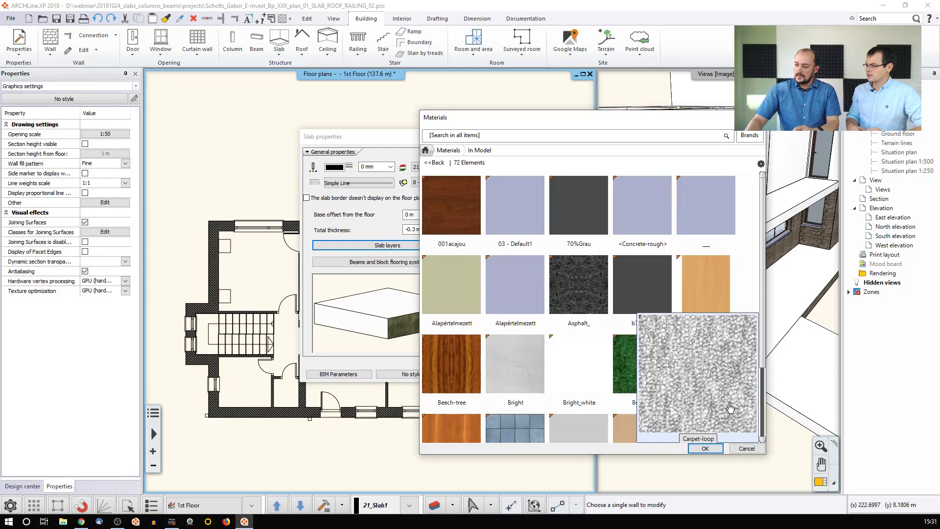
left_click(745, 449)
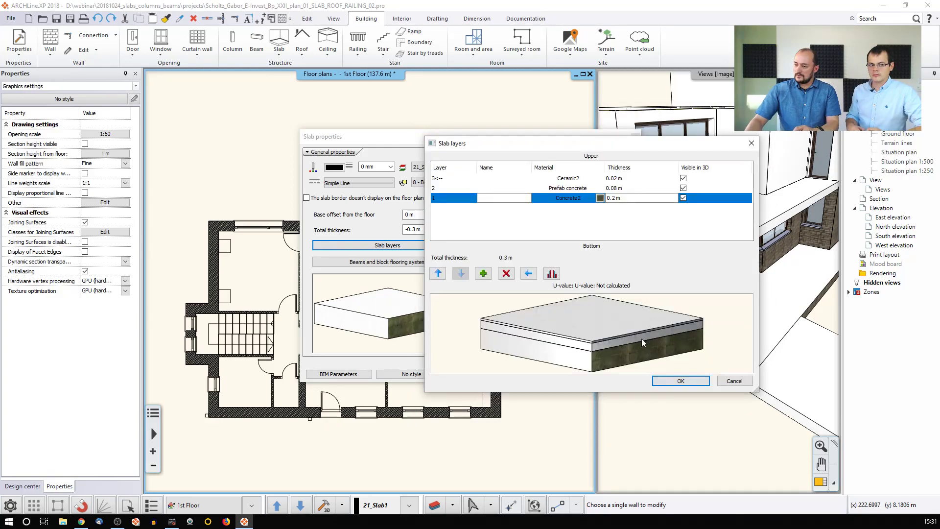
- Review the name fields of the three slab layers and the middle layer's thickness
left_click(492, 179)
left_click(496, 189)
left_click(497, 199)
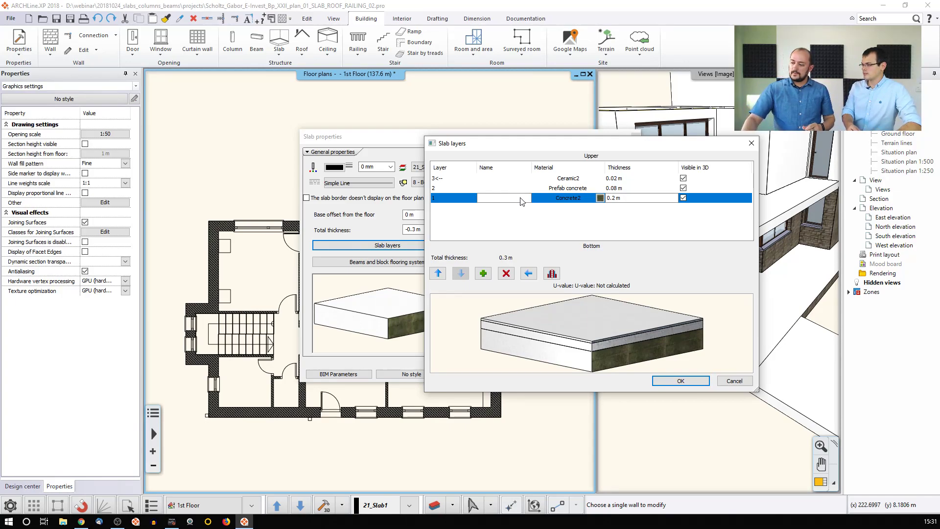
left_click(623, 190)
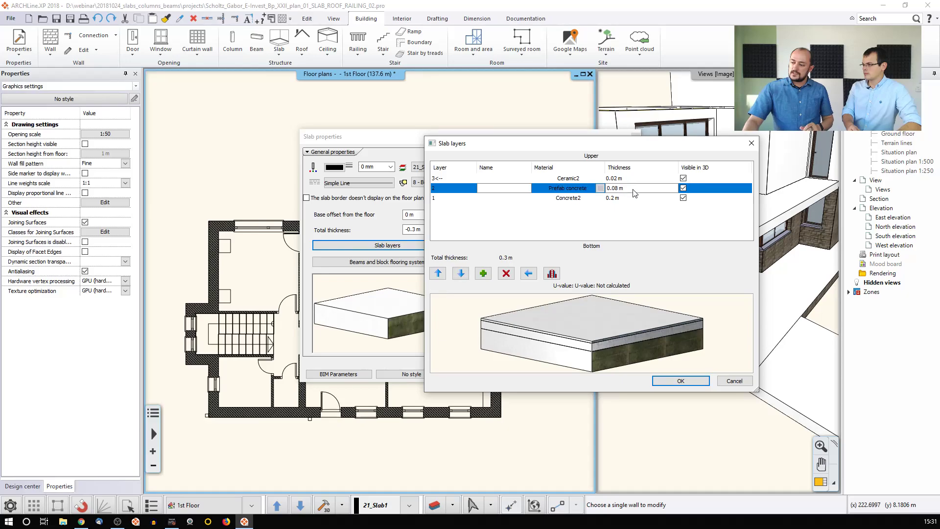
- Toggle the Prefab concrete layer's 3D visibility off and back on, and accept the slab layer structure
left_click(683, 189)
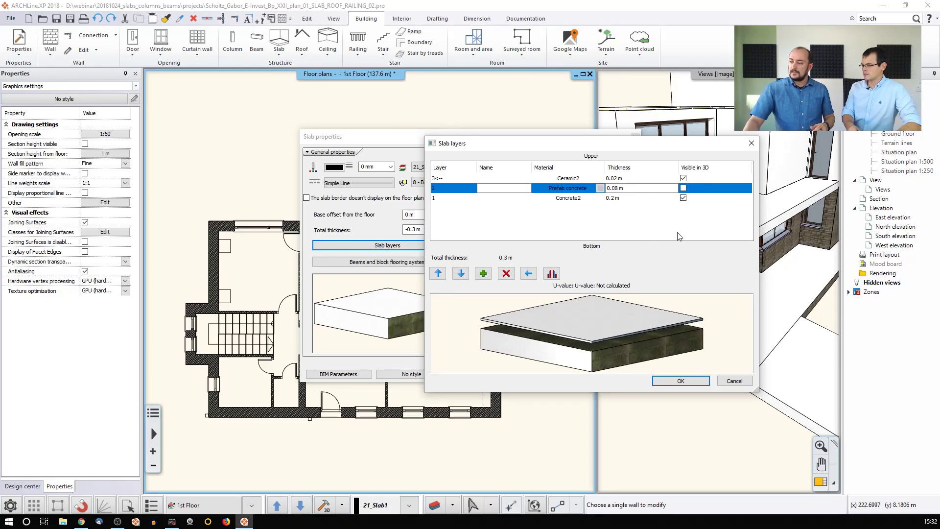
left_click(684, 189)
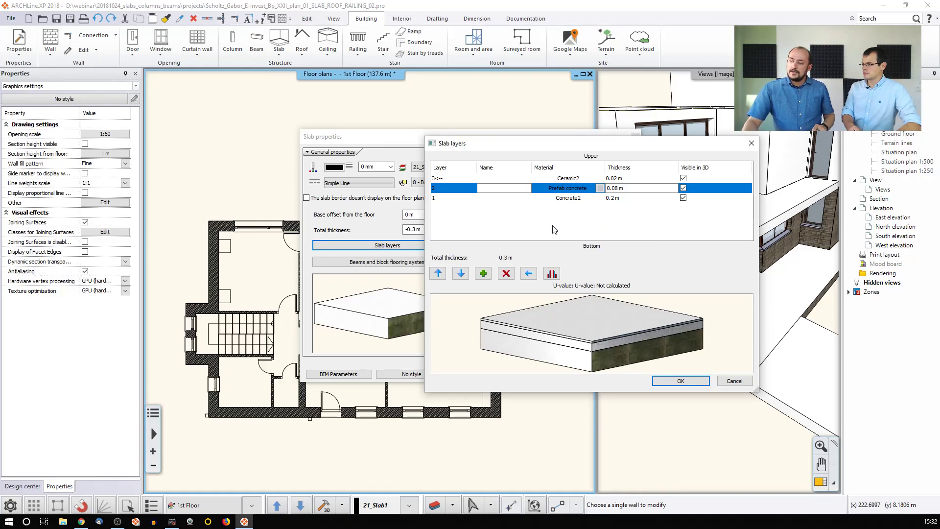
left_click(443, 178)
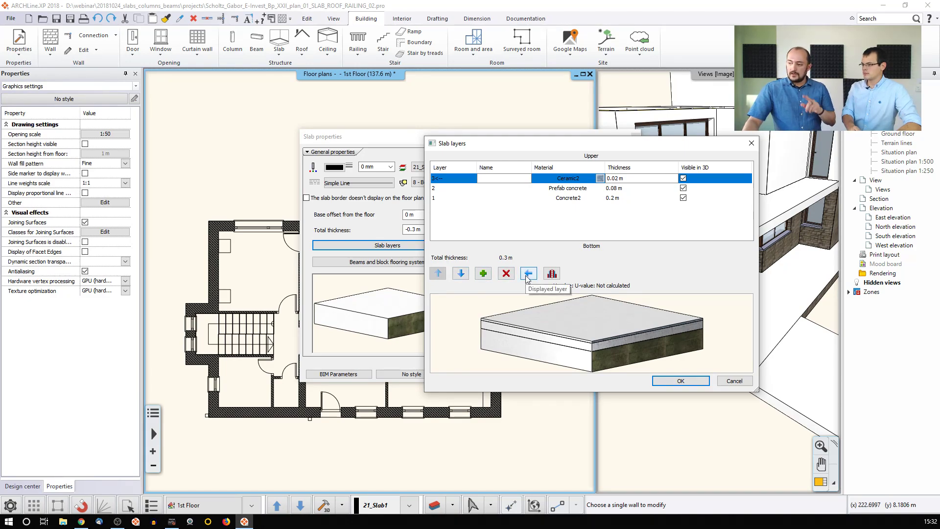
left_click(680, 382)
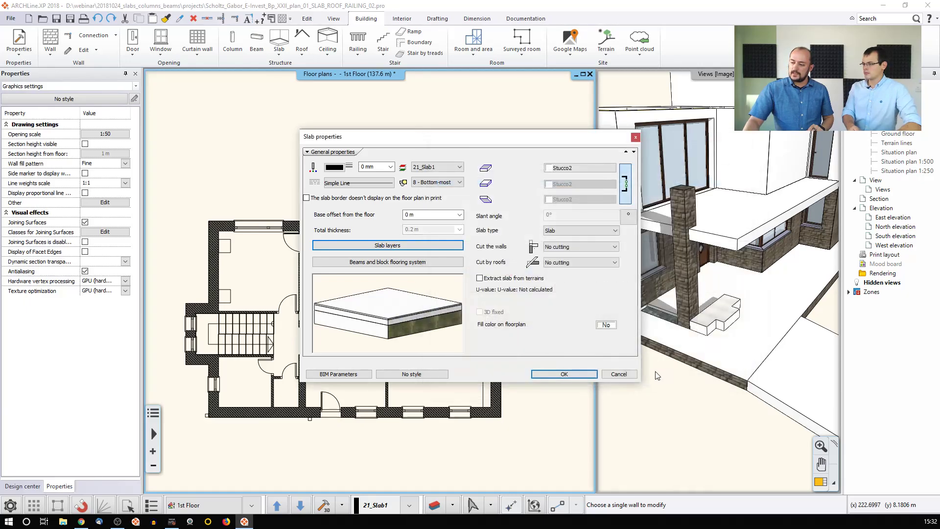
- Save the slab settings as a new style named "Webinar style" and apply the slab properties
left_click(412, 376)
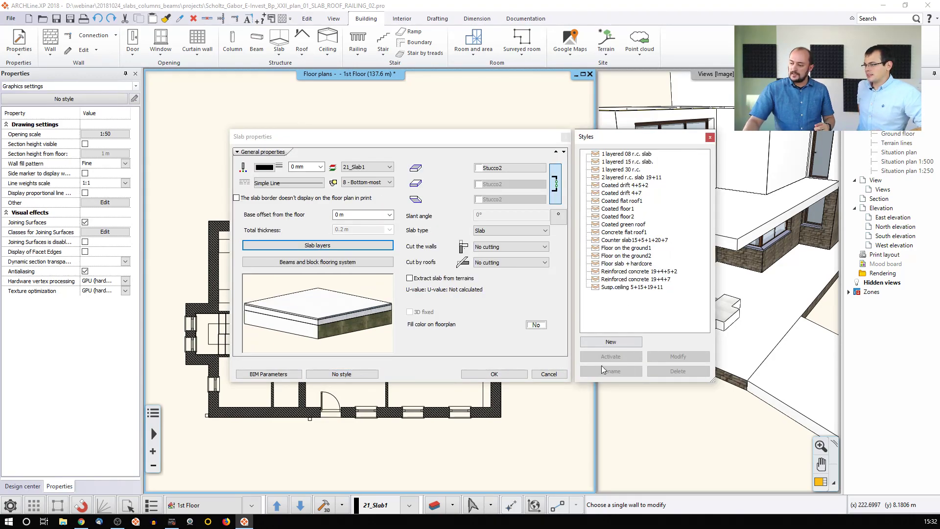
left_click(613, 342)
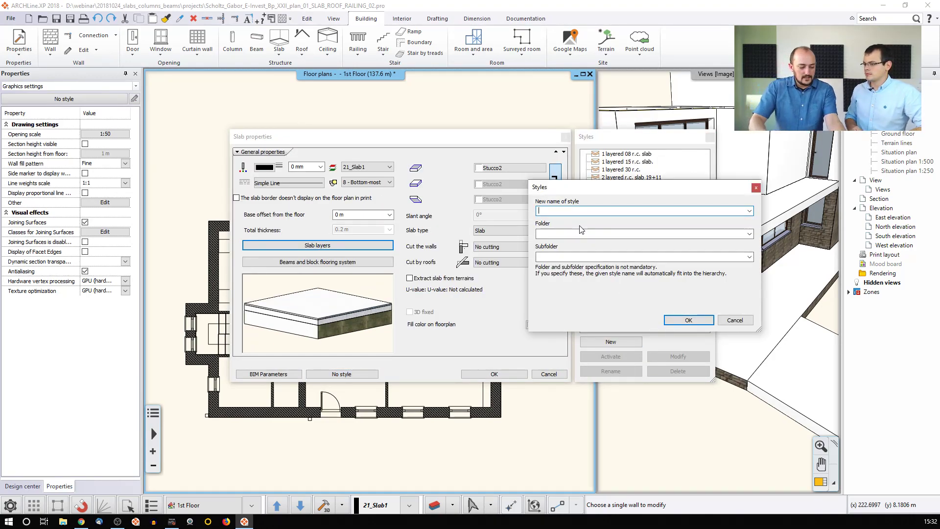
type("Webinar")
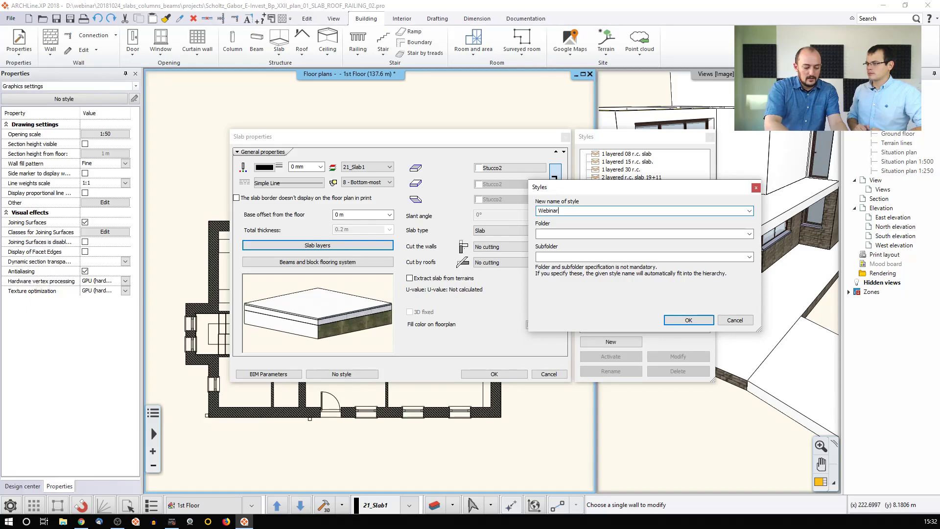
key("BackSpace")
key("BackSpace")
type("tyle")
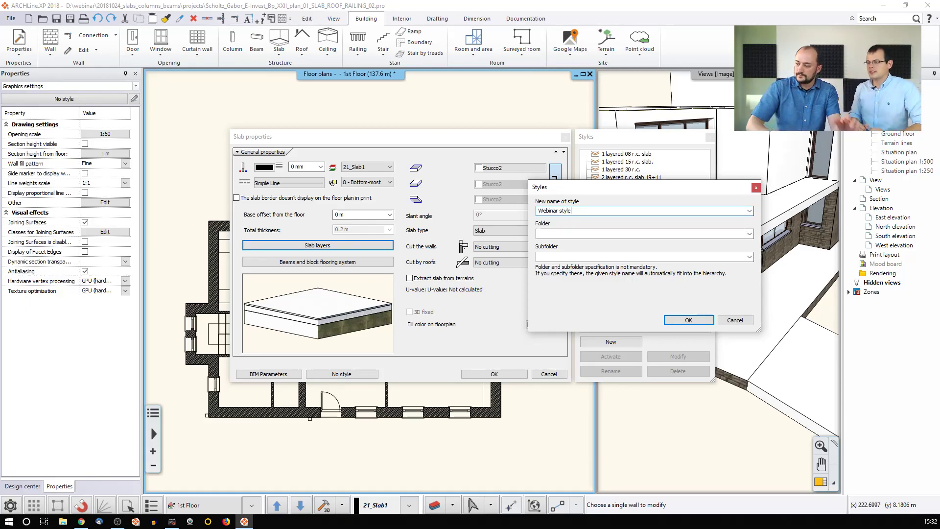
left_click(675, 323)
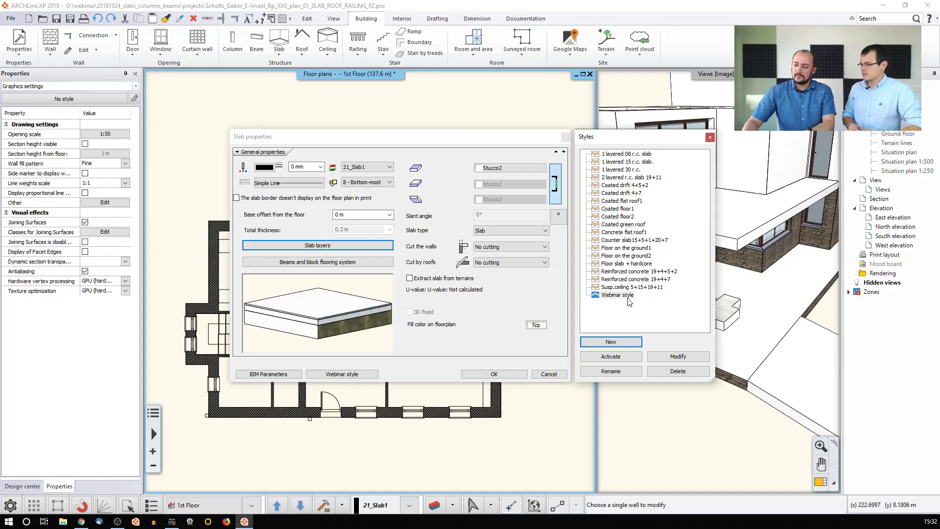
left_click(501, 375)
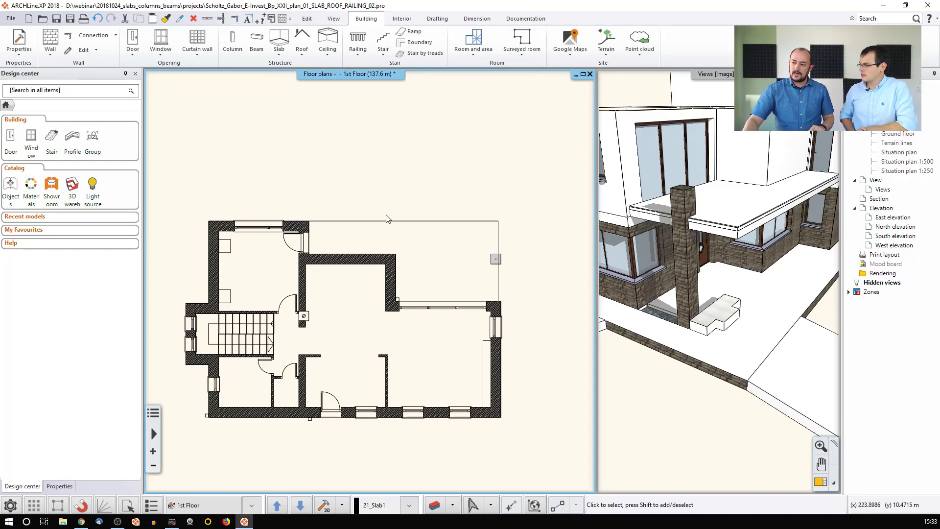
- Make the balcony slab's layer thicknesses negative by setting the Concrete2 layer to -0.2 m, and apply the slab properties
left_click(402, 224)
left_click(425, 262)
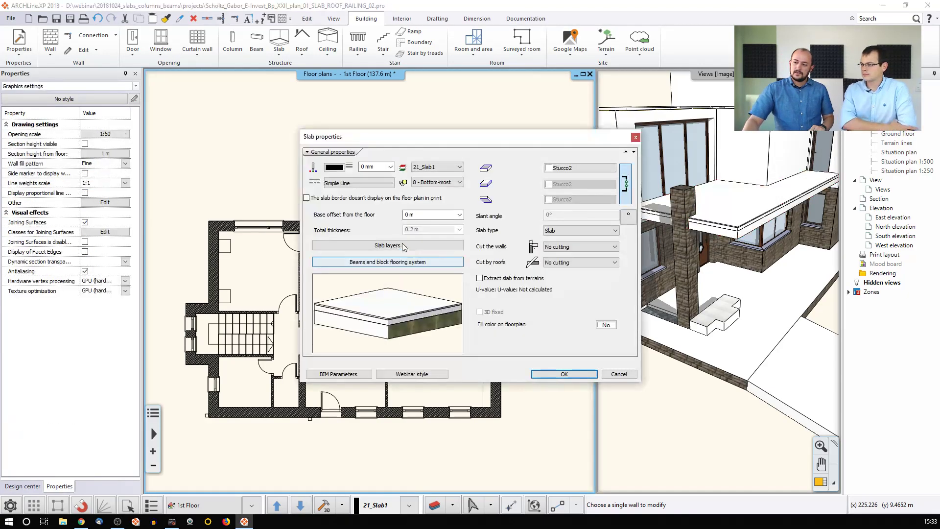
left_click(391, 247)
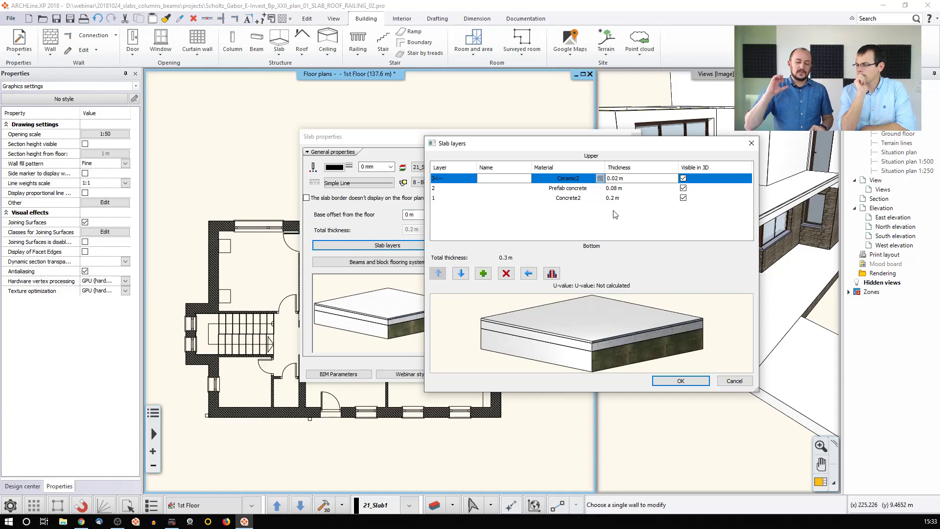
left_click_drag(534, 145, 632, 155)
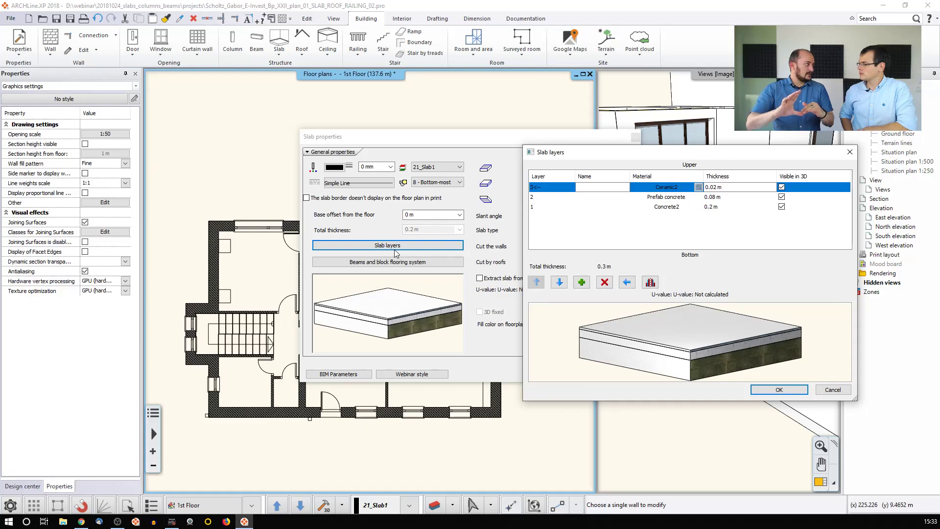
left_click(718, 207)
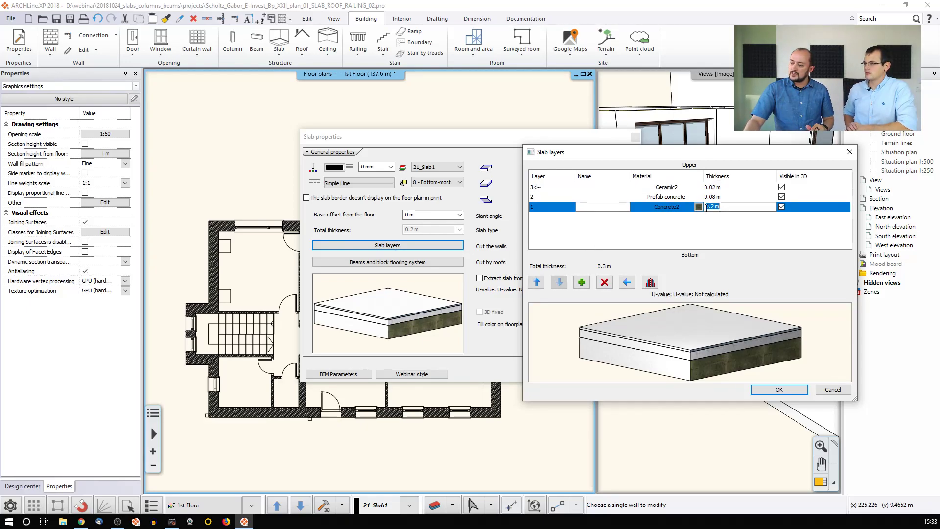
type("-")
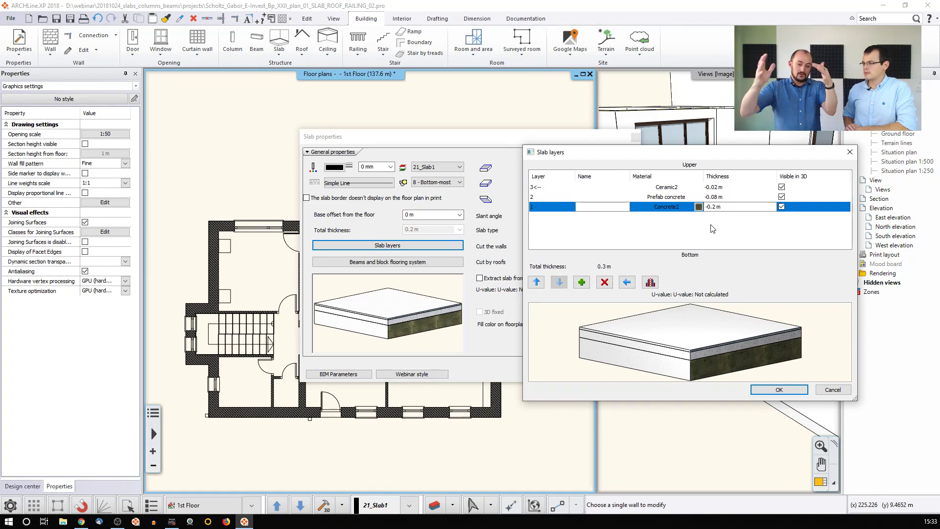
left_click(779, 390)
left_click(578, 378)
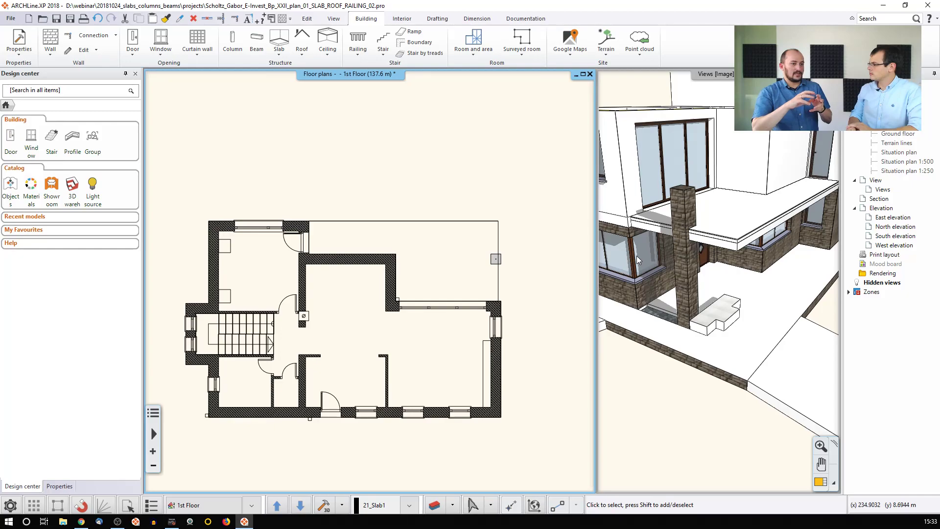
- Switch to the 3D view and examine the balcony slab and the column passing through it from above
left_click(641, 179)
left_click(815, 484)
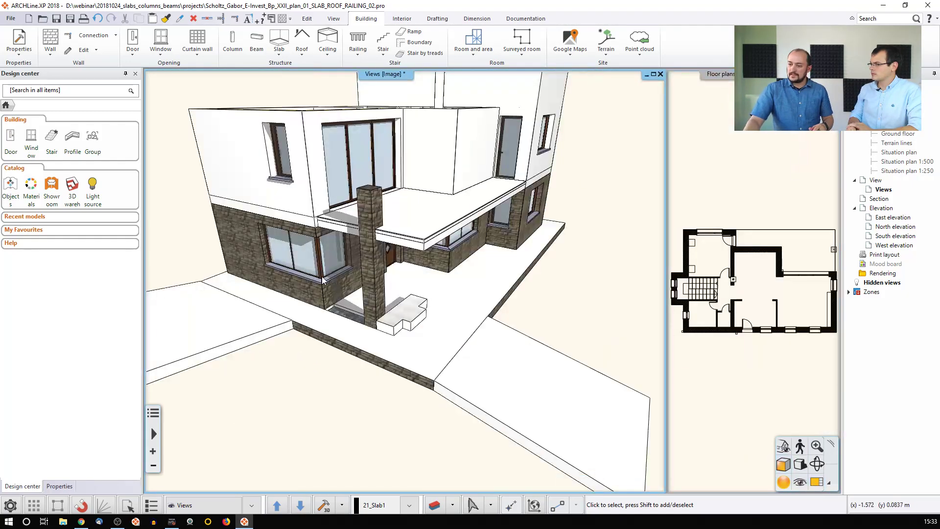
middle_click_drag(436, 174, 431, 184, "shift")
left_click(431, 218)
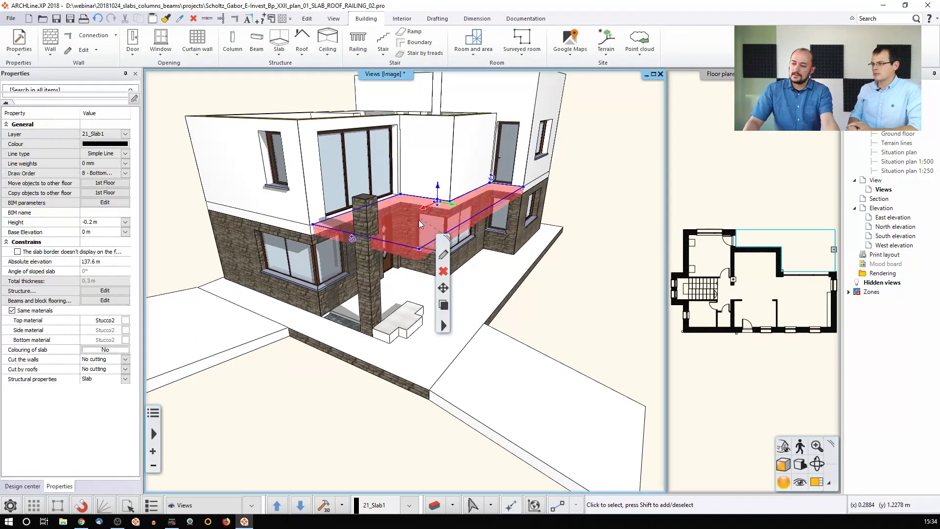
middle_click_drag(427, 218, 388, 254, "shift")
scroll(387, 258, "up", 4)
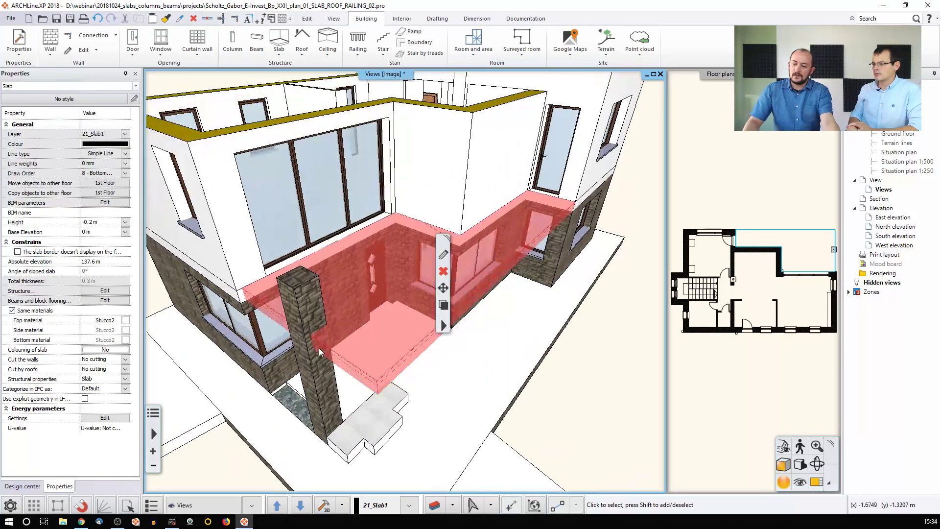
key("Escape")
left_click(356, 344)
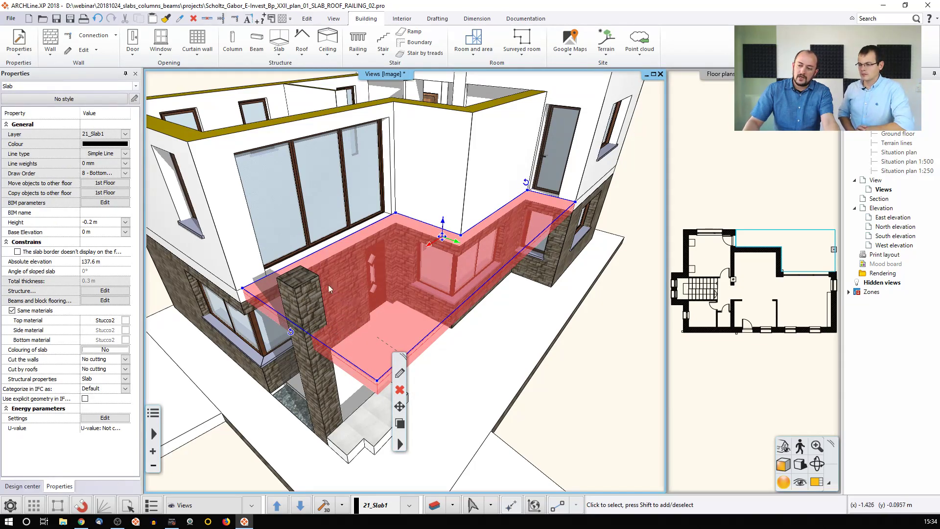
- Delete the upper stone column segment at the balcony slab's edge and undo the deletion
left_click(304, 299)
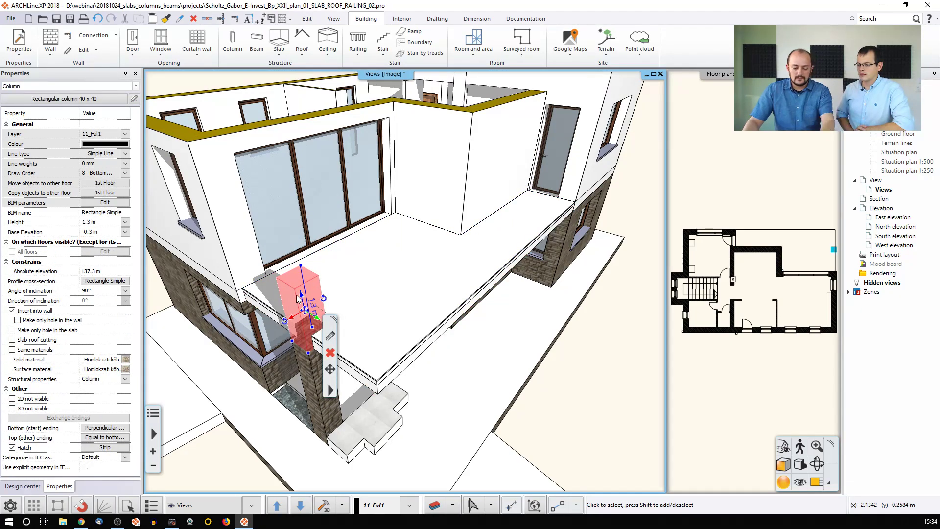
key("Delete")
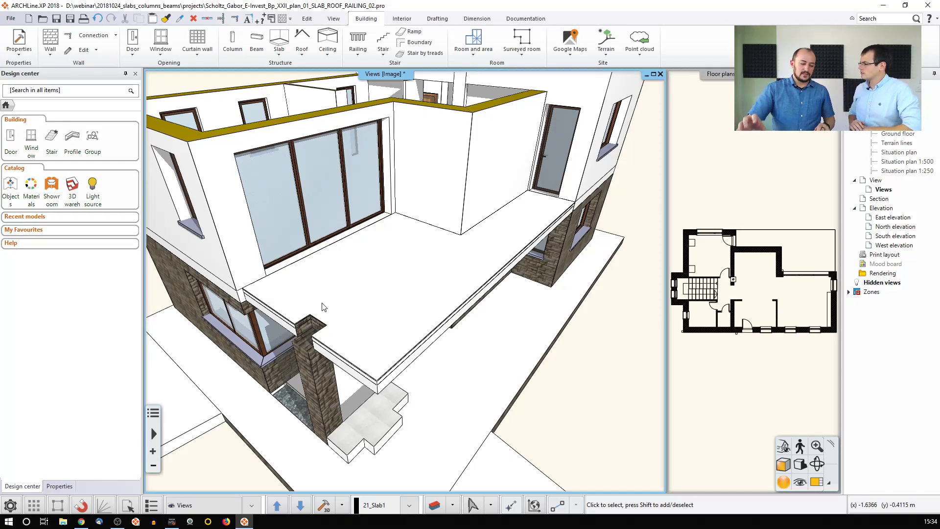
key("ctrl+z")
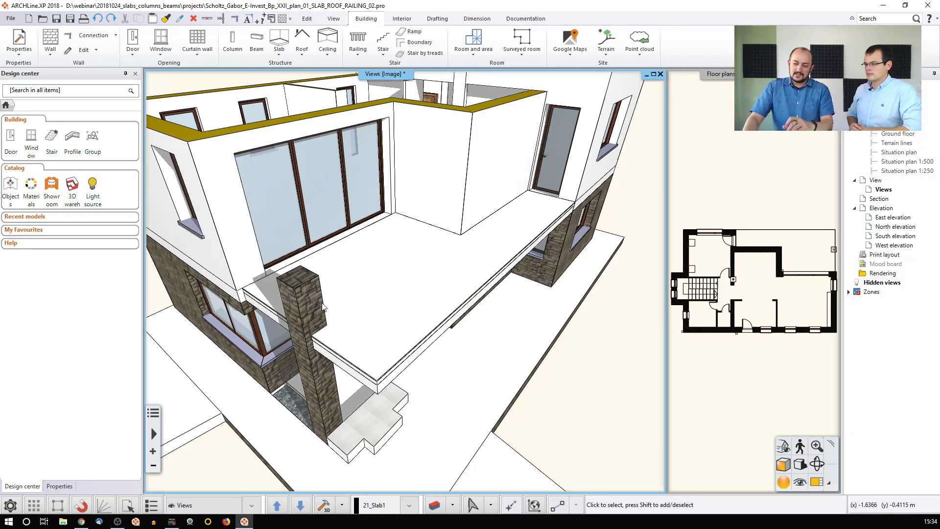
- Review the balcony slab's wall-cutting and roof-cutting options, keeping both at No cutting
left_click(371, 311)
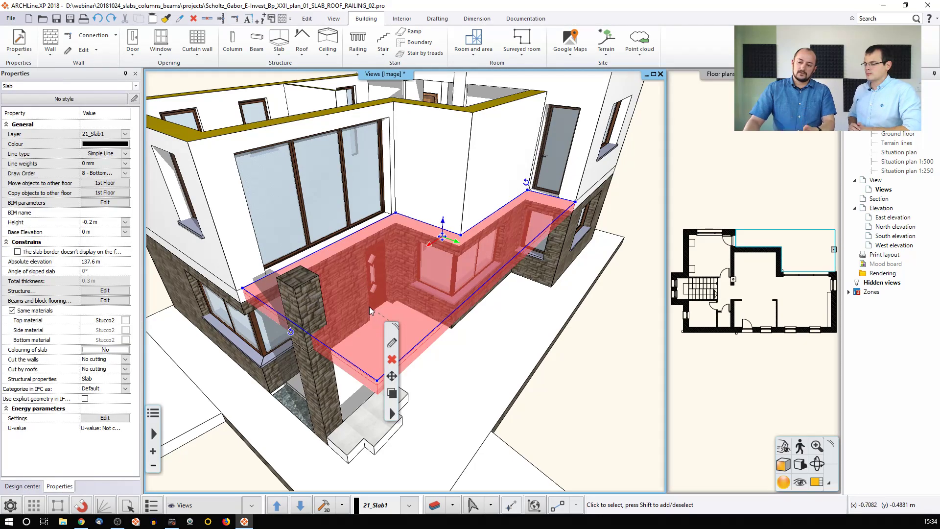
left_click(392, 344)
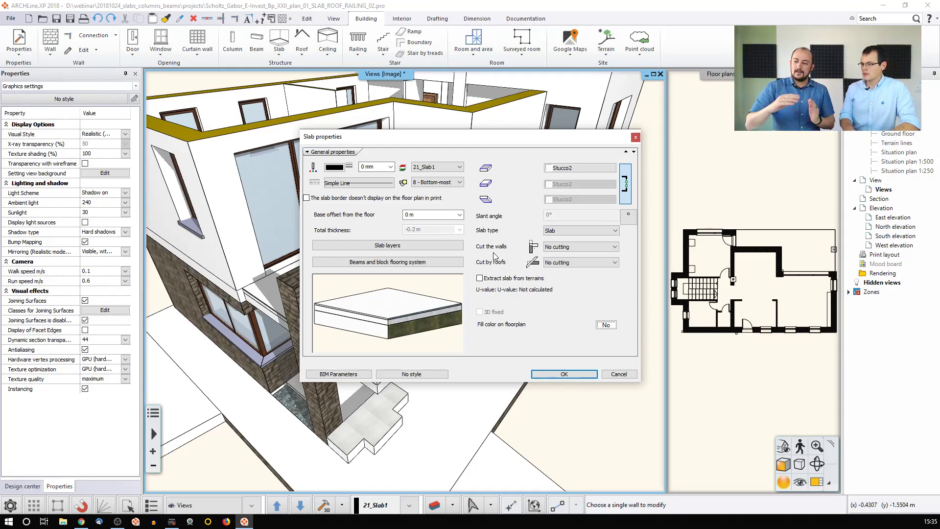
left_click(559, 248)
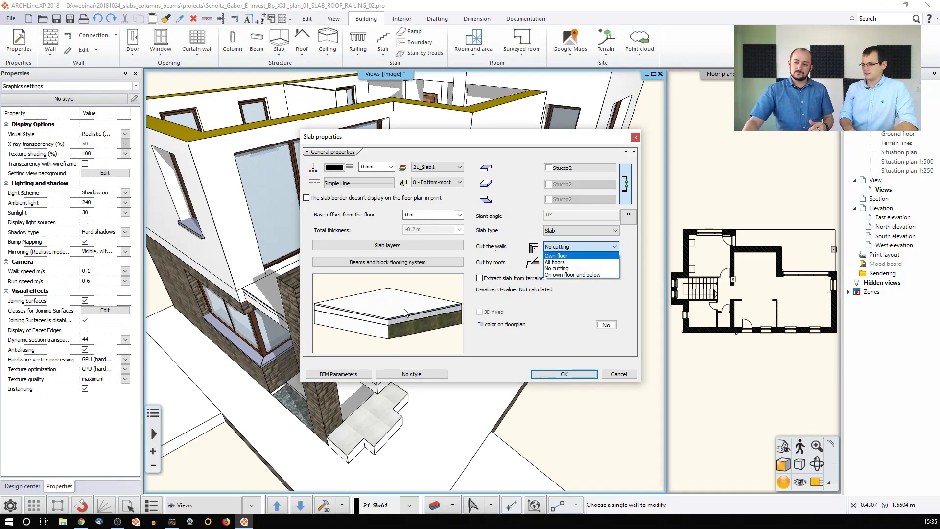
left_click(486, 248)
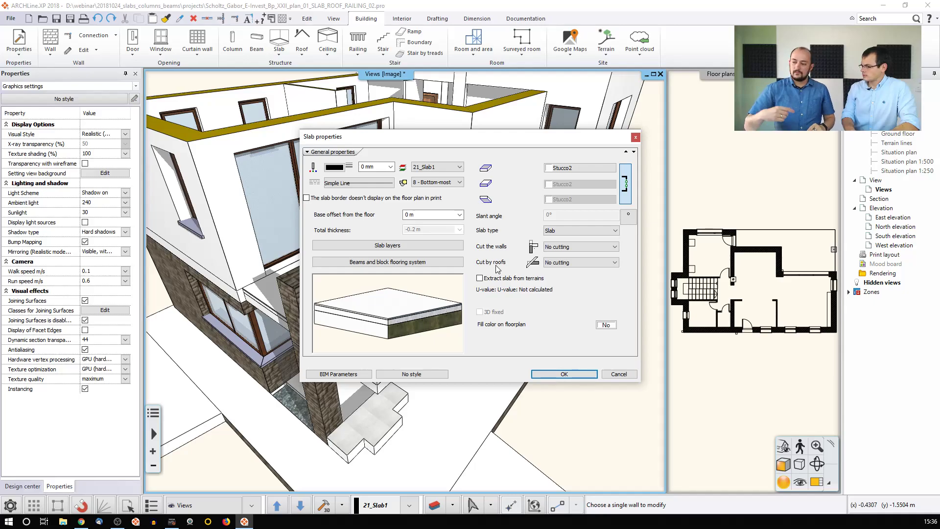
left_click(567, 264)
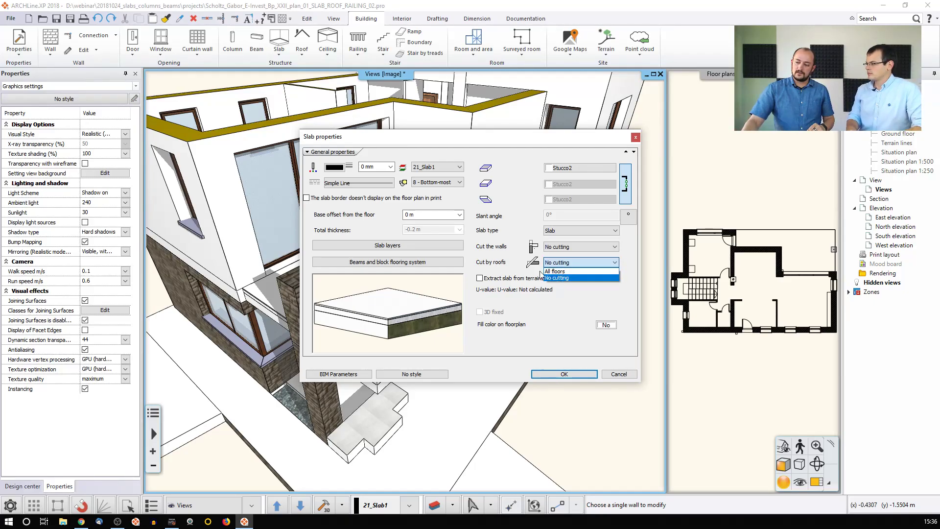
left_click(552, 278)
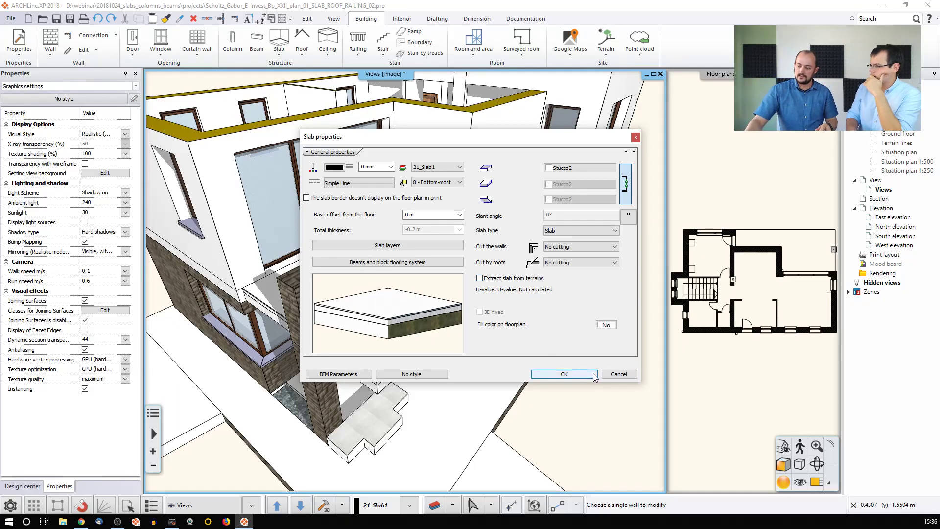
left_click(564, 374)
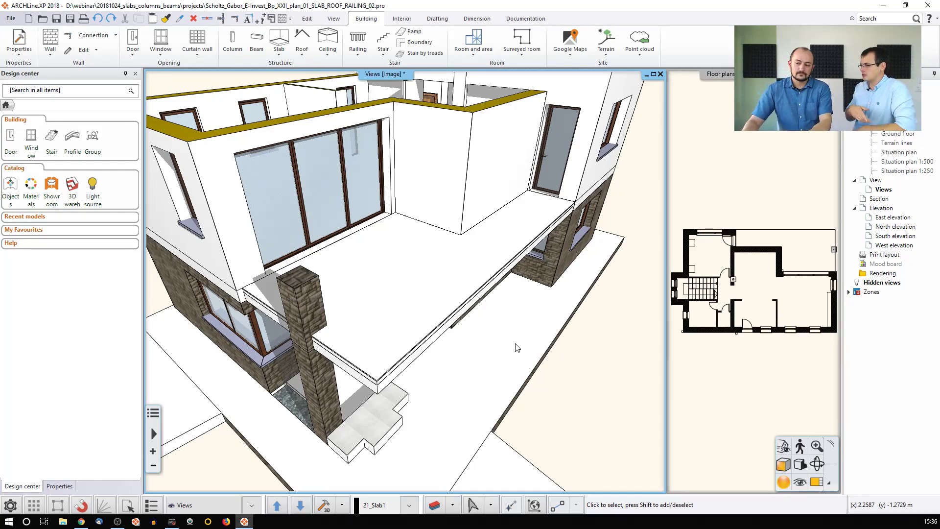
- Enable beam creation in the balcony slab's beam and block flooring system
left_click(404, 261)
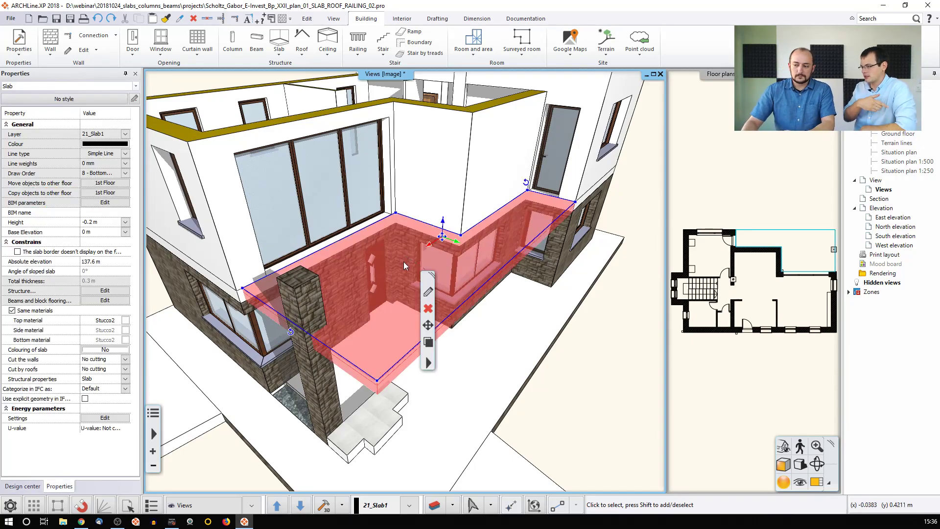
left_click(425, 294)
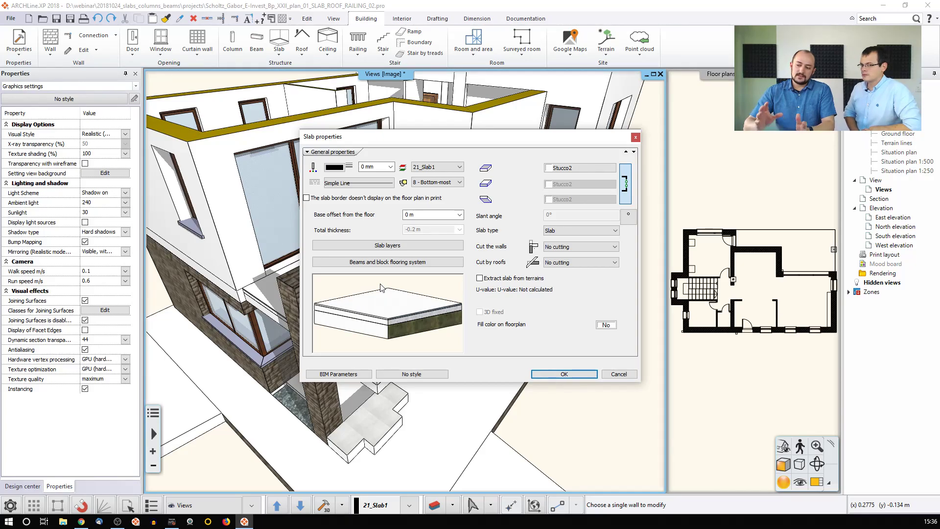
left_click(379, 263)
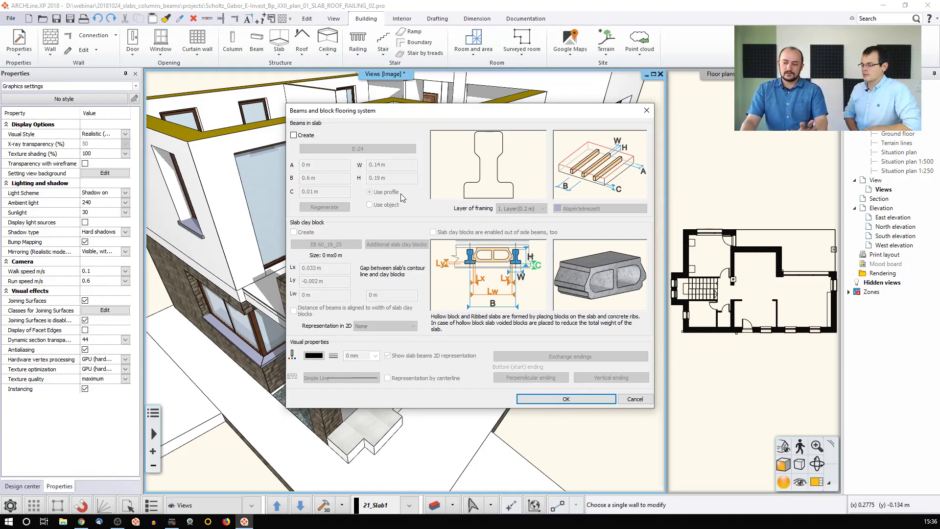
left_click(294, 136)
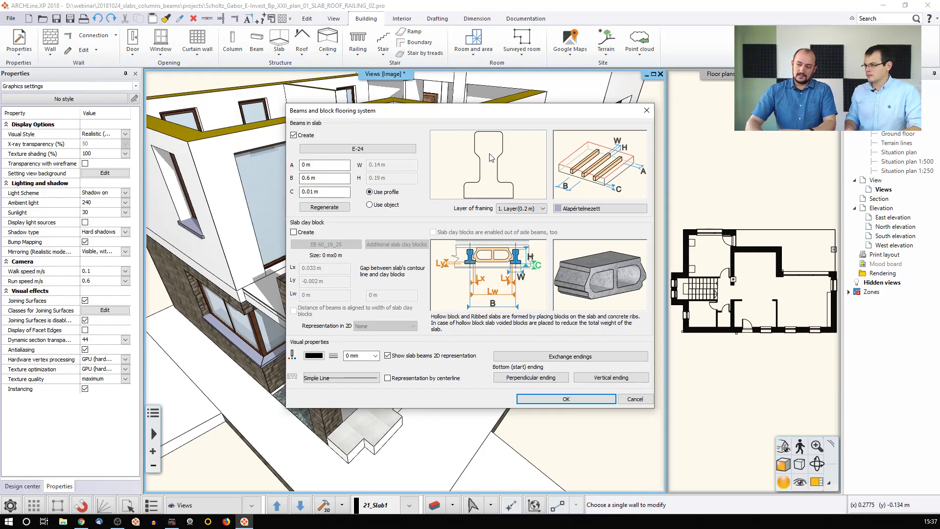
- Search the profile library for rectangle and use the square Rectangle profile for the slab beams
left_click(360, 150)
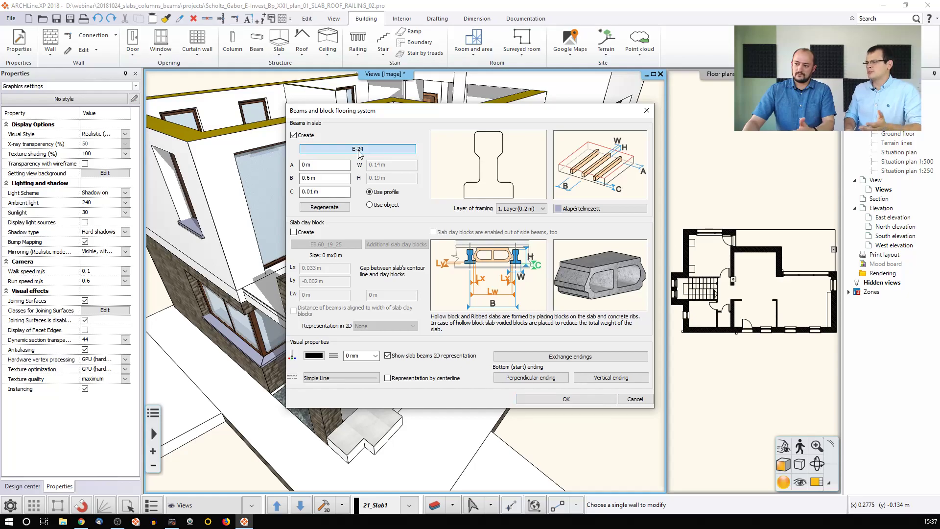
left_click(336, 257)
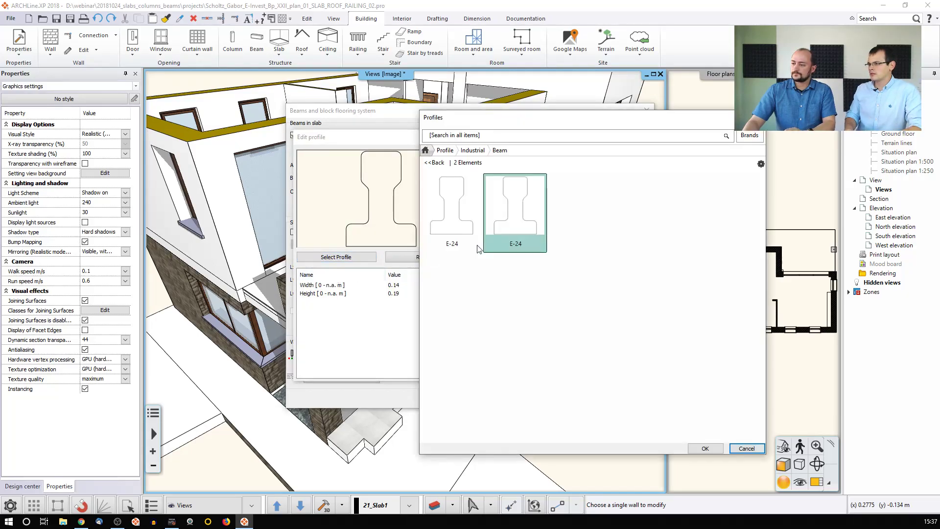
left_click(444, 151)
left_click(461, 139)
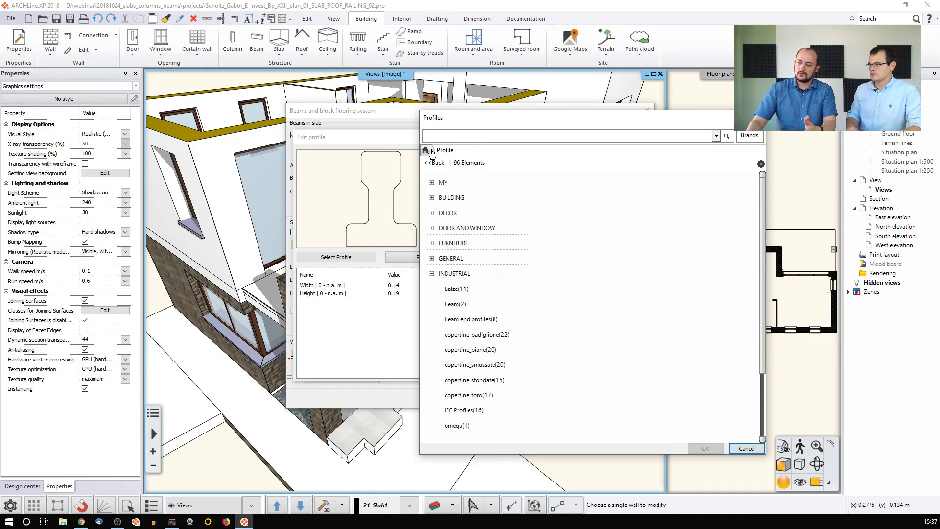
left_click(426, 150)
left_click(441, 136)
type("rectangle")
key("Return")
mouse_move(485, 271)
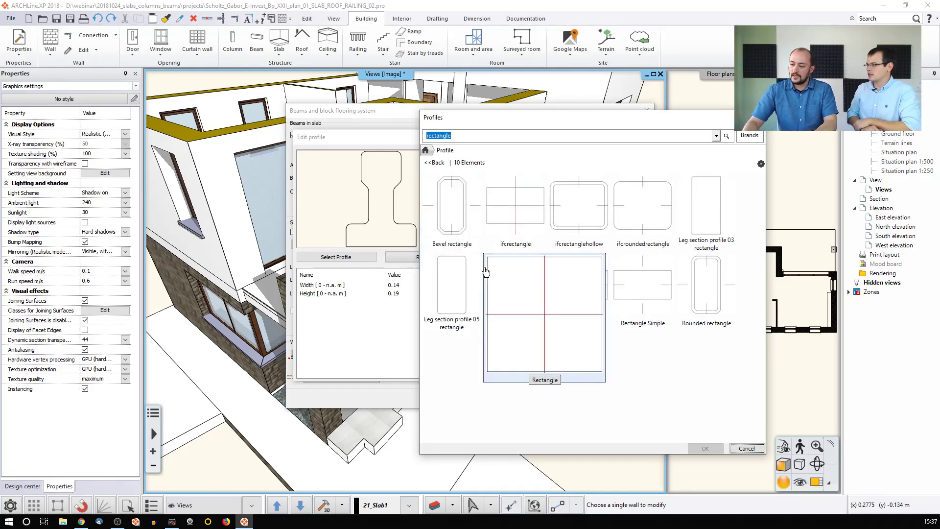
left_click(532, 306)
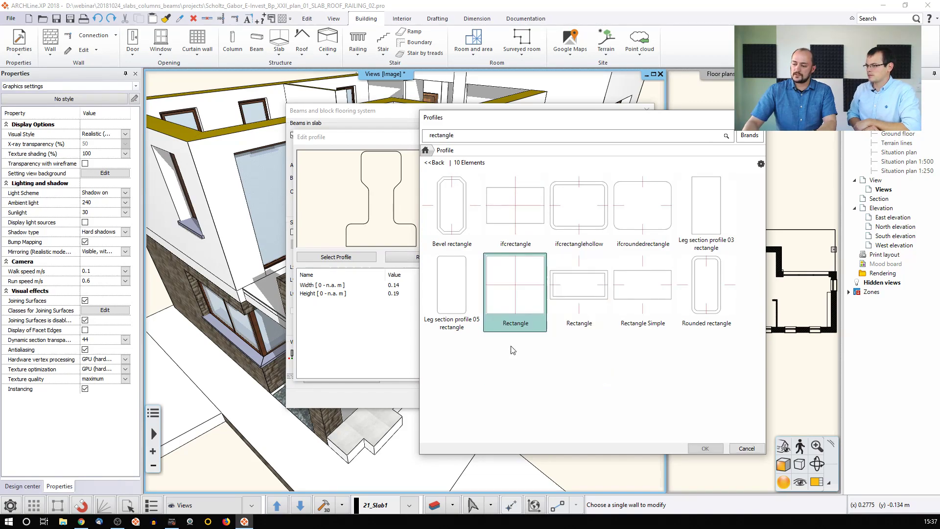
left_click(706, 449)
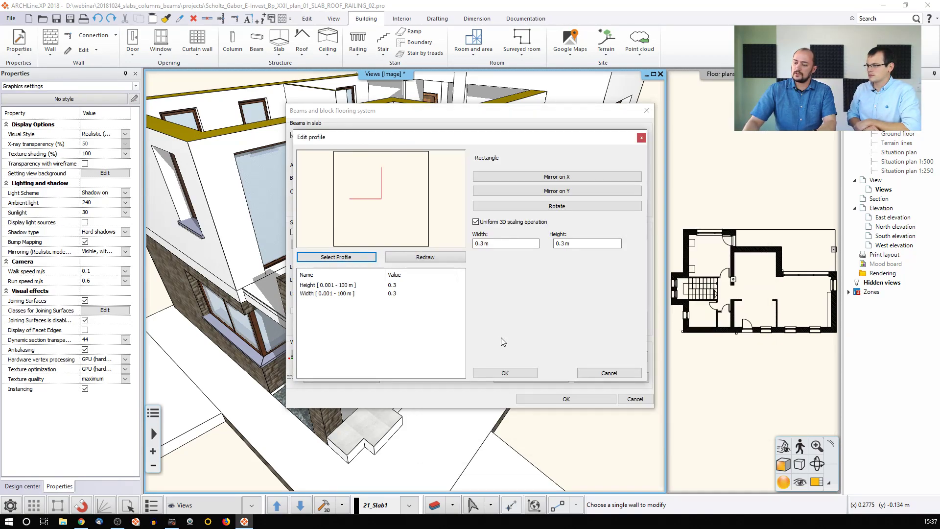
- Set the beam profile's width to 0.1 m and height to 0.2 m with uniform 3D scaling turned off
left_click(496, 243)
left_click_drag(481, 244, 491, 245)
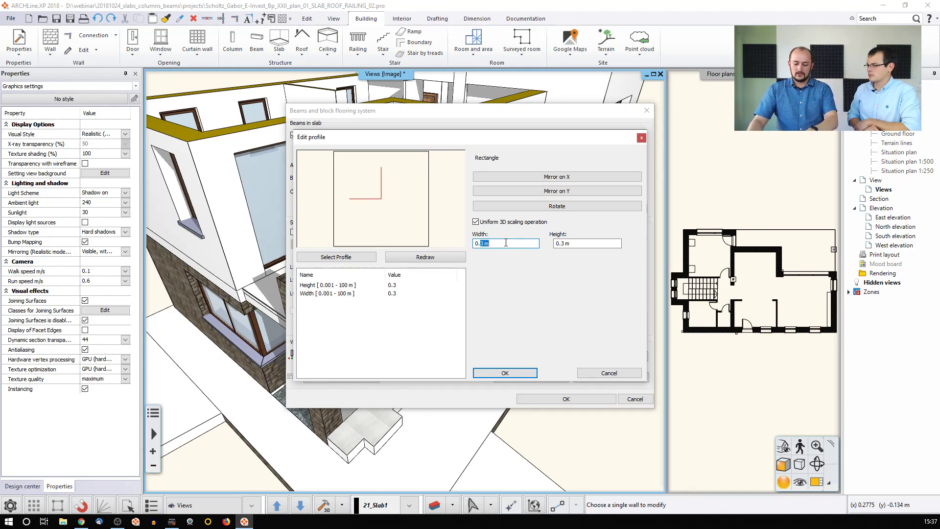
type("1")
key("Tab")
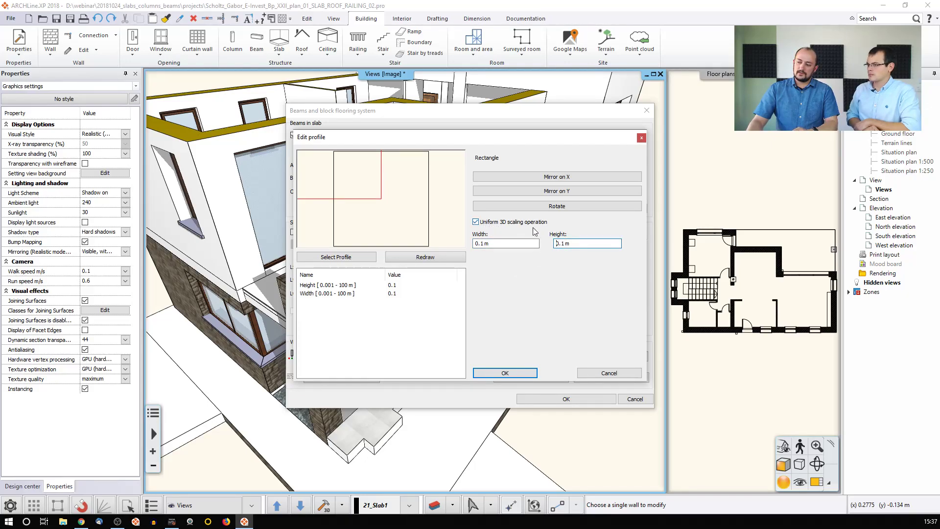
left_click(476, 223)
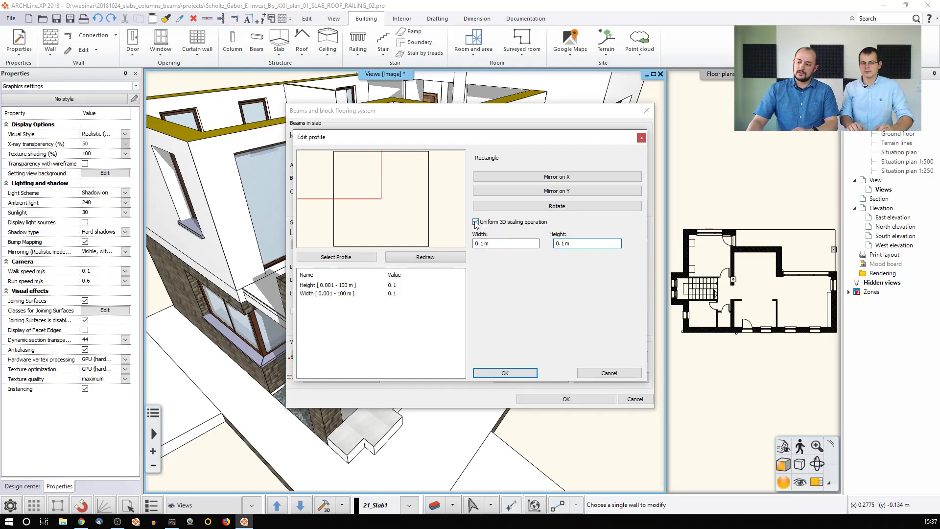
left_click_drag(561, 243, 597, 241)
key("Tab")
left_click(497, 372)
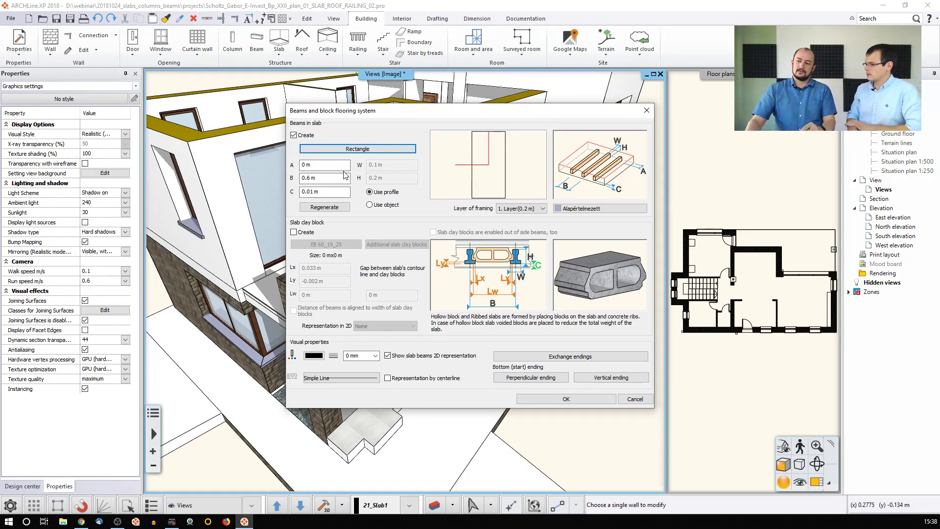
- Keep 1. Layer (0.2 m) as the layer of framing and apply the beam system to the balcony slab
left_click(316, 192)
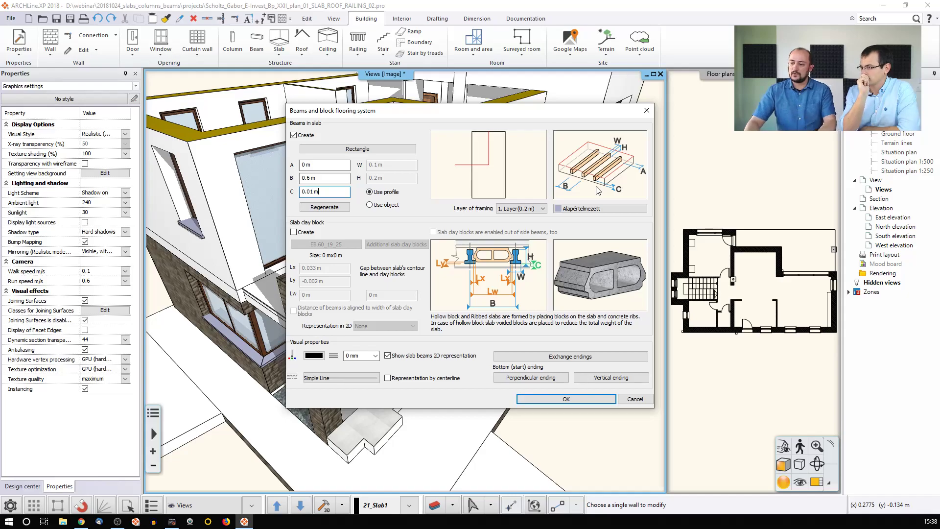
left_click(518, 209)
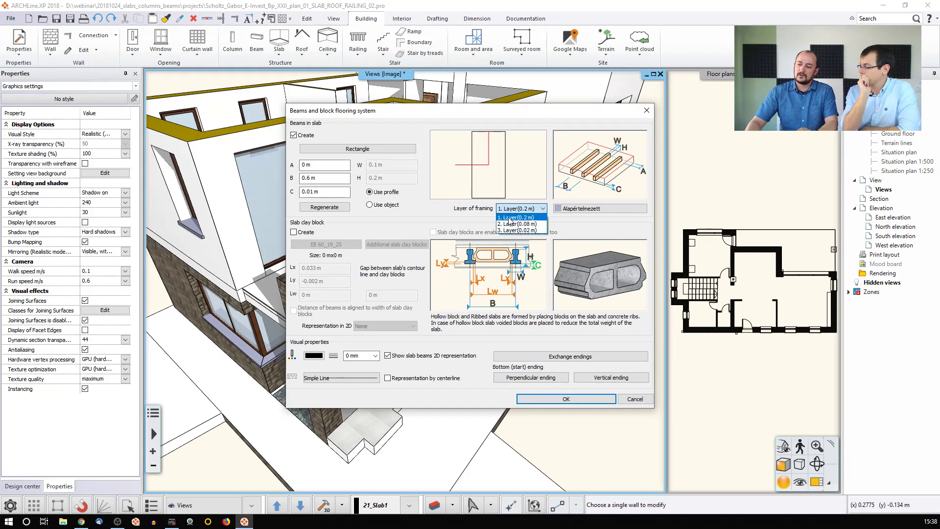
left_click(520, 219)
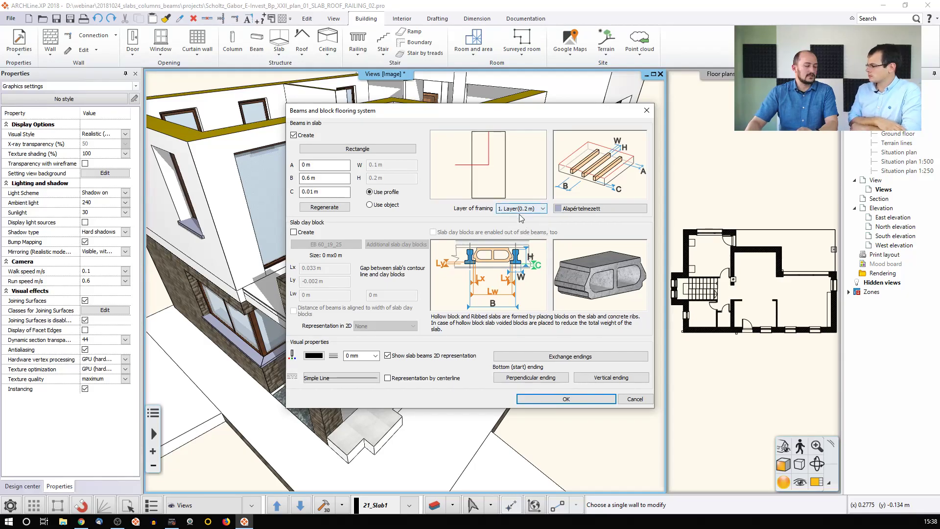
left_click(547, 401)
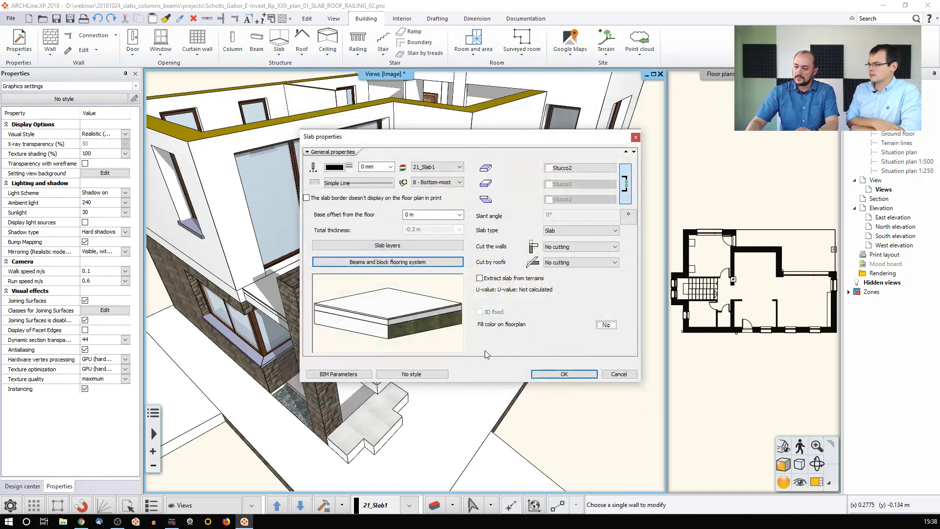
left_click(565, 371)
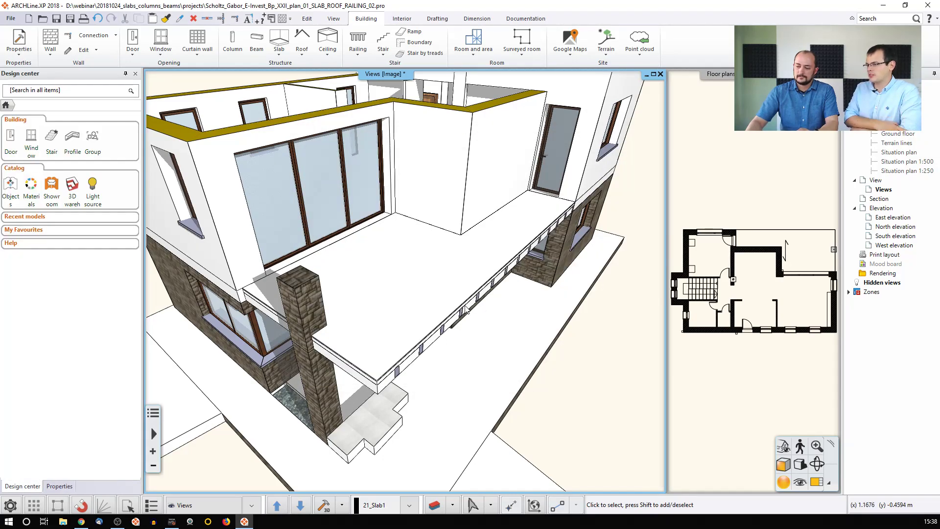
- Hide the balcony slab's Concrete2 layer in 3D and apply the slab properties
middle_click_drag(449, 276, 406, 221)
scroll(406, 225, "up", 5)
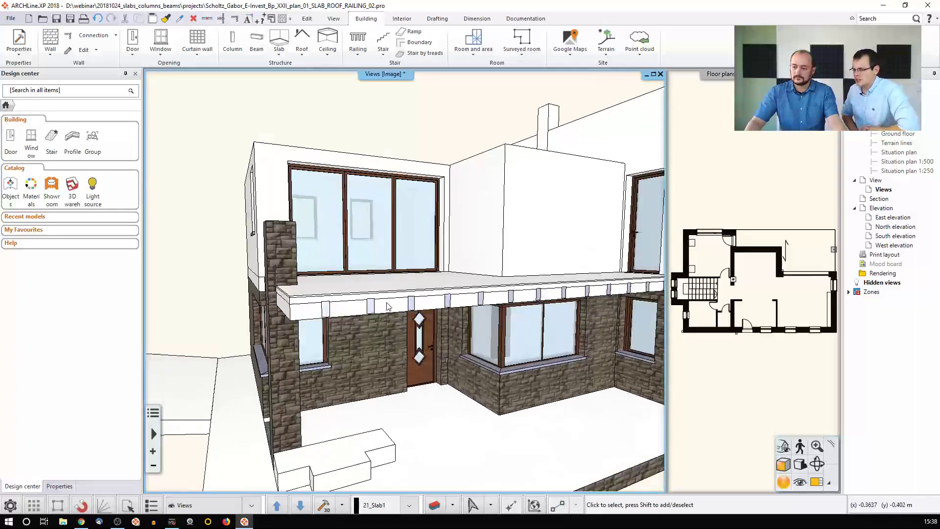
scroll(475, 315, "up", 5)
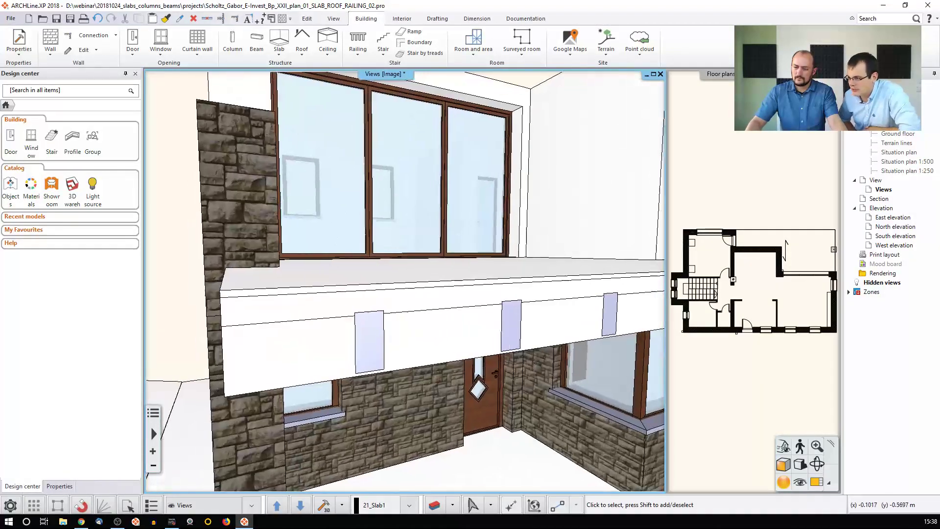
middle_click_drag(474, 315, 482, 345)
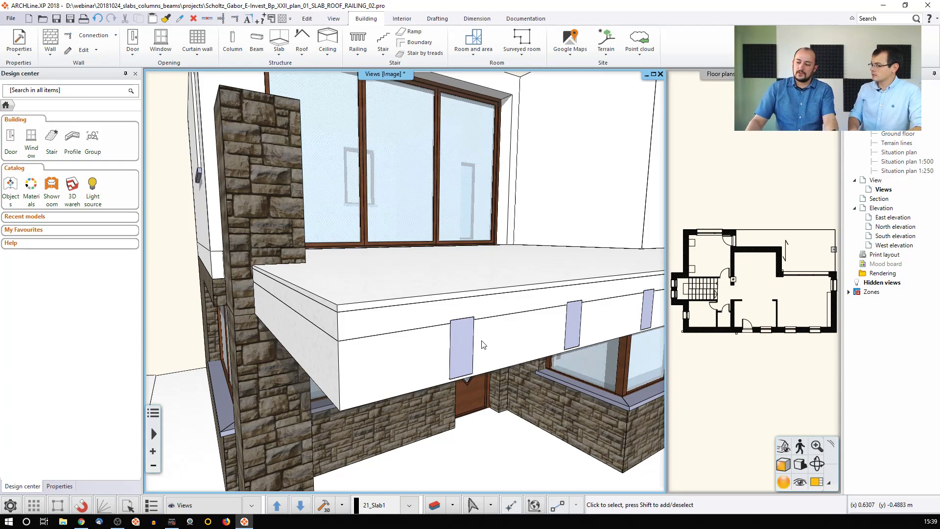
left_click(483, 345)
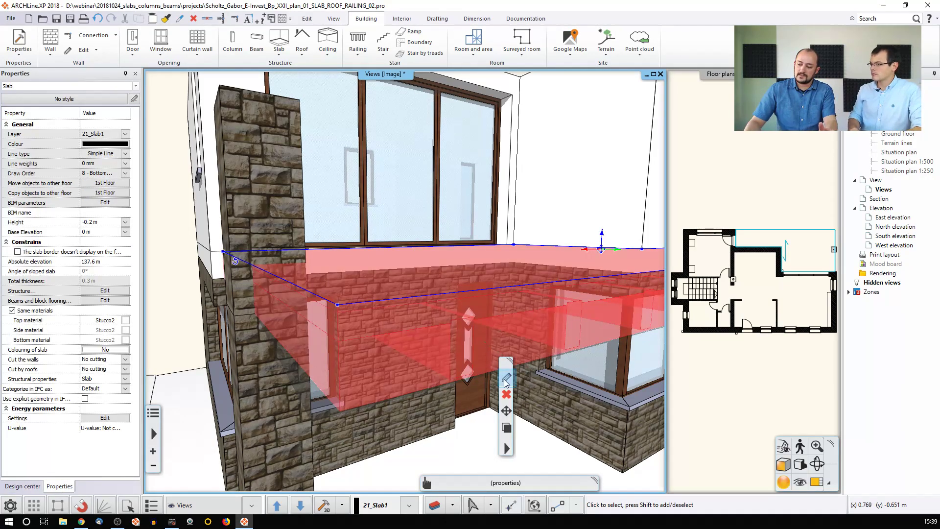
left_click(506, 378)
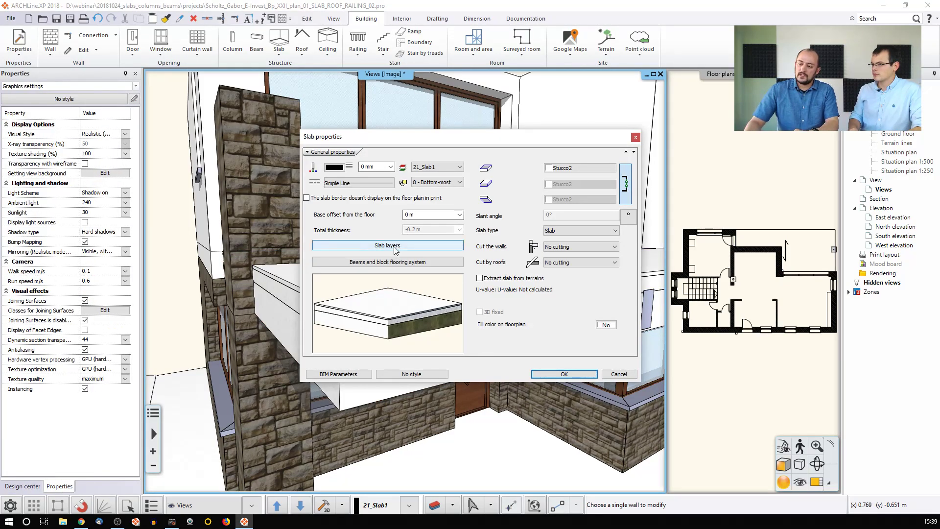
left_click(396, 250)
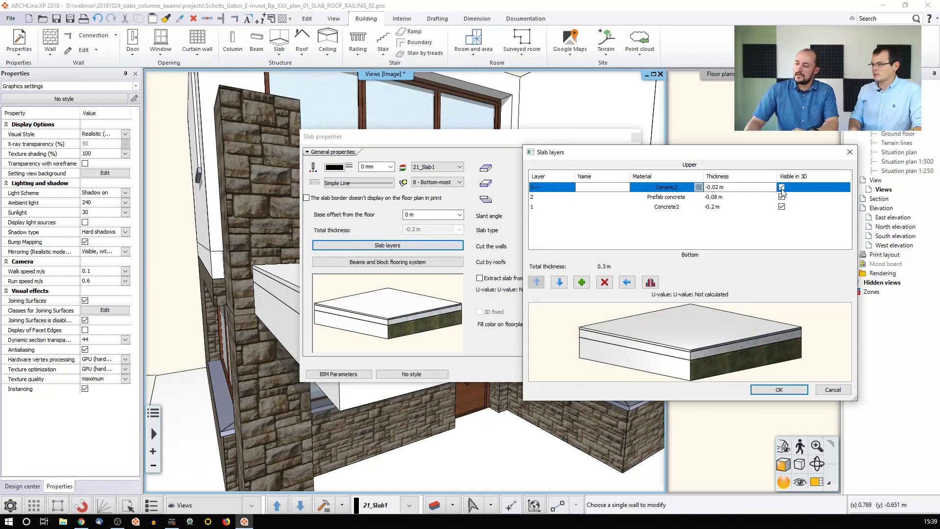
left_click(782, 207)
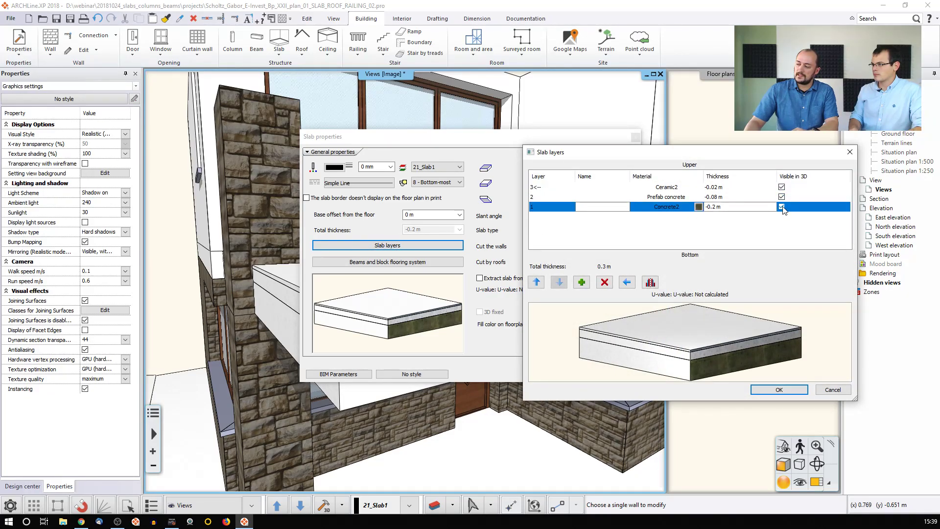
left_click(782, 207)
left_click(778, 390)
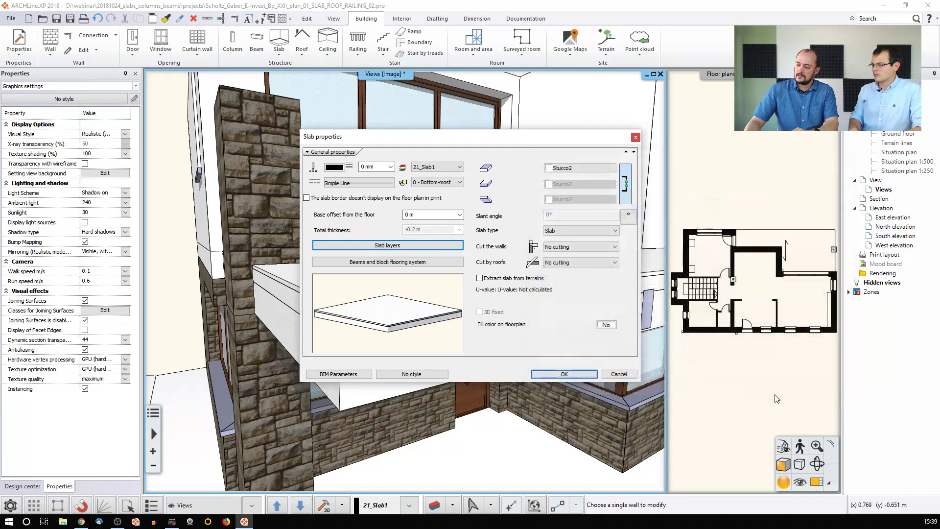
left_click(568, 374)
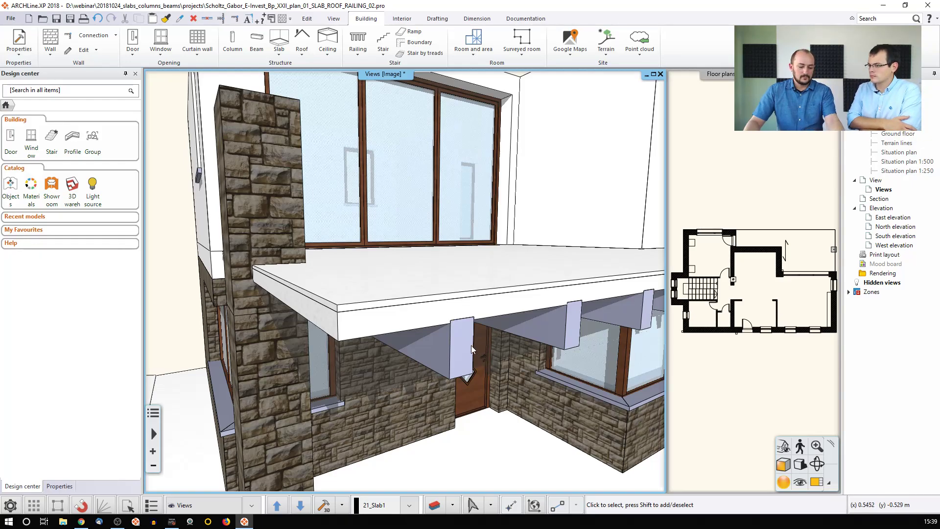
- Delete the Concrete2 layer from the balcony slab's structure and apply the slab properties
double_click(457, 331)
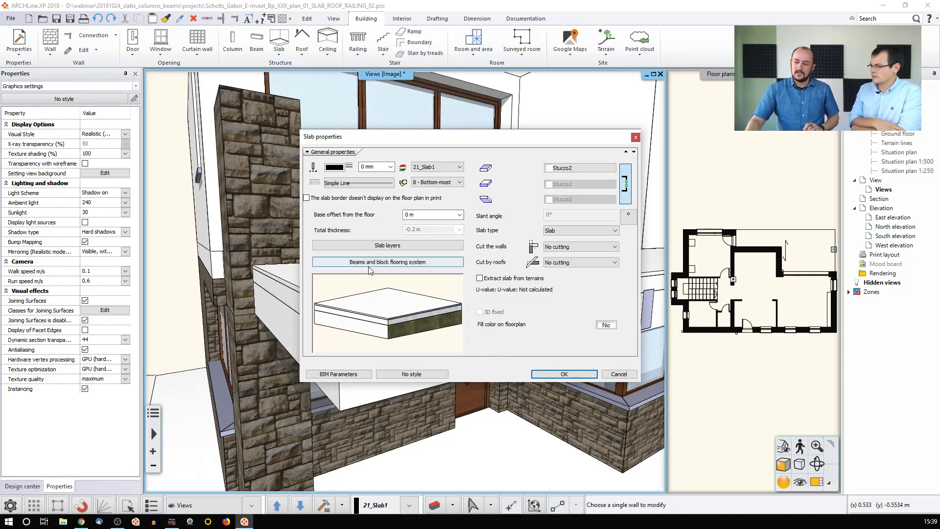
left_click(392, 246)
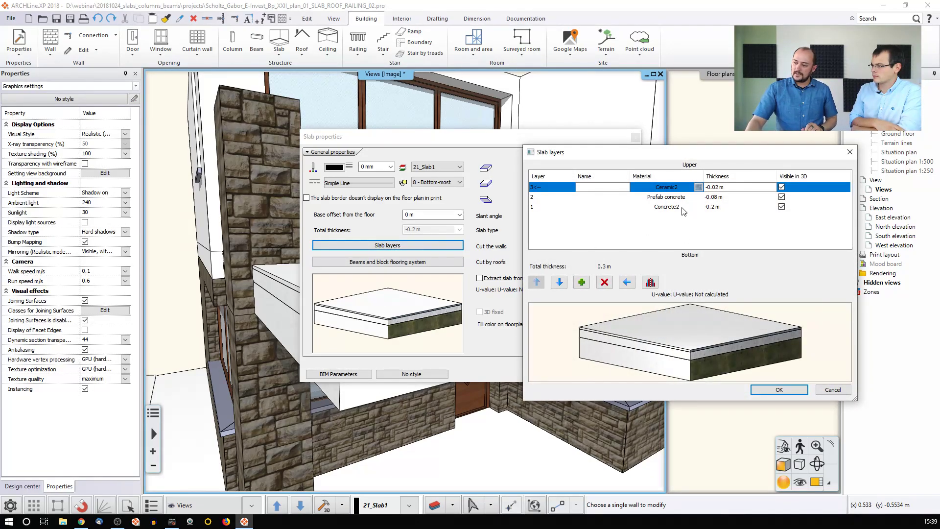
left_click(686, 207)
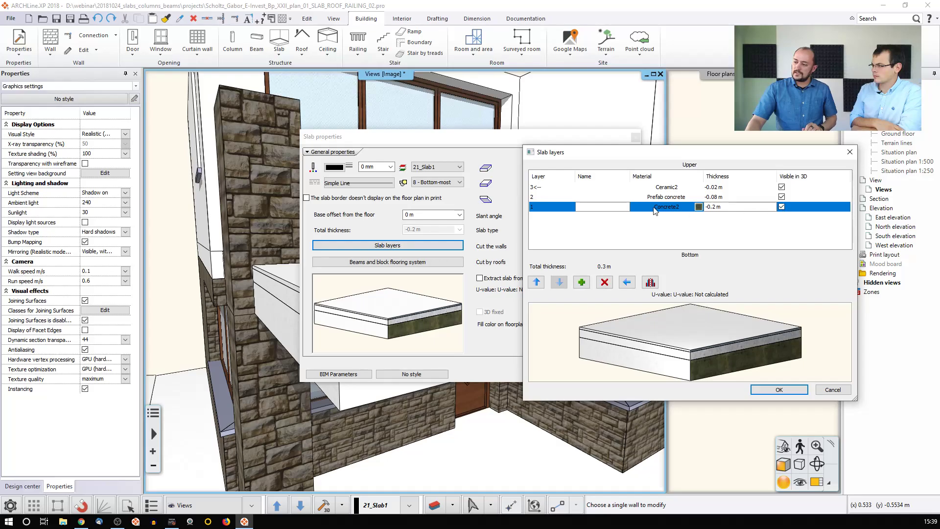
left_click(605, 283)
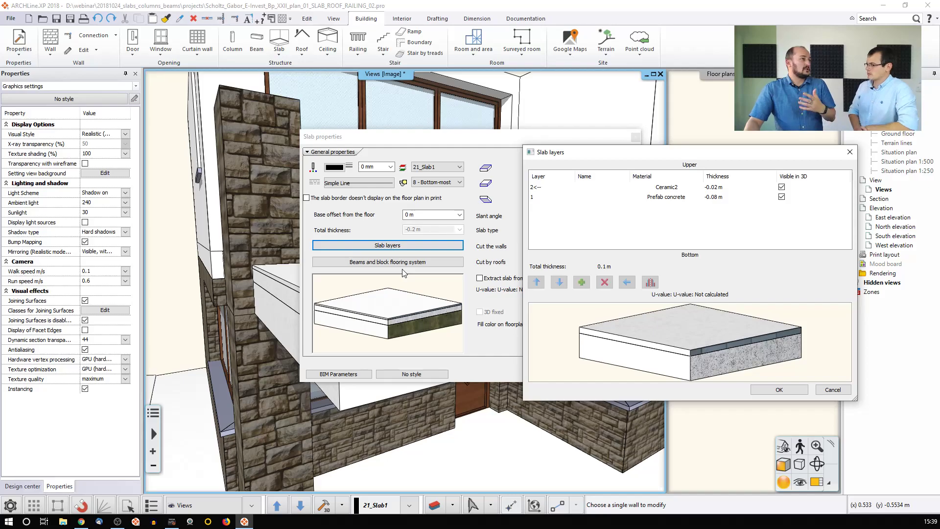
left_click(779, 390)
left_click(565, 376)
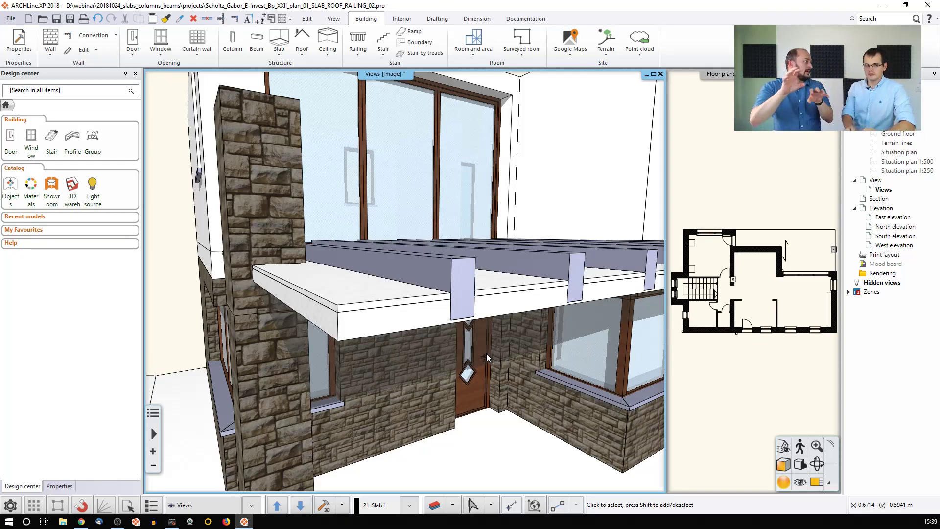
- Delete the Prefab concrete layer from the balcony slab's structure, leaving only the 0.02 m Ceramic2 layer
left_click(463, 293)
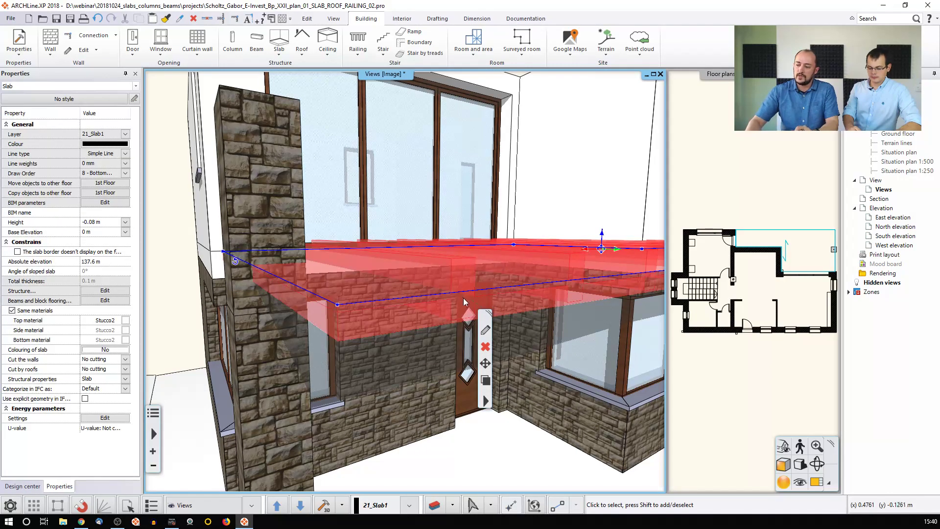
left_click(488, 334)
left_click(385, 245)
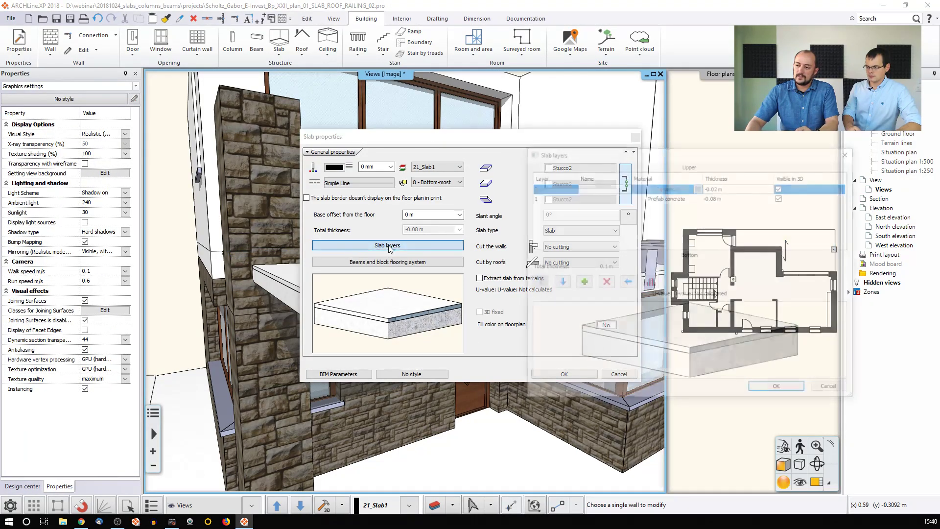
left_click(667, 200)
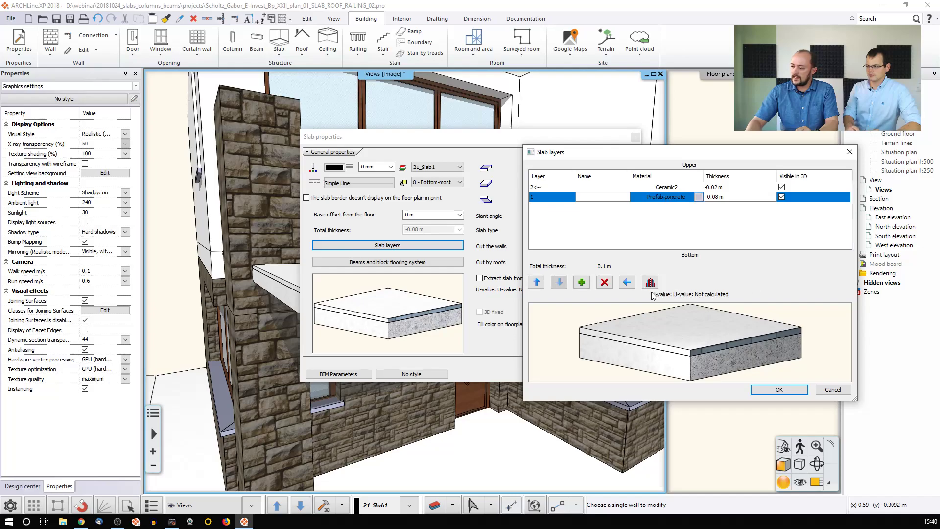
left_click(605, 283)
left_click(720, 188)
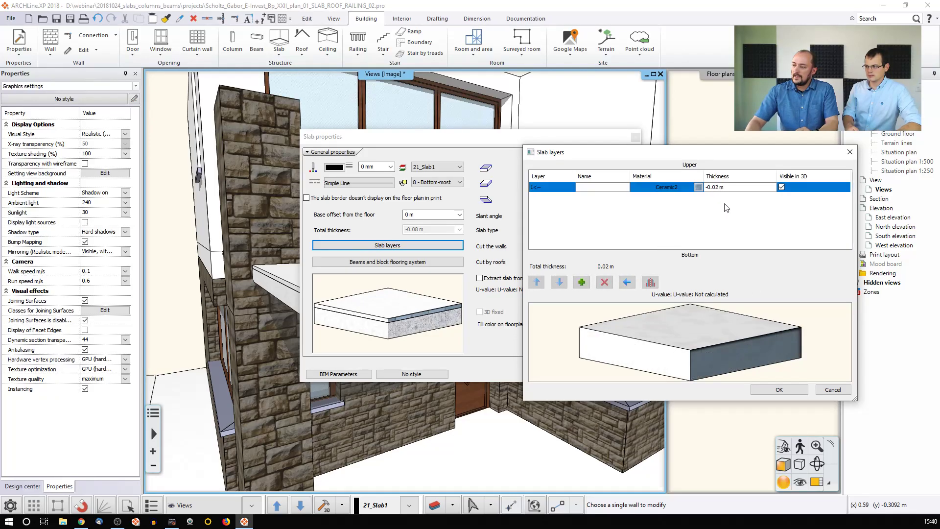
left_click(779, 389)
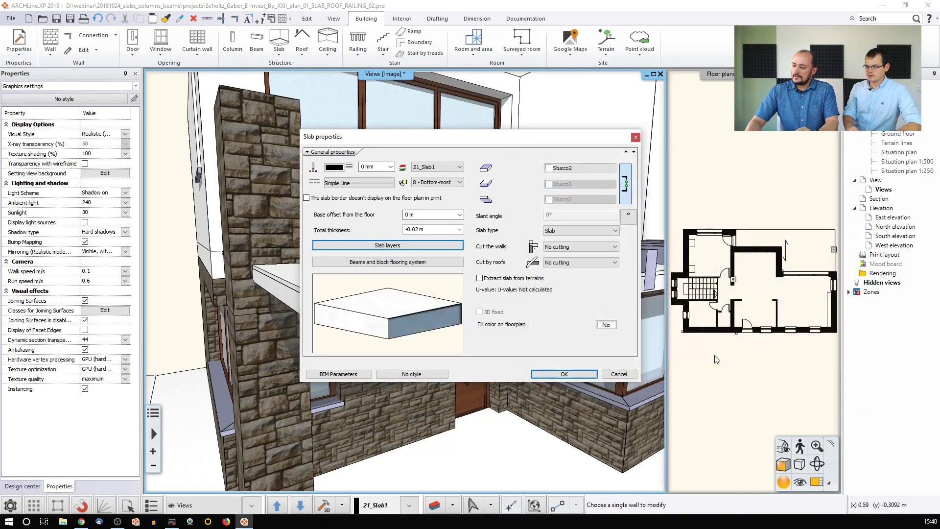
- Set the slab beams' offset C to -0.2 m in the beams and block flooring system and apply the slab properties
left_click(377, 263)
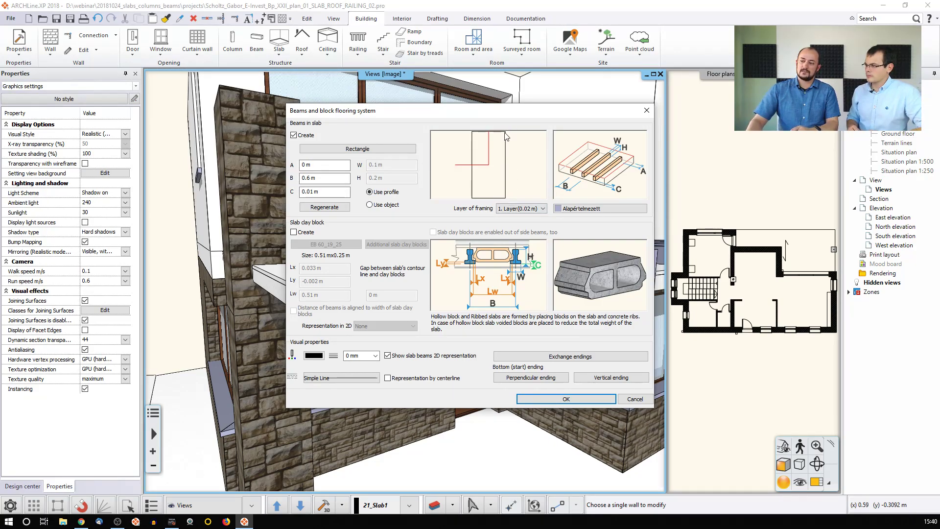
left_click(310, 194)
left_click_drag(308, 192, 342, 189)
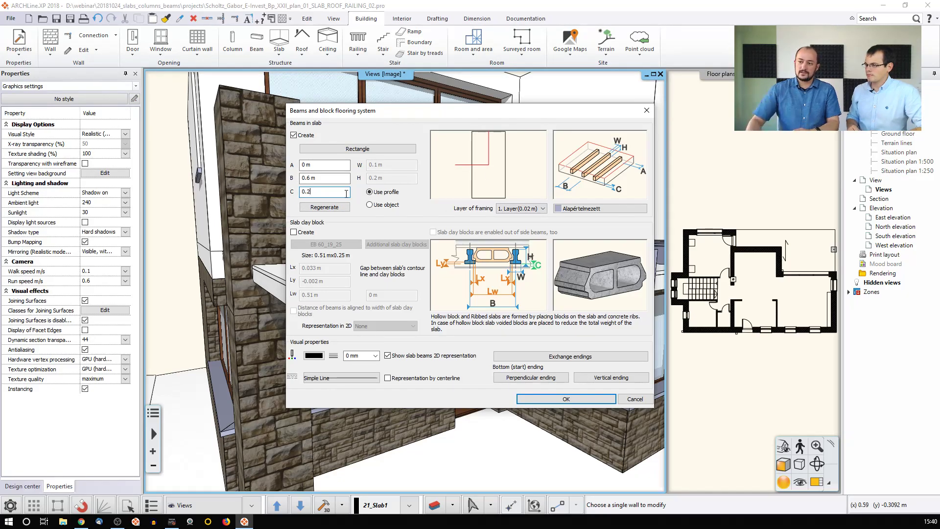
left_click(331, 192)
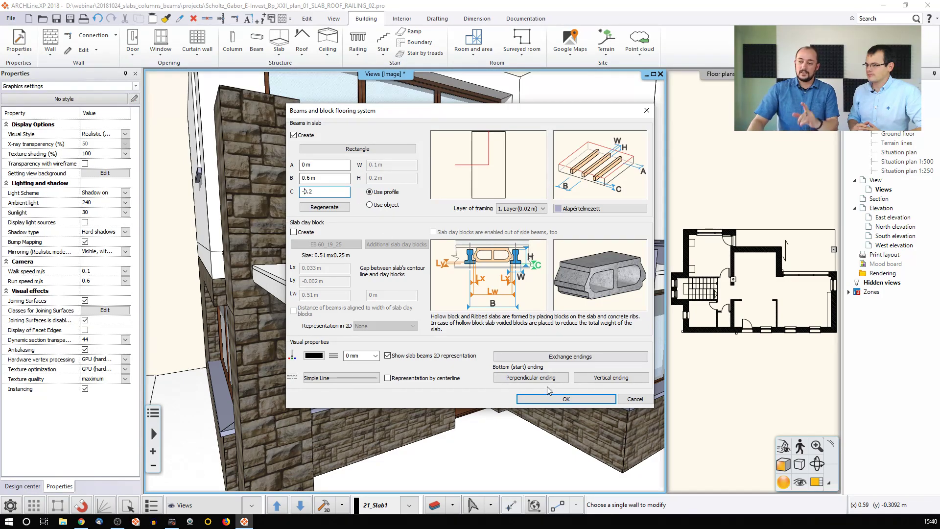
left_click(545, 402)
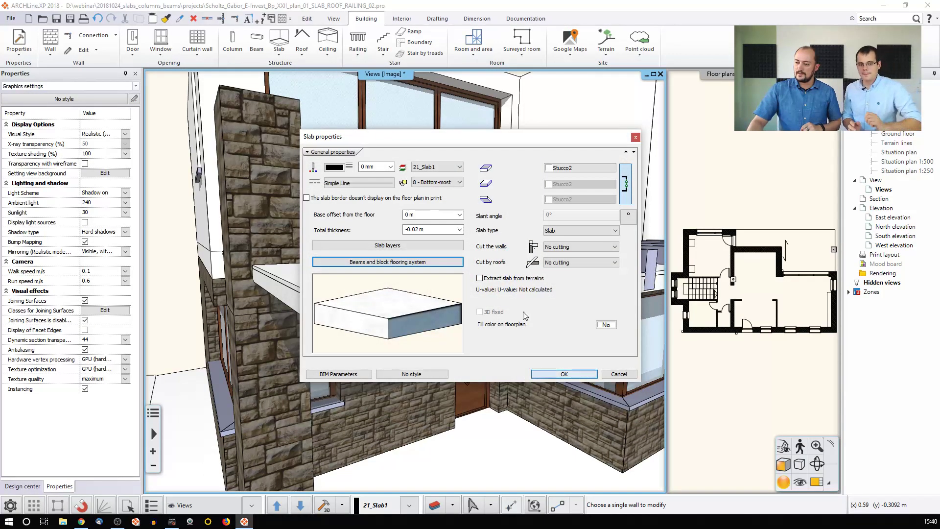
left_click(559, 375)
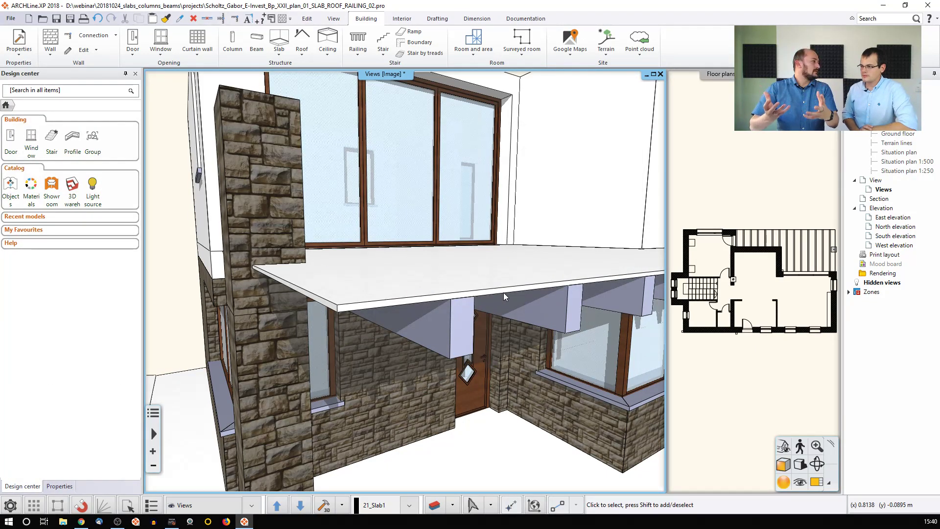
- Review the balcony slab's layers and its beams and block flooring settings, closing the properties without changes
left_click(465, 309)
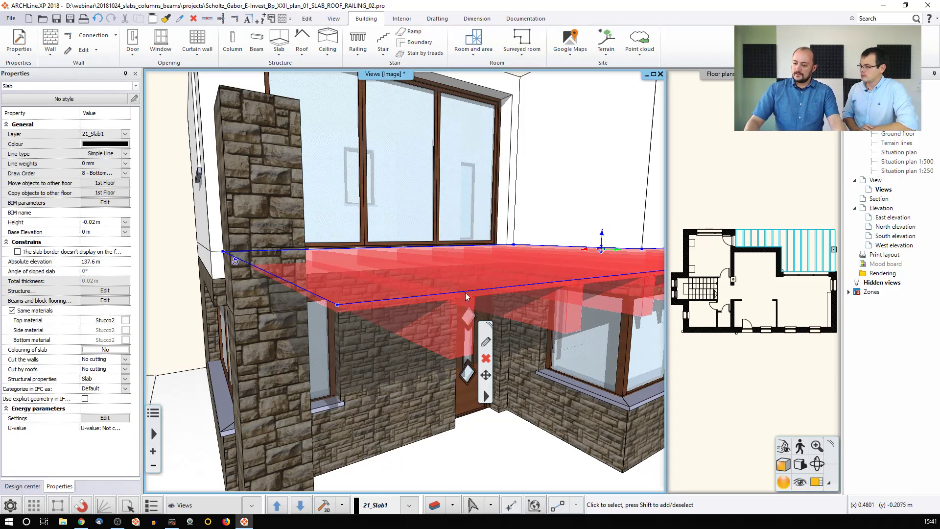
left_click(455, 269)
left_click(477, 304)
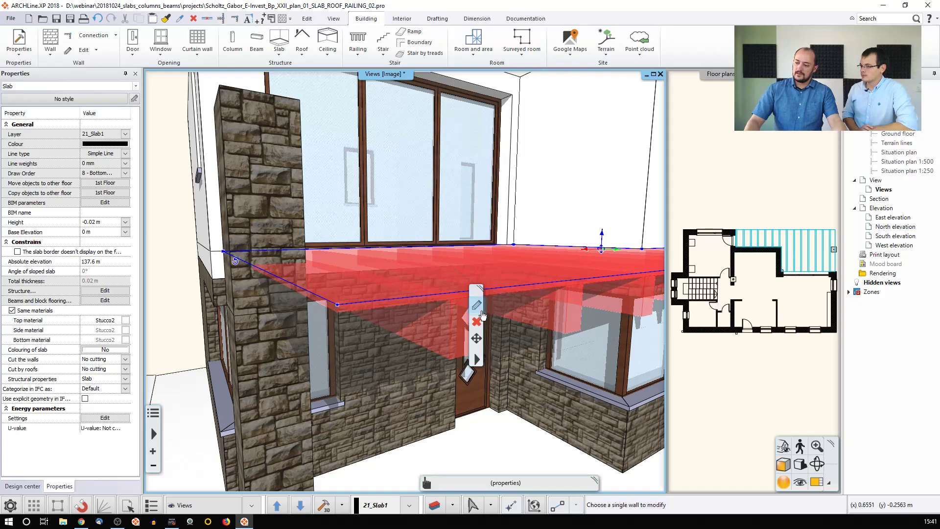
left_click(423, 245)
key("Escape")
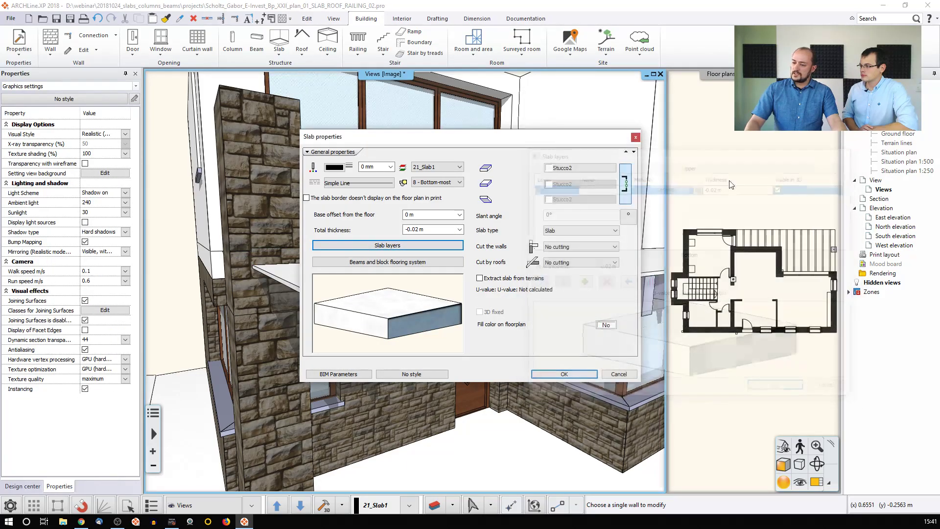
left_click(438, 261)
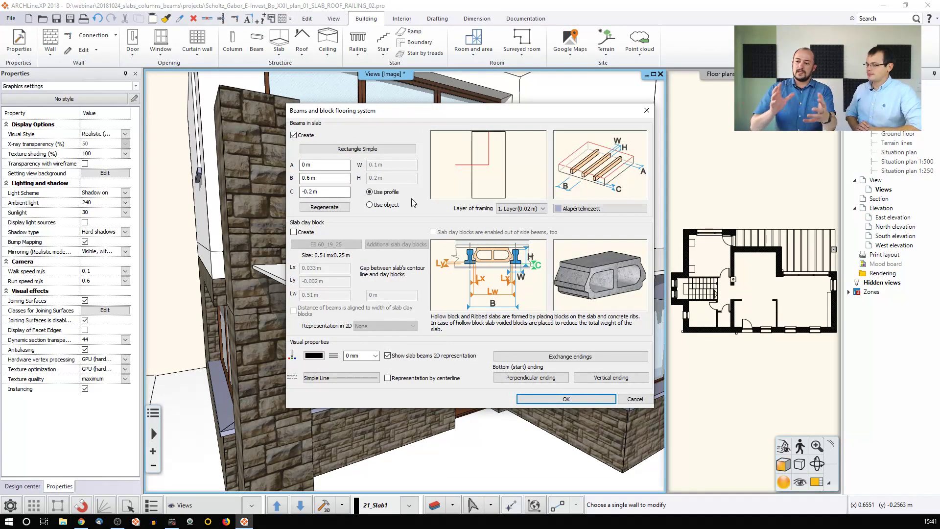
left_click(634, 399)
left_click(613, 372)
- Swap the 1st Floor plan into the large window in place of the 3D view
left_click(762, 296)
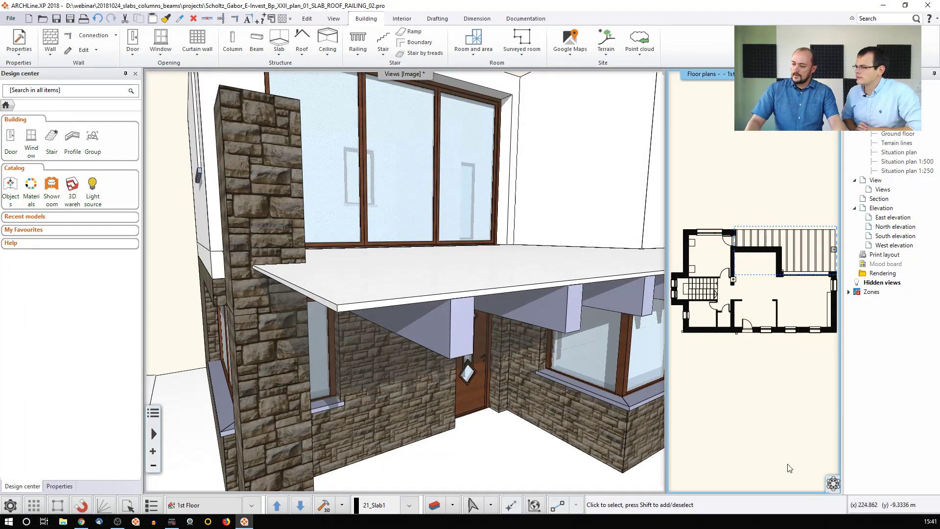
left_click(789, 275)
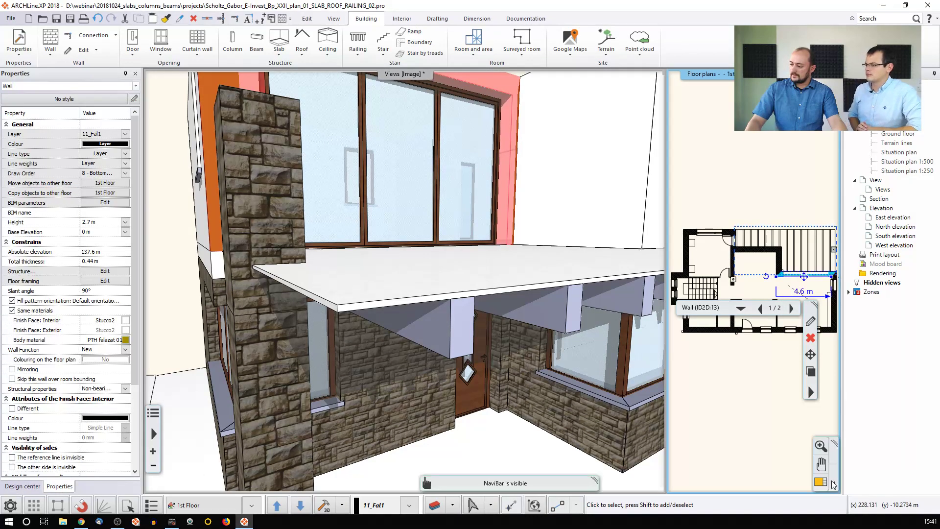
left_click(821, 481)
middle_click_drag(507, 281, 483, 326)
- Try a horizontal span direction for the balcony slab's beams on the 1st Floor plan
left_click(475, 206)
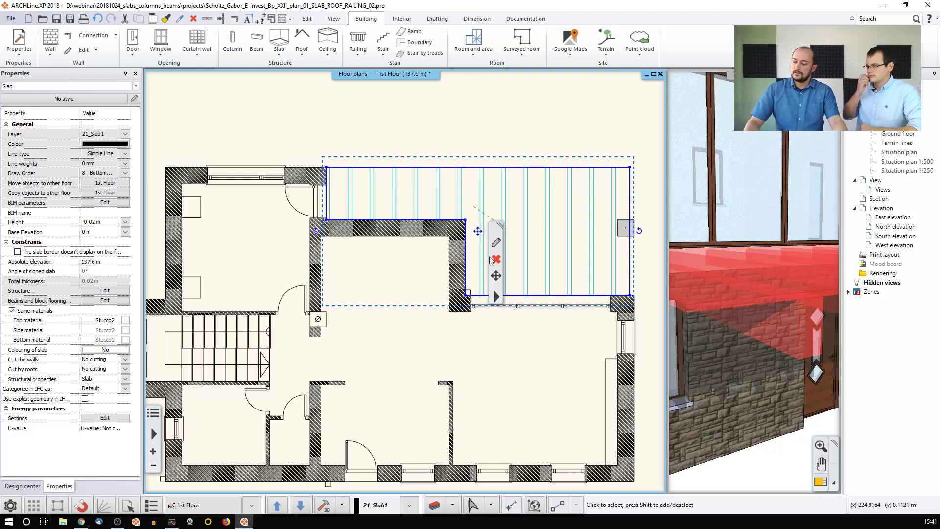
right_click(508, 285)
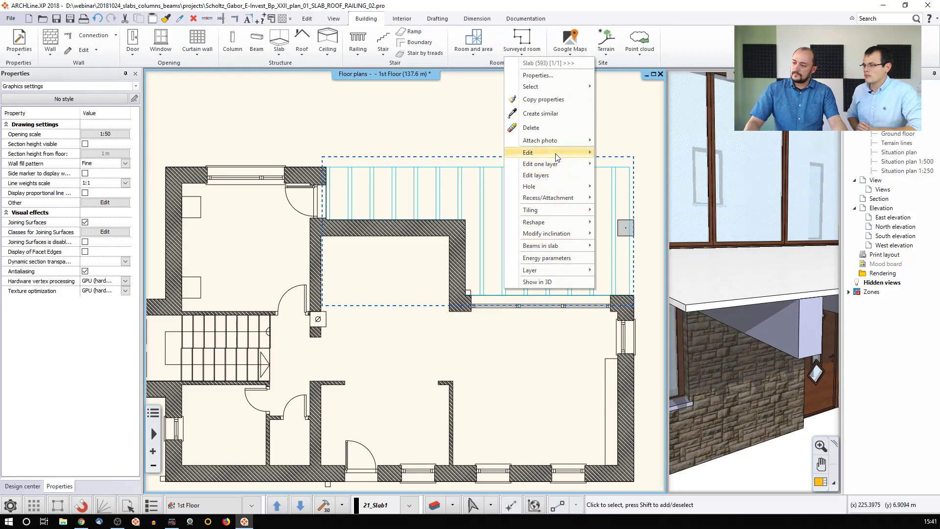
mouse_move(554, 165)
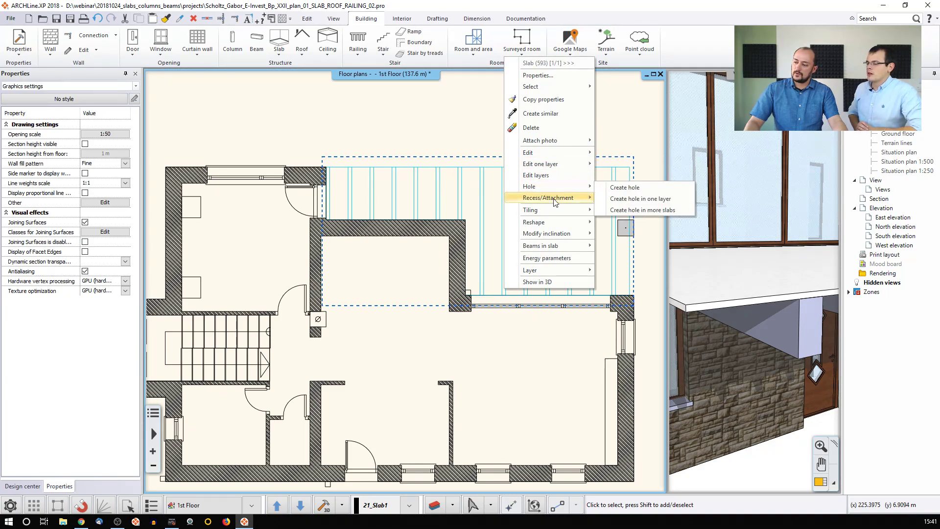
mouse_move(557, 237)
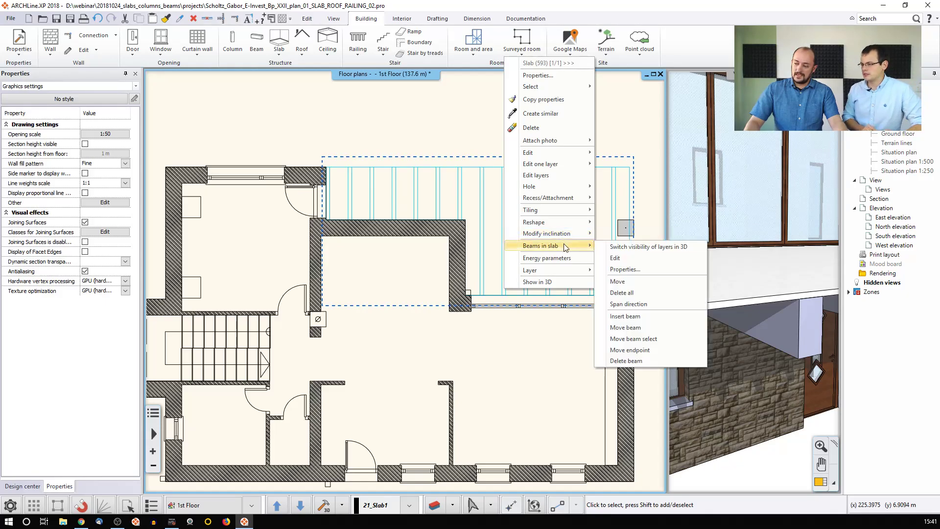
left_click(632, 304)
left_click(508, 222)
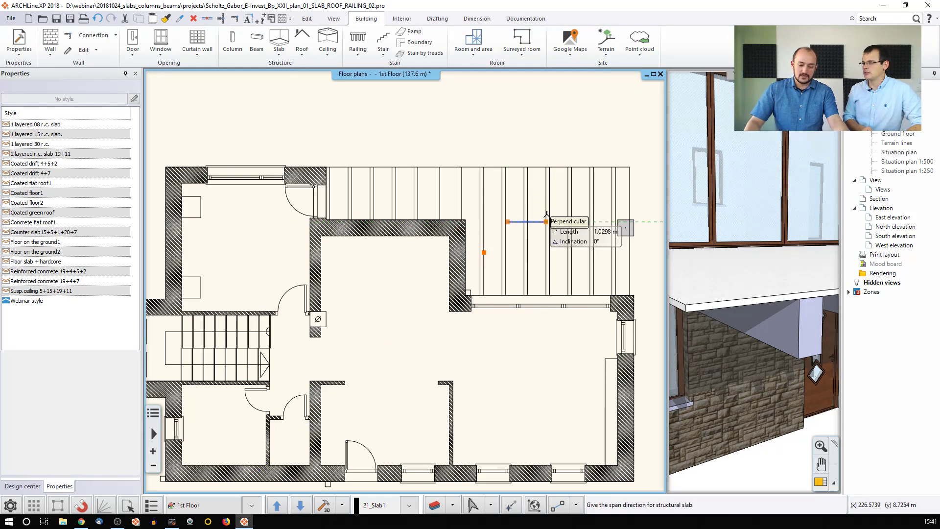
left_click(593, 214)
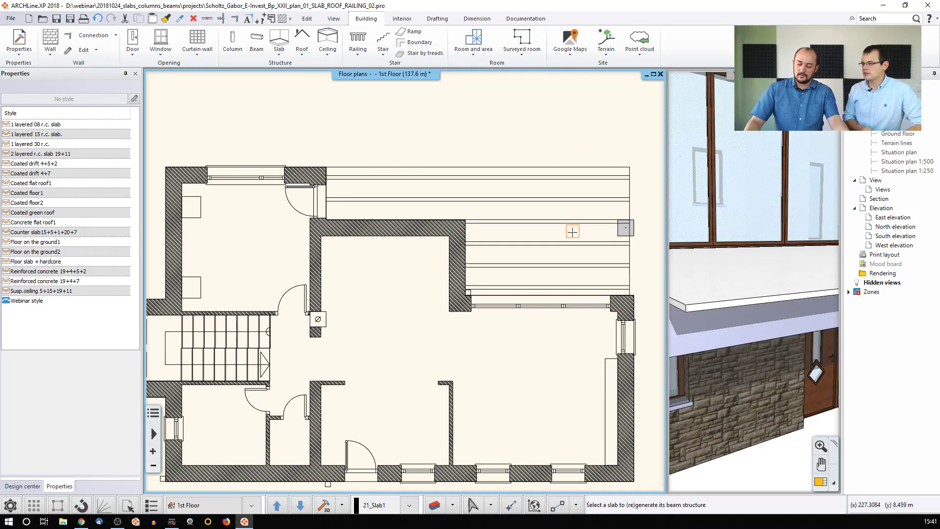
left_click(562, 229)
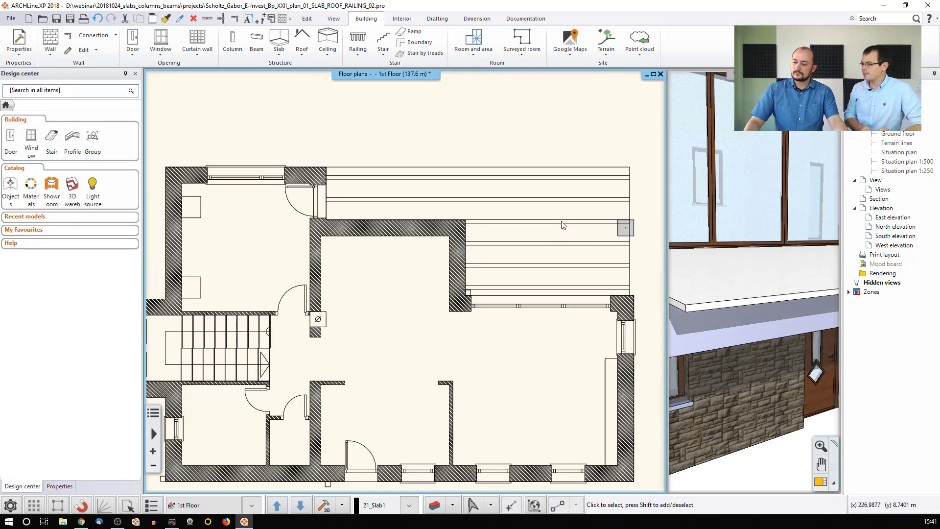
left_click(477, 231)
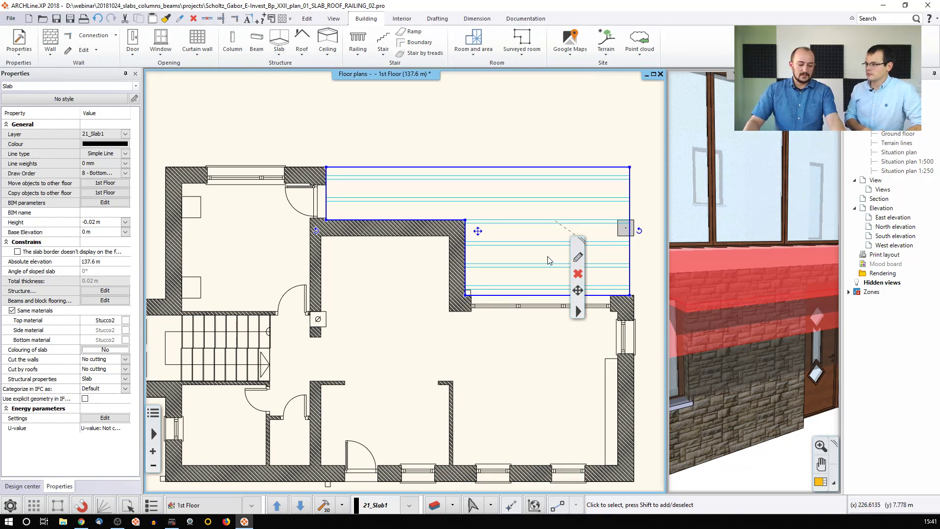
key("Escape")
- Insert an additional beam in the balcony slab at the midpoint of the outer column's upper edge
right_click(612, 199)
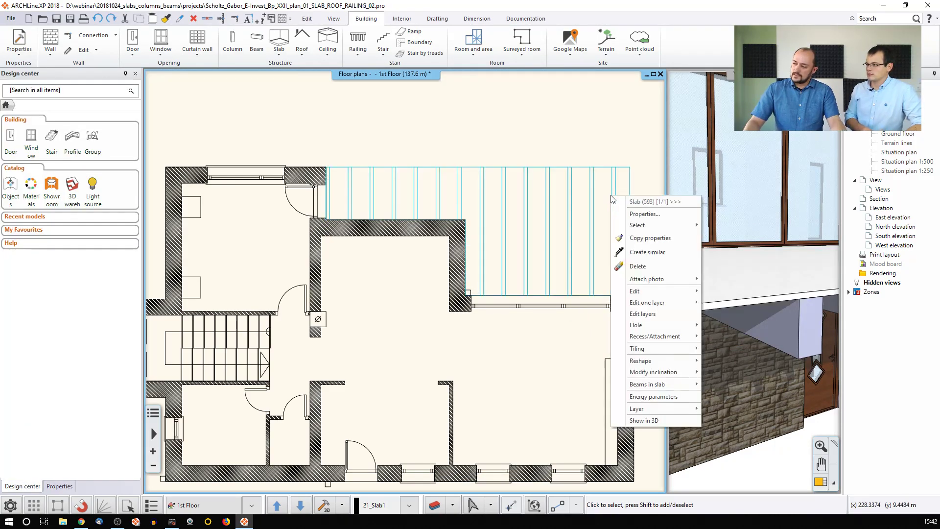
mouse_move(653, 374)
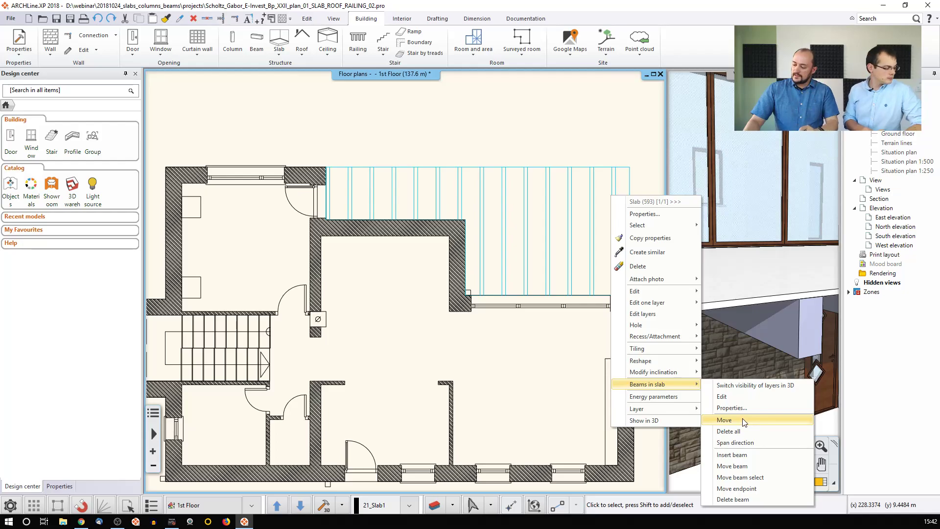
left_click(731, 454)
scroll(617, 201, "up", 3)
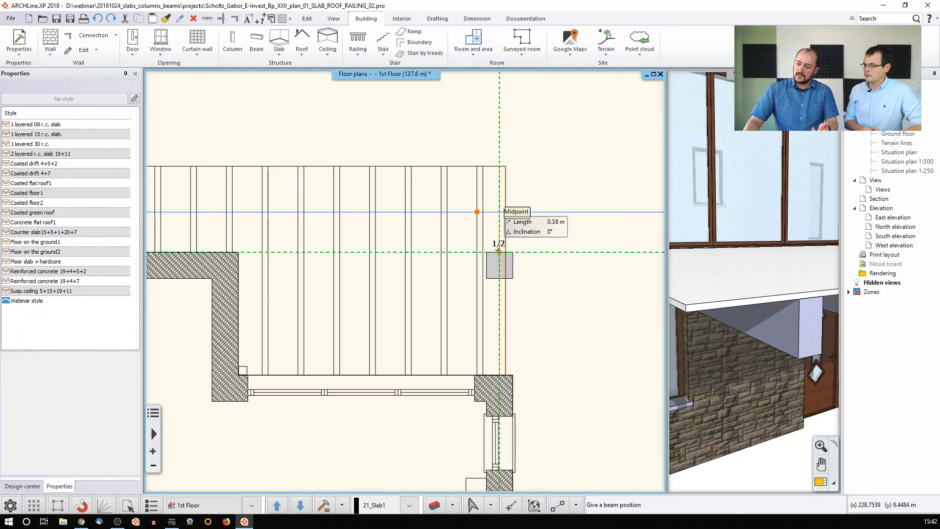
left_click(499, 251)
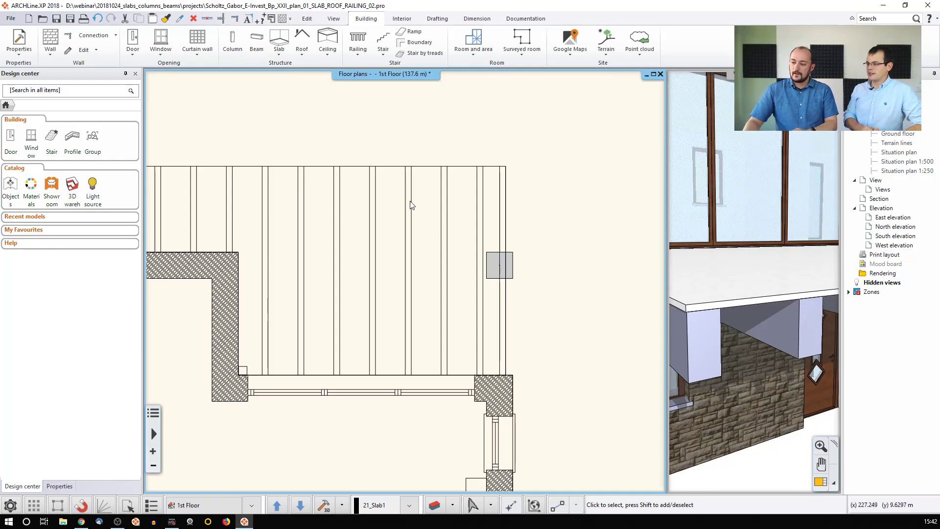
- Undo the balcony slab's beam and layer changes, back to the solid slab without beams
scroll(416, 220, "down", 2)
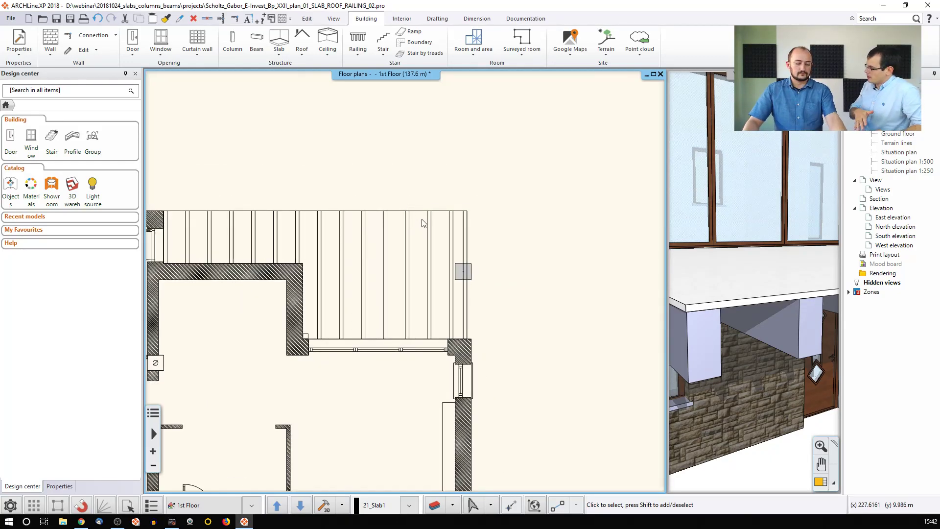
key("ctrl+z")
key("ctrl+z")
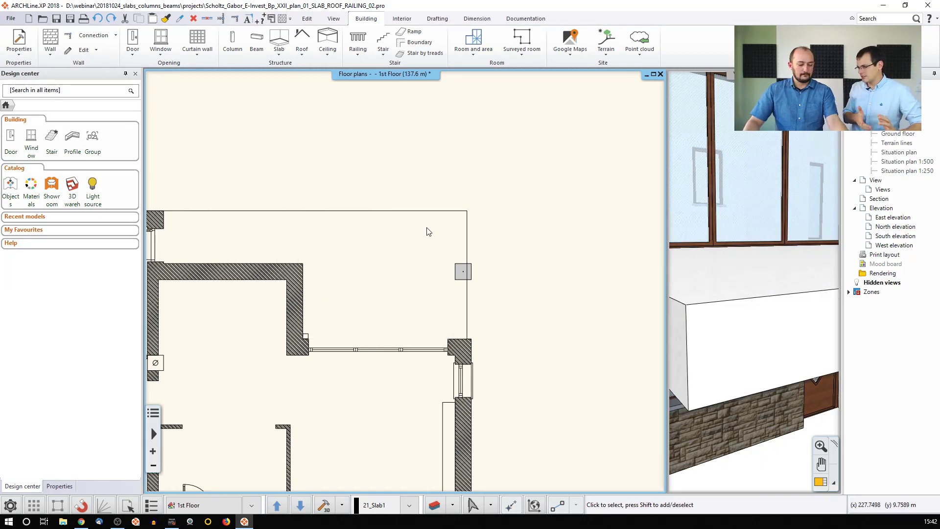
scroll(427, 232, "down", 2)
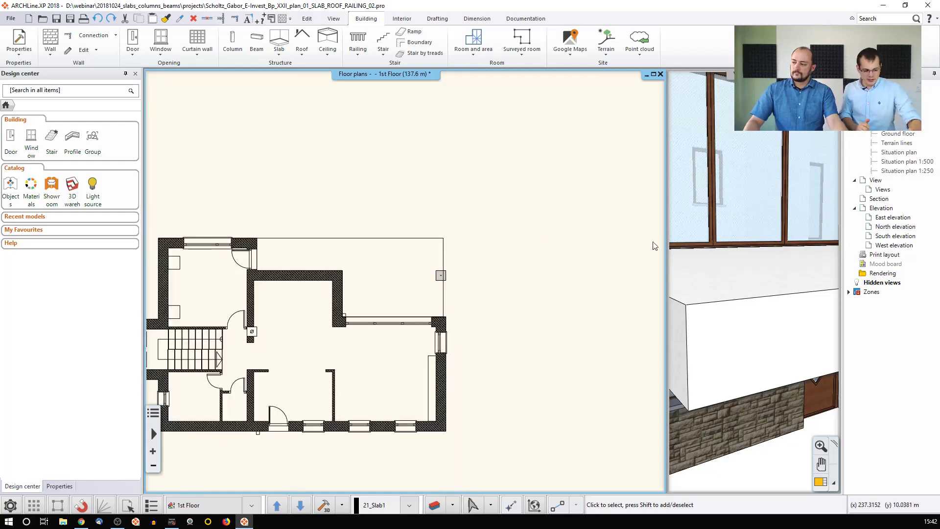
- Open the default beam properties
left_click(720, 242)
scroll(720, 242, "down", 5)
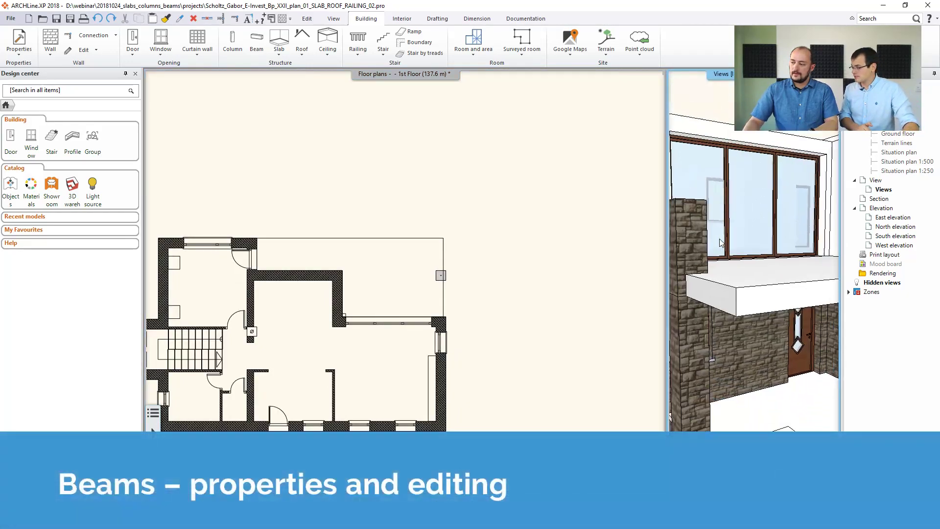
mouse_move(720, 241)
middle_mouse_down()
mouse_move(694, 243)
mouse_move(730, 257)
middle_mouse_up()
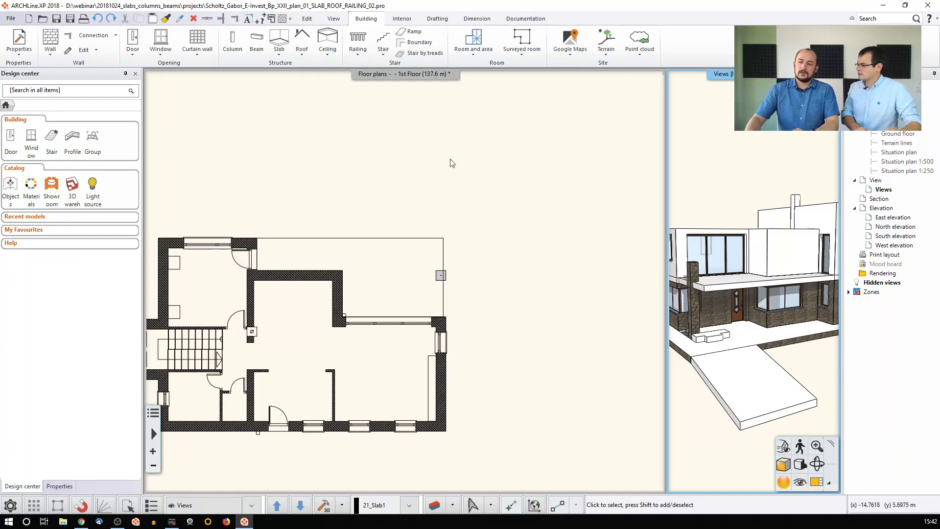
right_click(257, 43)
left_click(371, 22)
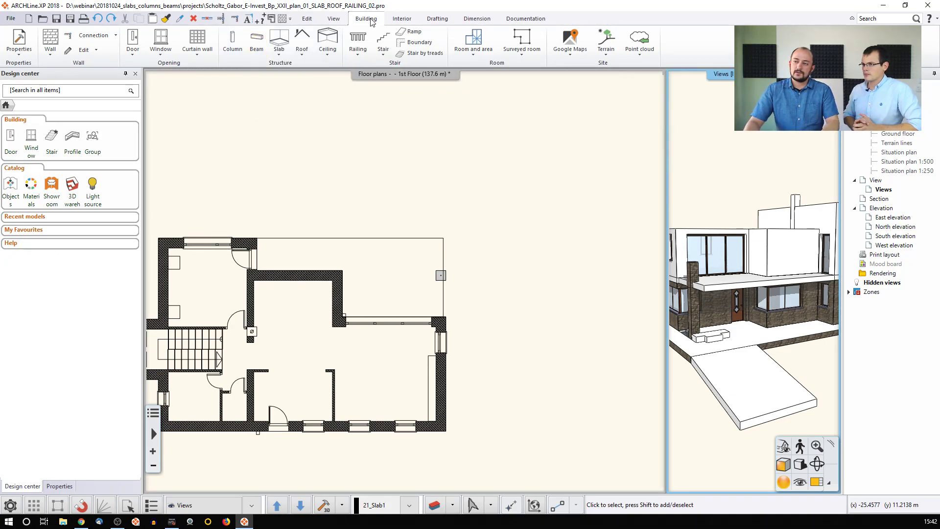
left_click(19, 43)
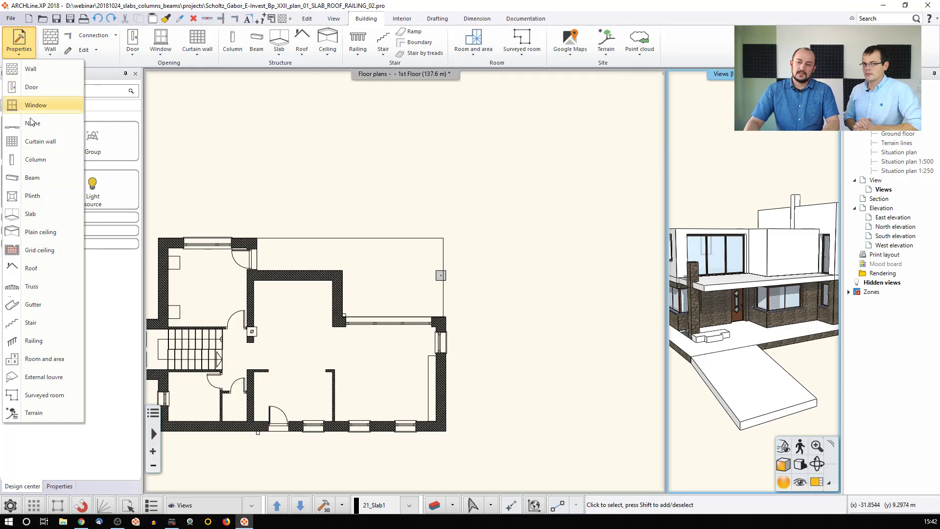
left_click(32, 178)
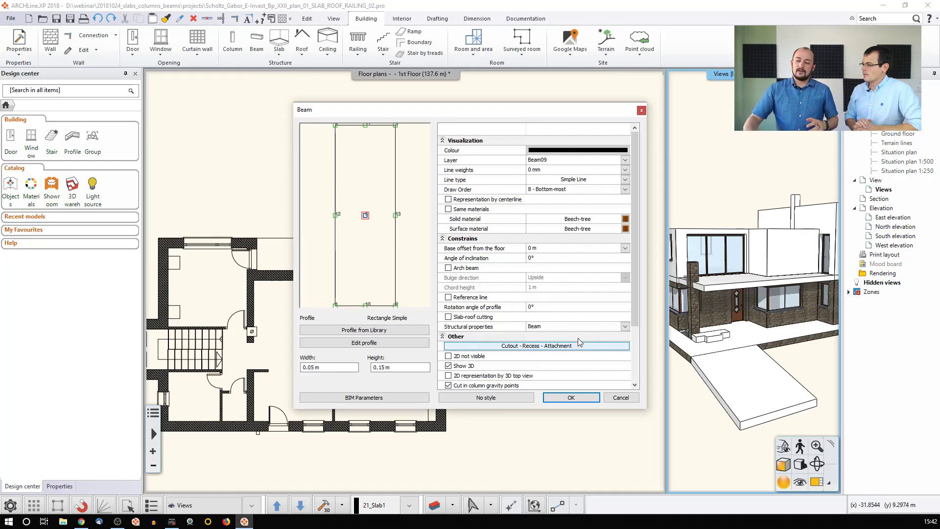
- Browse the profile library's general and industrial HEA profiles for the beam, and view the available beam styles
left_click(370, 343)
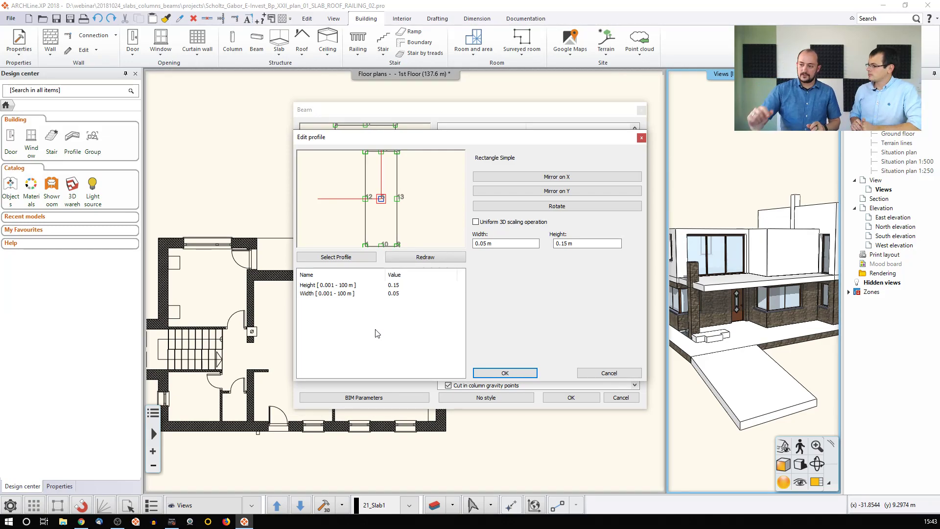
left_click(369, 259)
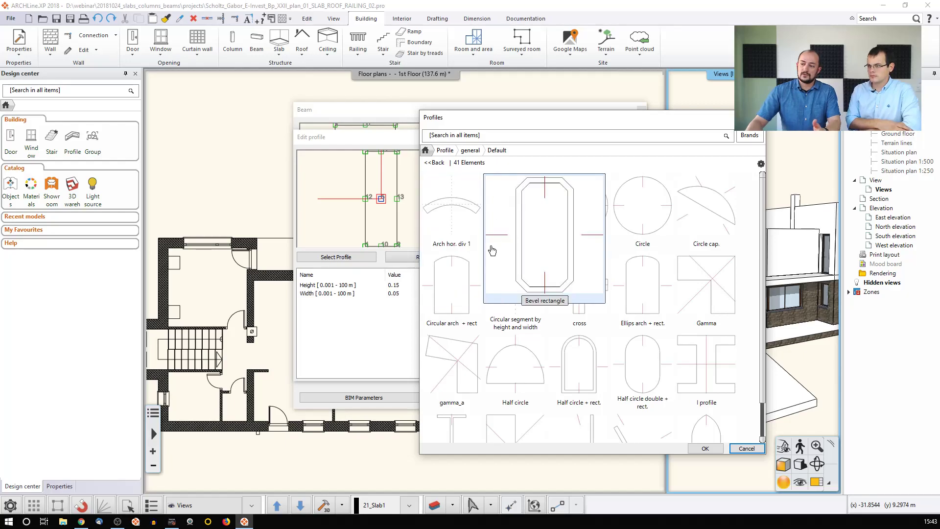
left_click(445, 151)
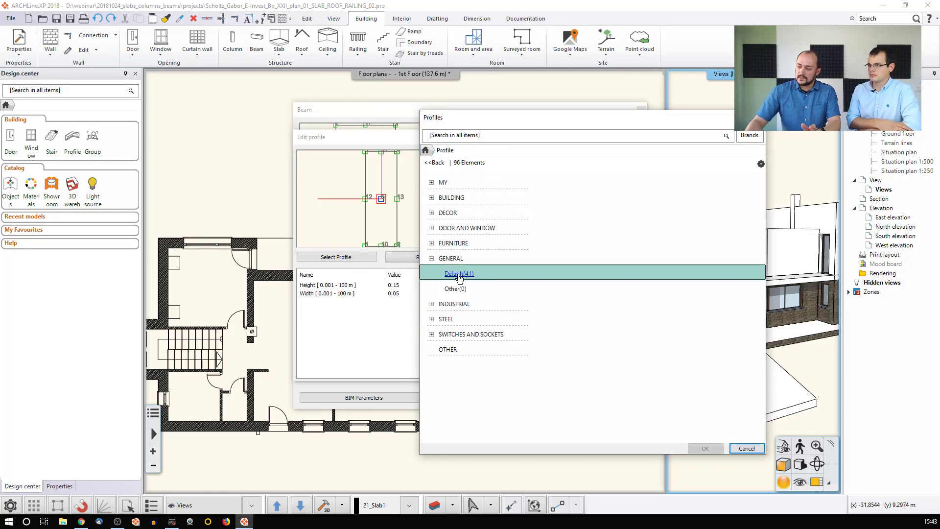
left_click(475, 304)
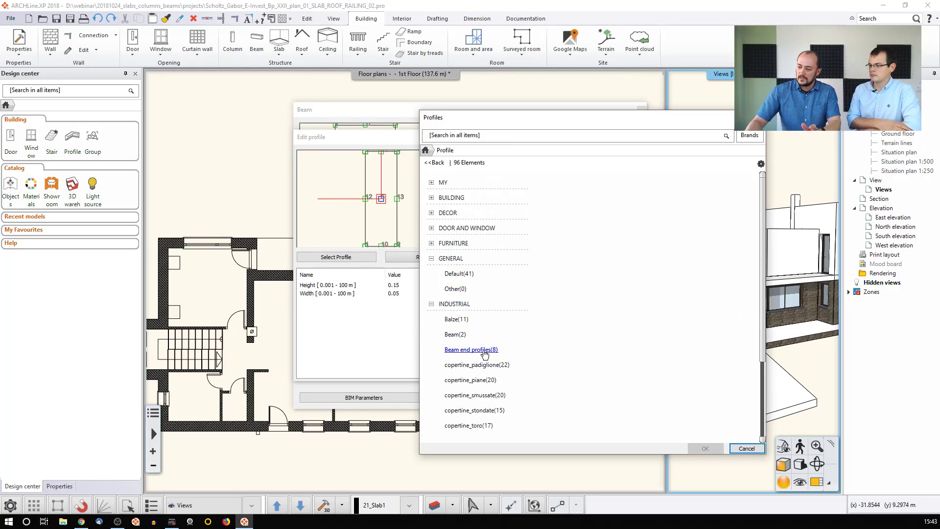
scroll(527, 404, "down", 2)
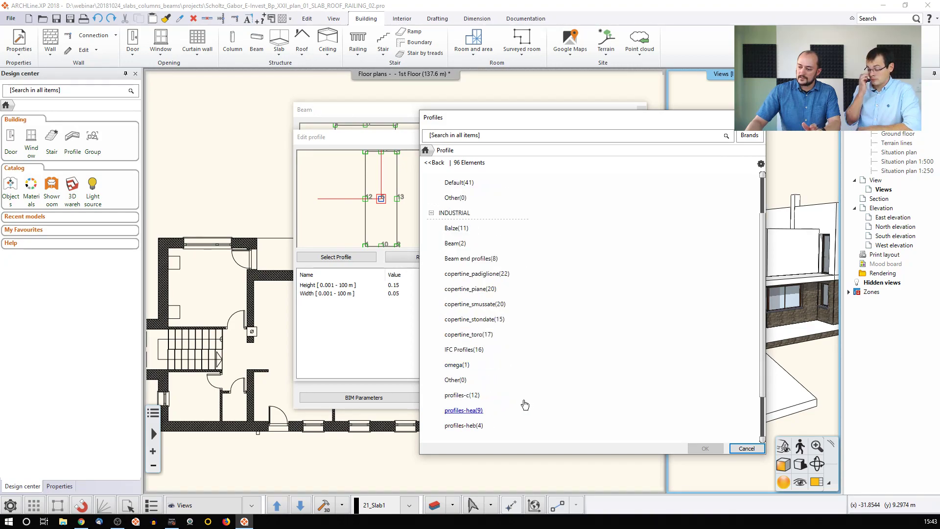
left_click(480, 413)
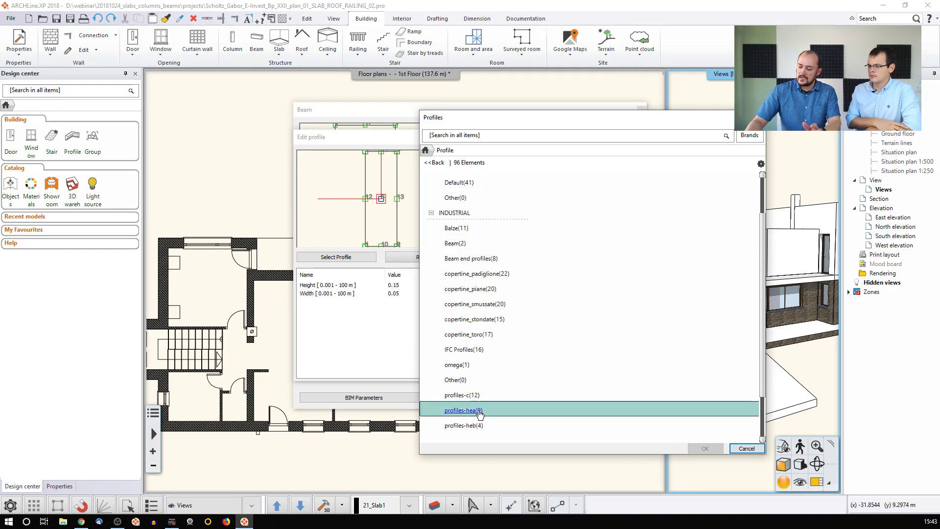
double_click(479, 412)
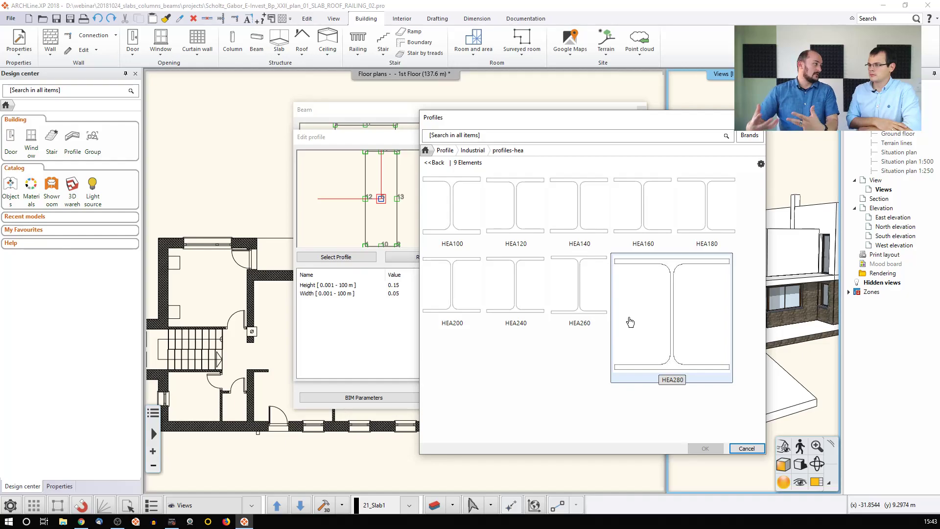
left_click(747, 448)
left_click(614, 374)
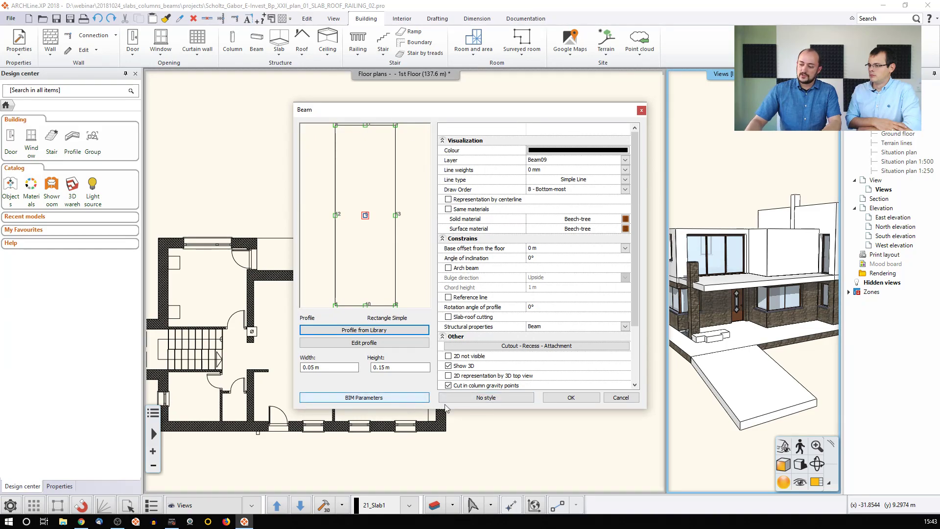
left_click(487, 398)
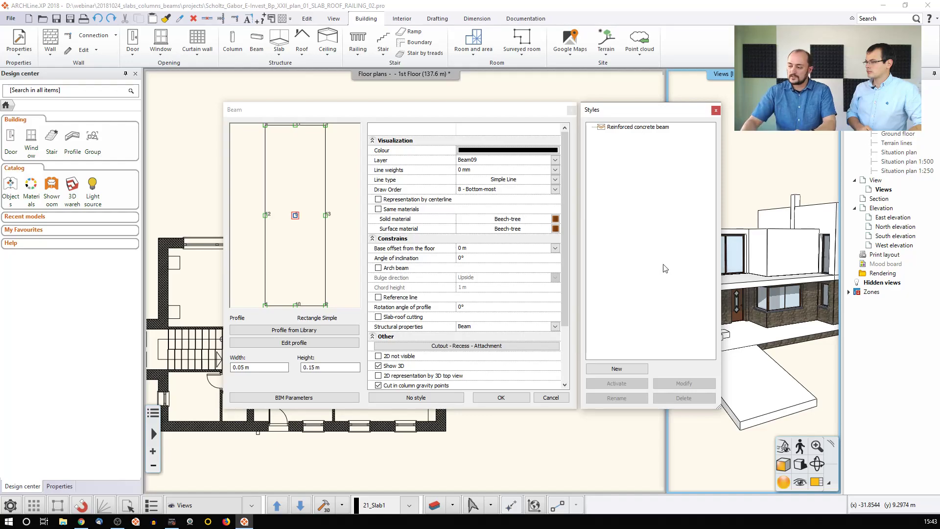
left_click(716, 111)
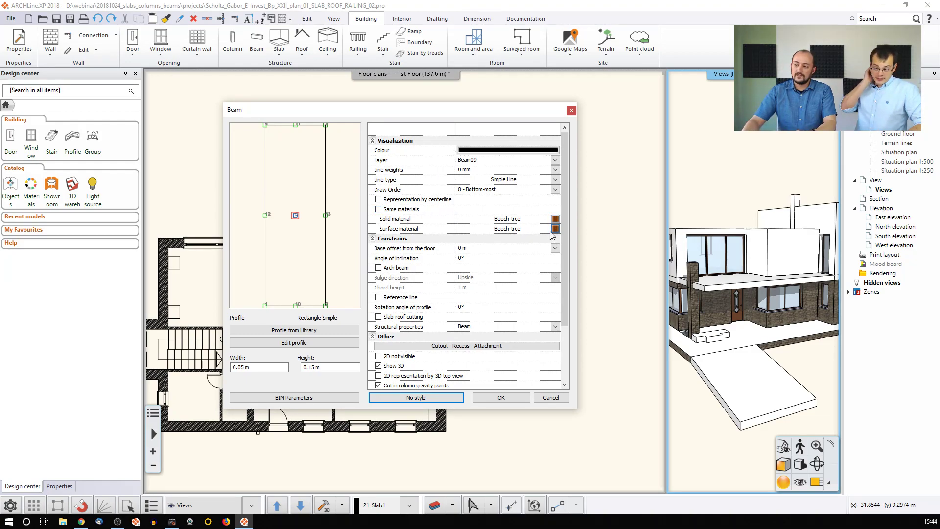
- Use the same material for the beam's solid and surface, and set it to Beech from the model's materials
left_click(378, 209)
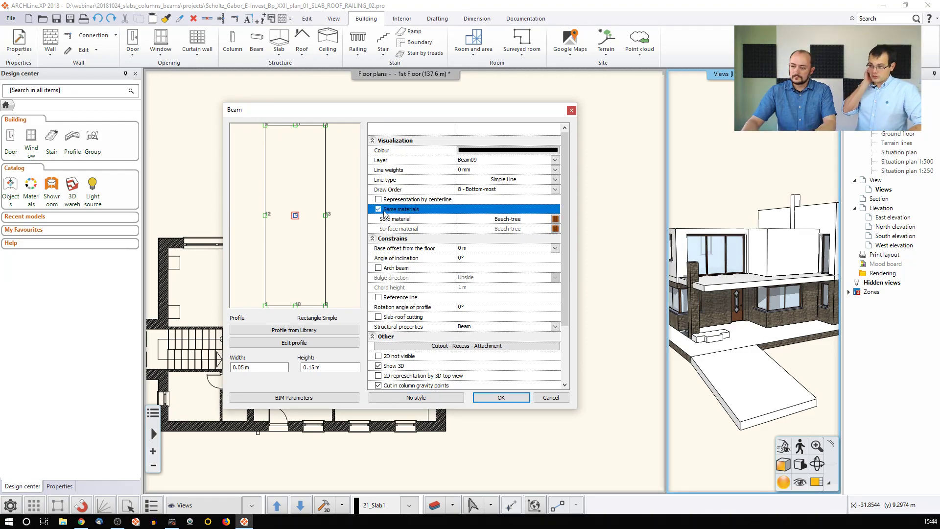
left_click(556, 219)
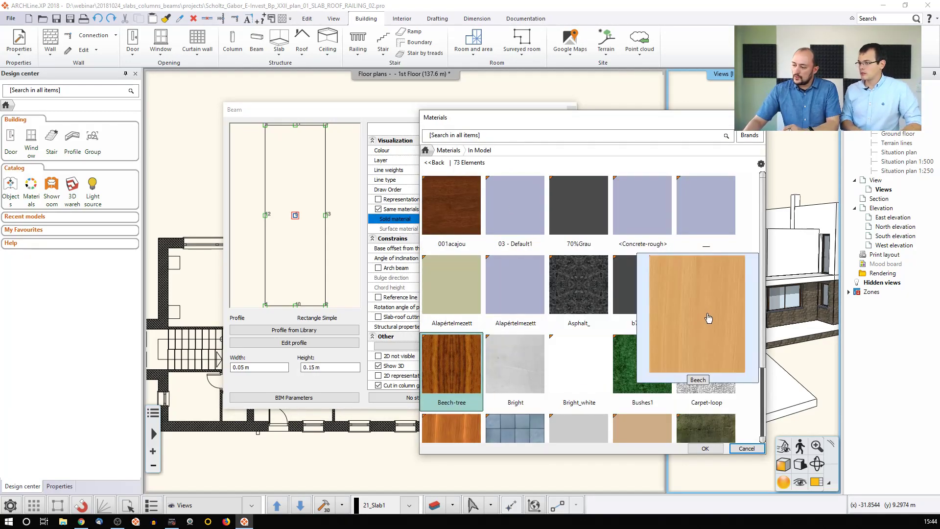
left_click(705, 320)
left_click(705, 449)
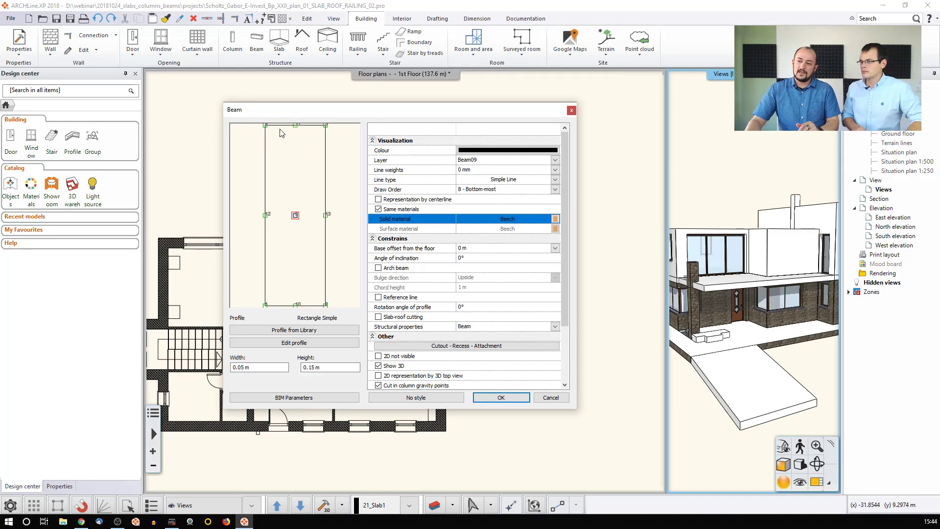
- Set the default beam profile's reference point to its upper-left corner and accept the beam properties
left_click(325, 126)
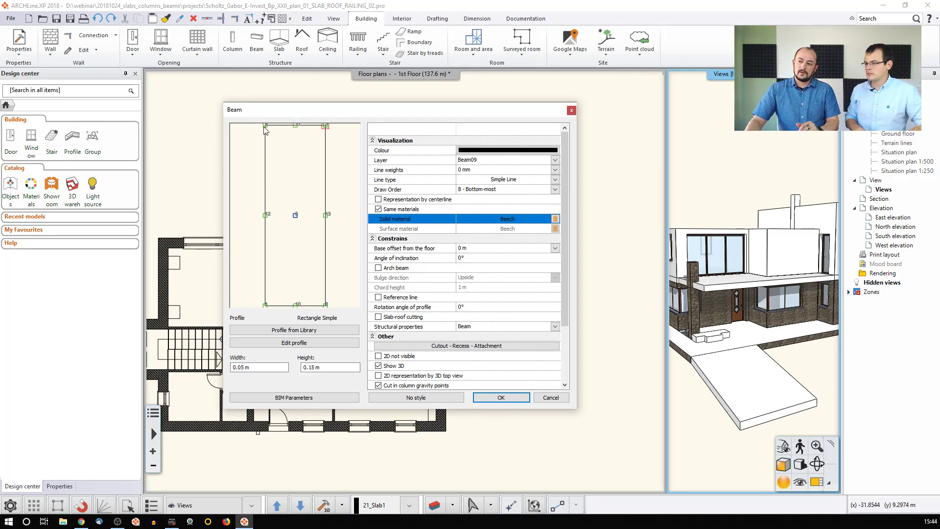
scroll(284, 156, "down", 2)
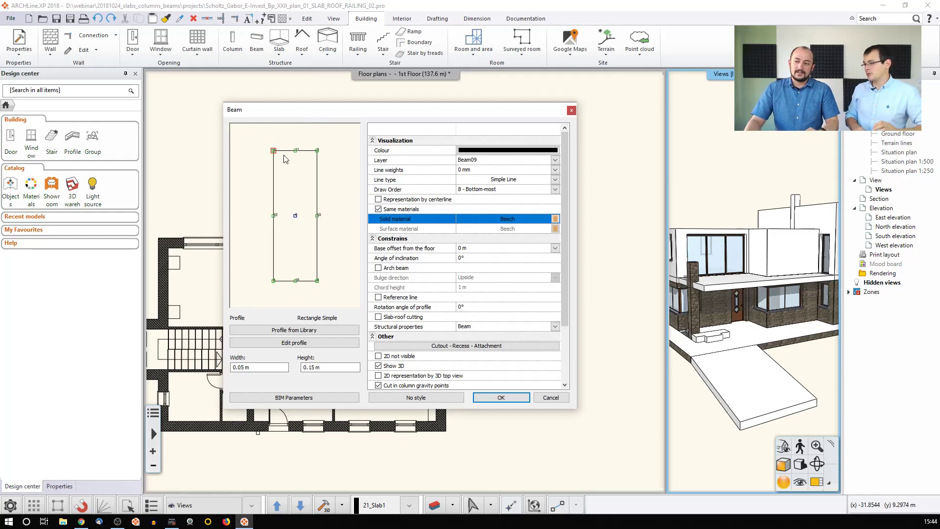
left_click(474, 260)
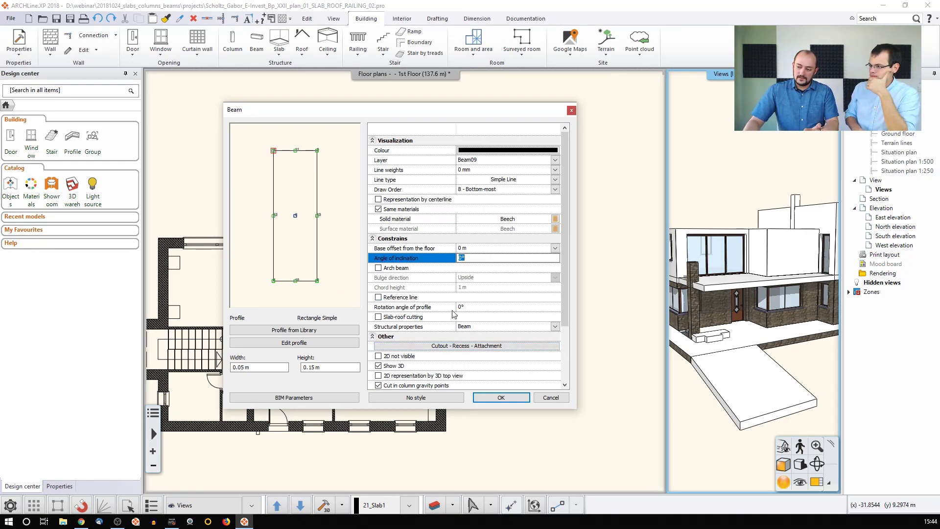
scroll(463, 362, "down", 1)
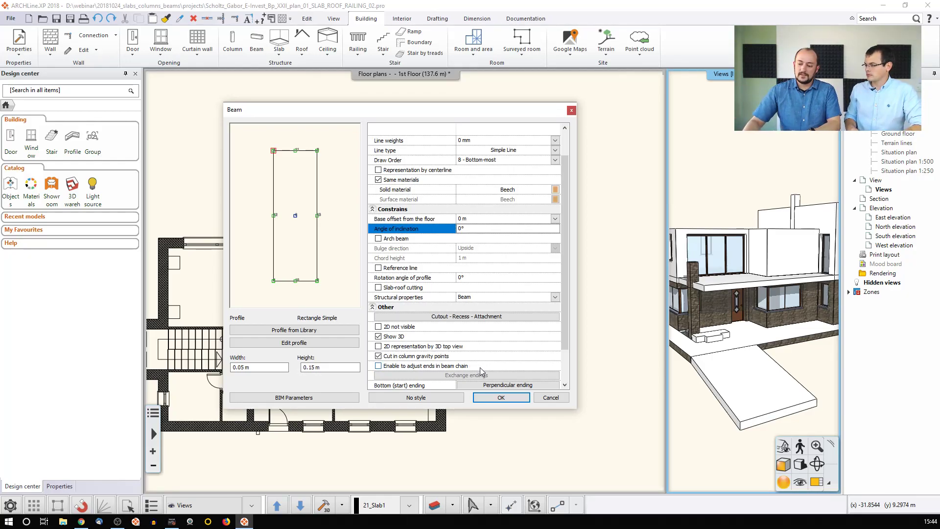
left_click(493, 401)
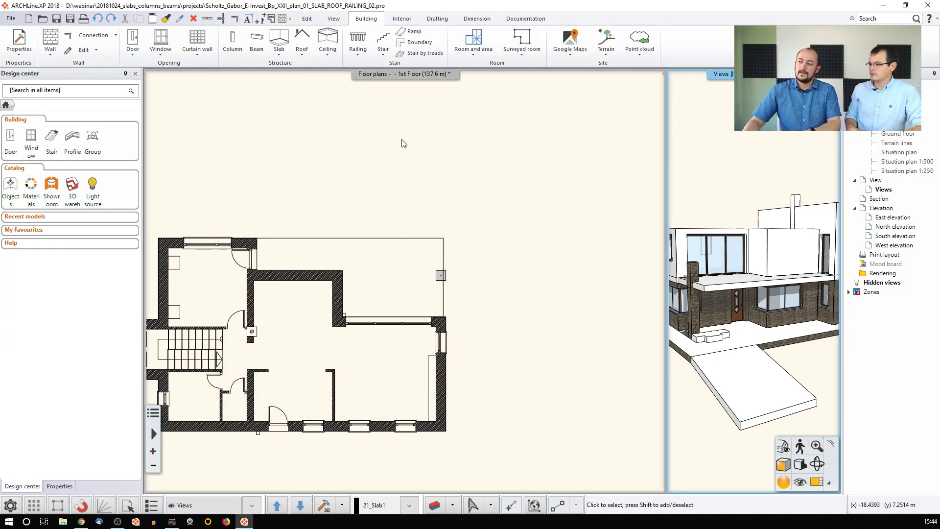
- Draw a 2.5 m beam on the 1st Floor plan, running vertically upward from the balcony slab's outer upper corner
left_click(257, 45)
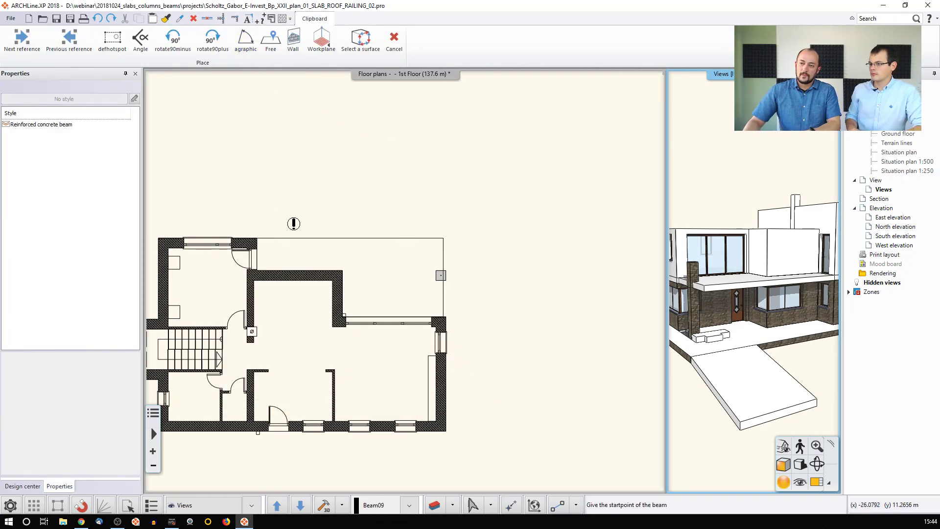
key("Escape")
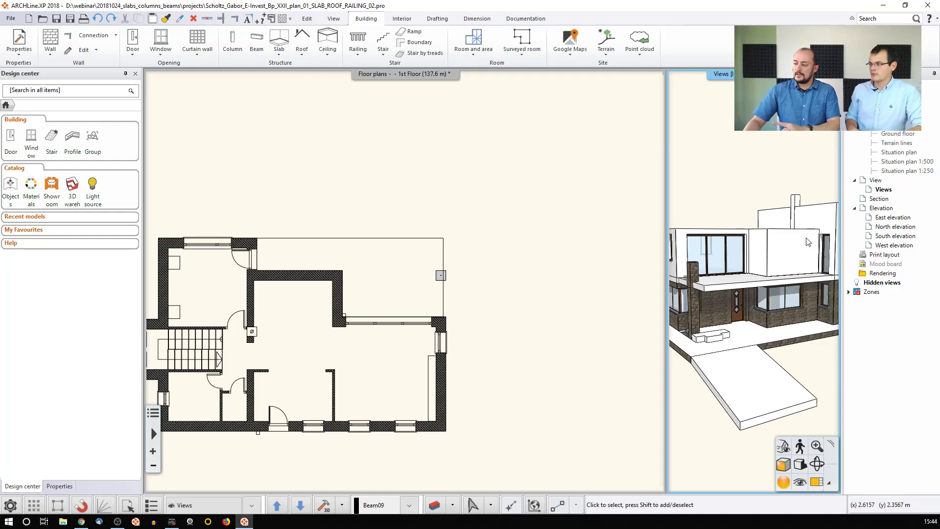
left_click(437, 191)
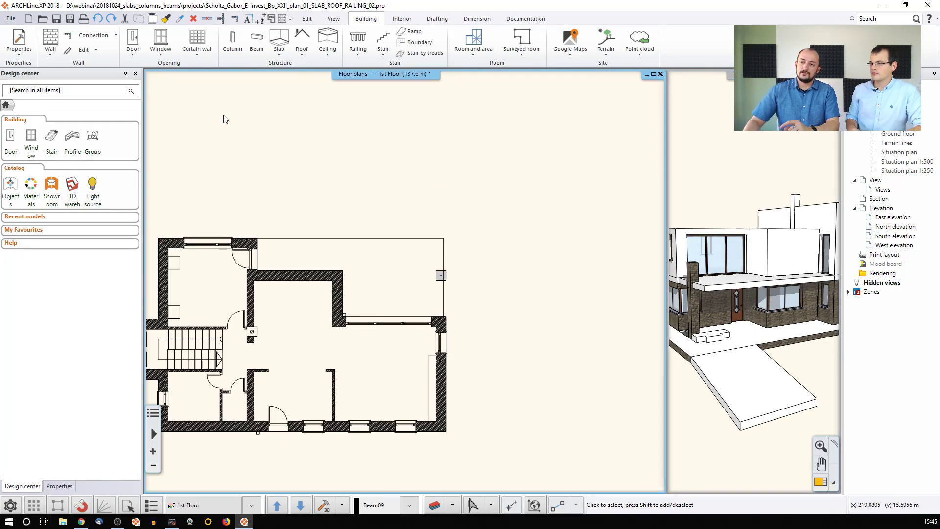
left_click(258, 48)
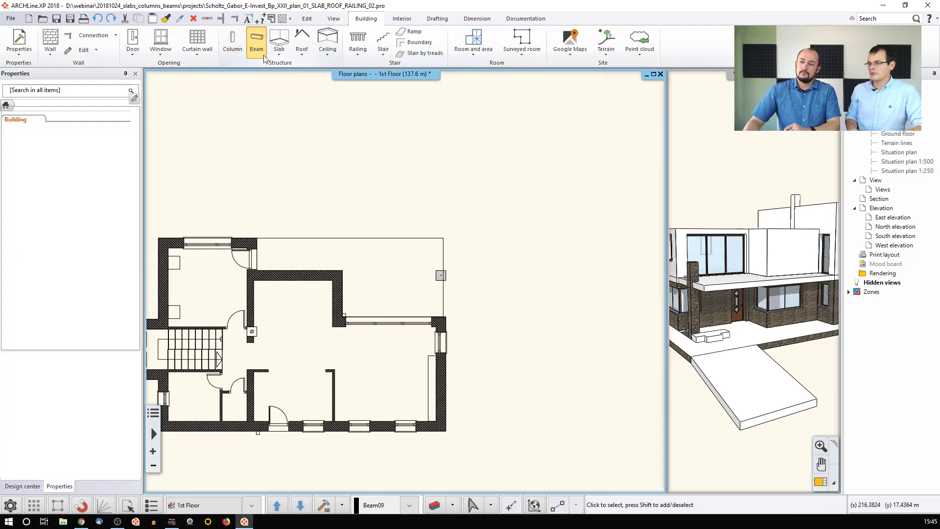
left_click(443, 239)
scroll(437, 193, "up", 1)
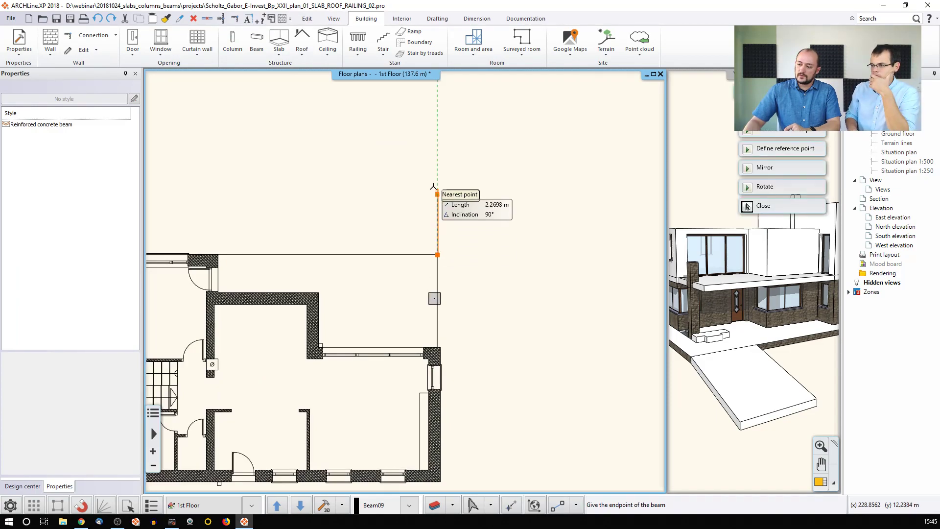
scroll(430, 225, "up", 5)
scroll(462, 282, "up", 1)
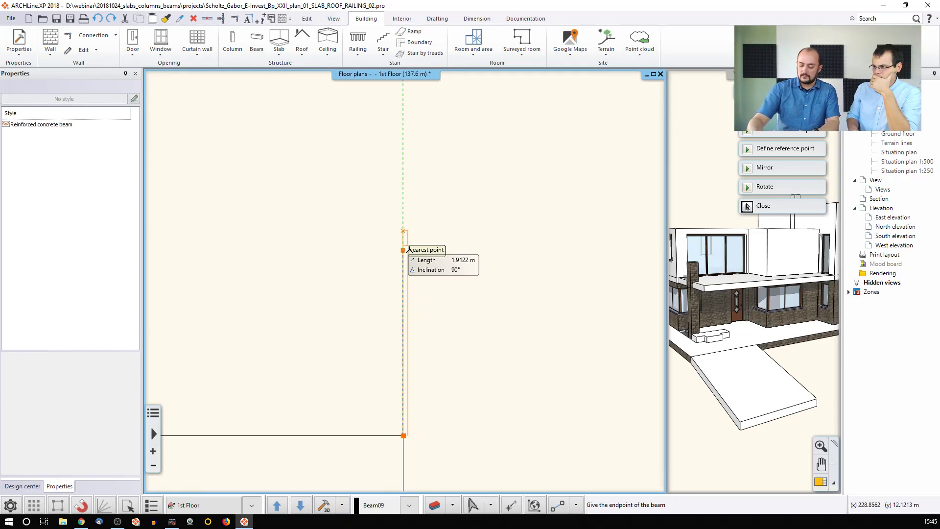
type("2")
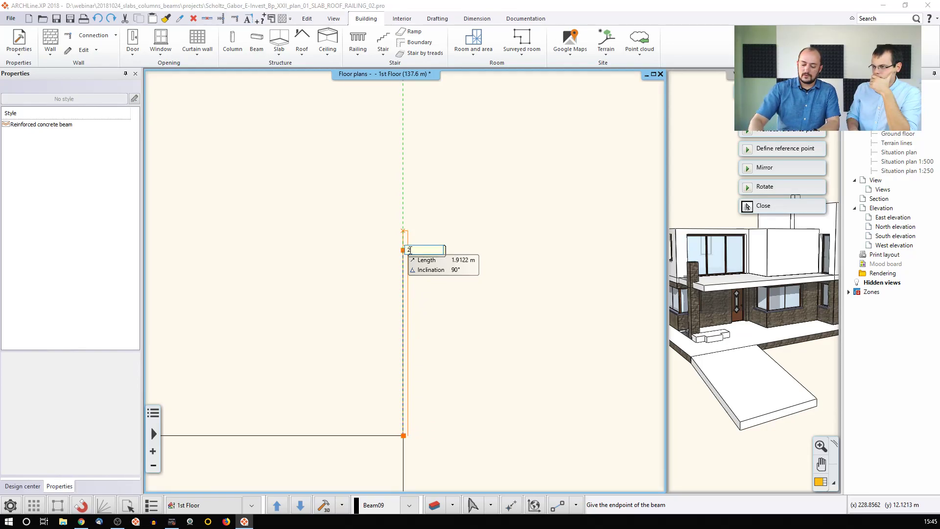
key("Return")
key("Escape")
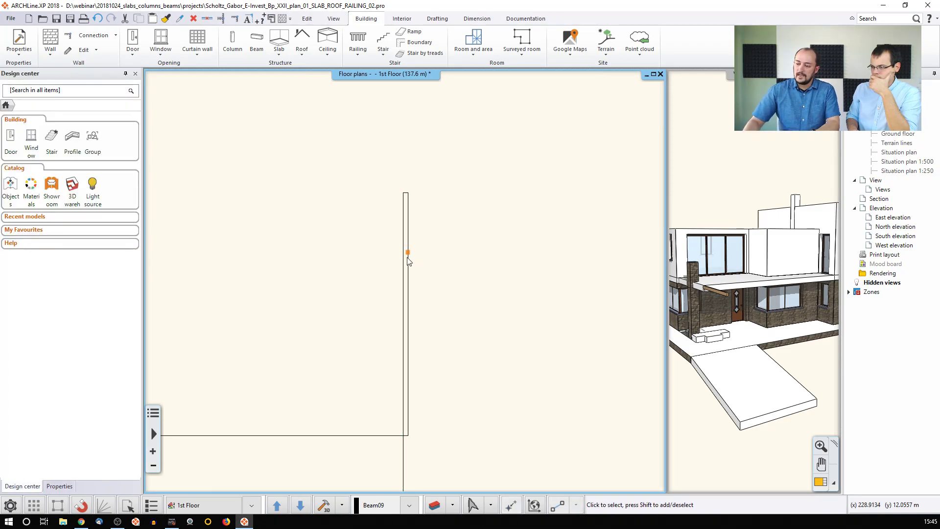
- Change the new beam's reference point to the upper-right corner of its profile
scroll(405, 259, "down", 2)
left_click(409, 291)
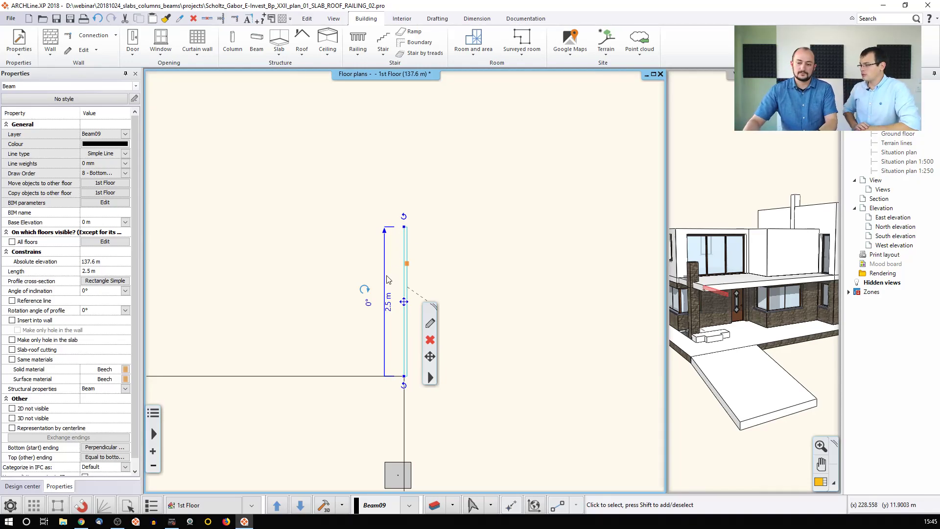
scroll(408, 397, "up", 4)
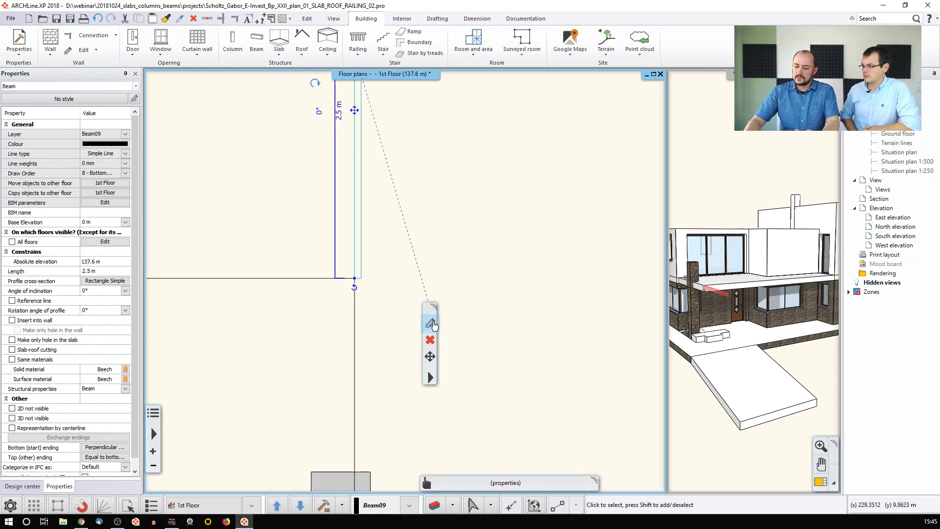
left_click(430, 324)
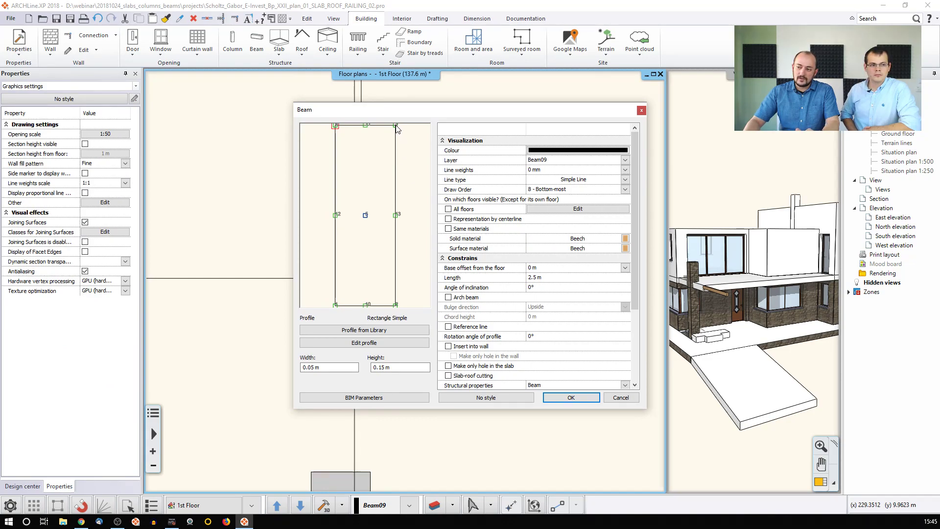
left_click(549, 399)
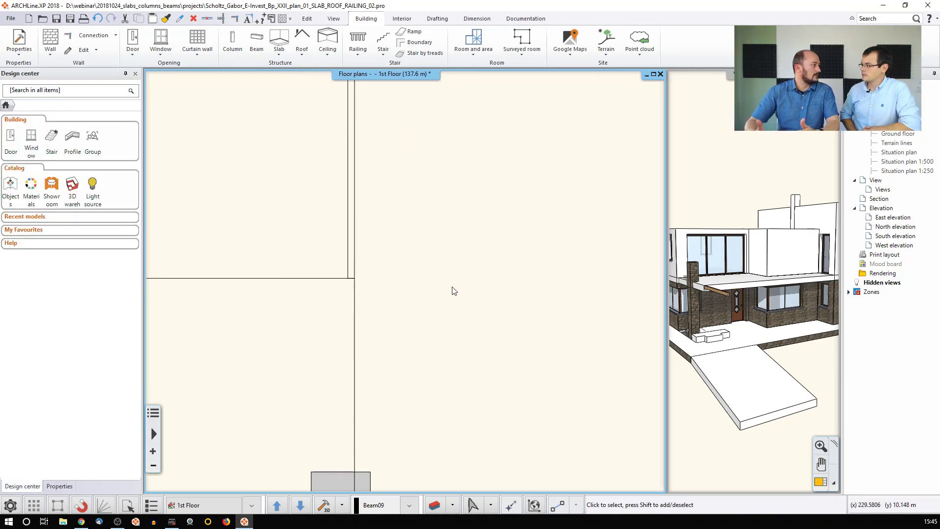
- Start an array of the 2.5 m beam at the balcony slab's outer corner, with 13 copies
scroll(371, 244, "down", 3)
middle_click_drag(380, 197, 512, 208)
scroll(466, 245, "down", 2)
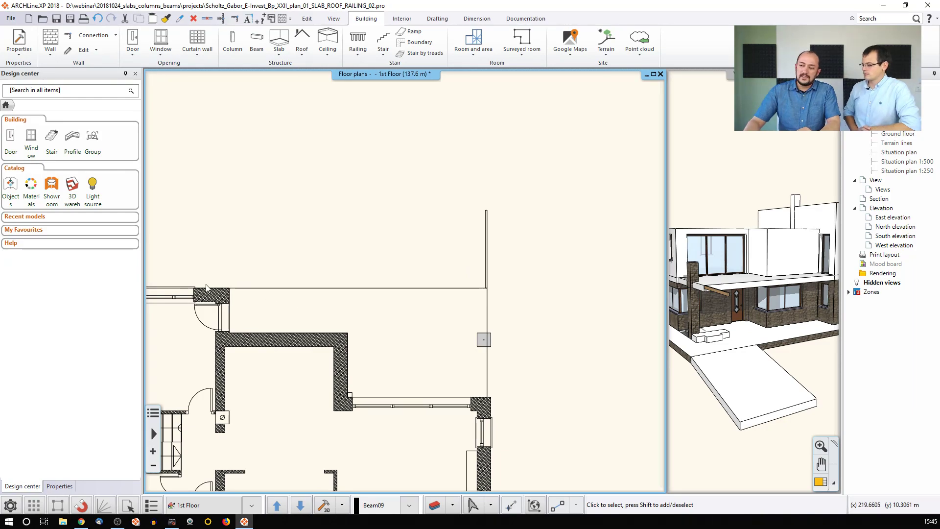
left_click(486, 245)
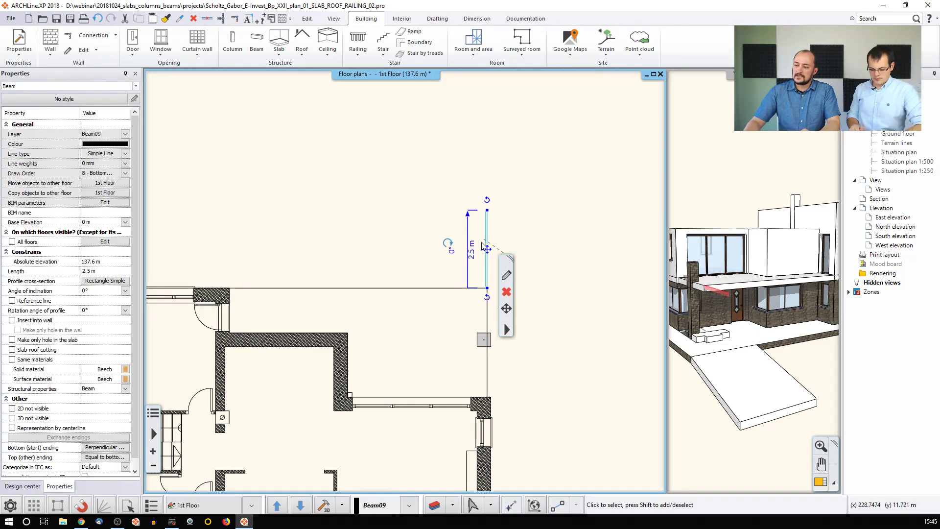
left_click(307, 18)
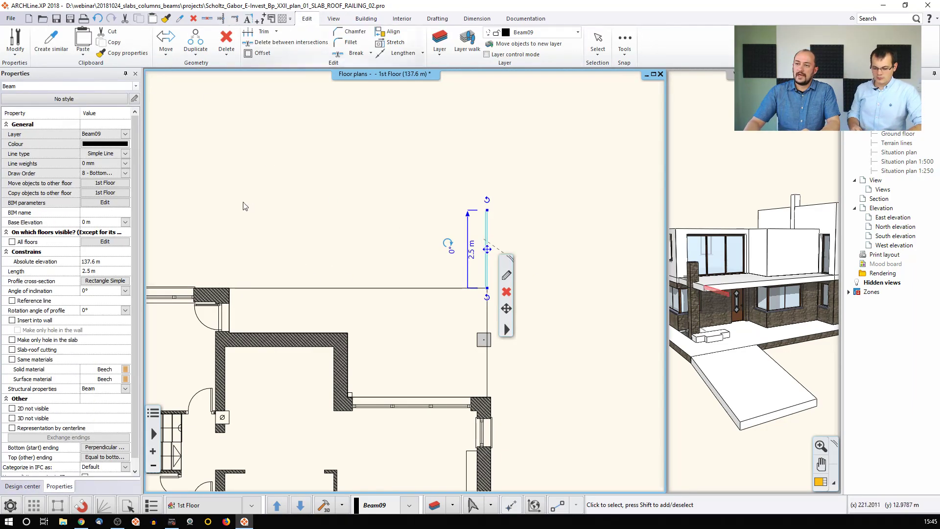
left_click(197, 43)
left_click(196, 54)
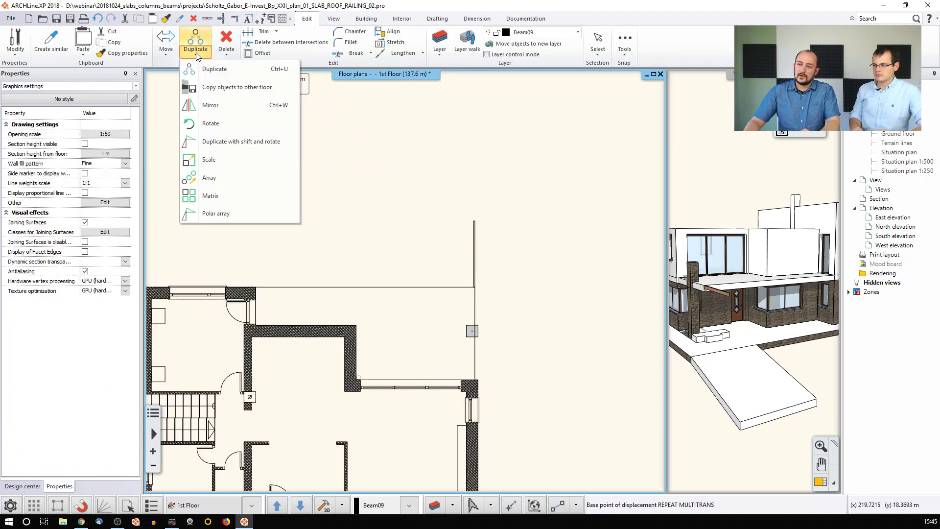
left_click(222, 178)
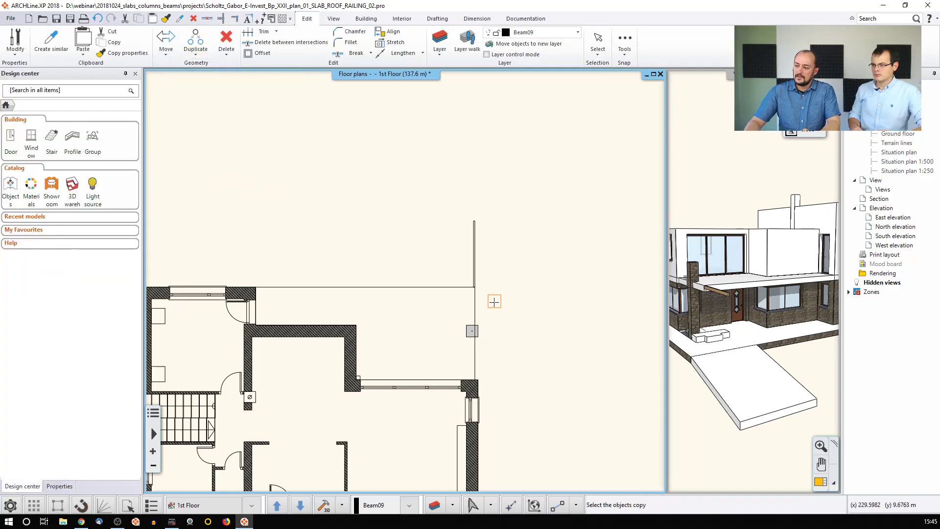
left_click(467, 246)
right_click(437, 268)
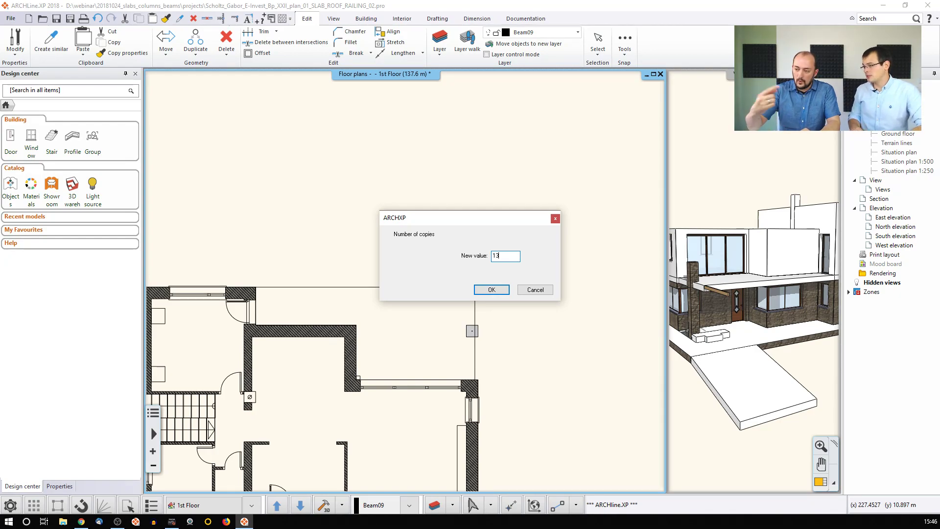
left_click(491, 289)
- Place the arrayed beams along the balcony edge, from the original beam's lower endpoint at the slab corner to the house wall's outer corner
scroll(483, 286, "up", 1)
scroll(446, 286, "up", 2)
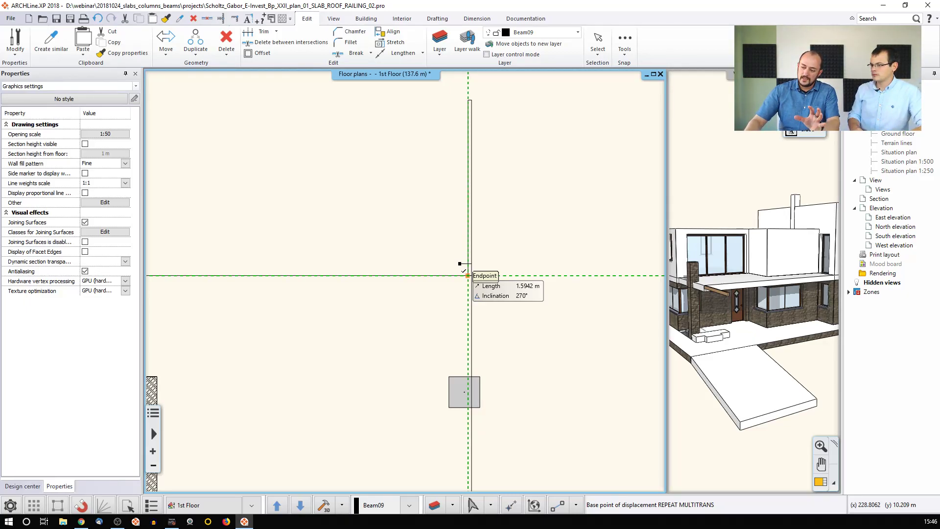
left_click(467, 275)
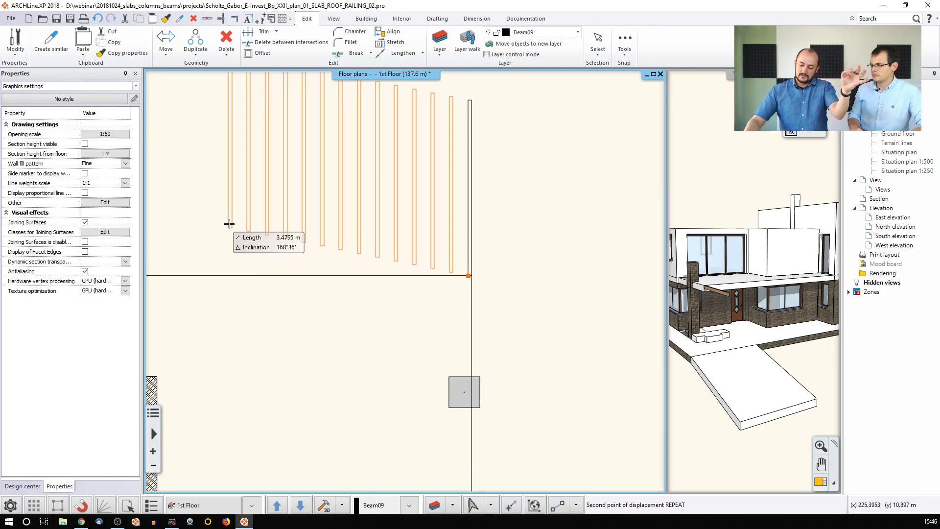
scroll(240, 223, "down", 3)
scroll(260, 257, "up", 3)
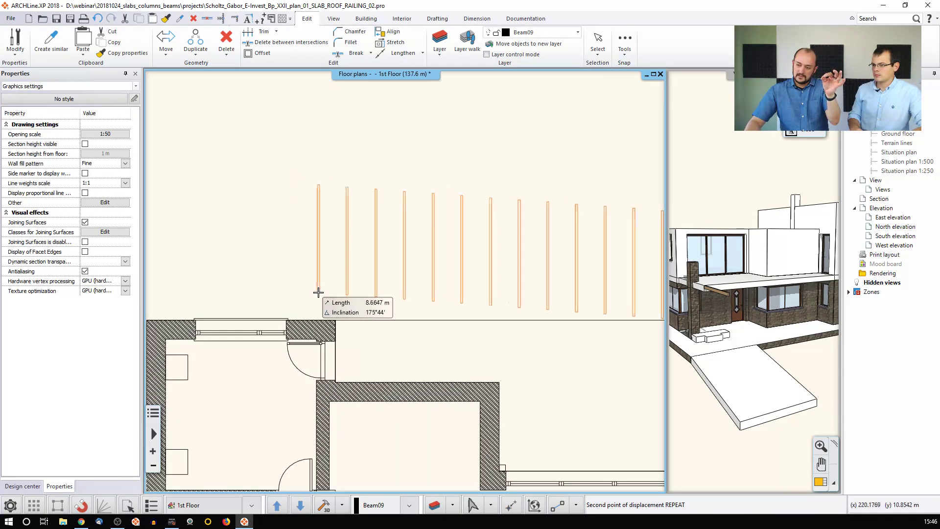
left_click(335, 320)
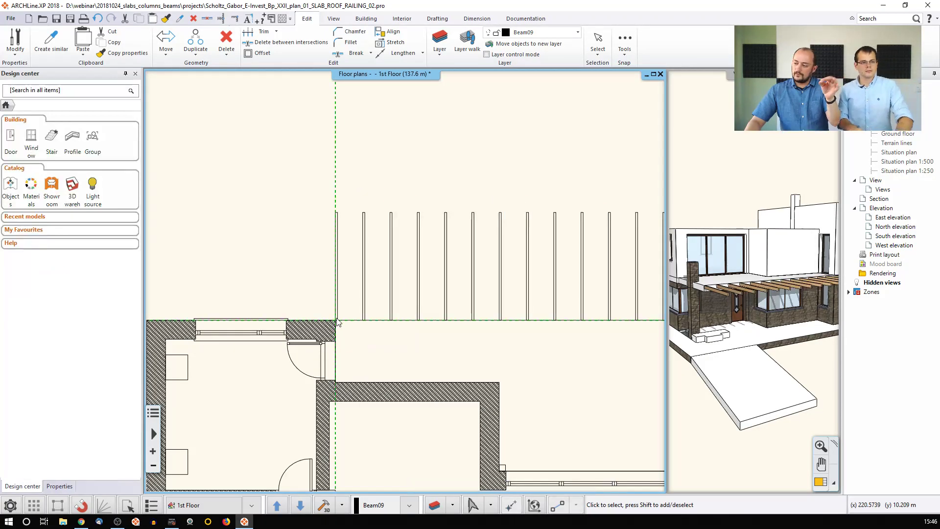
scroll(318, 299, "up", 1)
scroll(433, 219, "down", 2)
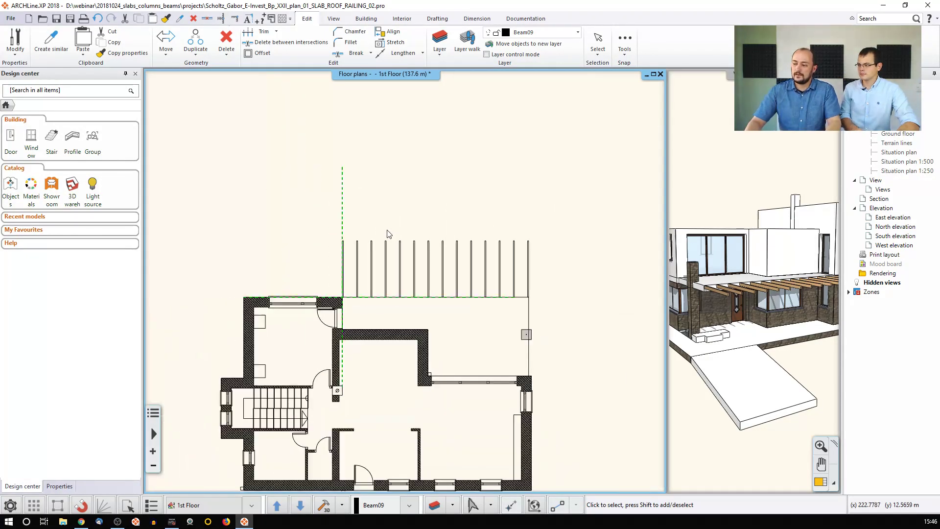
left_click(442, 181)
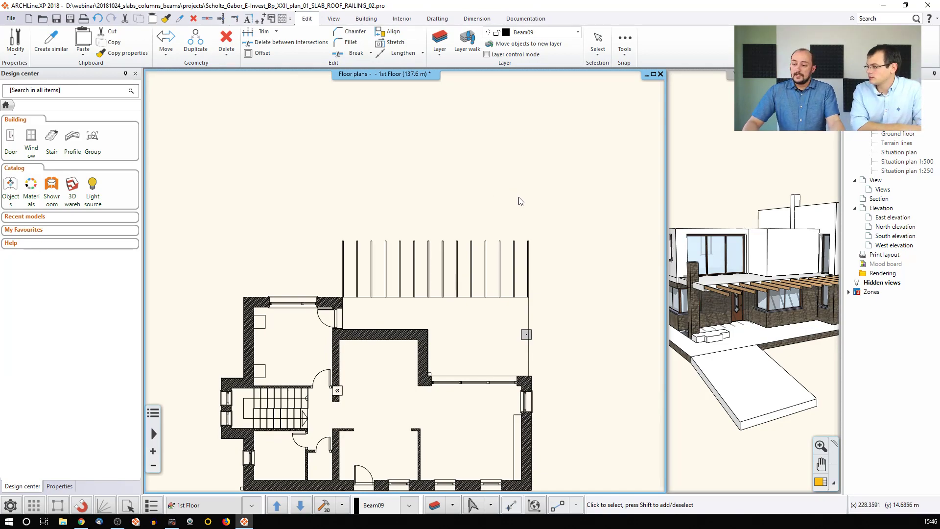
- Edit the beam at the balcony's outer corner and set its bottom (start) ending to use a profile
scroll(483, 242, "up", 4)
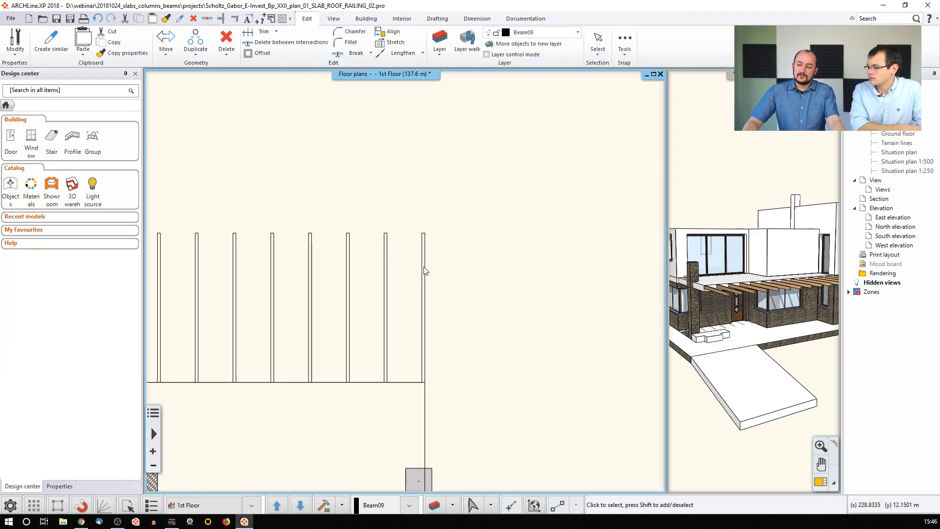
left_click(733, 210)
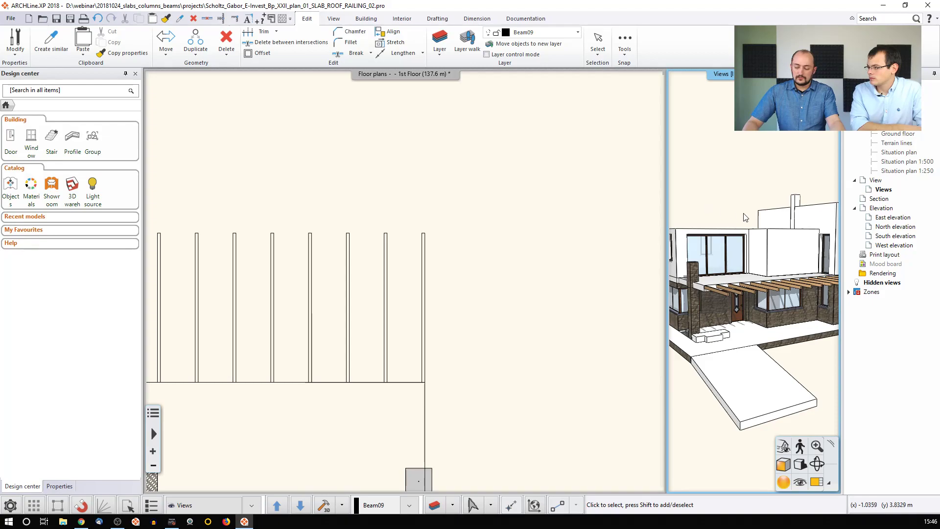
middle_click_drag(739, 214, 802, 221)
scroll(780, 292, "up", 5)
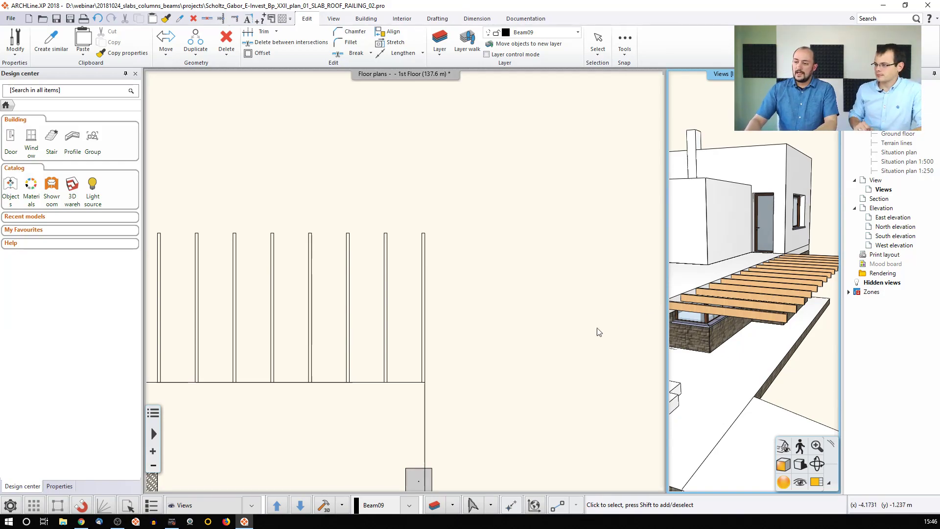
left_click(425, 276)
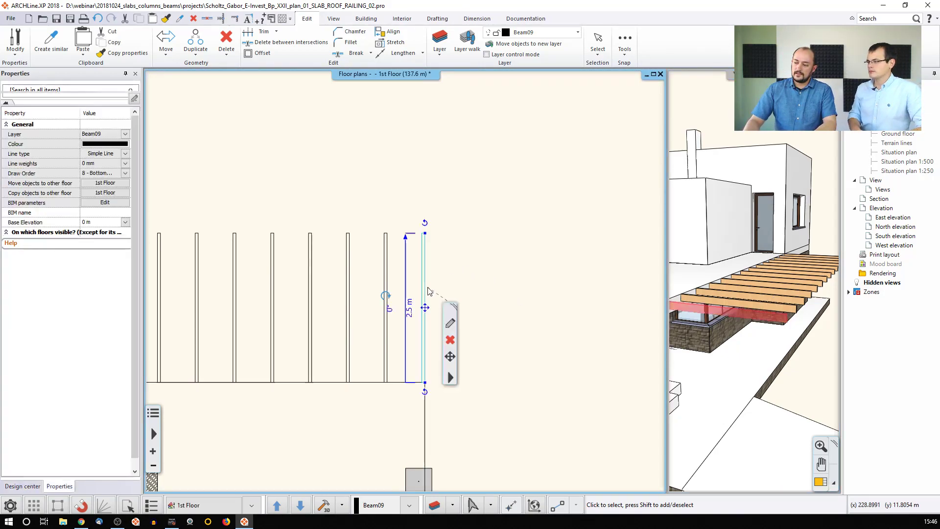
left_click(451, 327)
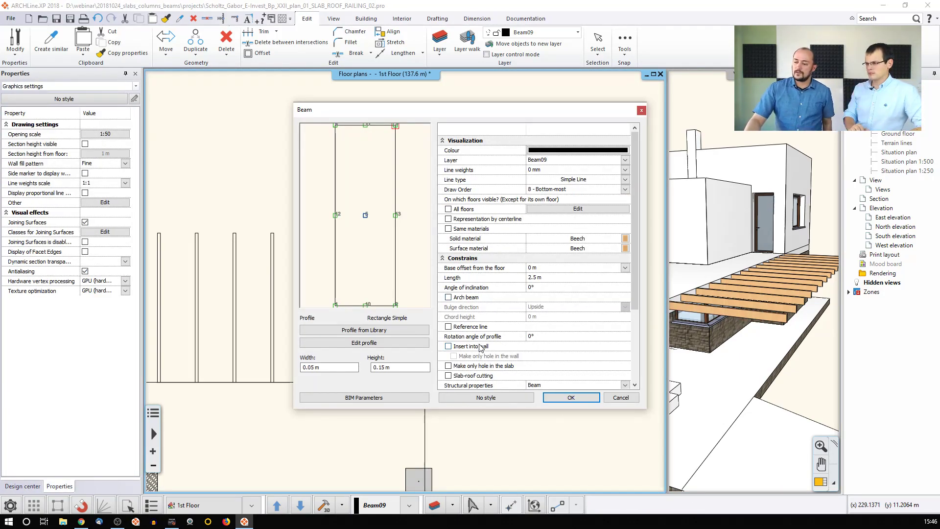
scroll(484, 347, "down", 5)
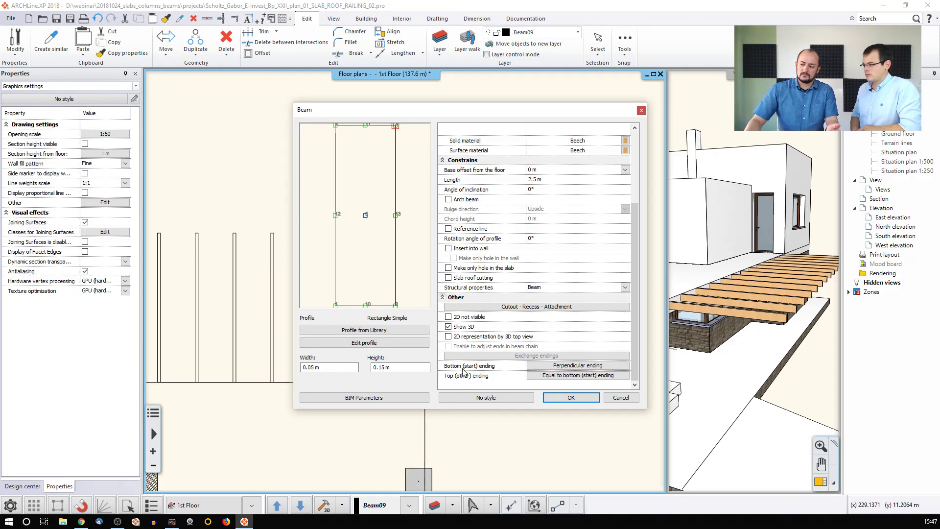
left_click(555, 368)
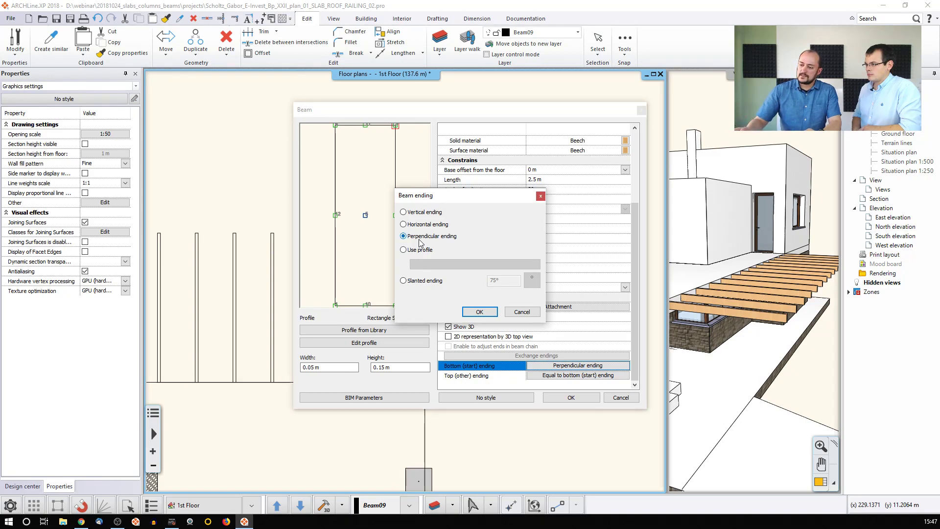
left_click(410, 254)
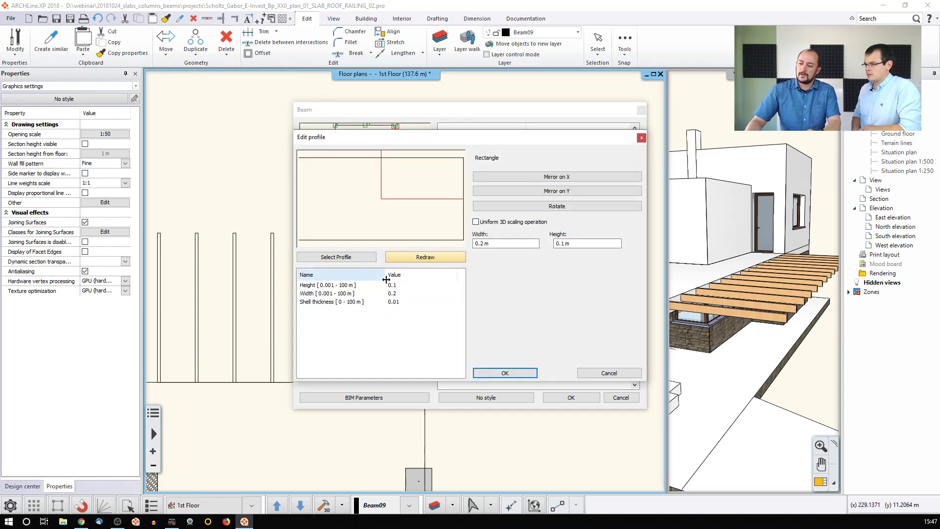
- Search the profile library for "profil" and choose Profil2 as the beam ending's shape
left_click(356, 258)
left_click(452, 152)
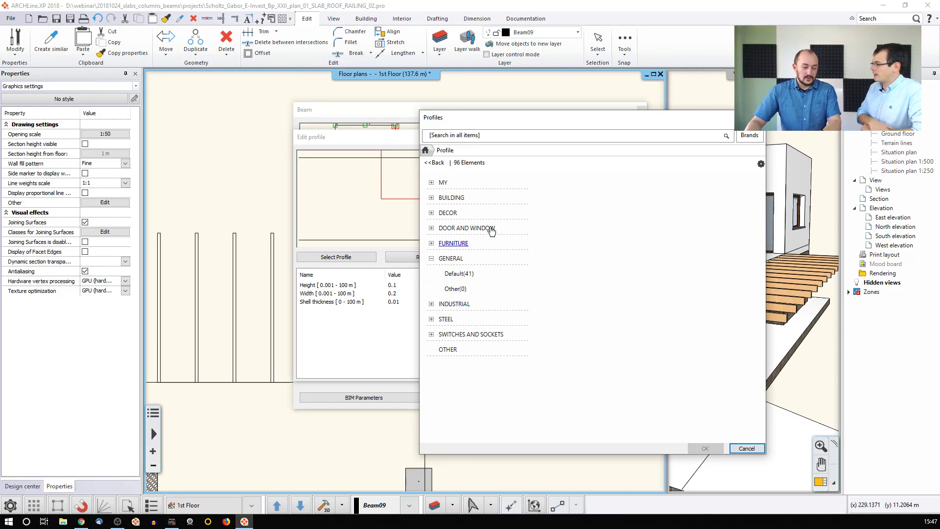
left_click(496, 139)
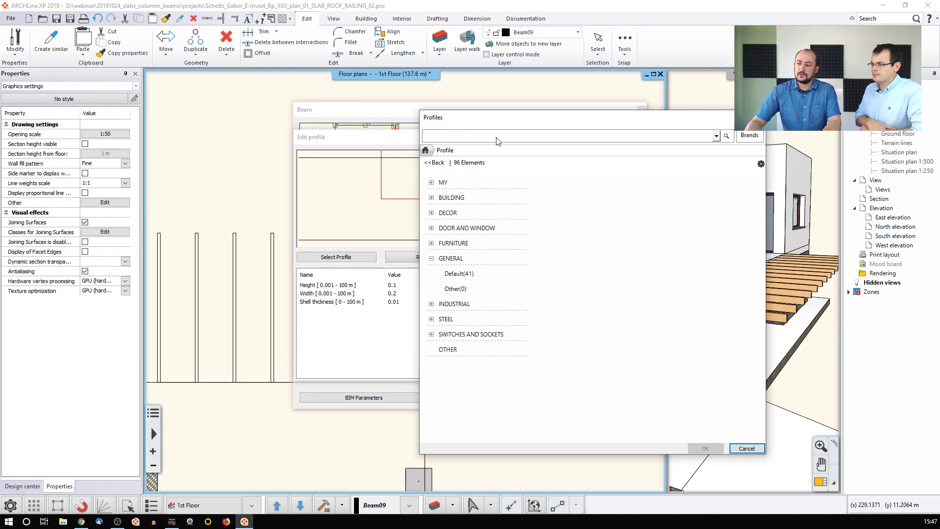
type("p")
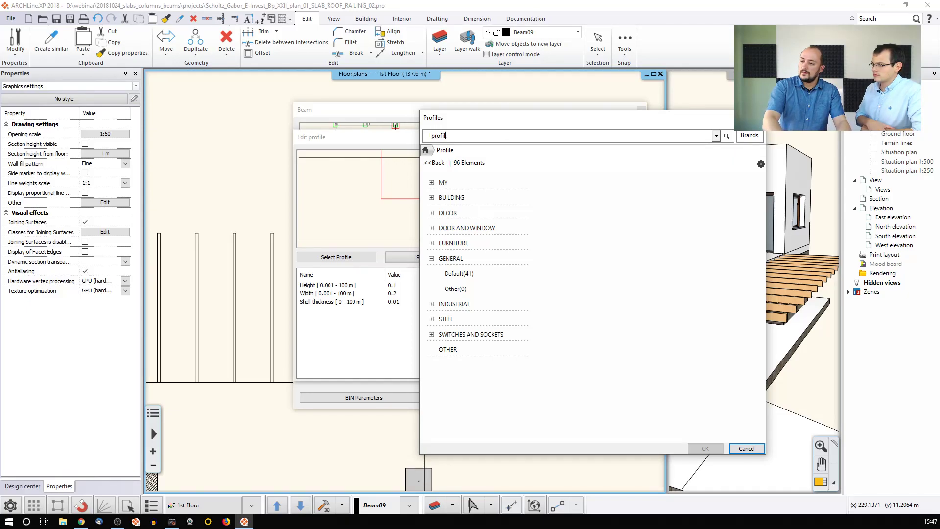
type("rofil")
key("Return")
mouse_move(684, 330)
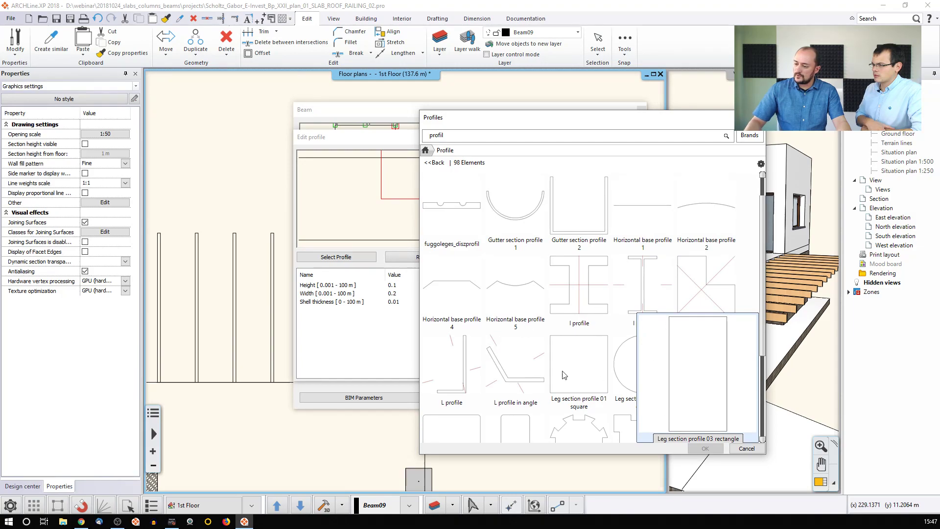
scroll(569, 378, "down", 3)
scroll(594, 294, "down", 8)
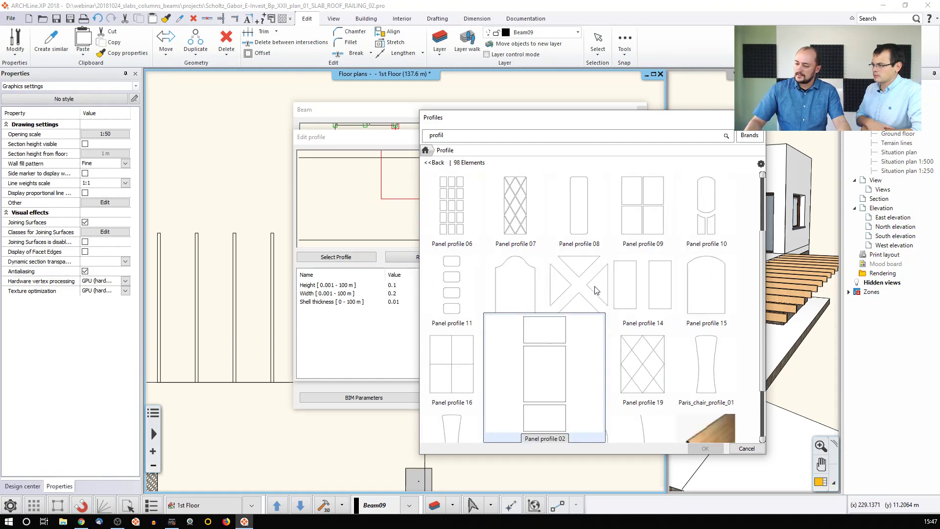
scroll(625, 305, "up", 3)
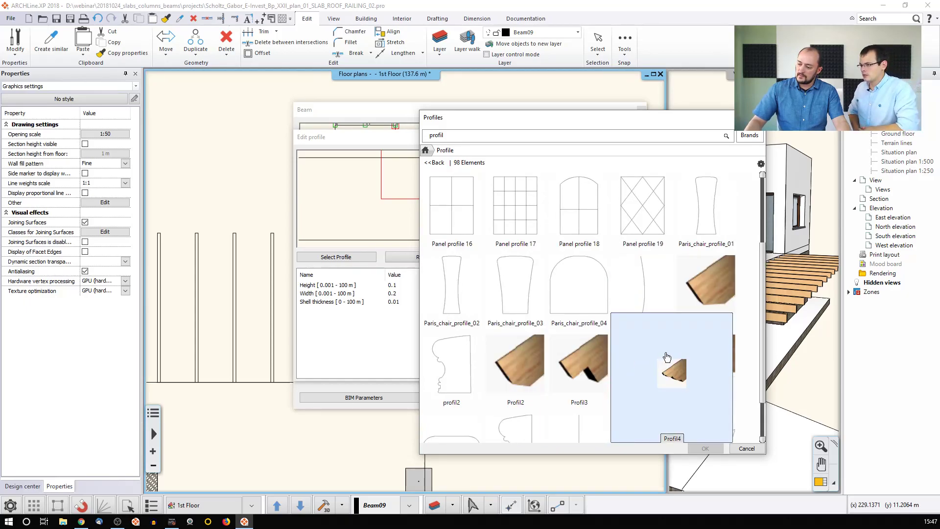
left_click(541, 378)
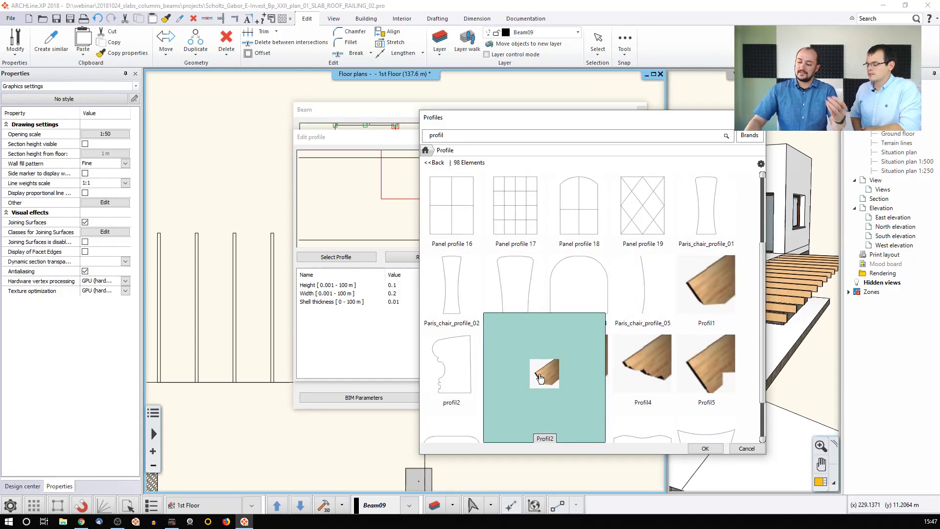
left_click(706, 448)
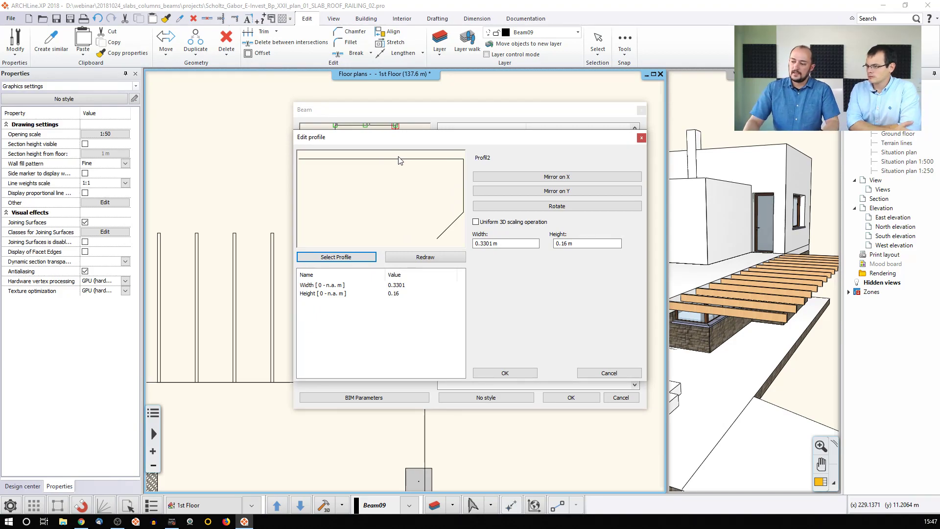
- Accept the ending profile's dimensions and apply the ending settings to the beam
left_click(581, 245)
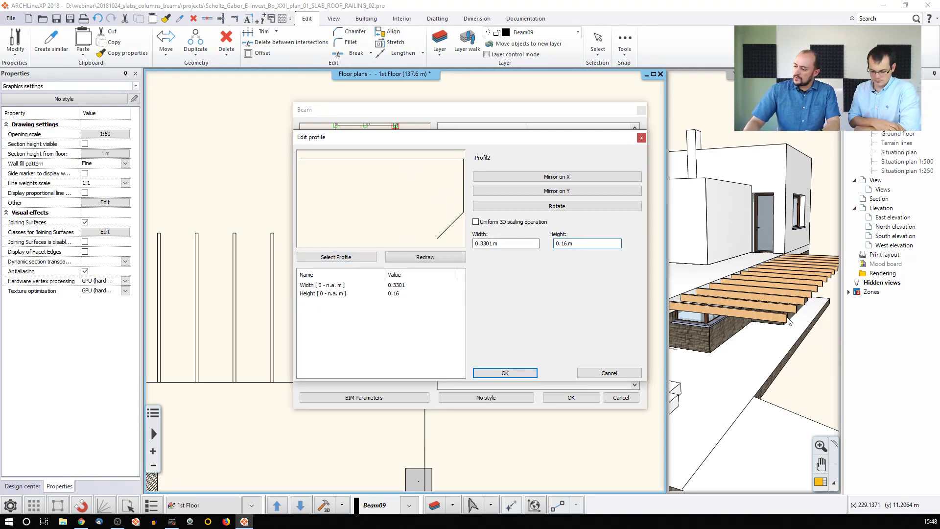
left_click_drag(562, 244, 604, 244)
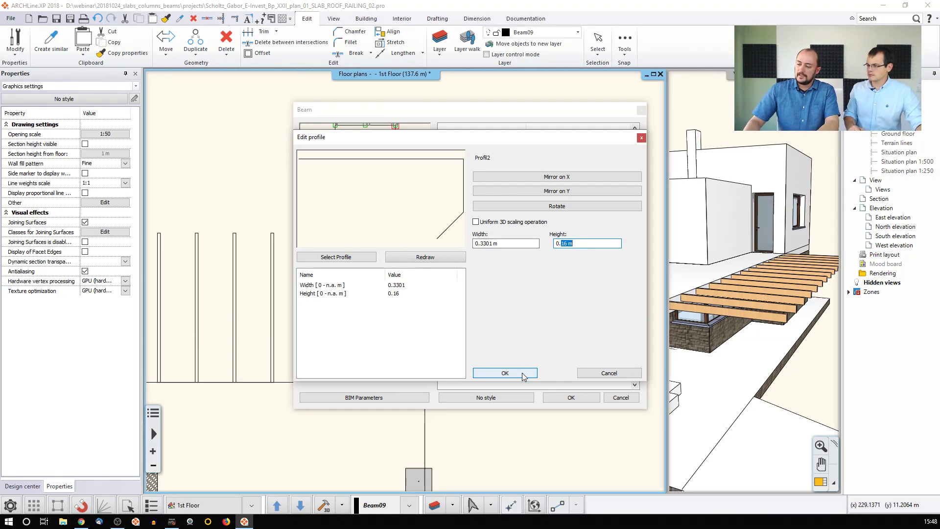
left_click(505, 373)
left_click(480, 312)
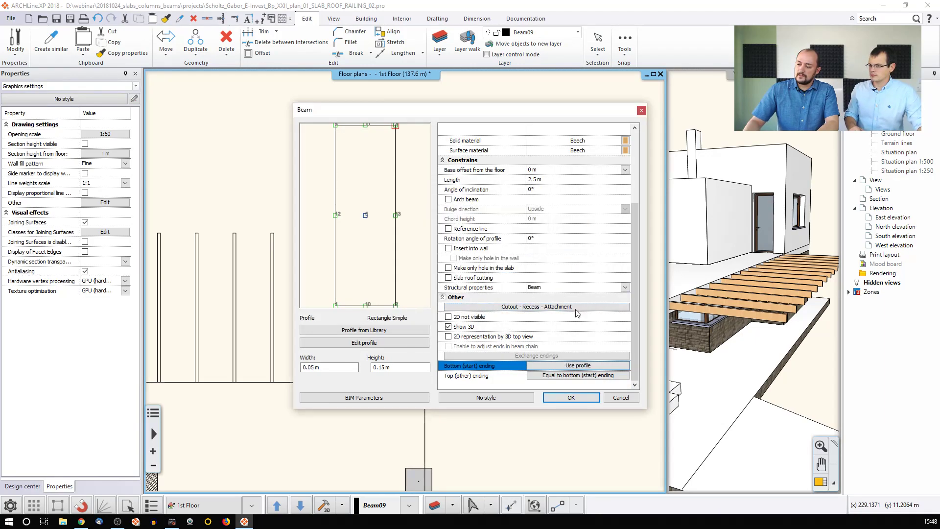
left_click(571, 397)
- Bring the 3D view into the main window and examine the shaped end of the balcony's outermost beam
middle_click_drag(819, 316, 774, 296)
scroll(772, 323, "up", 2)
middle_click_drag(778, 132, 766, 285)
scroll(772, 269, "down", 2)
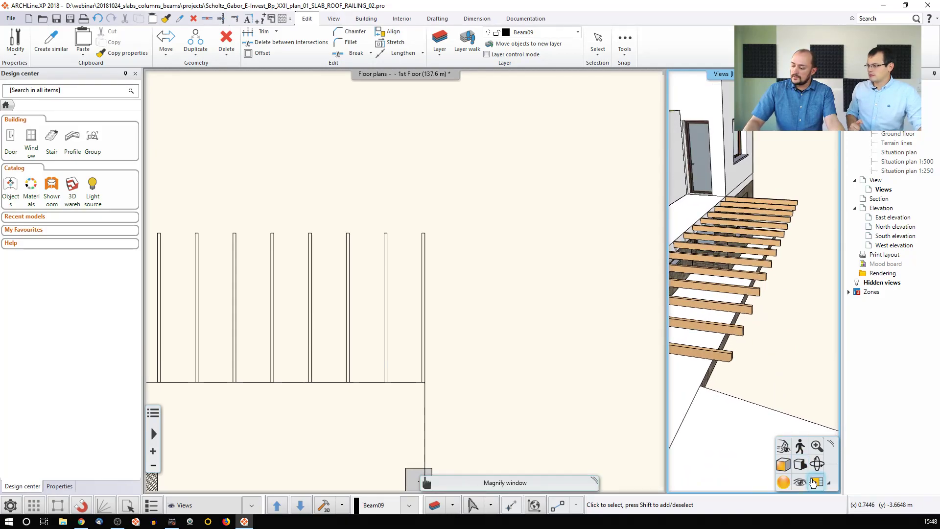
left_click(418, 480)
middle_click_drag(434, 199, 451, 213)
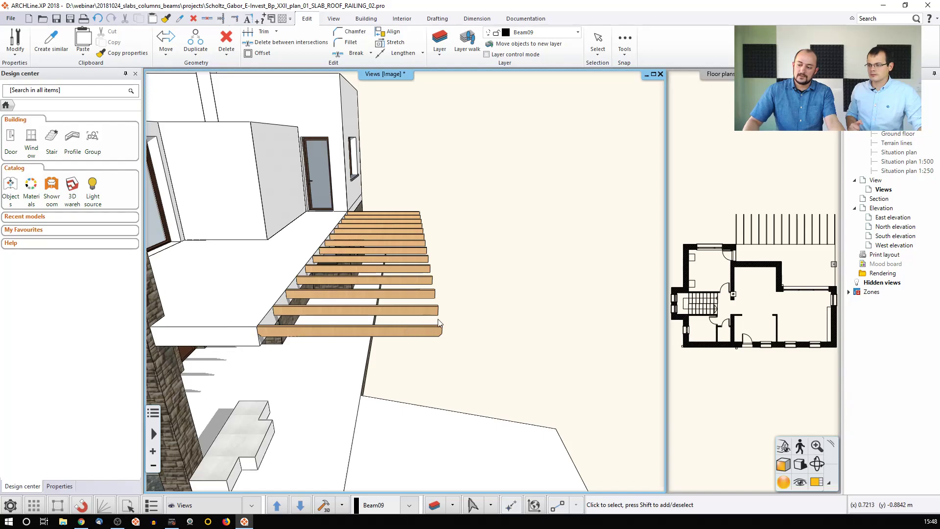
- Copy the properties of the balcony's outermost beam to all the other beams in the row
left_click(415, 337)
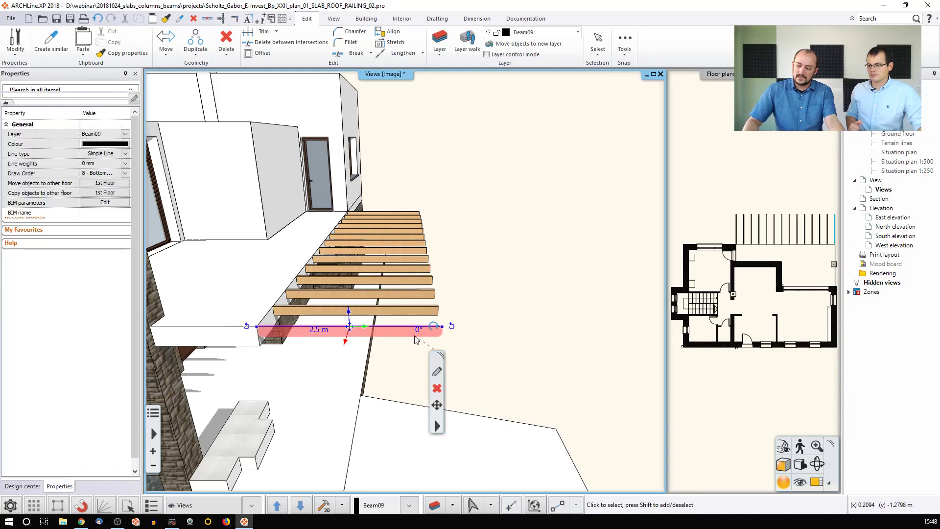
left_click(124, 53)
left_click(503, 371)
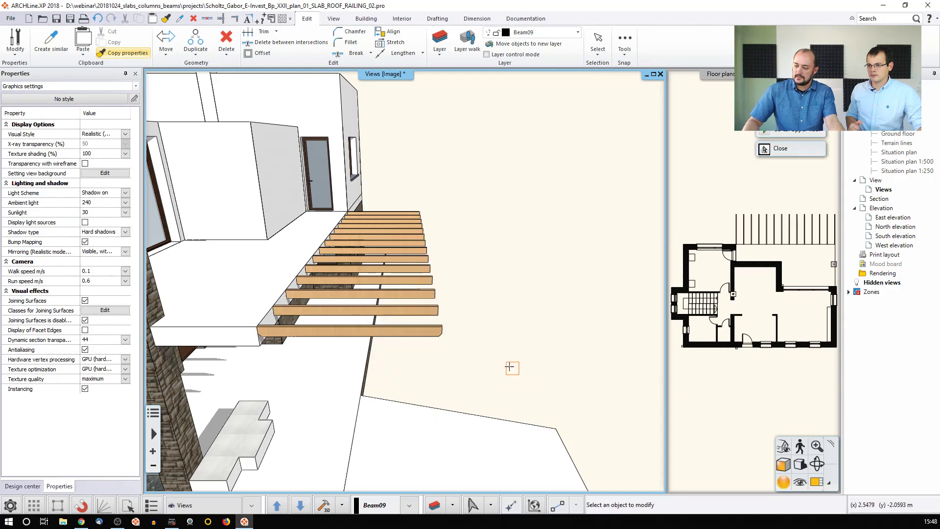
left_click(465, 294)
left_click(400, 189)
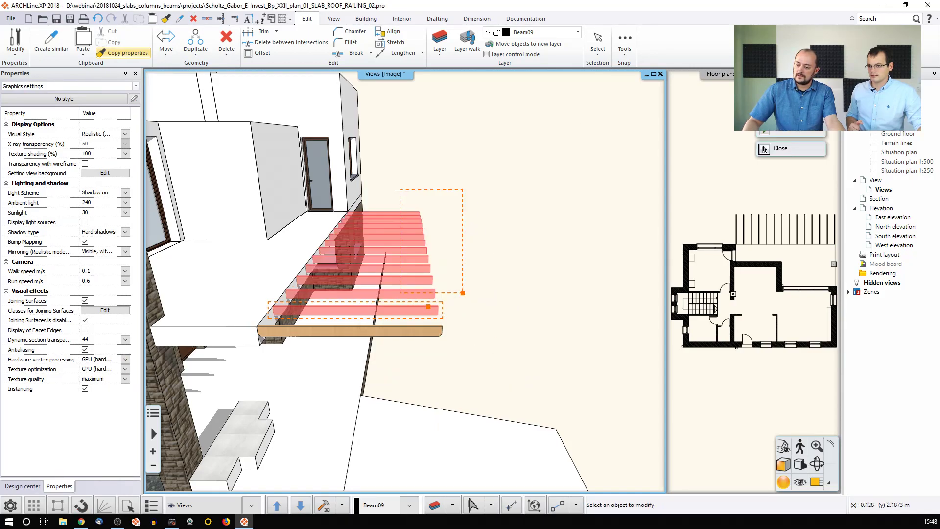
key("Return")
- Edit the balcony's outermost beam and insert a new item of type Cutout in its Cutout - Recess - Attachment settings
middle_click_drag(492, 251, 492, 177)
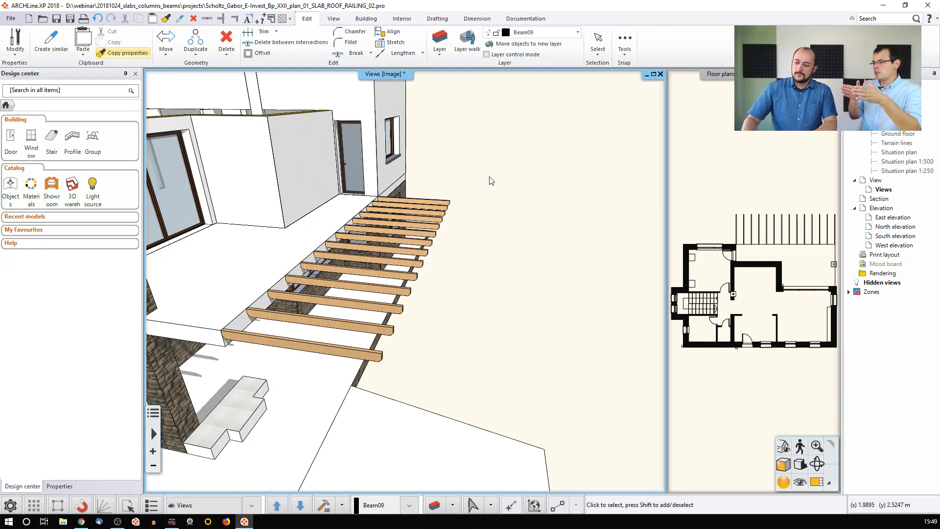
middle_click_drag(415, 336, 462, 327)
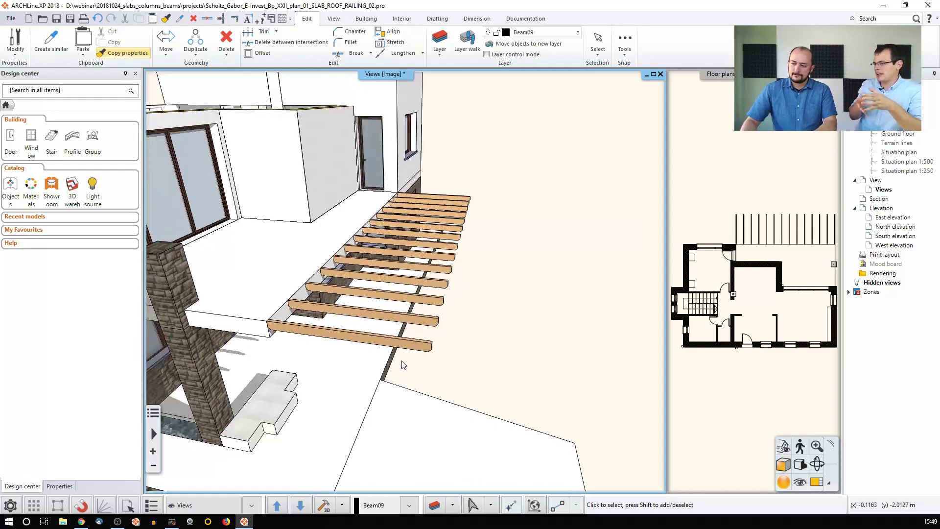
left_click(418, 343)
left_click(442, 382)
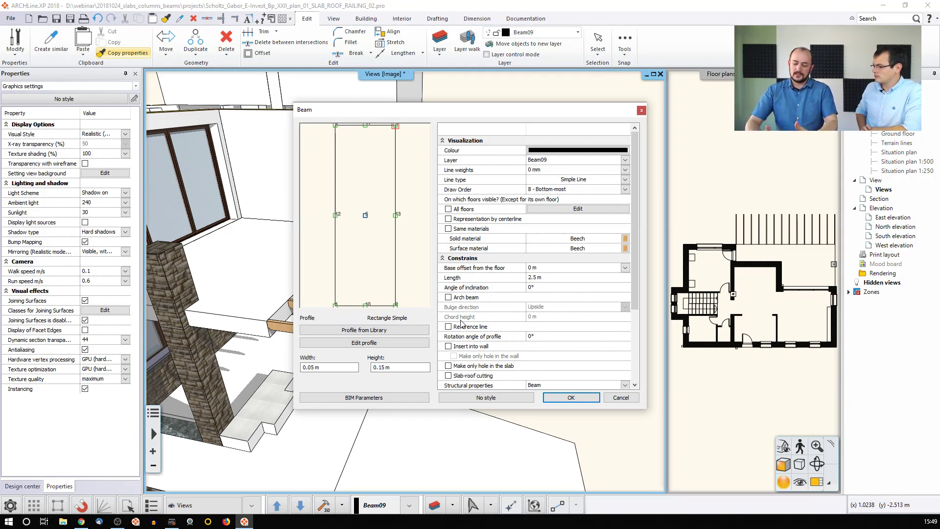
scroll(485, 337, "down", 3)
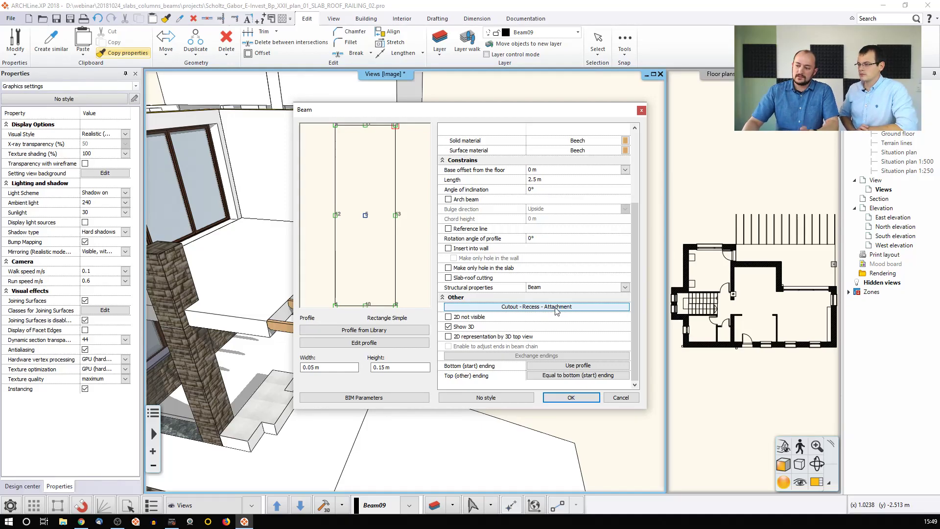
left_click(557, 308)
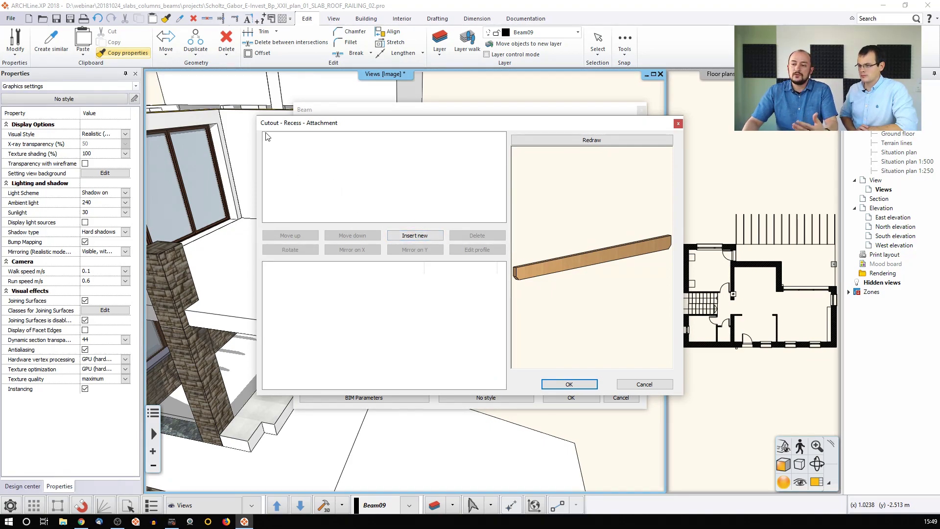
left_click(401, 236)
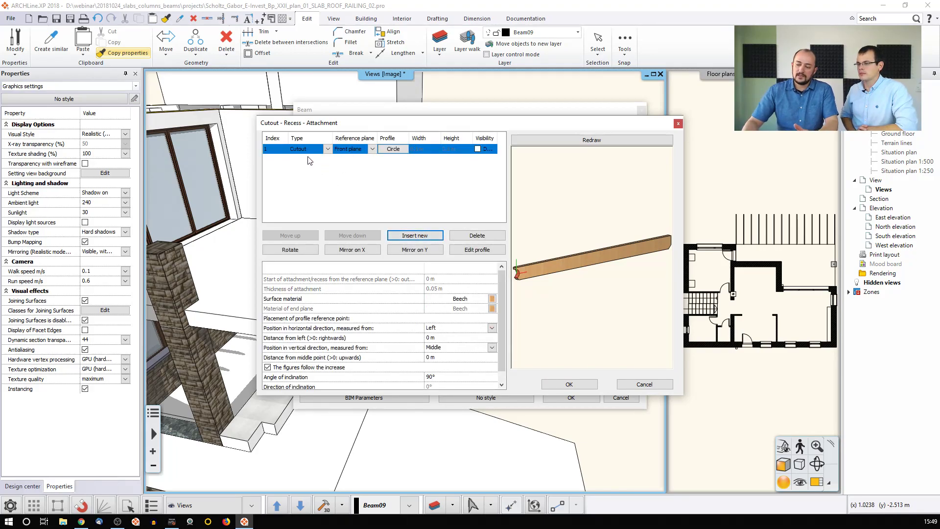
left_click(327, 149)
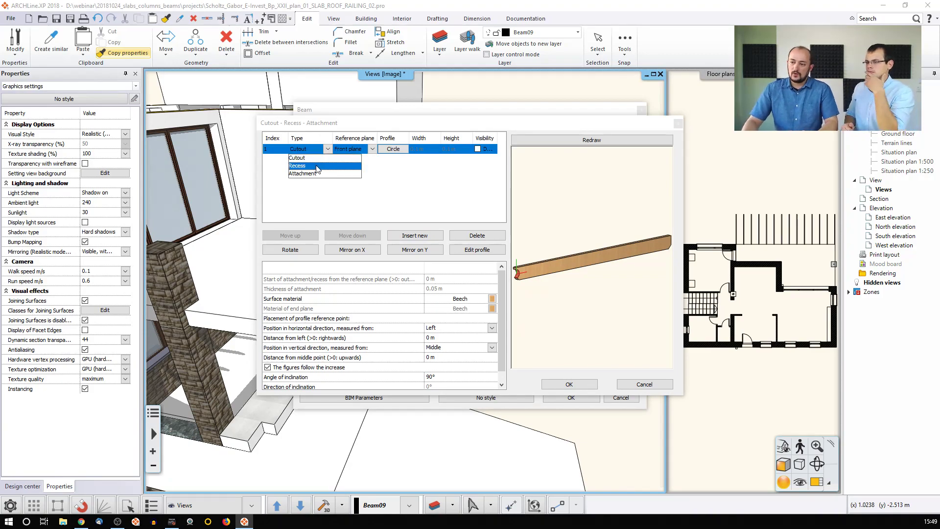
left_click(323, 156)
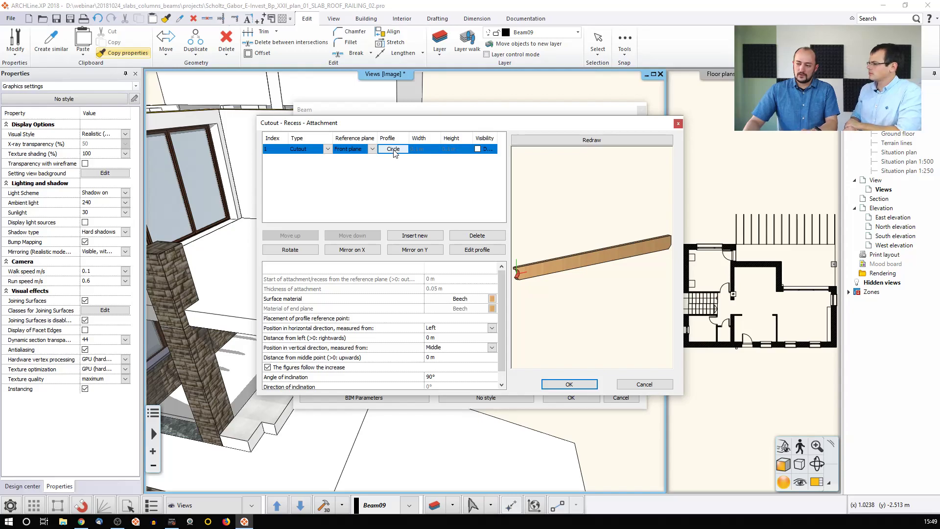
- Set the circular cutout profile's reference point to its left midpoint and place it 0.3 m from the beam's left end
scroll(574, 258, "up", 5)
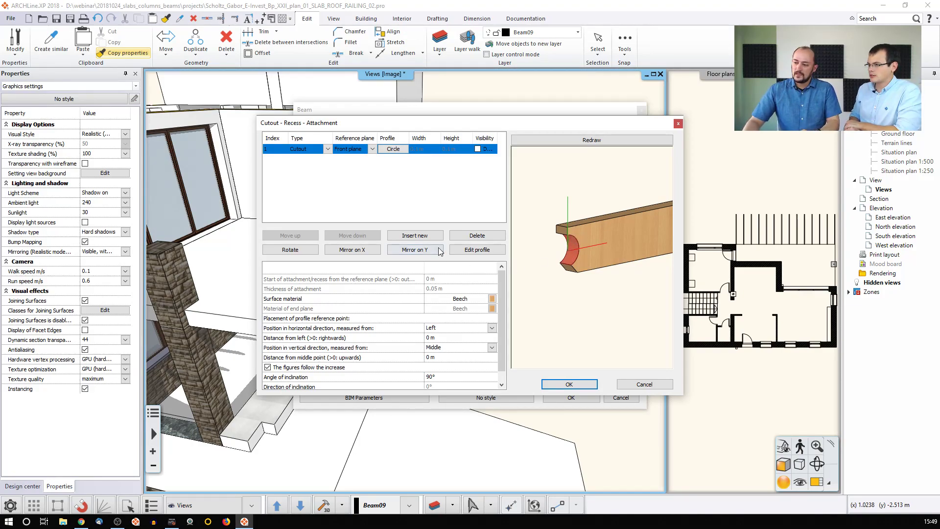
left_click(396, 149)
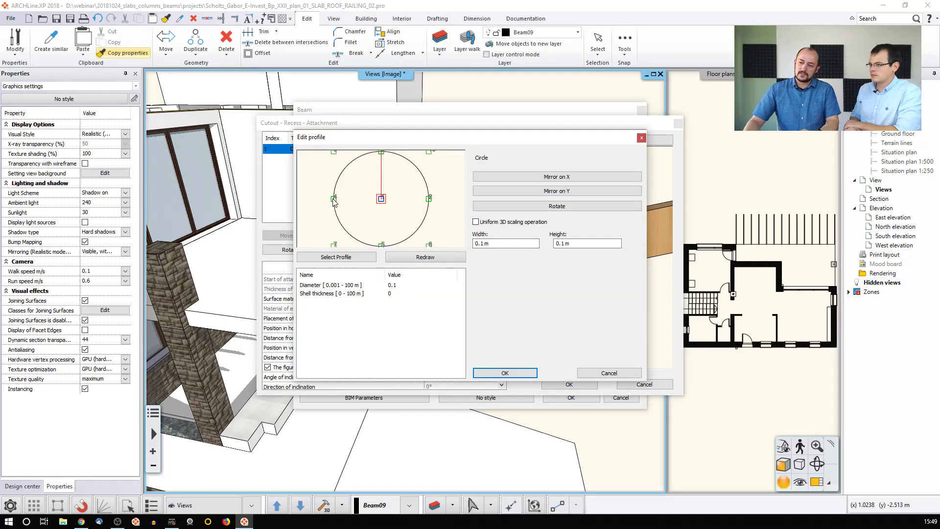
left_click(488, 373)
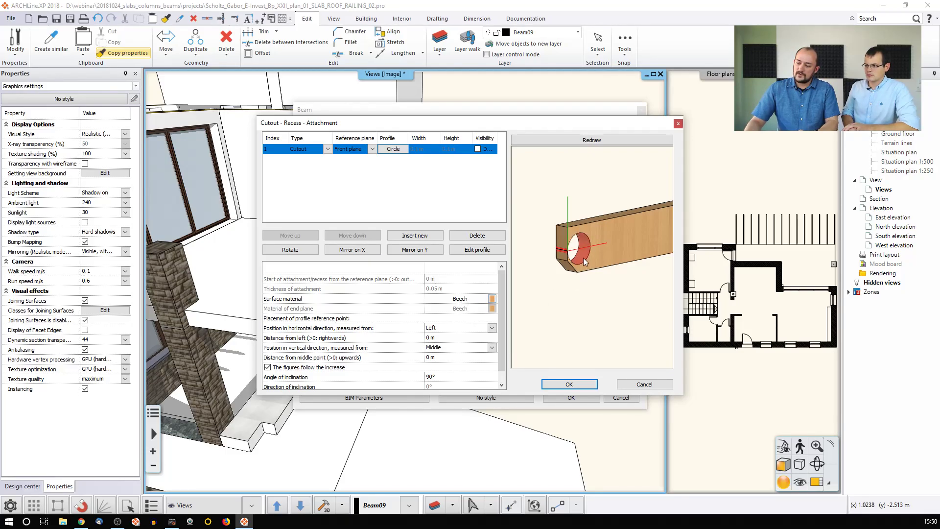
left_click(447, 337)
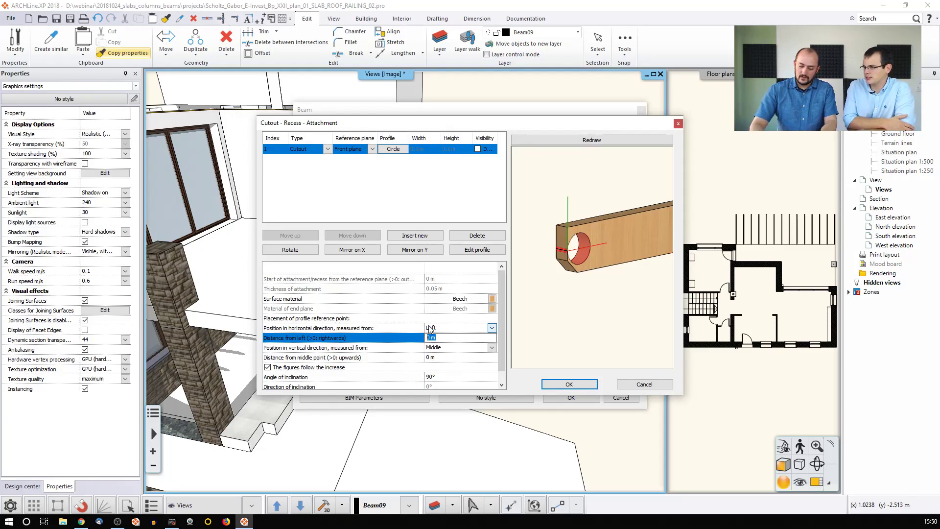
left_click(591, 141)
- Try to set the circular cutout's width and height to 0.05 m individually, without uniform scaling
left_click(393, 148)
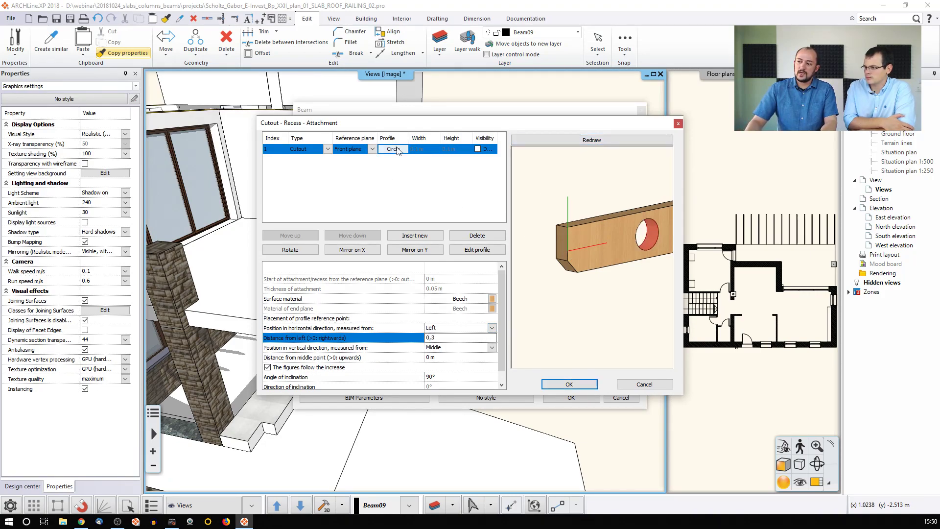
left_click(404, 148)
left_click_drag(479, 244, 512, 240)
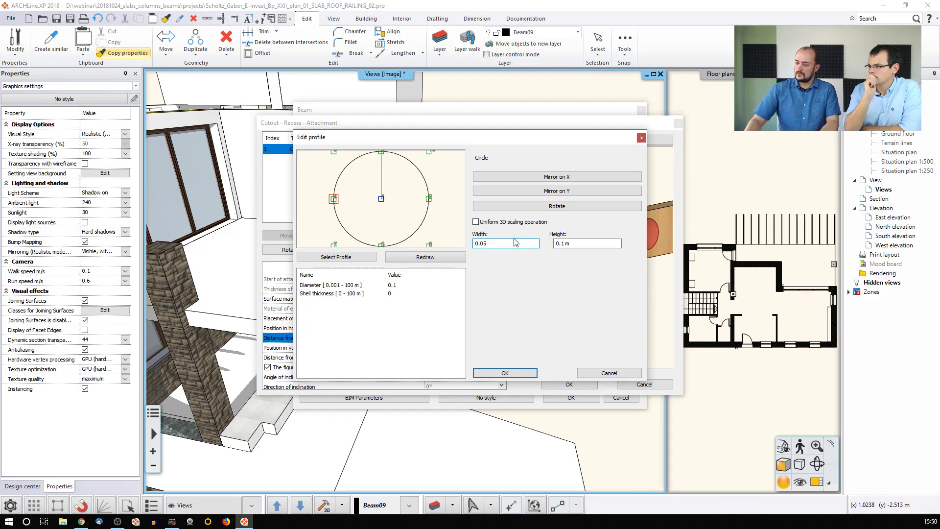
key("Tab")
type("0.05")
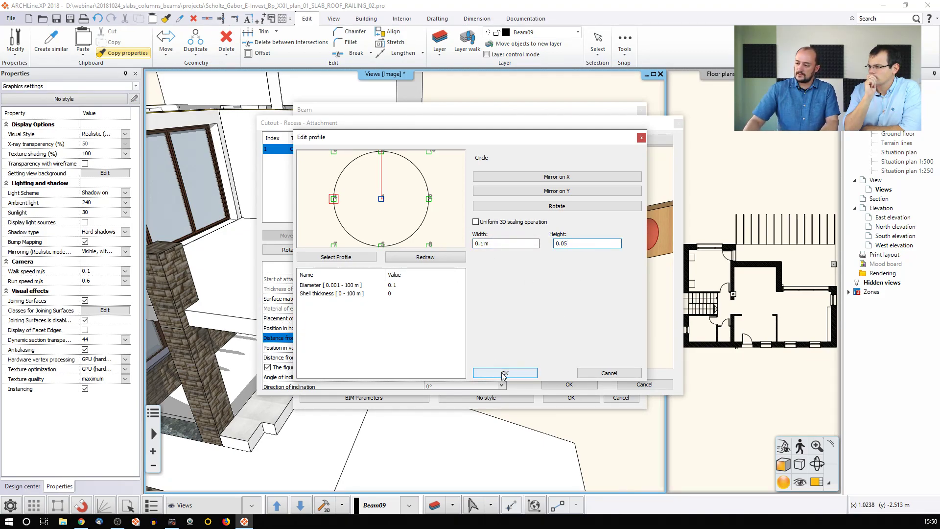
left_click(529, 372)
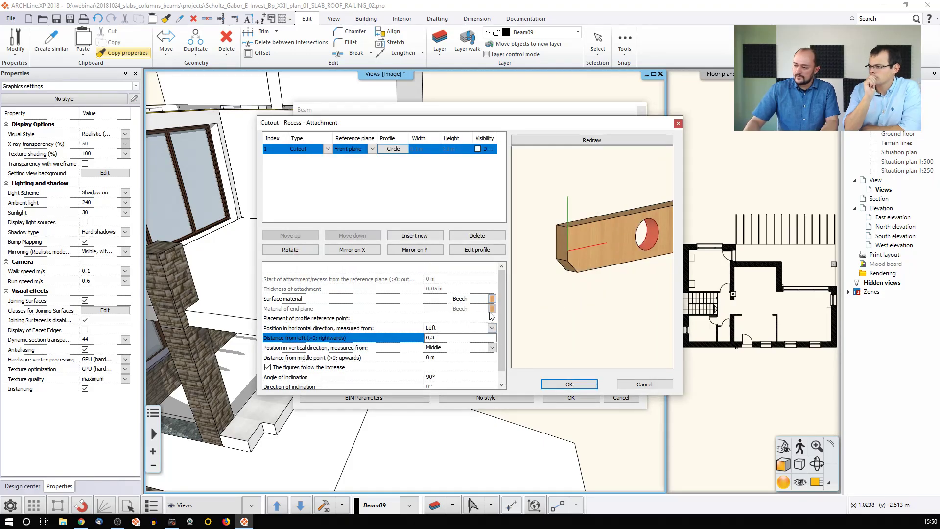
- Enable uniform 3D scaling for the circular cutout's profile and set its width to 0.05 m
left_click(394, 149)
left_click(476, 222)
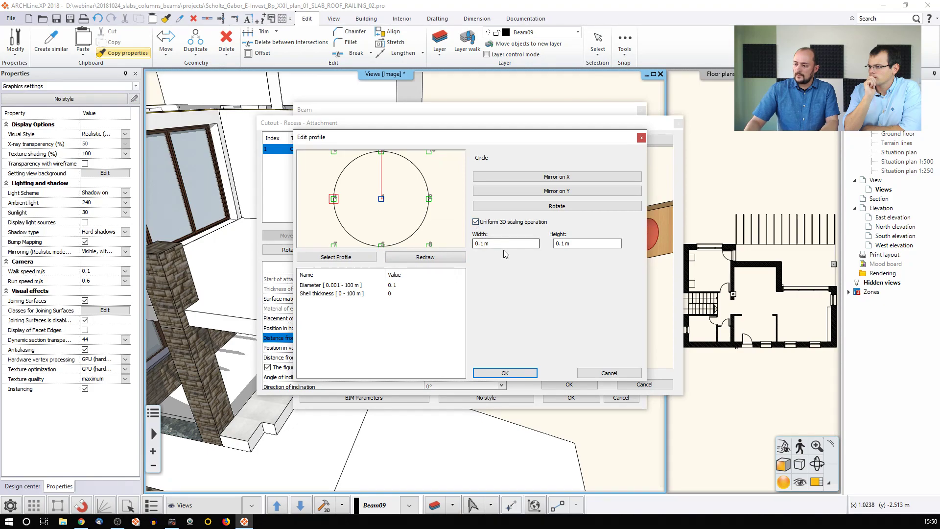
left_click_drag(480, 244, 531, 253)
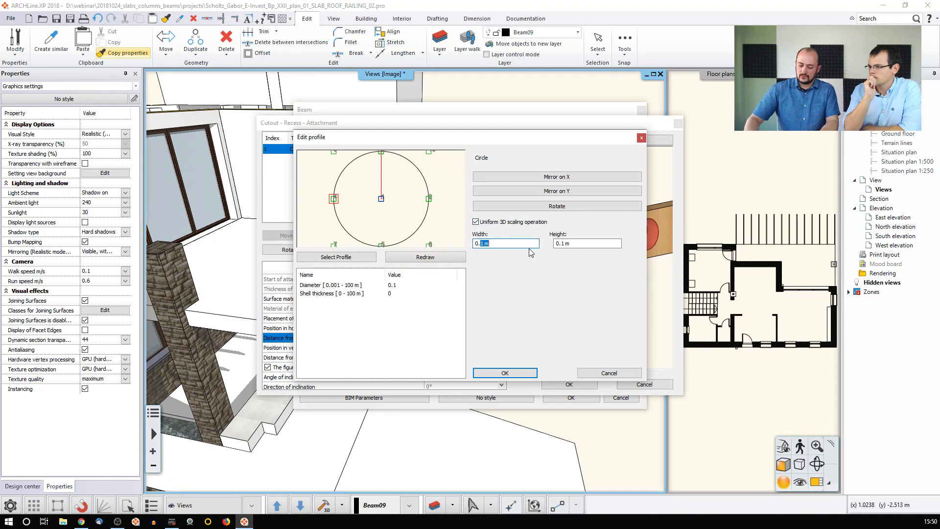
type("05")
key("Tab")
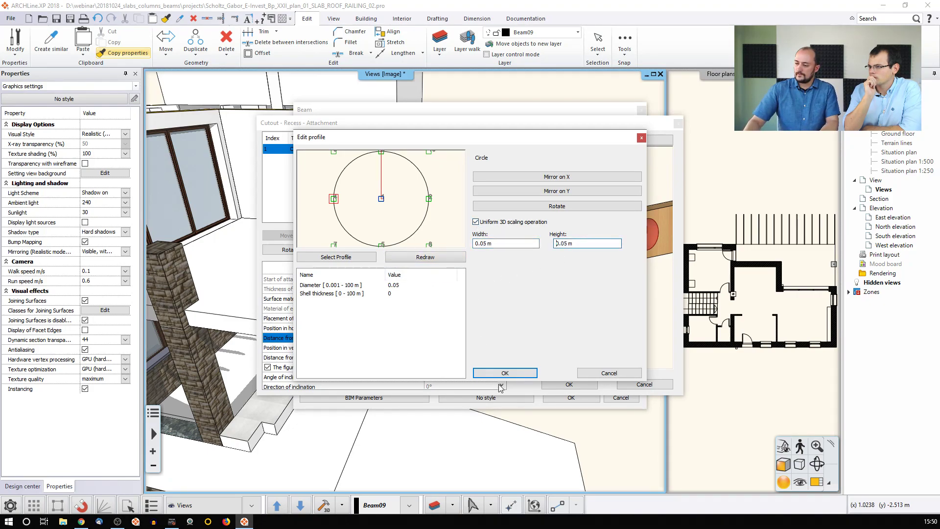
left_click(505, 373)
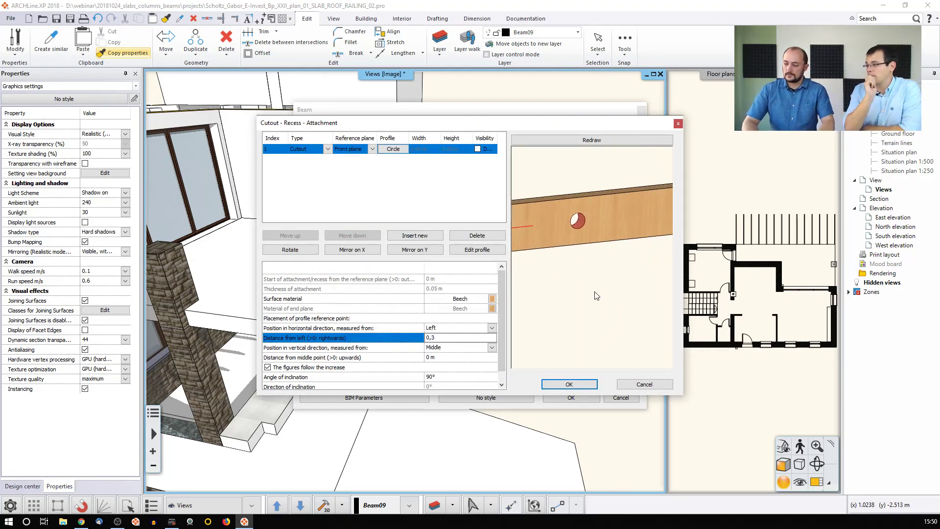
- Switch the circular feature's type to Attachment to preview it, and return it to Cutout
middle_click_drag(599, 294, 625, 299)
scroll(616, 313, "down", 2)
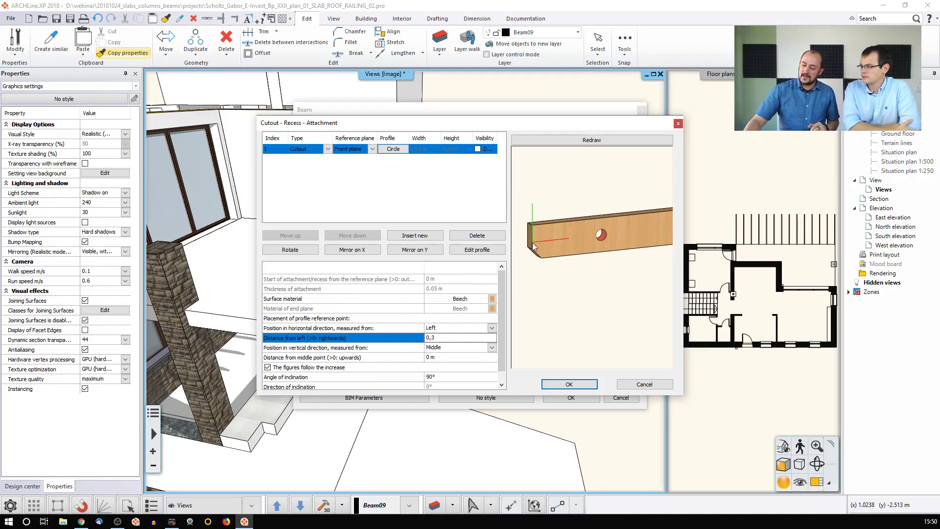
scroll(539, 220, "down", 1)
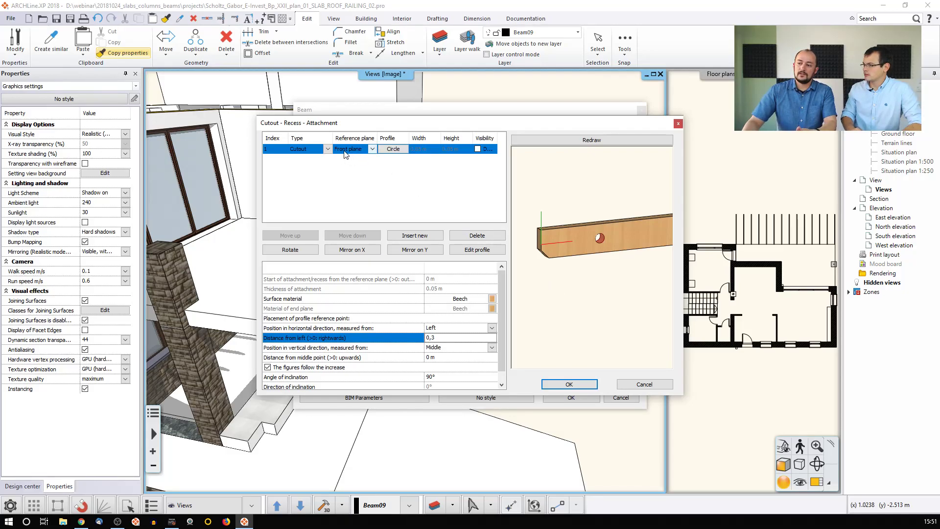
left_click(328, 149)
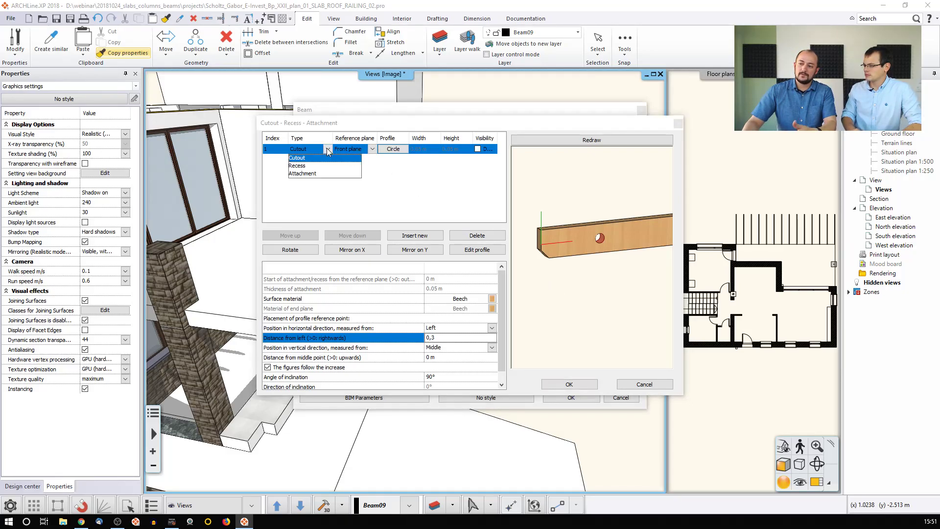
left_click(316, 175)
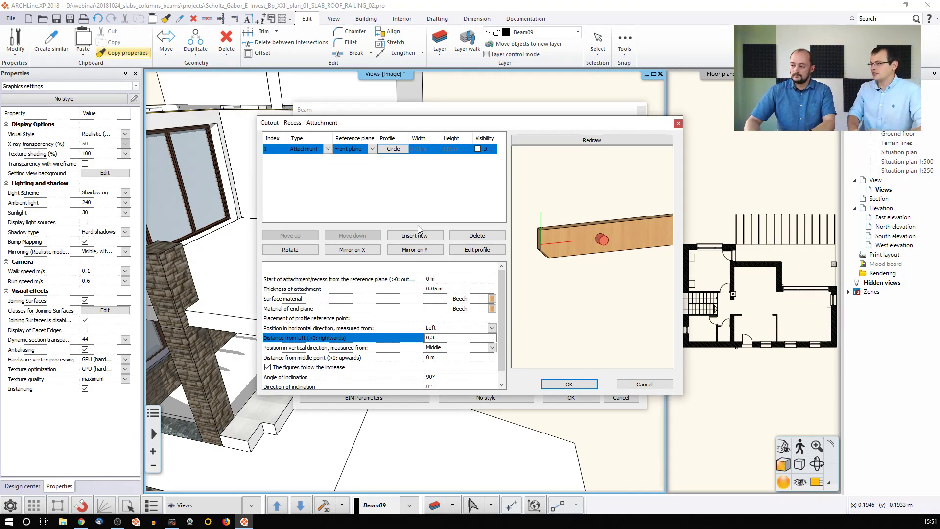
left_click(328, 149)
left_click(304, 156)
- Insert a second item below the circular cutout and set its type to Recess
left_click(400, 234)
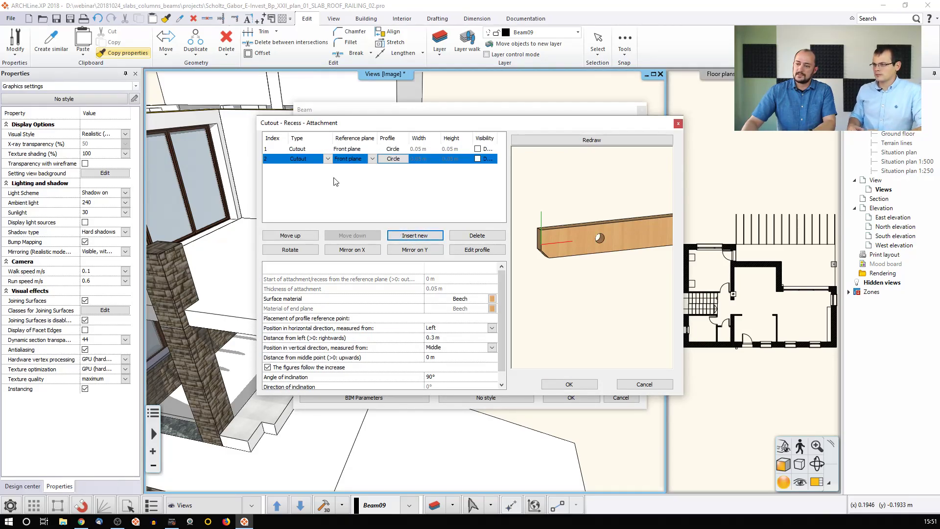
left_click(327, 159)
left_click(321, 176)
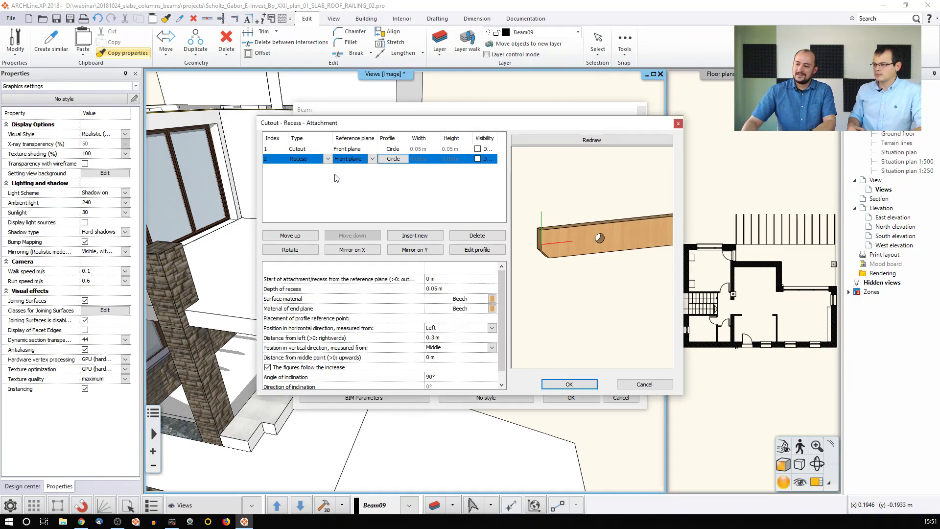
- Replace the recess's circular profile with the Rectangle profile found by searching the profile library for rectangle
mouse_move(598, 292)
middle_mouse_down()
mouse_move(534, 281)
mouse_move(591, 277)
middle_mouse_up()
scroll(577, 256, "up", 5)
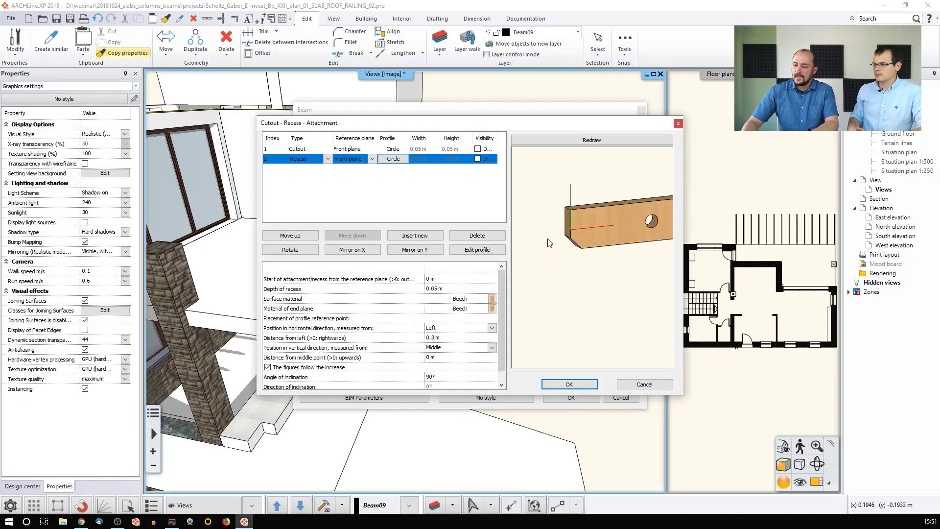
left_click(394, 159)
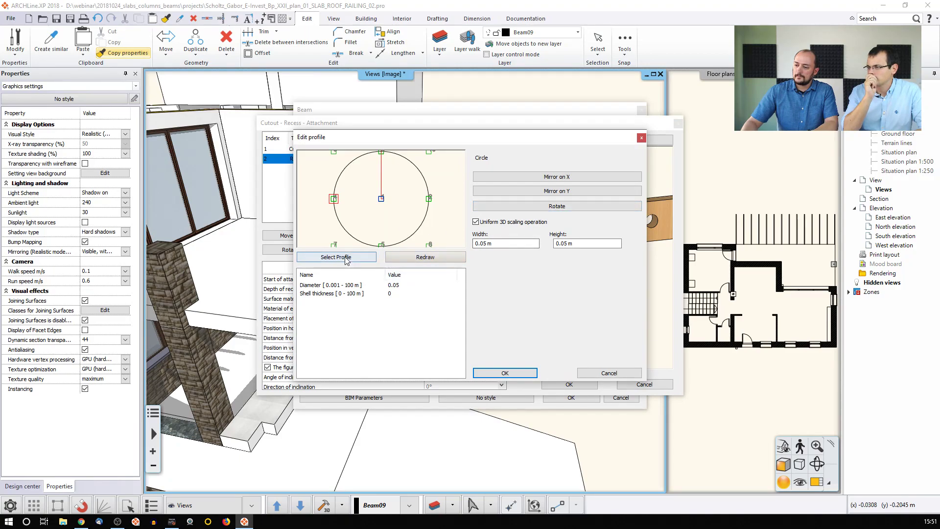
left_click(338, 256)
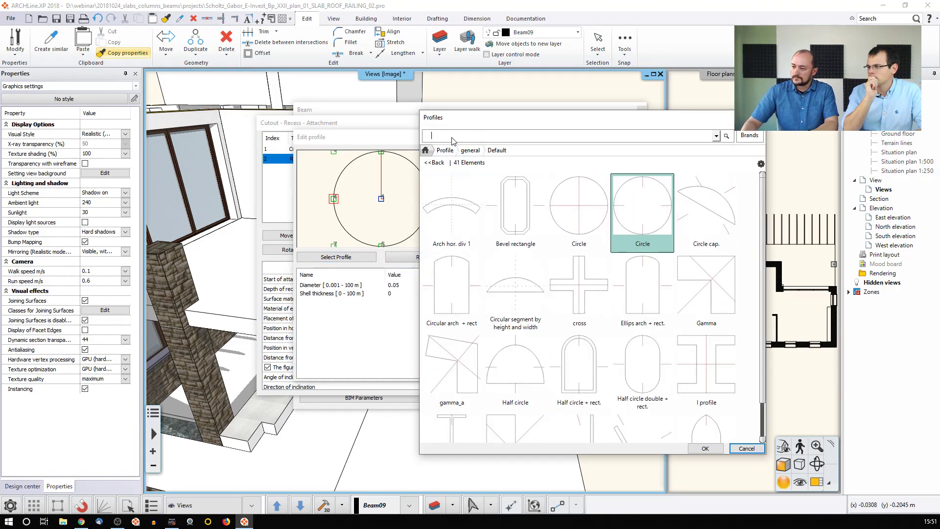
left_click(443, 150)
type("rectangle")
key("Return")
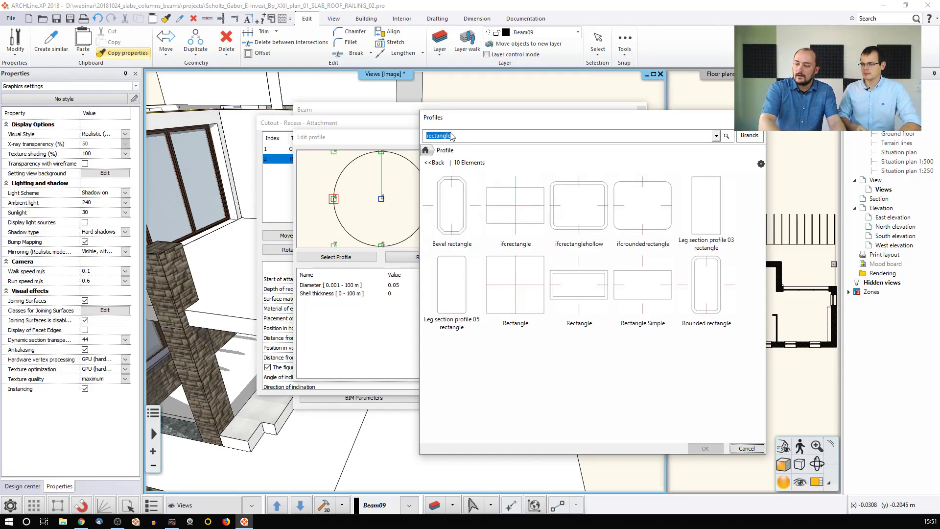
left_click(516, 289)
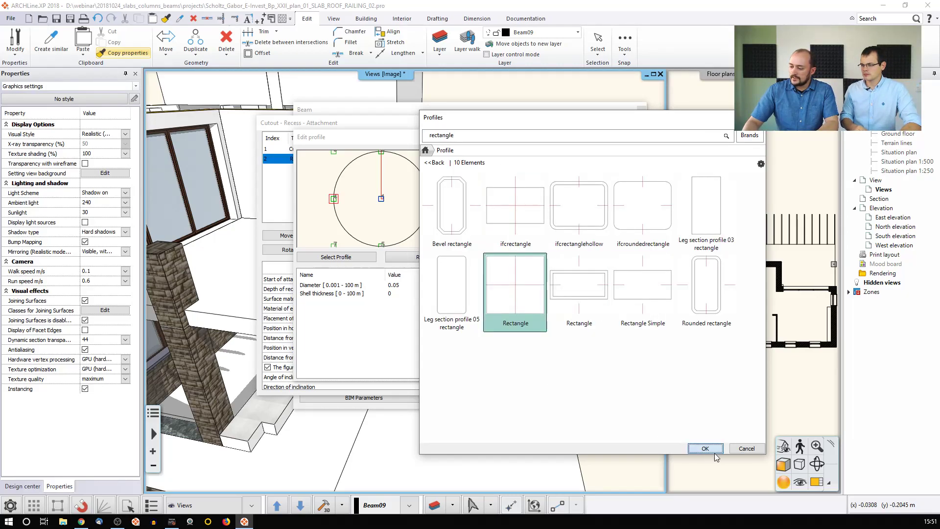
left_click(705, 448)
- Set the rectangular recess profile's width and height to 0.1 m with uniform scaling
left_click_drag(480, 243, 539, 247)
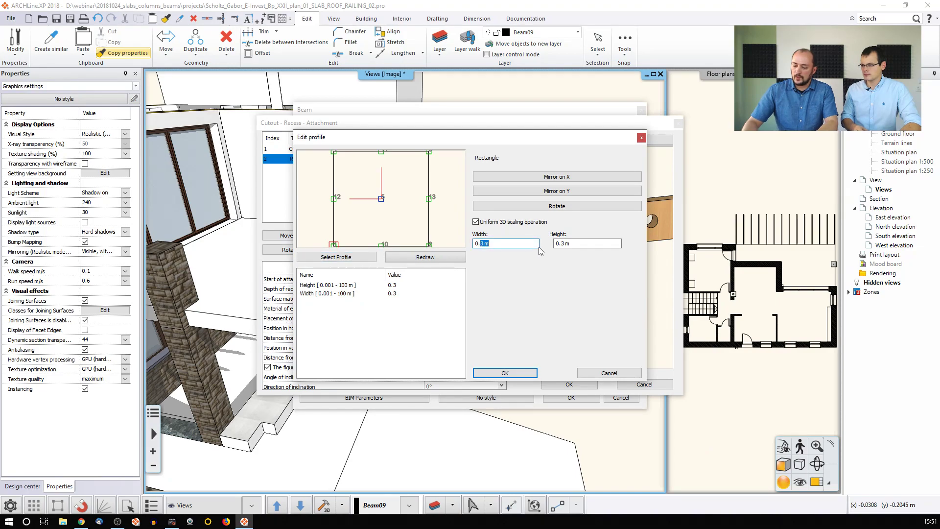
type("1")
left_click(593, 244)
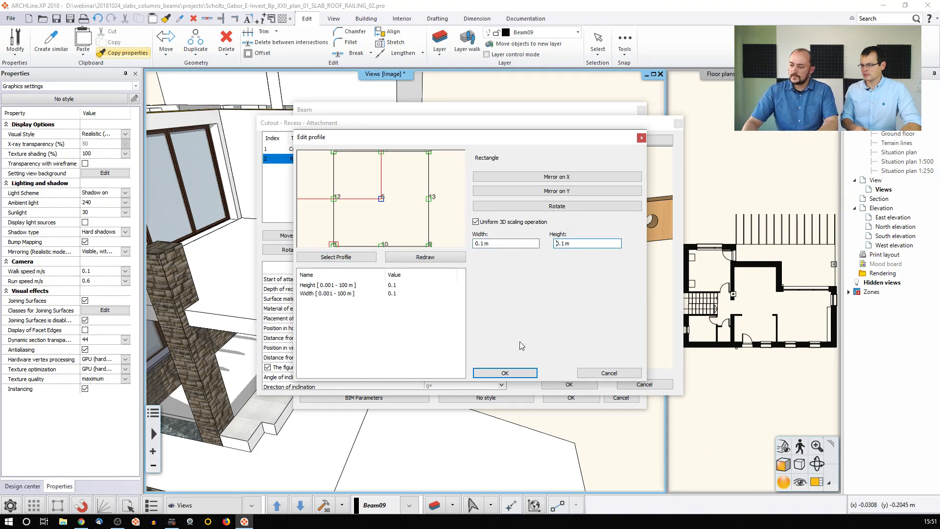
left_click(521, 373)
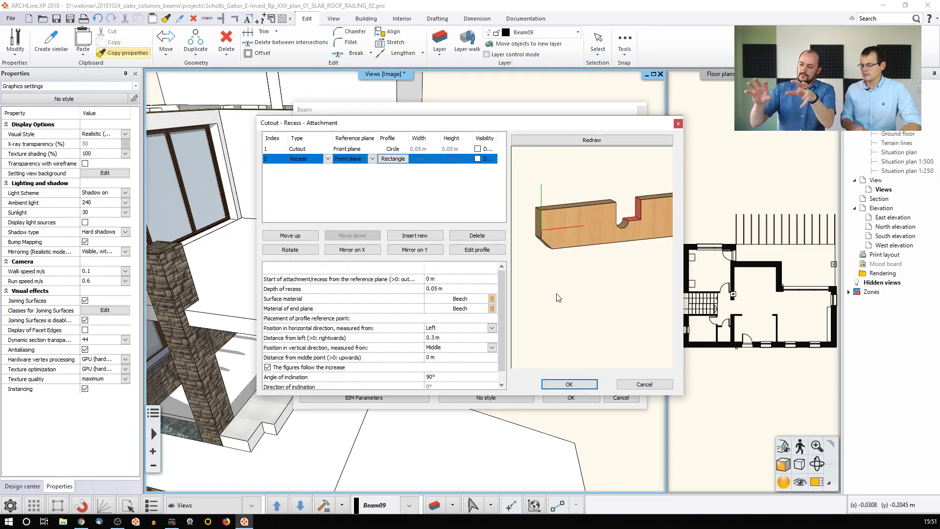
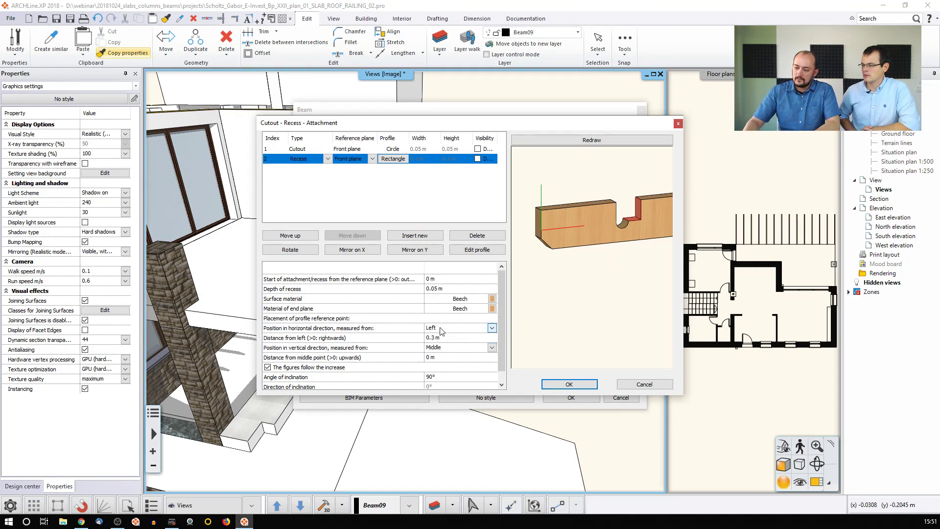
- Try the Top plane as the rectangular recess's reference plane, and set it to Bottom plane
left_click(370, 160)
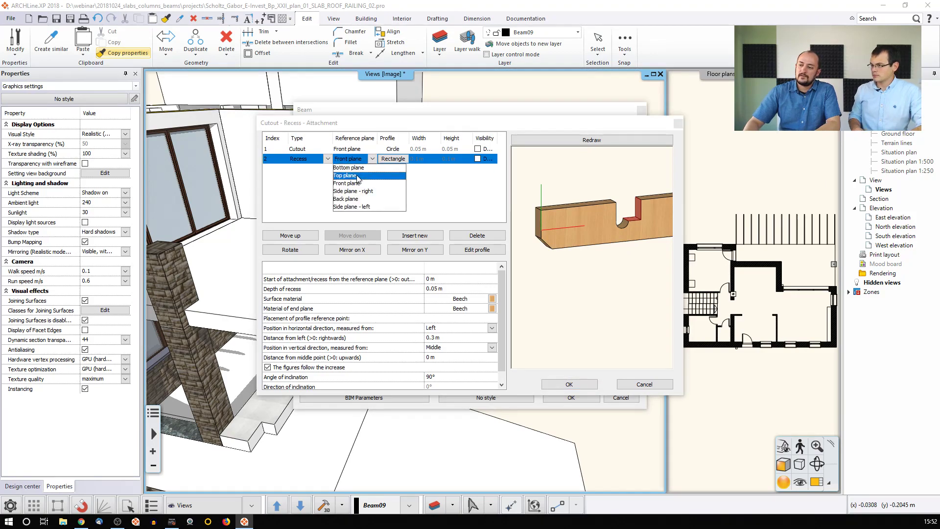
left_click(358, 175)
middle_click_drag(602, 220, 587, 277)
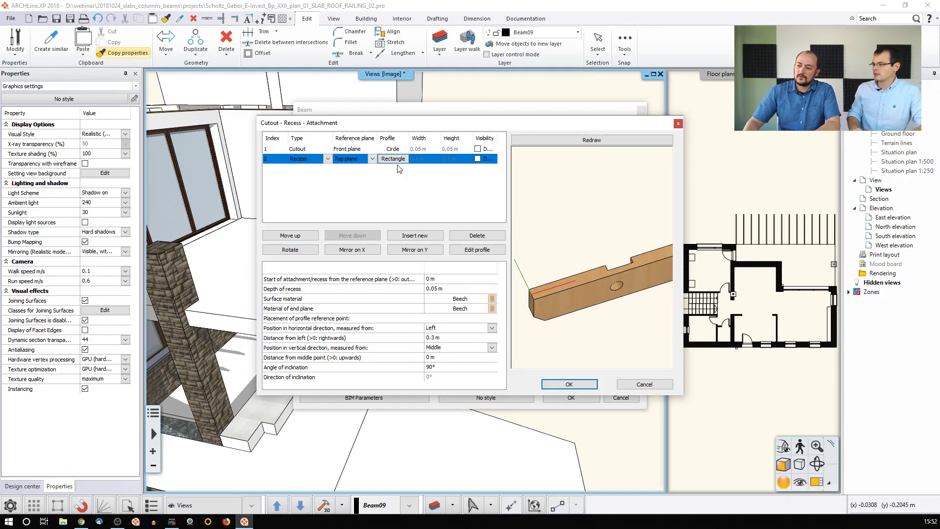
left_click(372, 159)
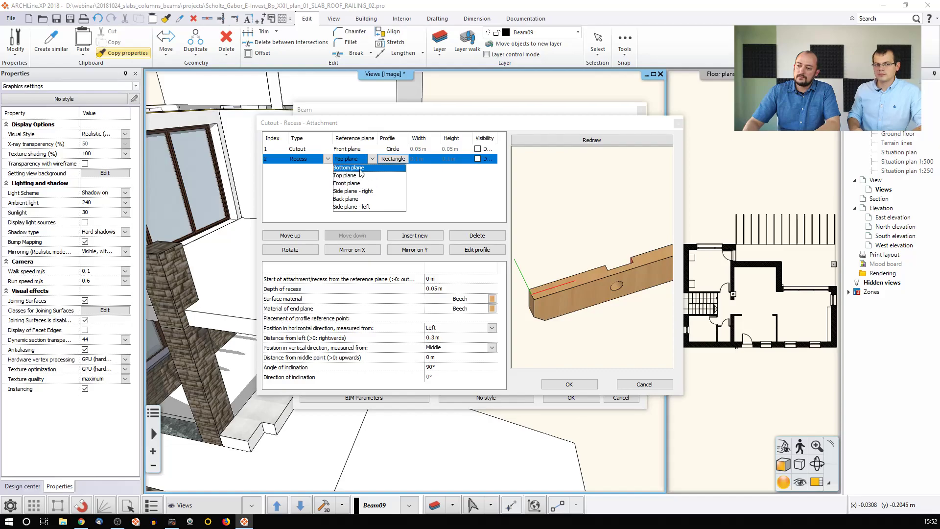
left_click(361, 168)
middle_click_drag(565, 336, 616, 260)
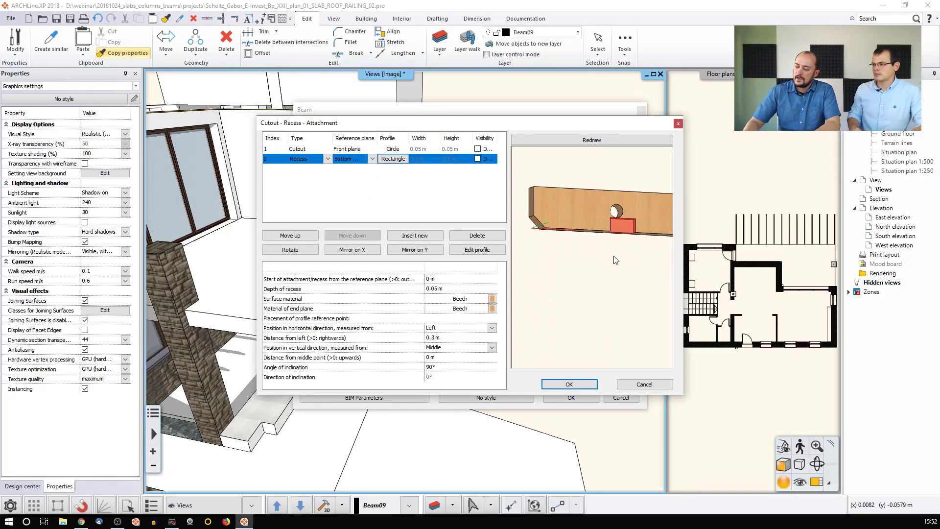
- Try a recess depth of 0.1 m, and set the depth to 0.02 m
left_click(444, 289)
double_click(432, 289)
type("0.1")
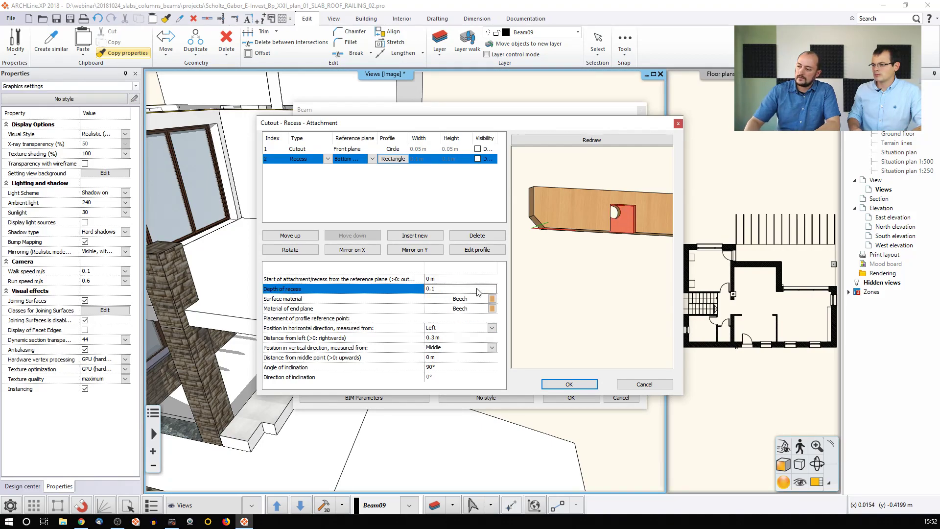
double_click(474, 289)
left_click(434, 289)
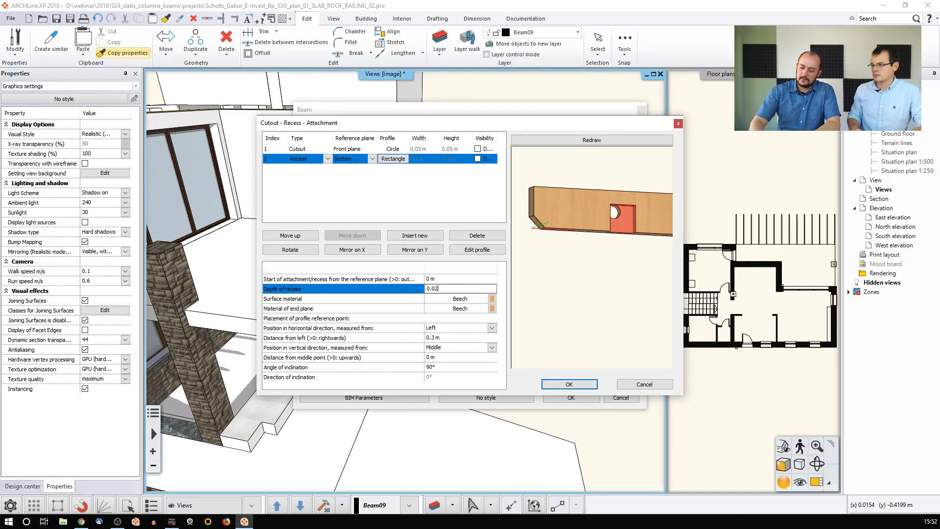
left_click_drag(583, 294, 571, 225)
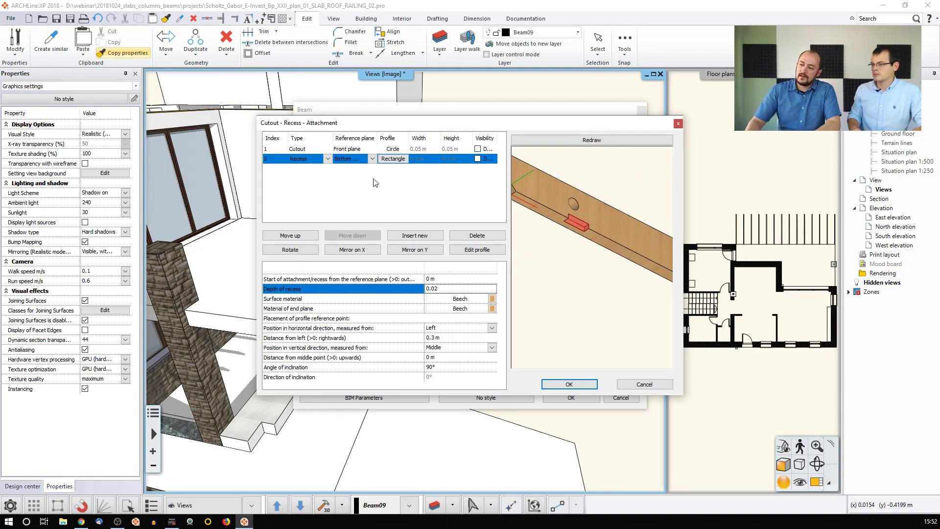
- Set the rectangle profile's reference point to its centre and apply the cutout and recess to the outermost beam
left_click(392, 159)
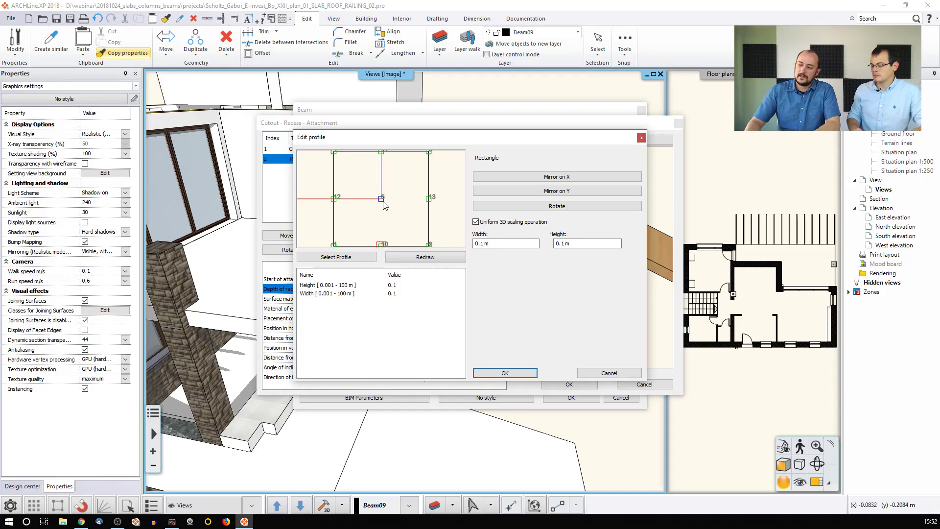
left_click(528, 373)
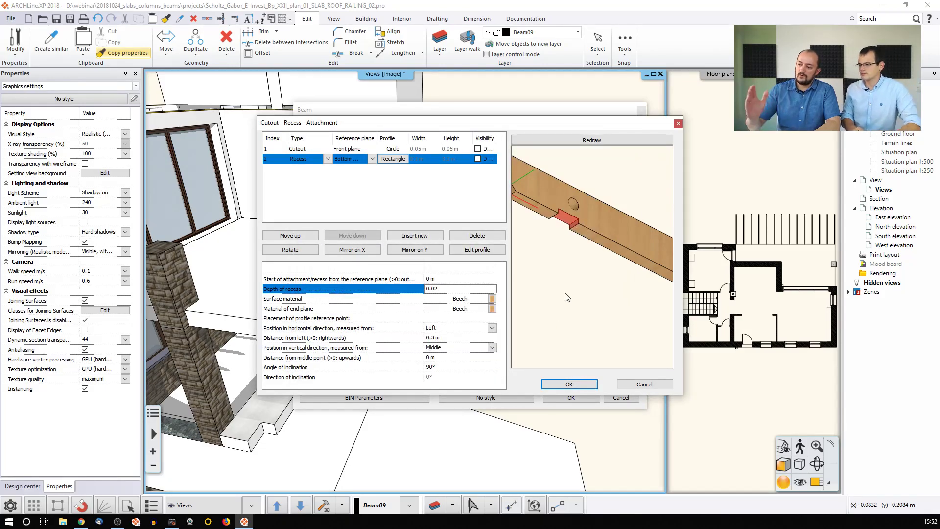
middle_click_drag(553, 294, 581, 301)
scroll(582, 306, "down", 2)
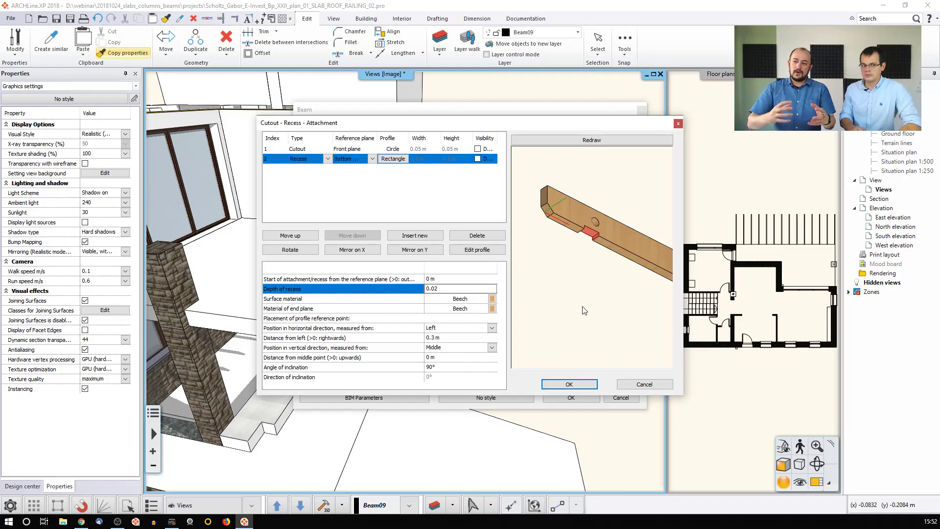
left_click(570, 384)
left_click(571, 397)
- Copy the outermost beam's properties, including Cutout - Recess - Attachment, to all the other balcony beams
middle_click_drag(401, 327, 430, 327)
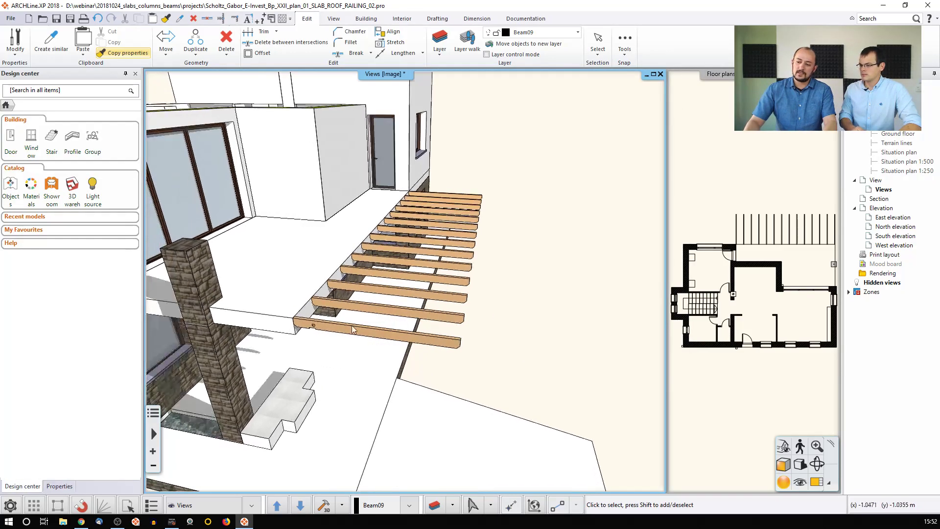
scroll(387, 319, "up", 3)
middle_click_drag(262, 351, 362, 339)
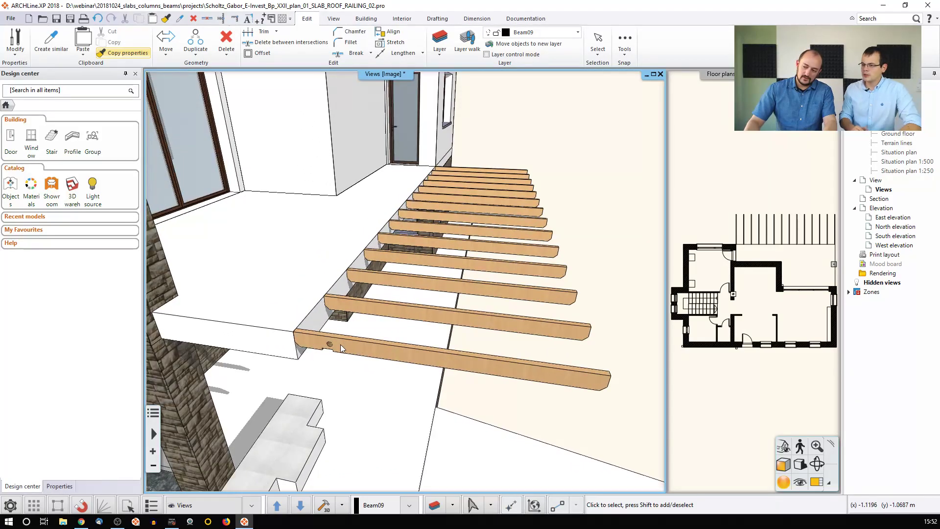
left_click(339, 344)
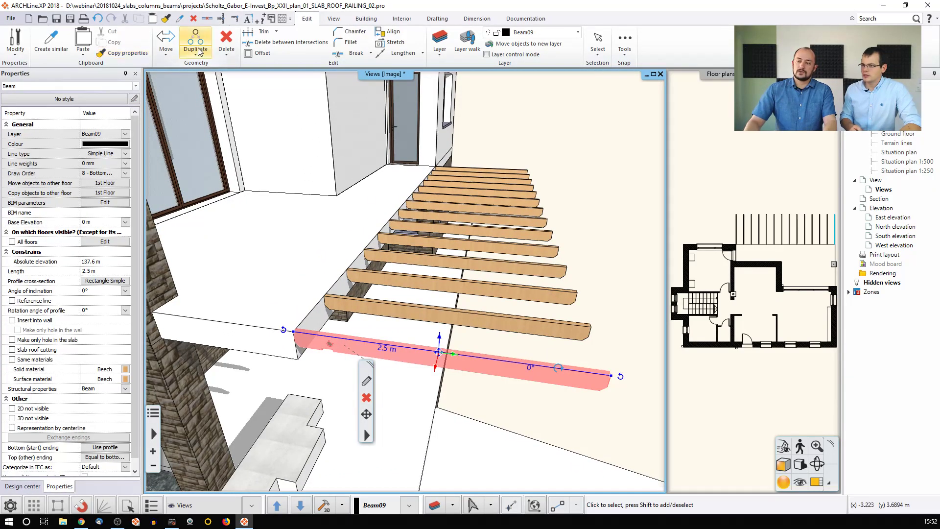
left_click(165, 18)
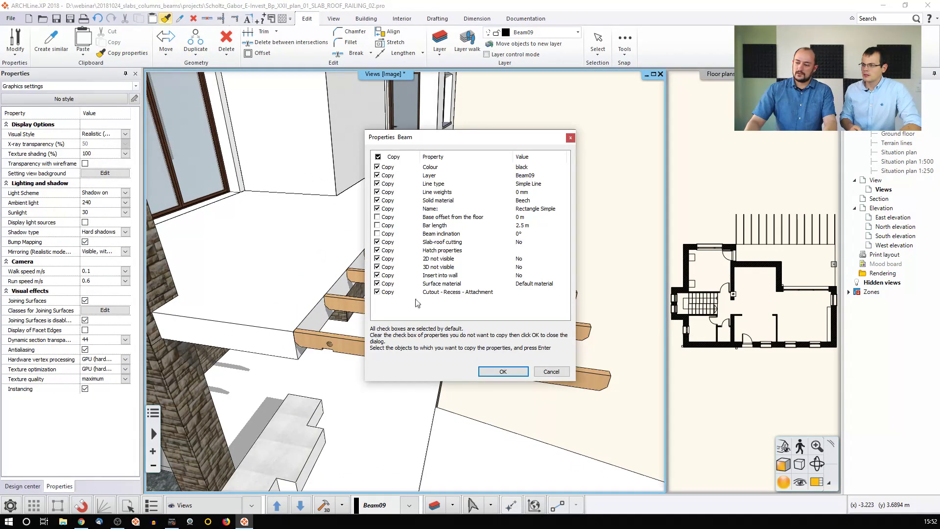
left_click(503, 371)
left_click_drag(621, 342, 511, 144)
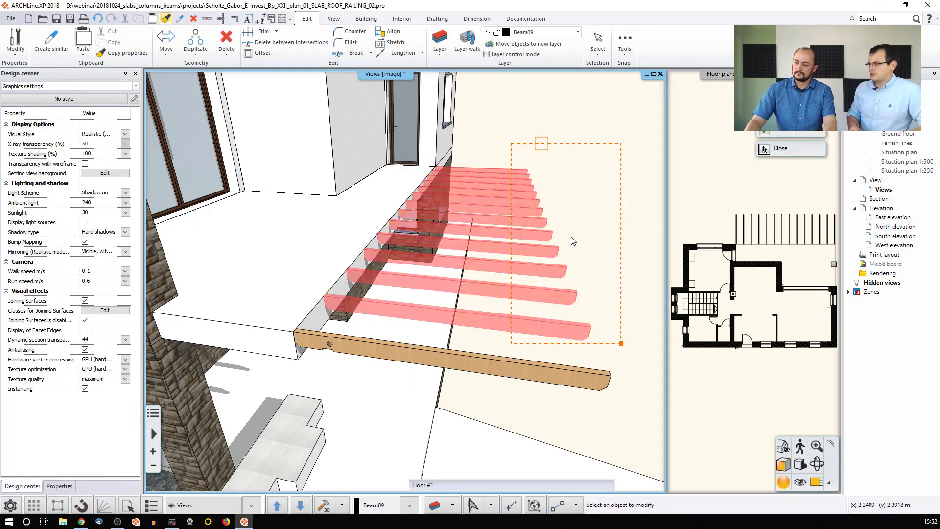
scroll(535, 242, "down", 2)
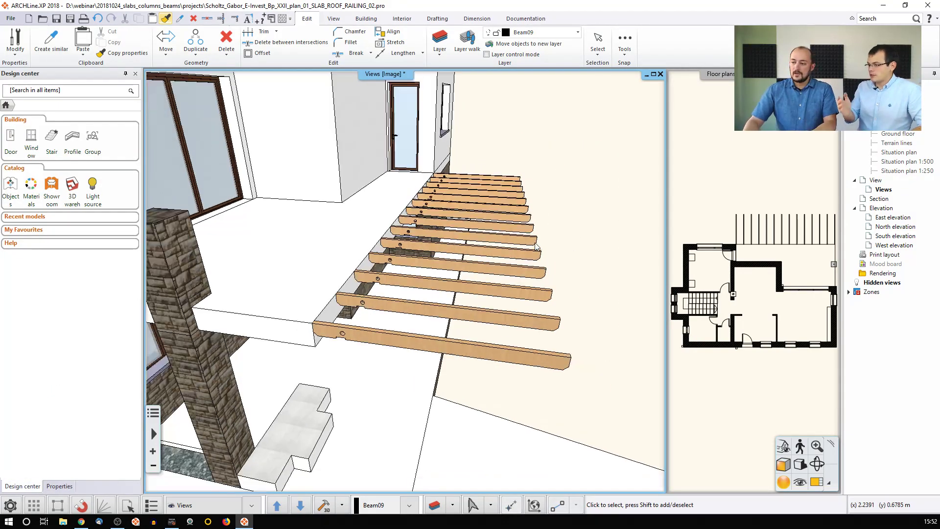
- Activate the 1st Floor plan and bring the outer wall beside the staircase into view
middle_click_drag(547, 232, 400, 243)
scroll(413, 249, "down", 4)
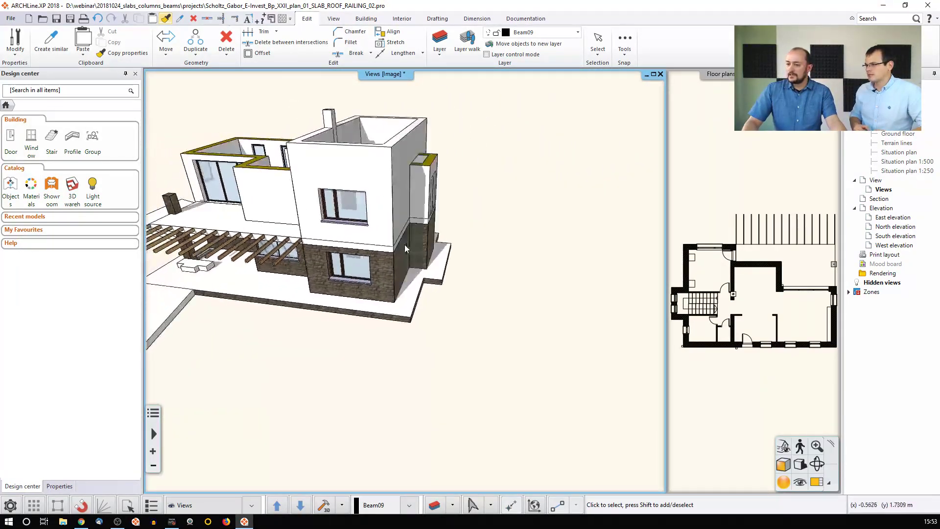
scroll(400, 243, "up", 3)
left_click(694, 284)
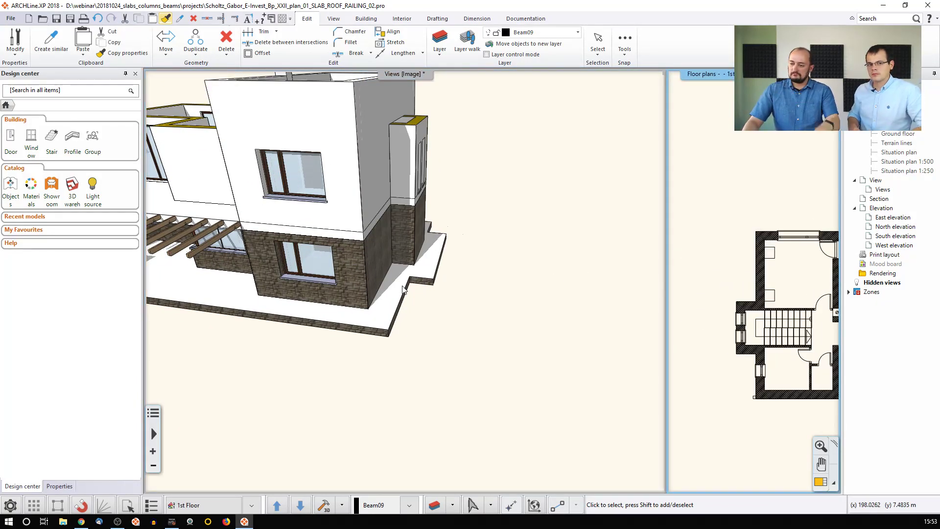
scroll(741, 280, "up", 3)
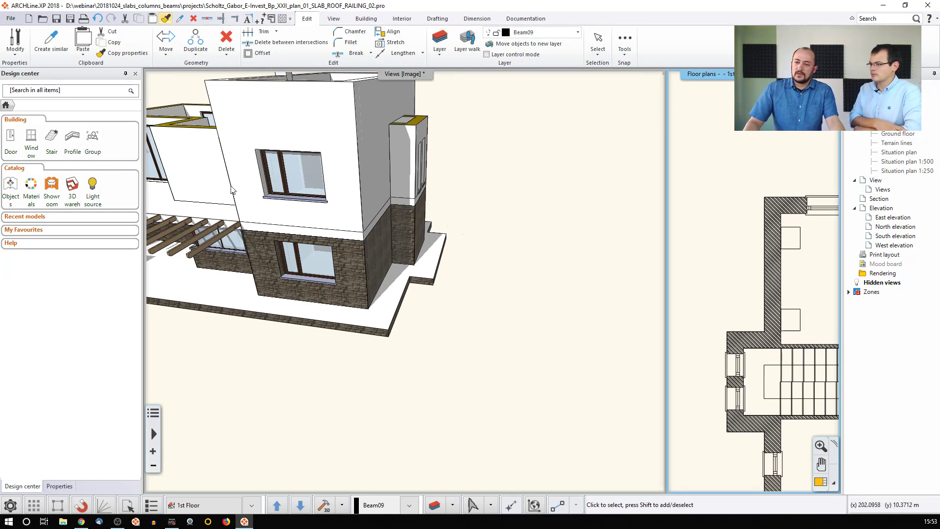
left_click(363, 20)
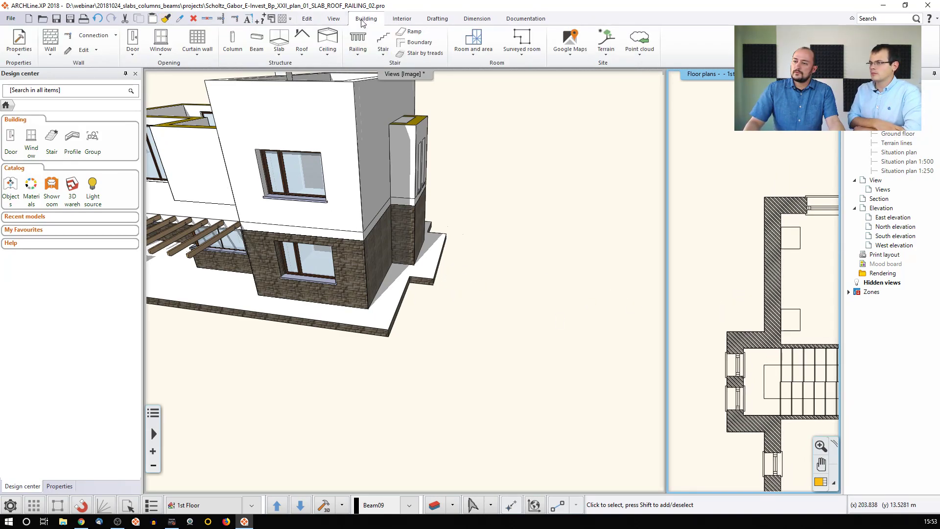
left_click(255, 47)
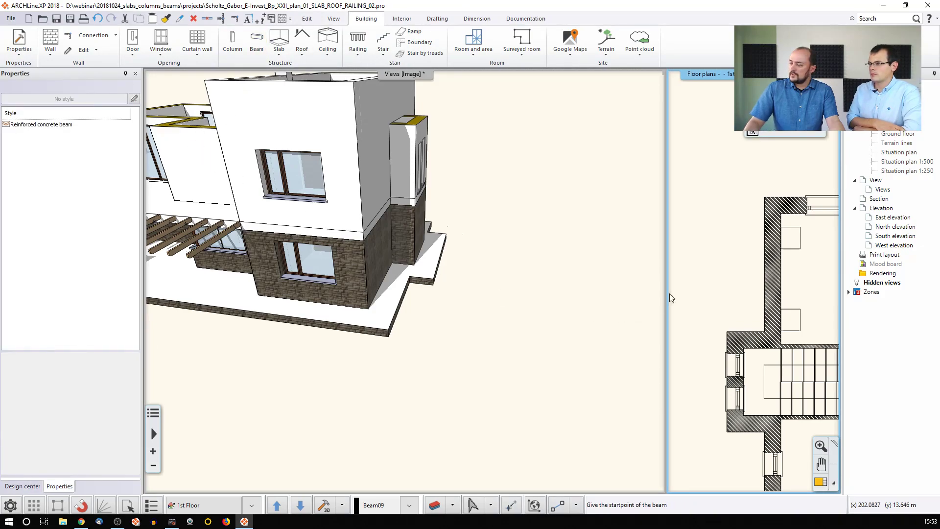
left_click(765, 198)
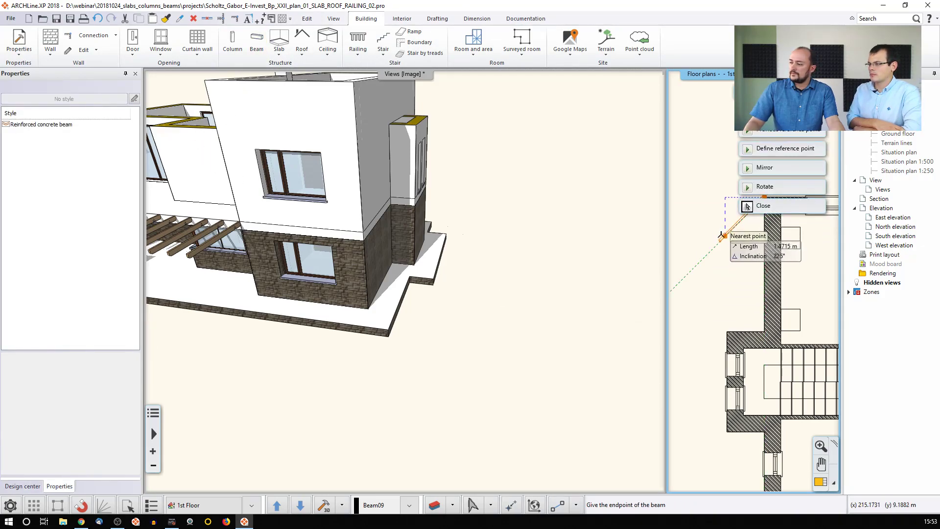
middle_click_drag(692, 221, 684, 260)
key("Escape")
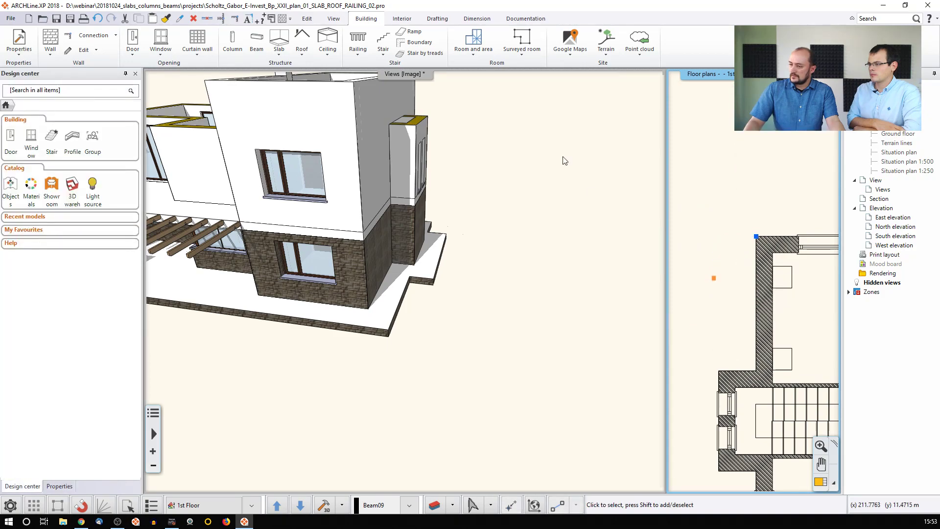
- Draw a 3 m horizontal beam outward from the corner where the outer wall meets the staircase projection
left_click(257, 41)
left_click(757, 370)
right_click(757, 371)
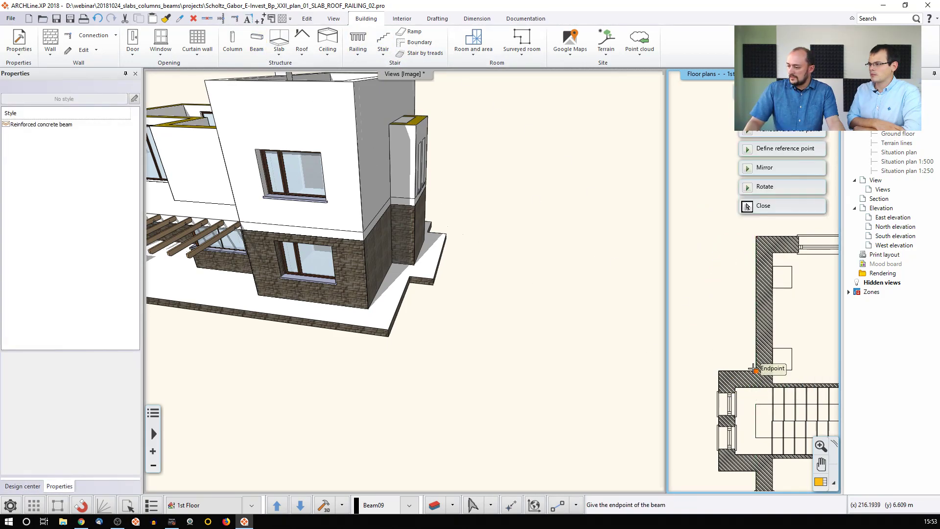
middle_click_drag(678, 370, 706, 371)
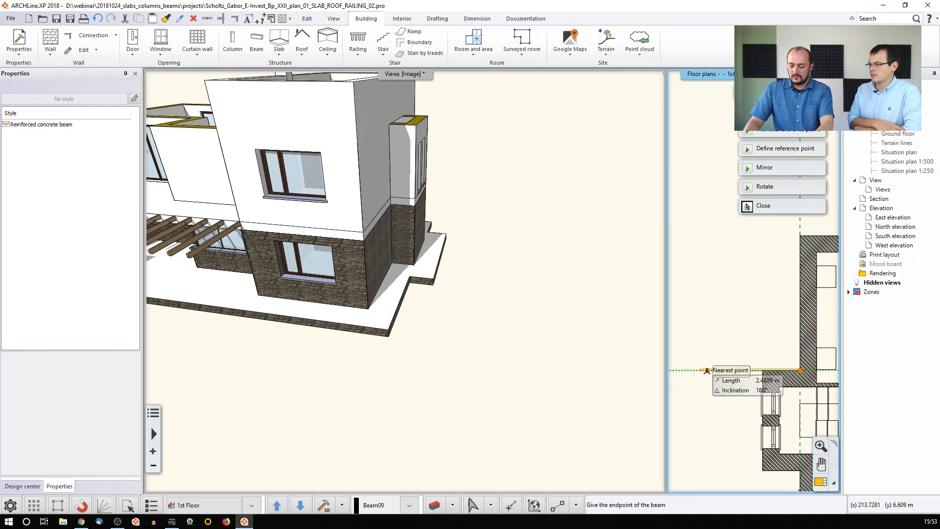
left_click(748, 206)
type("3")
key("Return")
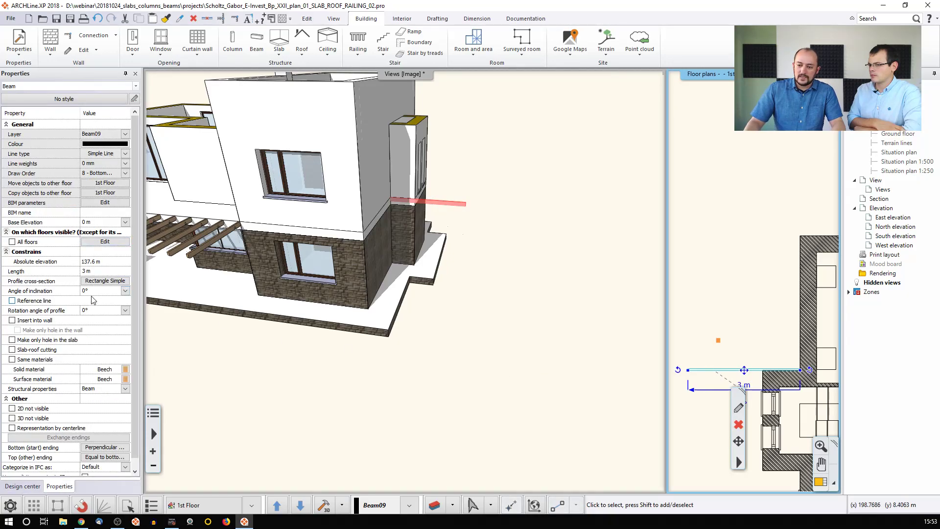
- Try a 10° angle of inclination on the new beam by the staircase, and set it to -10° instead
left_click(118, 290)
type("10")
key("Return")
left_click(104, 292)
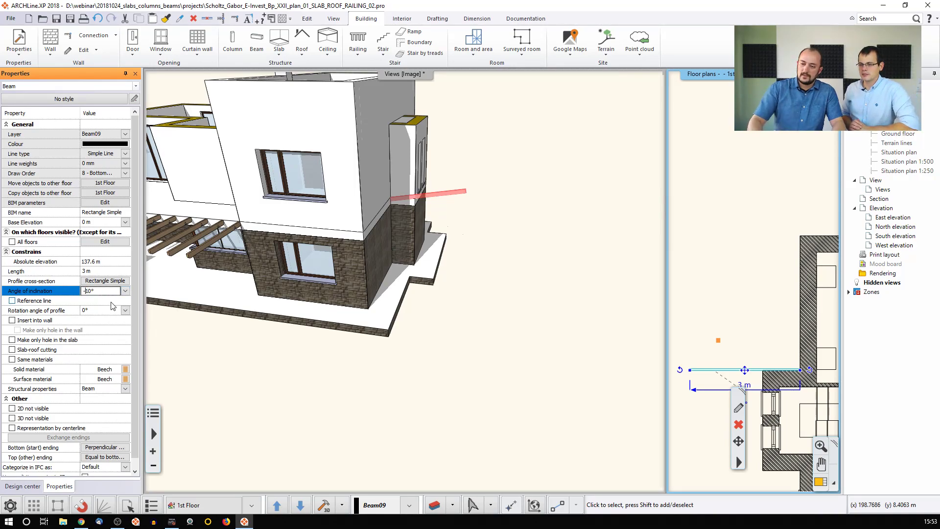
type("-")
key("Return")
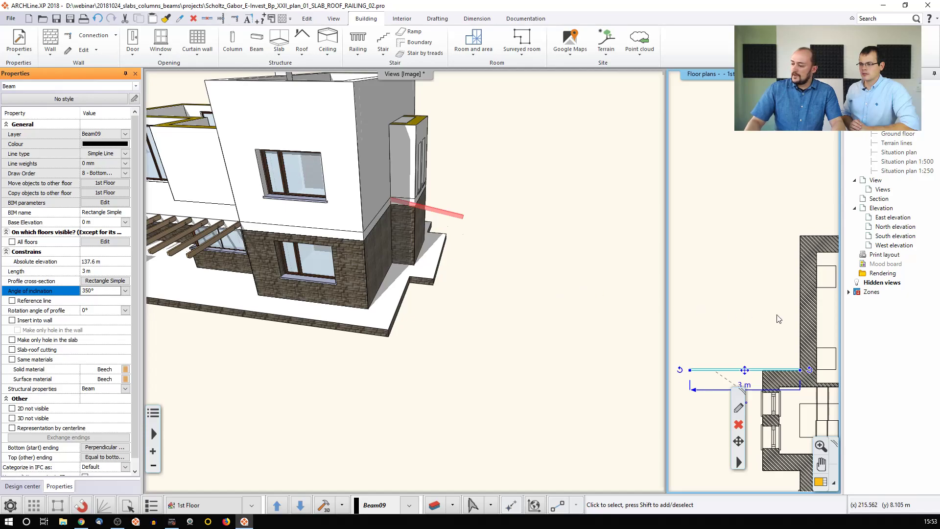
left_click(735, 306)
- Make the inclined beam an arch beam with the bulge direction Upside and enter a chord height
left_click(733, 371)
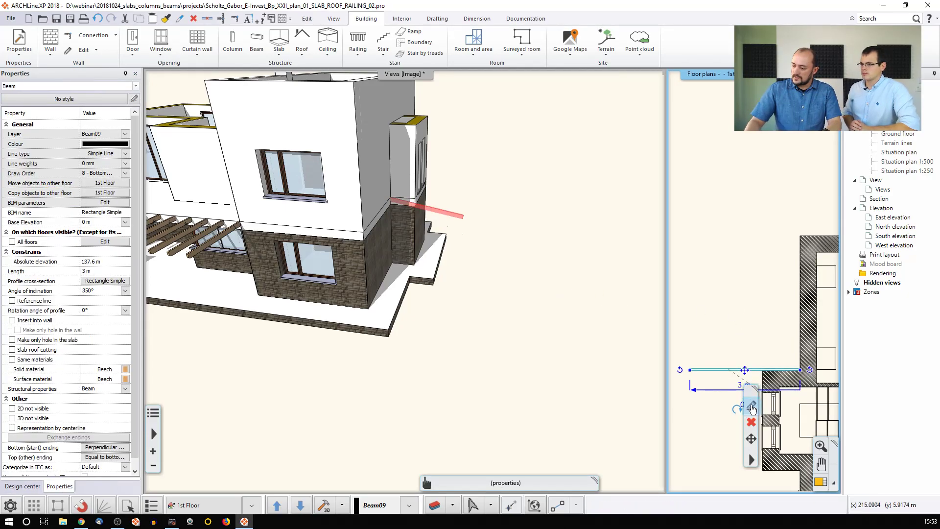
left_click(751, 405)
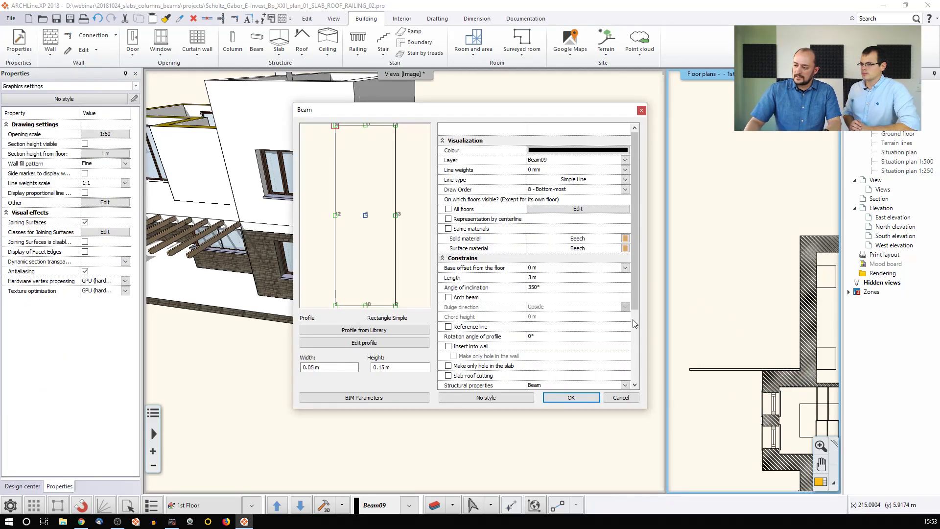
left_click(449, 298)
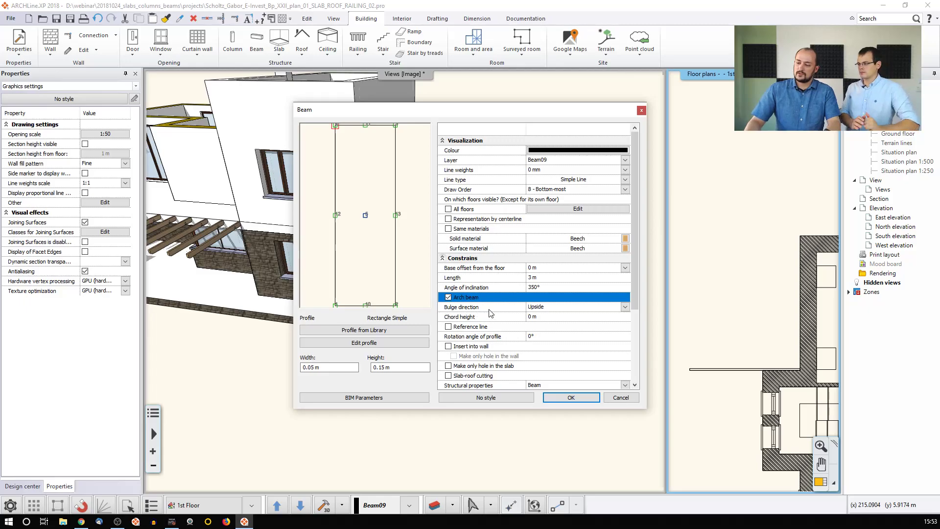
left_click(532, 311)
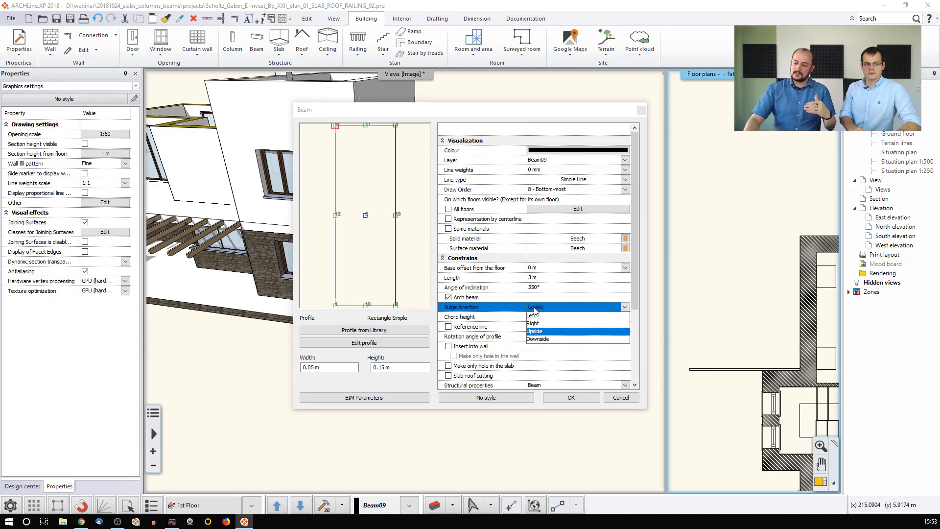
left_click(537, 312)
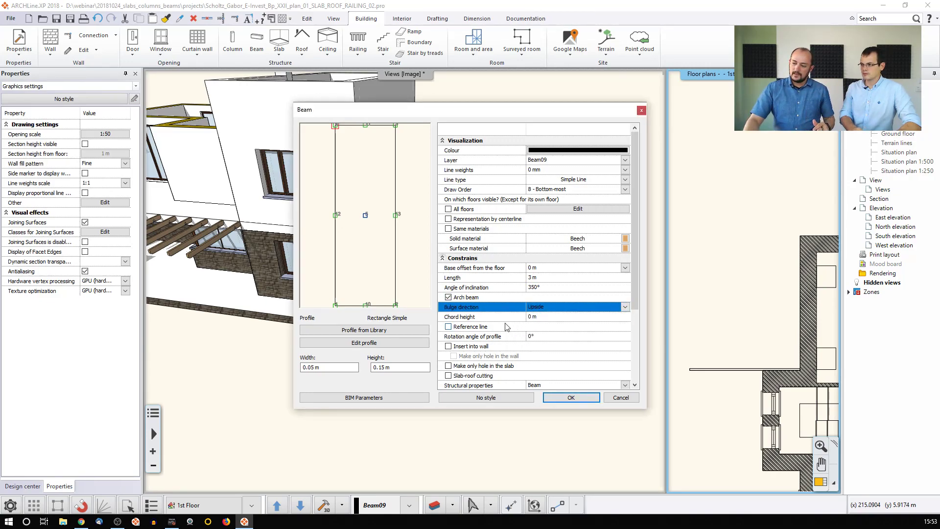
left_click(539, 318)
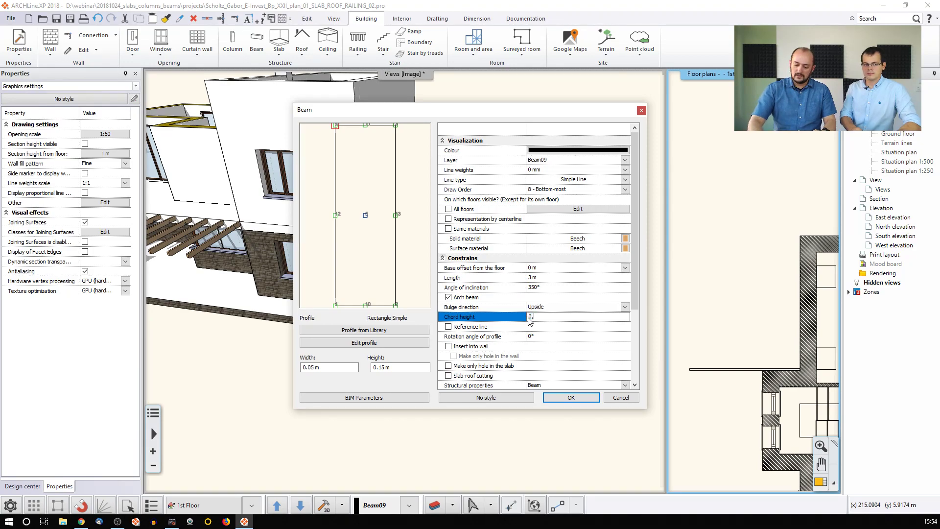
left_click(571, 397)
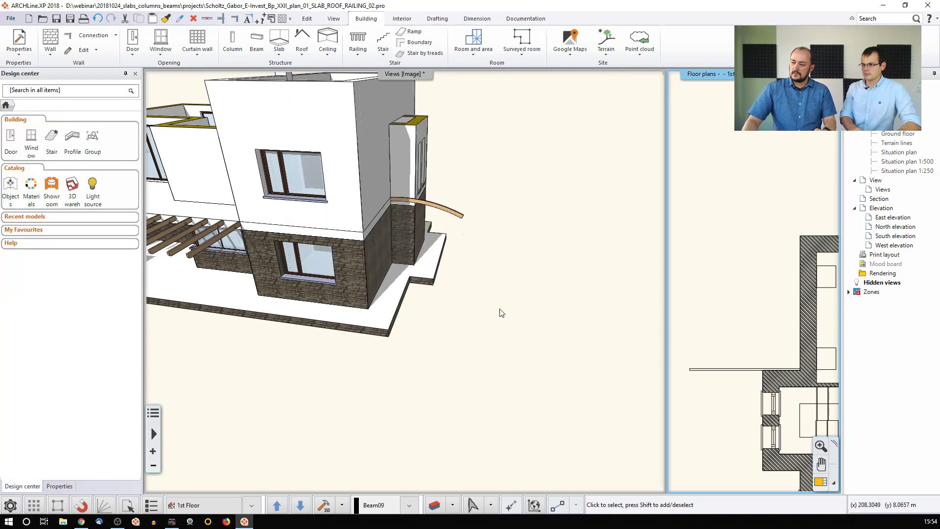
- Array the arched beam with 9 copies along the outer wall, from the staircase corner to the wall's far corner
left_click(715, 370)
left_click(309, 19)
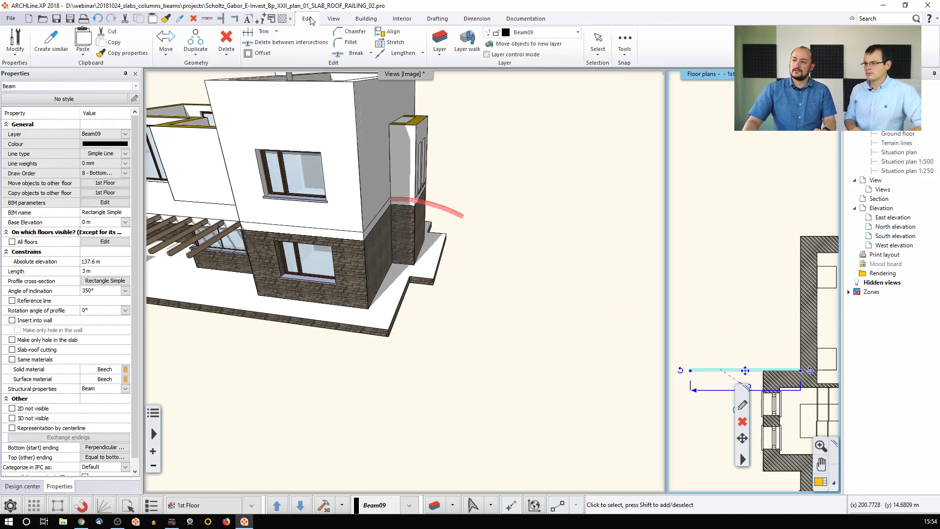
left_click(196, 51)
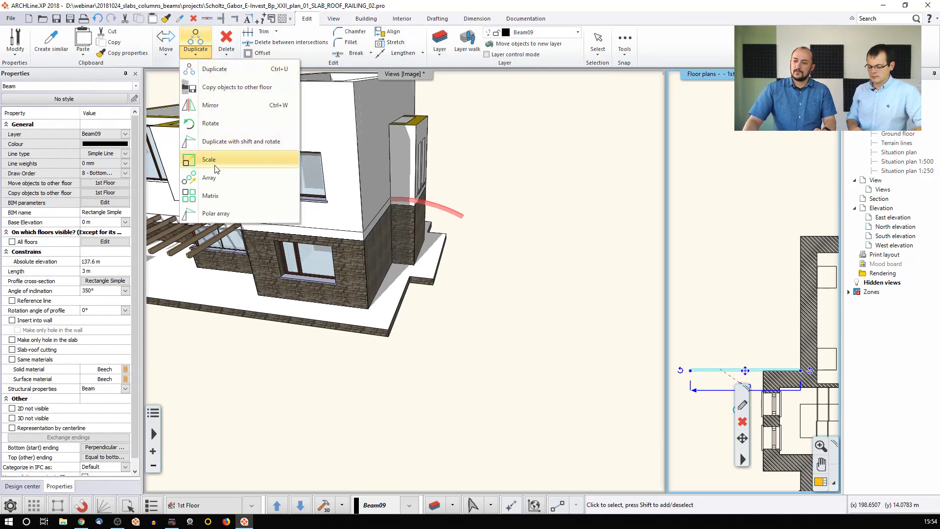
left_click(220, 176)
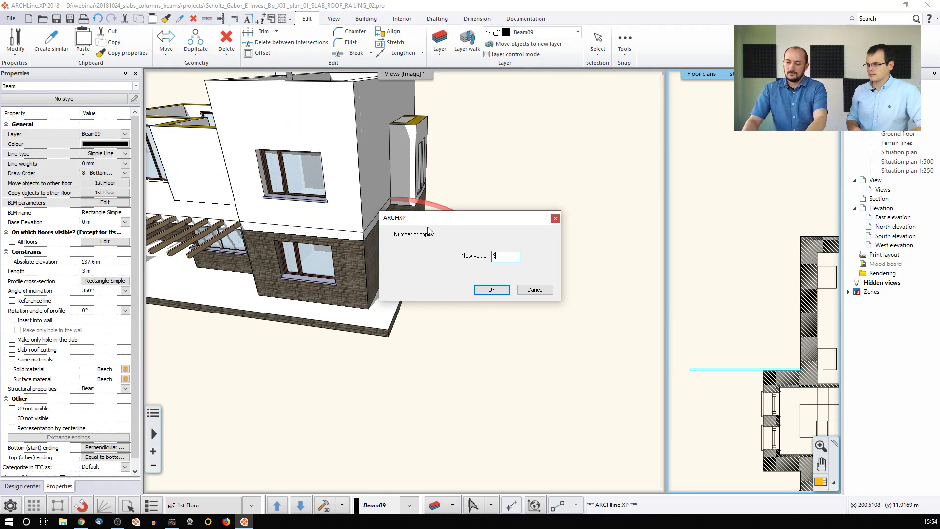
left_click(492, 289)
left_click(801, 370)
left_click(801, 237)
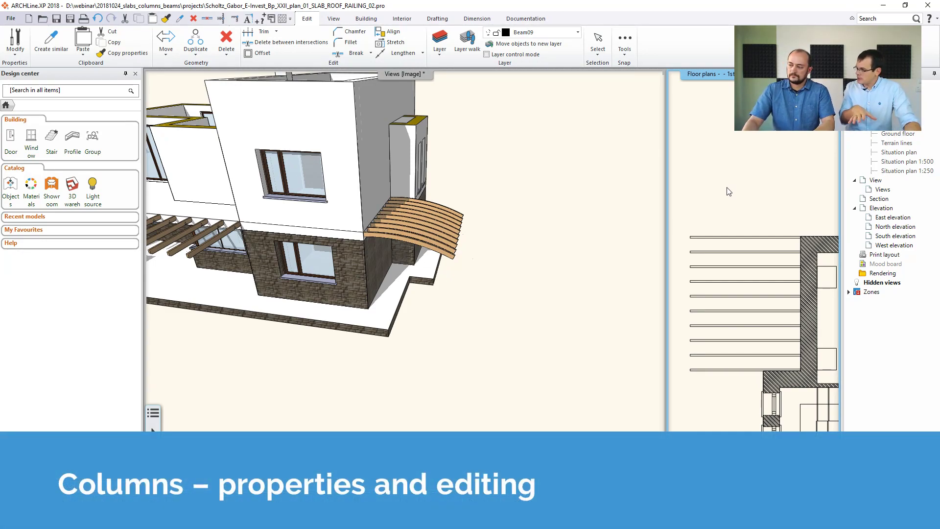
- Fit the whole floor plan in view and inspect the arched beams and the balcony side of the house in 3D
middle_click(727, 192)
middle_click(728, 192)
left_click(493, 227)
scroll(469, 230, "up", 1)
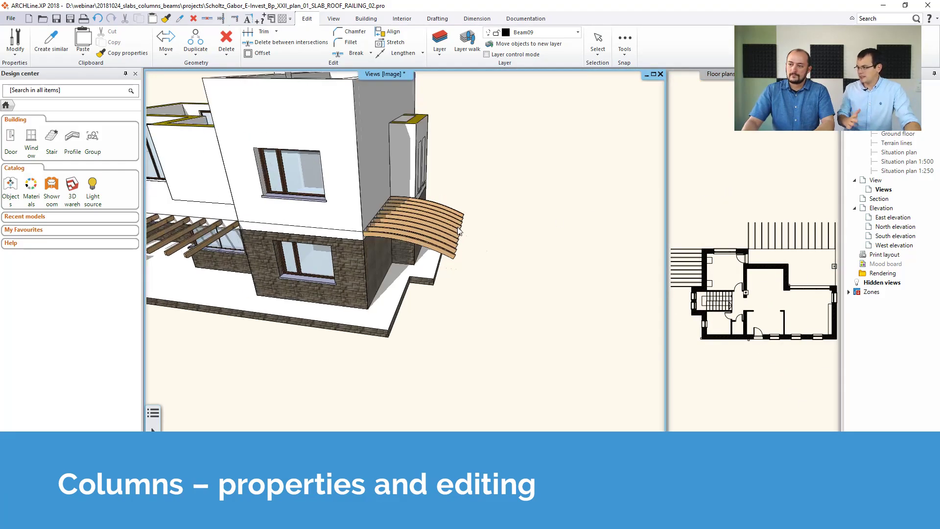
scroll(471, 230, "down", 5)
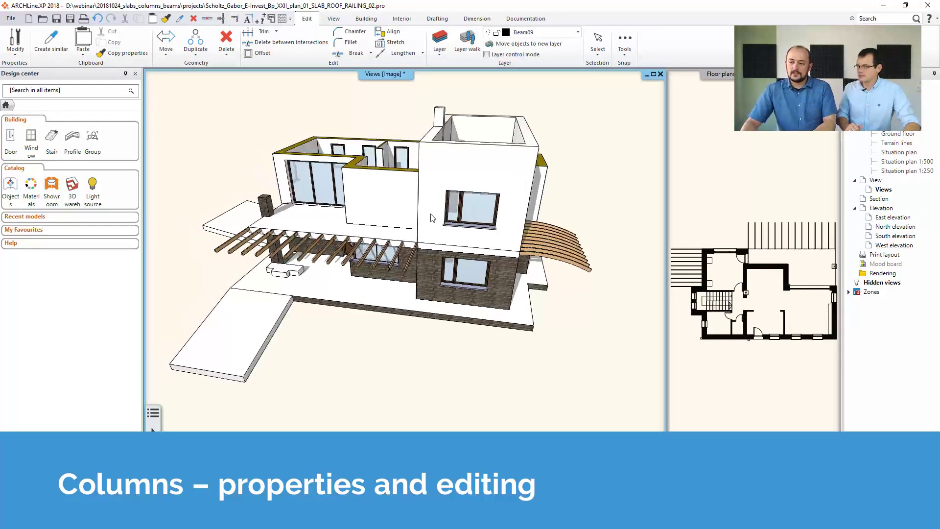
middle_click_drag(356, 229, 384, 141, "shift")
- Examine the default column properties, including the profile, constraints and height, and accept them unchanged
left_click(365, 19)
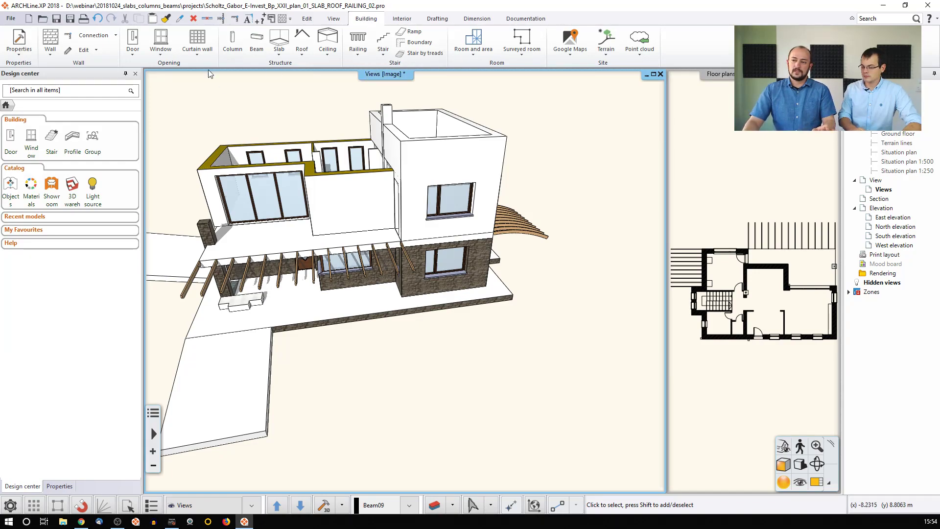
right_click(232, 44)
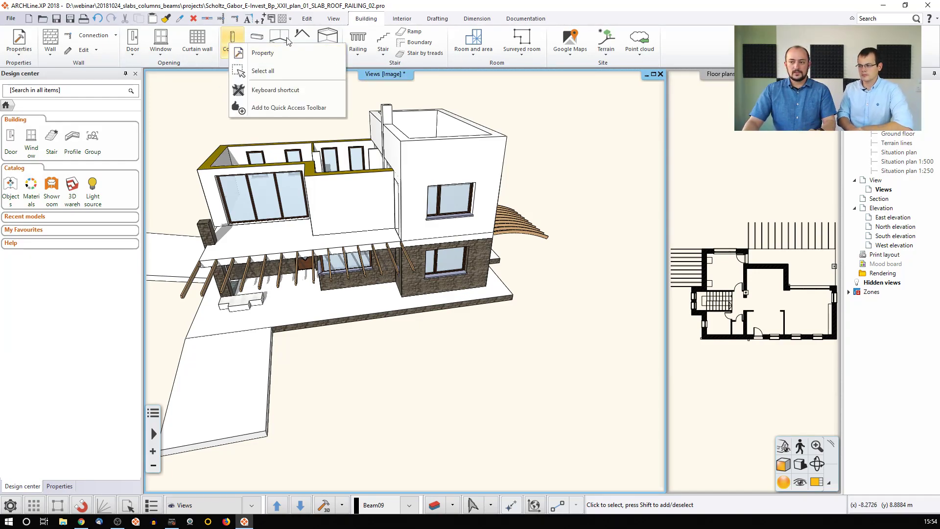
left_click(368, 15)
left_click(21, 50)
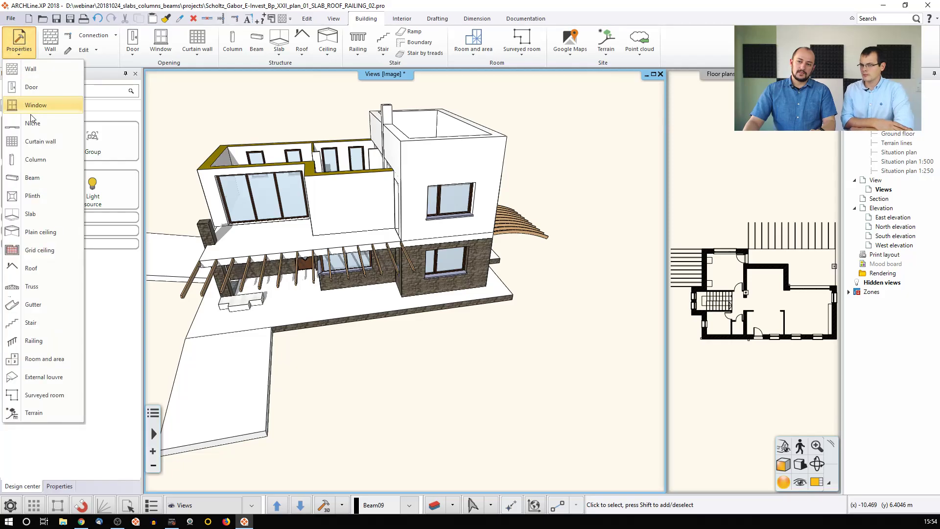
left_click(44, 155)
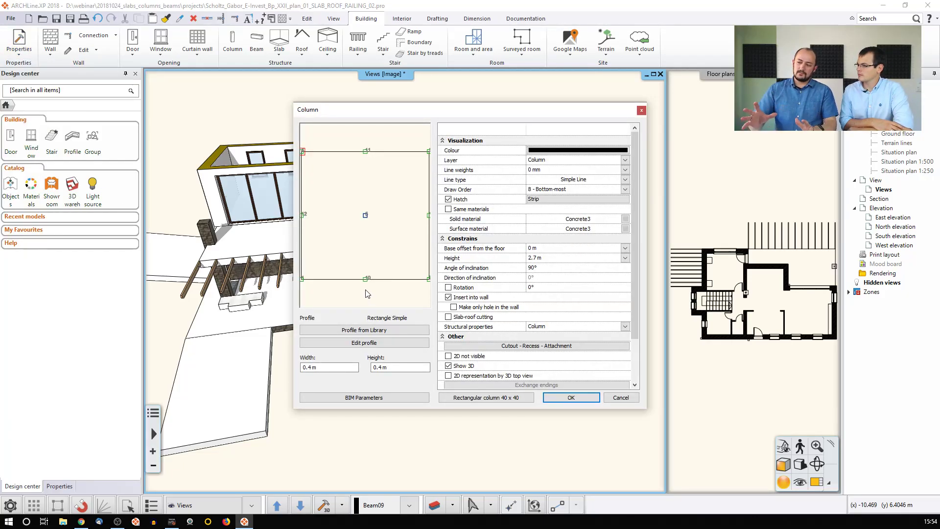
scroll(368, 294, "down", 1)
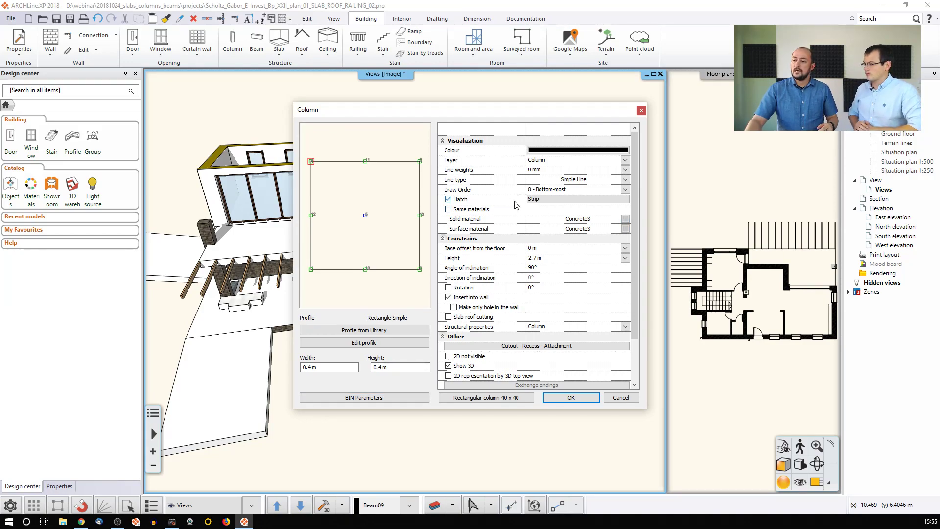
left_click(542, 257)
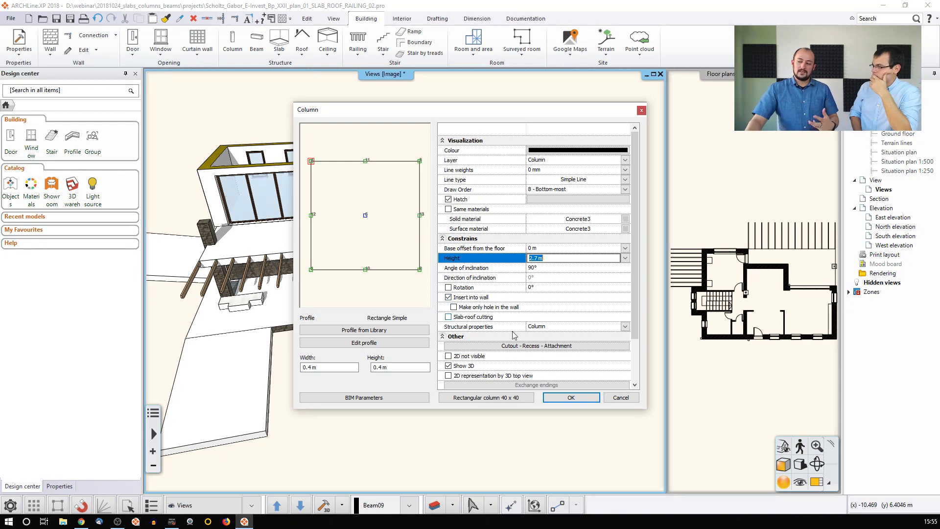
left_click(568, 398)
- Place a Rectangular column 40 x 40 in the enlarged 1st Floor plan, overlapping the inner face of the wall facing the balcony
left_click(710, 290)
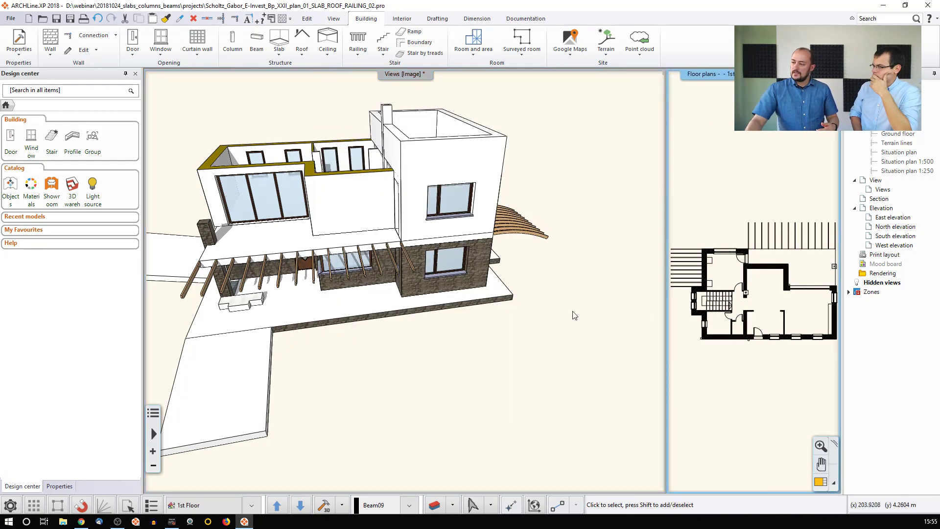
left_click(821, 482)
middle_click_drag(544, 346, 430, 319)
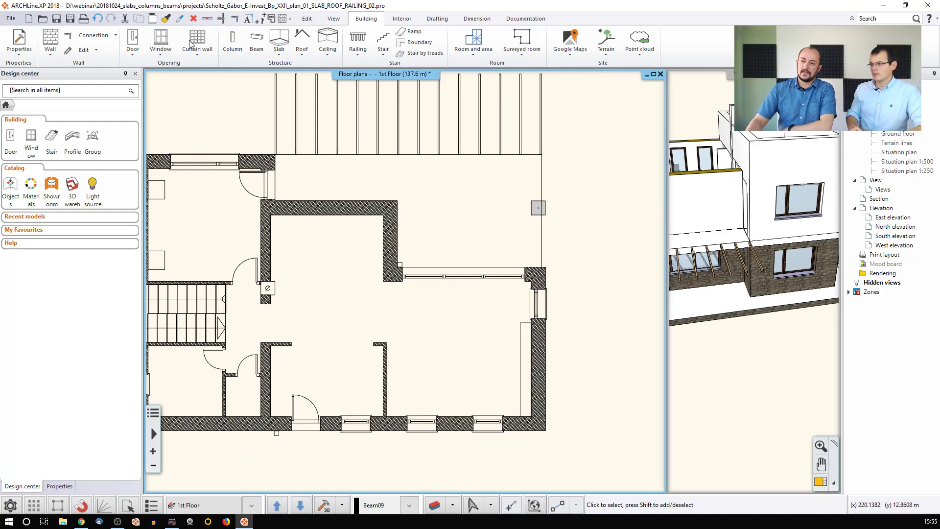
left_click(234, 39)
scroll(386, 186, "up", 2)
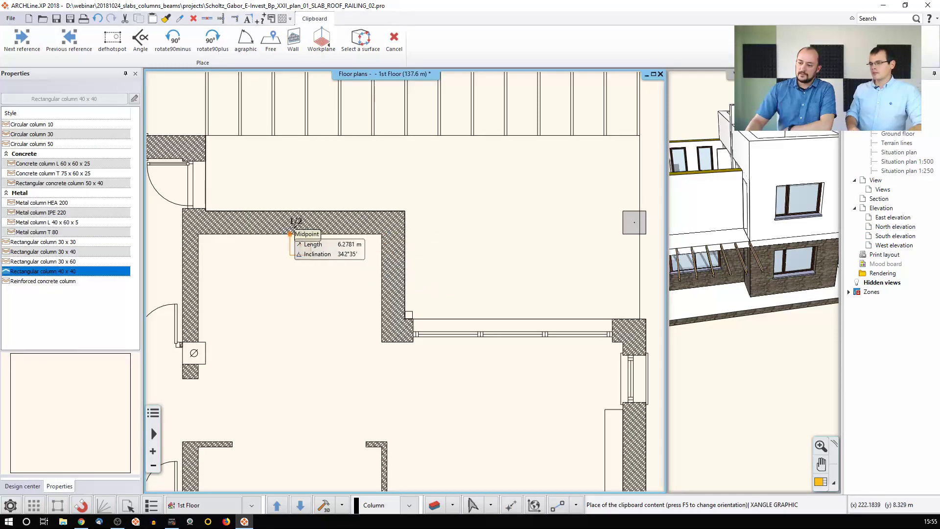
scroll(295, 226, "up", 2)
left_click(296, 242)
key("Escape")
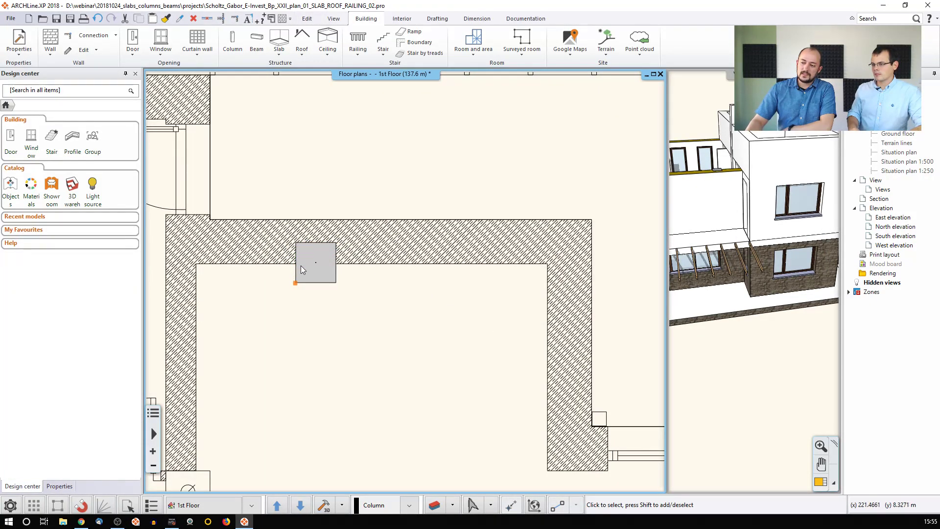
left_click(312, 272)
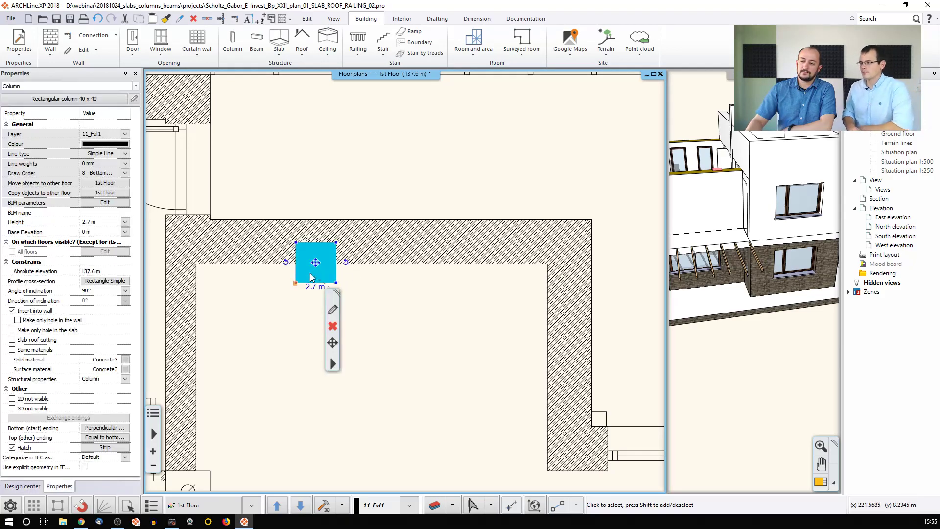
left_click(378, 258, "shift")
left_click(341, 295)
key("Escape")
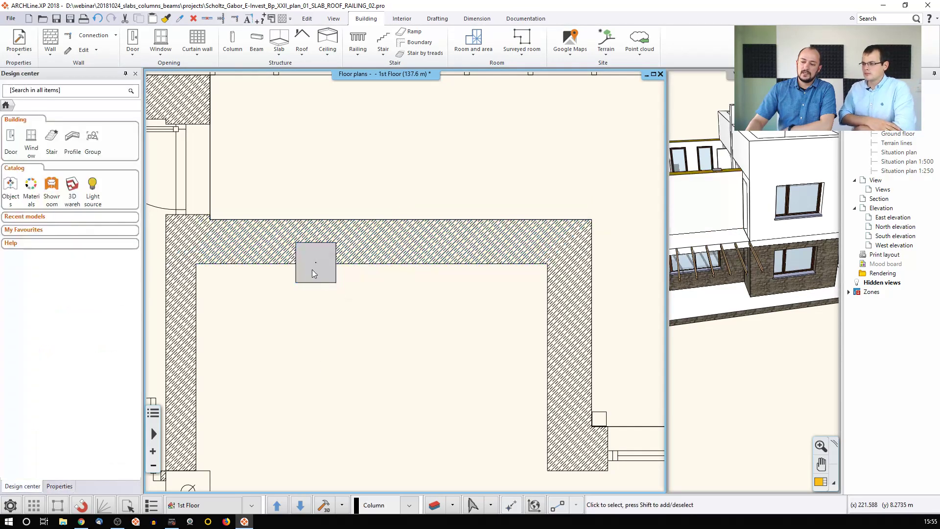
- Switch off Insert into wall for the placed column and undo that change
left_click(312, 272)
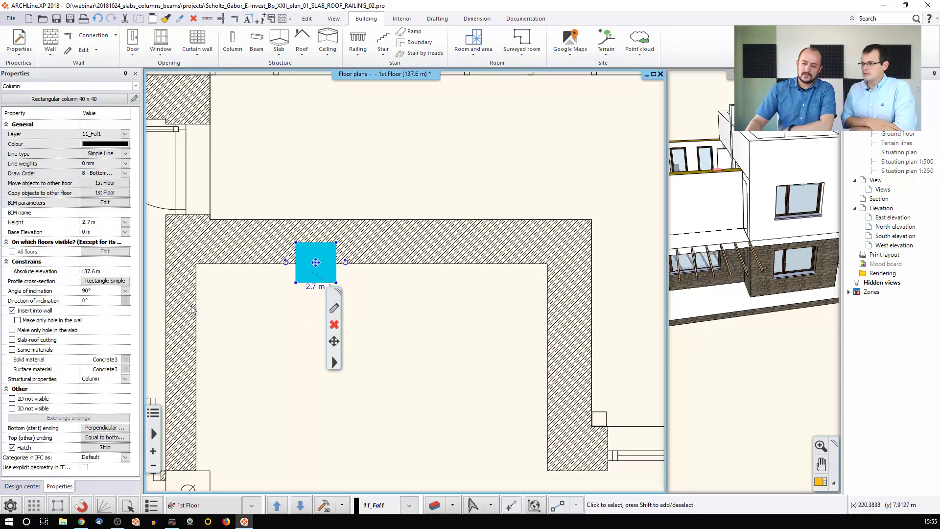
left_click(12, 311)
left_click(269, 322)
scroll(269, 322, "down", 1)
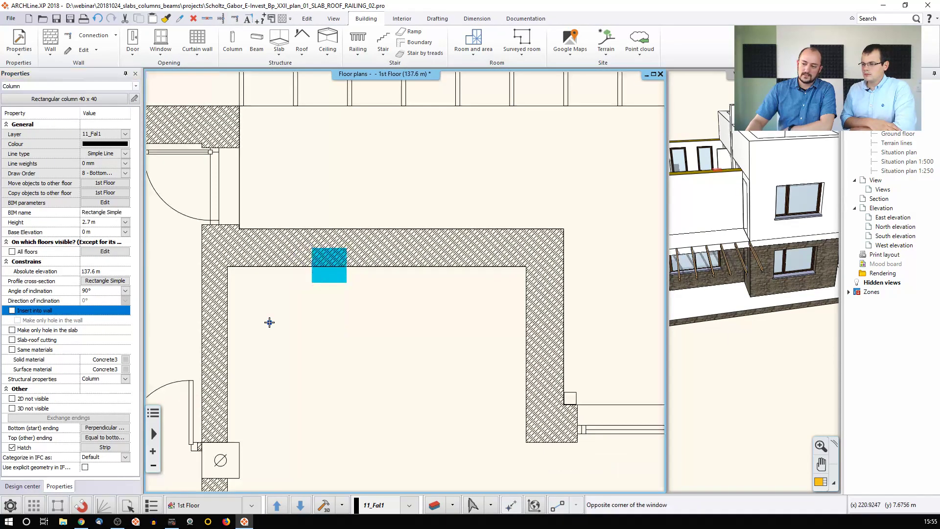
key("Escape")
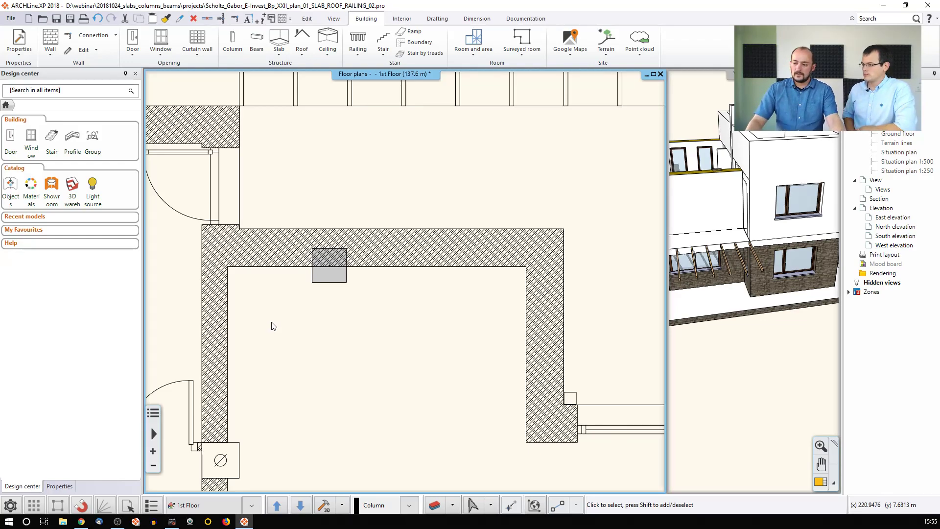
key("ctrl+z")
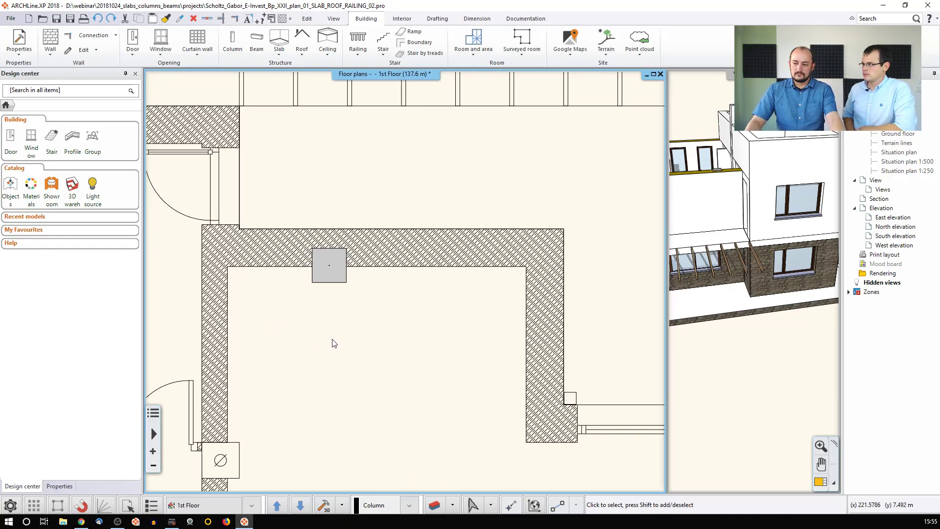
- Move the column about 0.43 m perpendicular to the wall so its centre lies on the outer wall face, and select it
left_click(328, 277)
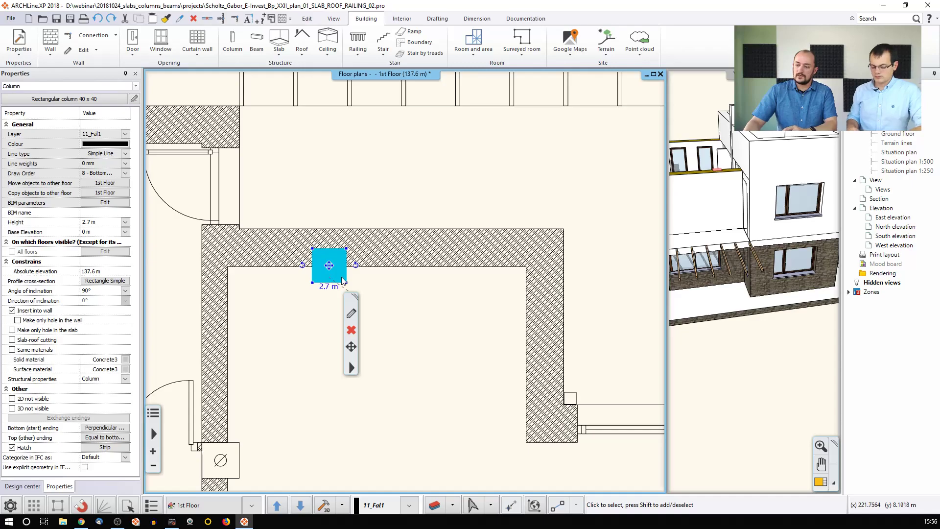
right_click(327, 267)
left_click(353, 273)
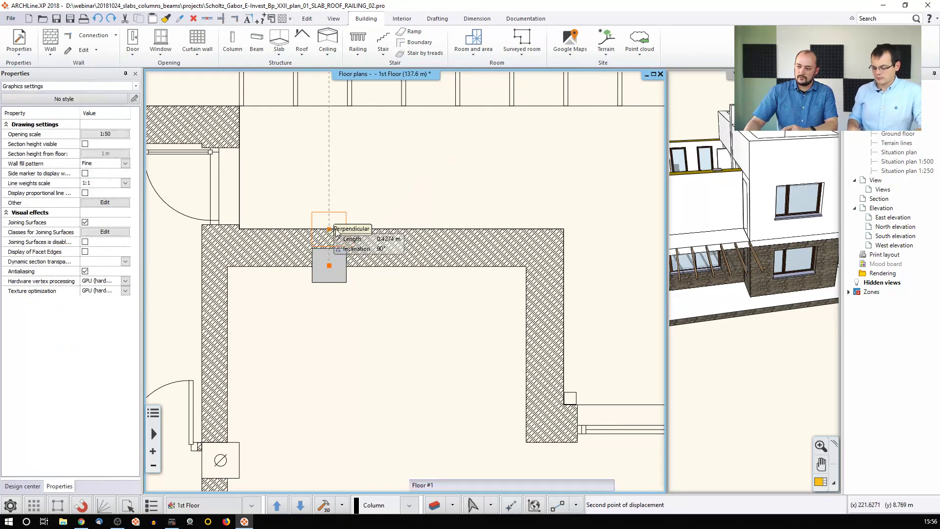
left_click(337, 231)
left_click(405, 199)
middle_click_drag(730, 213, 757, 206)
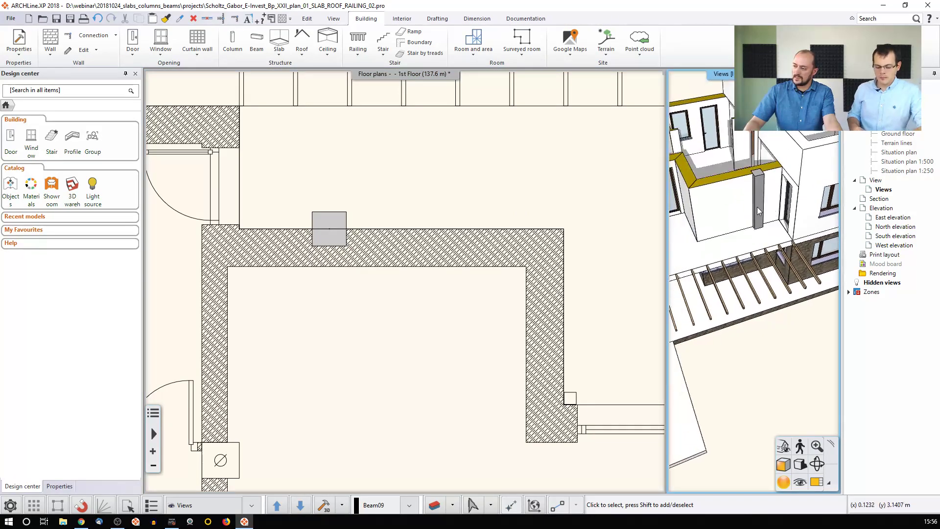
left_click(329, 229)
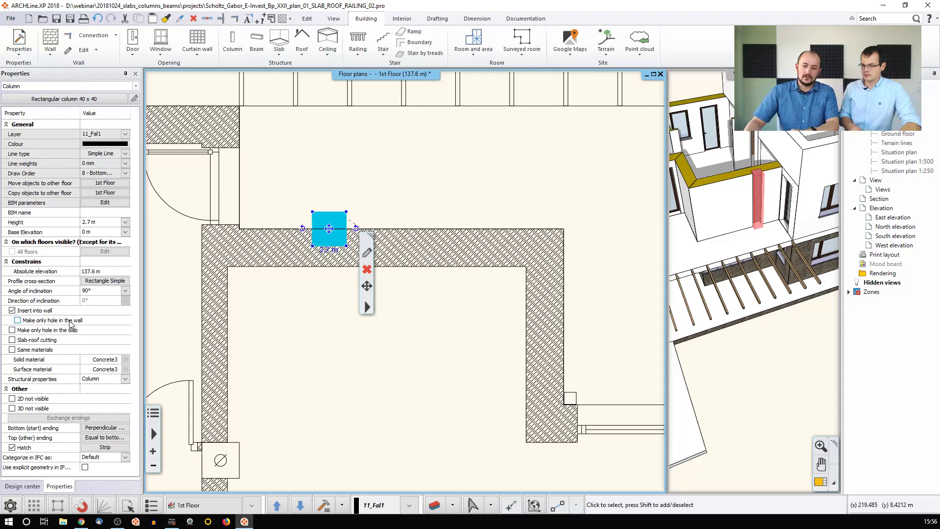
- Try the Make only hole in the wall option on the selected column and deselect the column
left_click(56, 322)
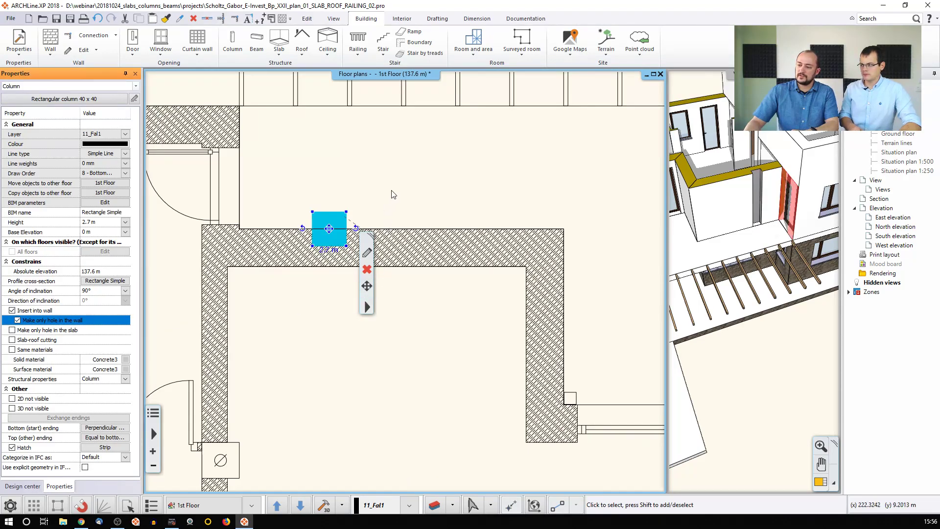
left_click(382, 222)
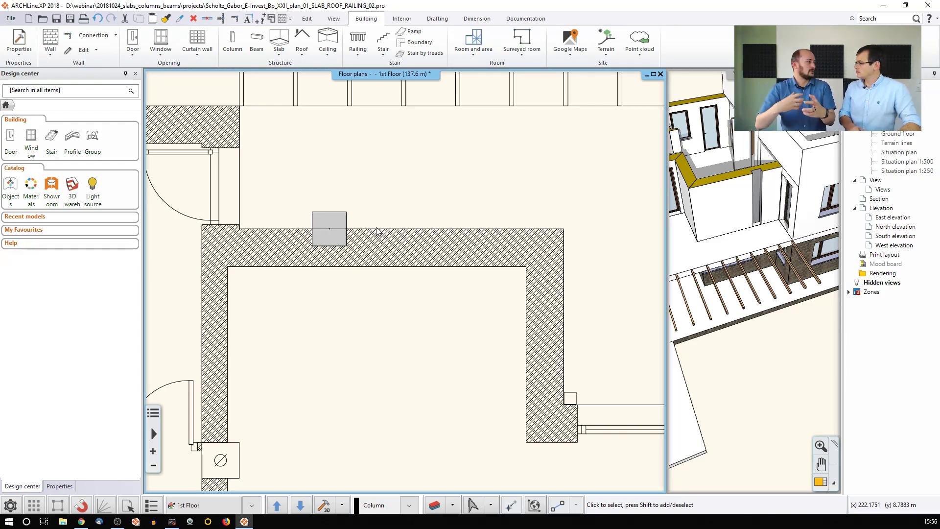
- Set the angle of inclination of the wall-inserted column to 80° in its properties
left_click(344, 216)
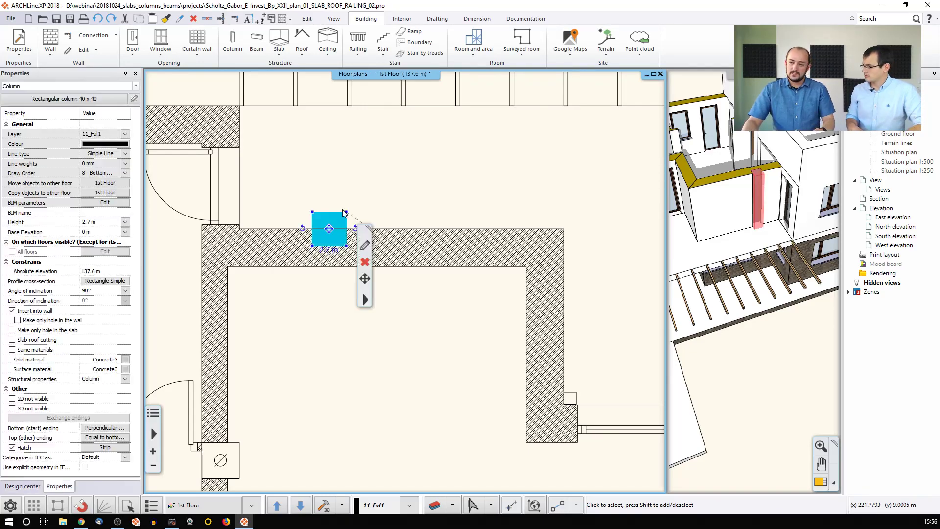
left_click(364, 246)
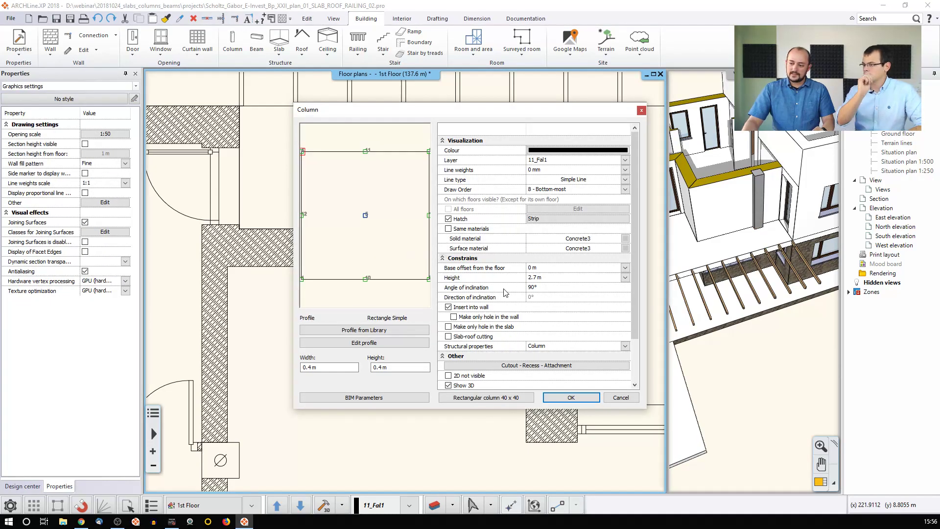
scroll(507, 300, "down", 2)
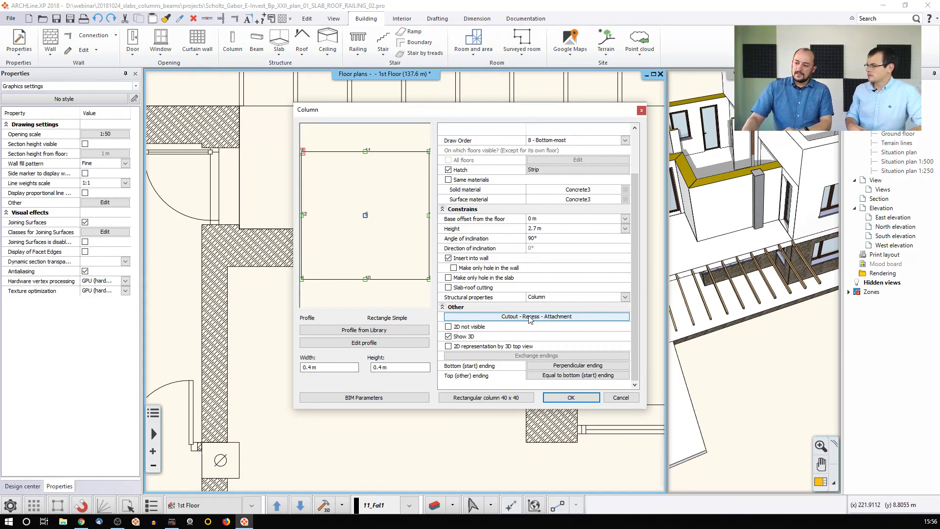
left_click(543, 238)
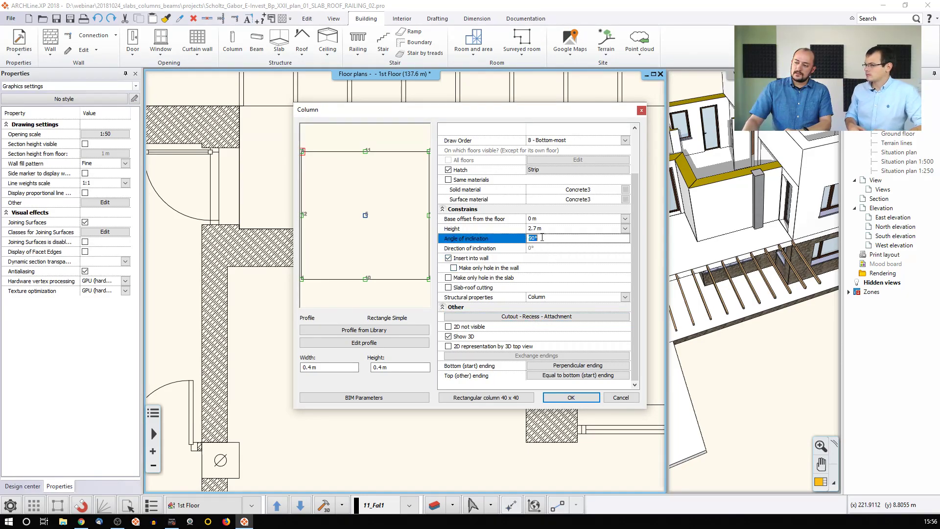
type("80")
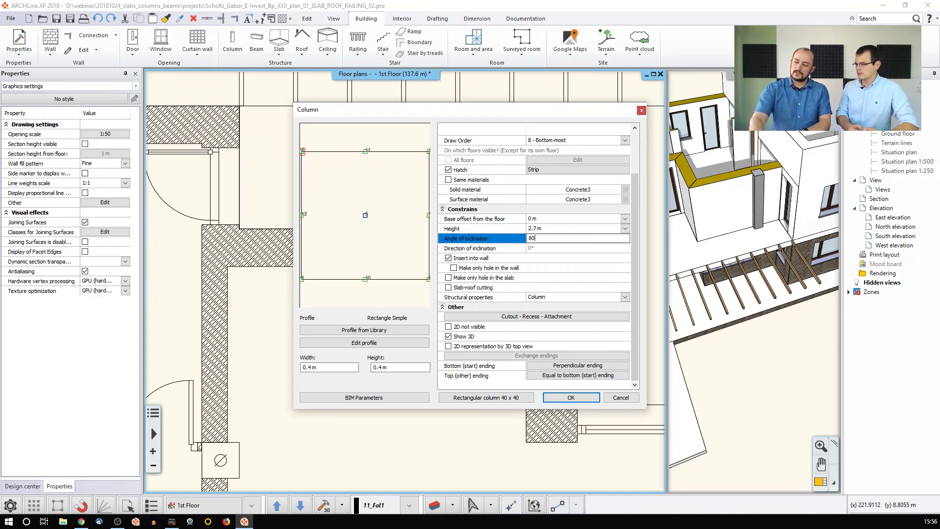
left_click(571, 397)
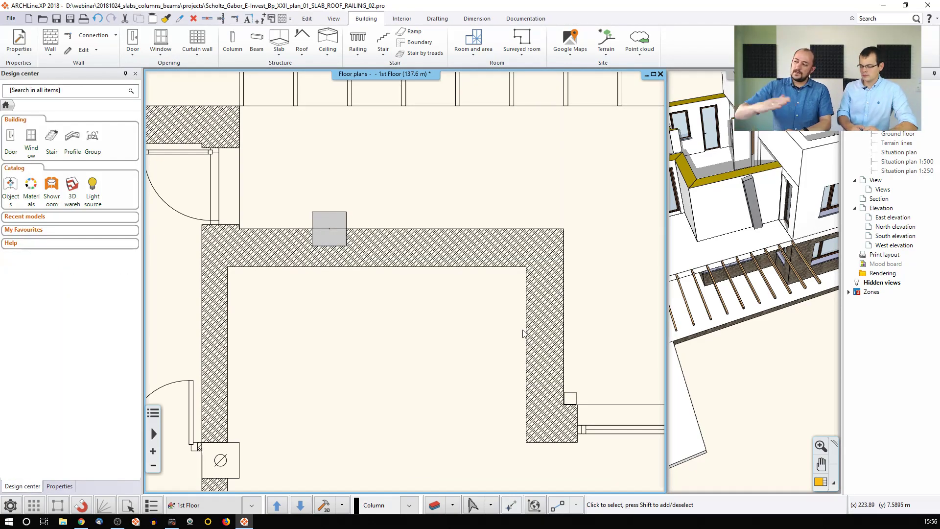
- Set the inclined column's direction of inclination to 90° in its properties
left_click(340, 224)
left_click(367, 262)
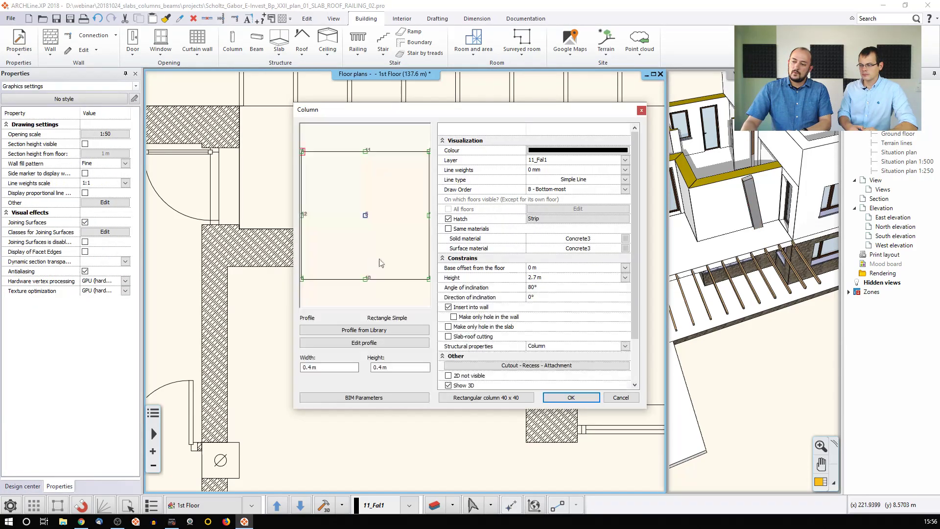
left_click(537, 297)
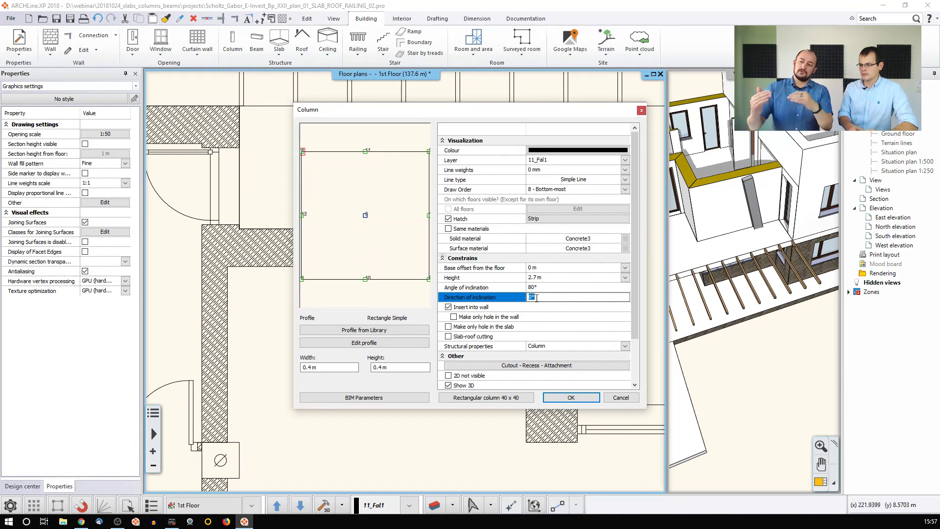
type("90")
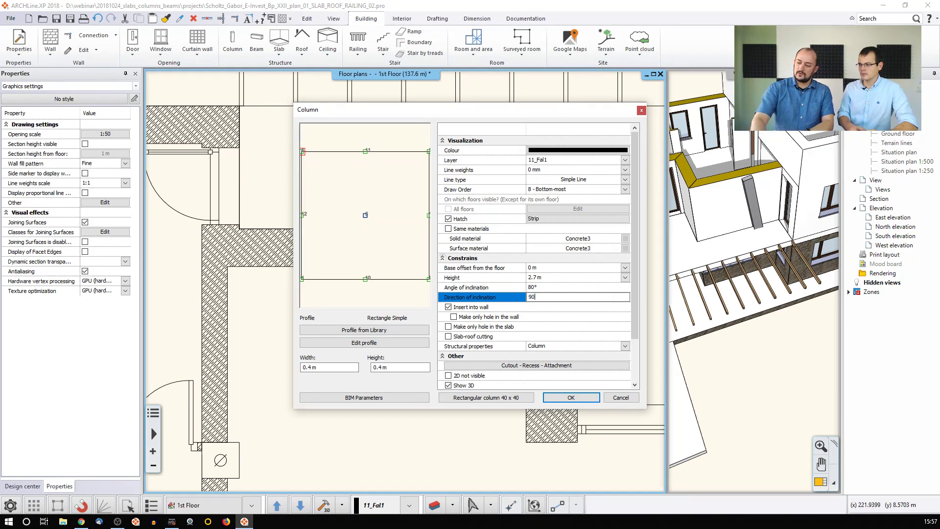
left_click(570, 396)
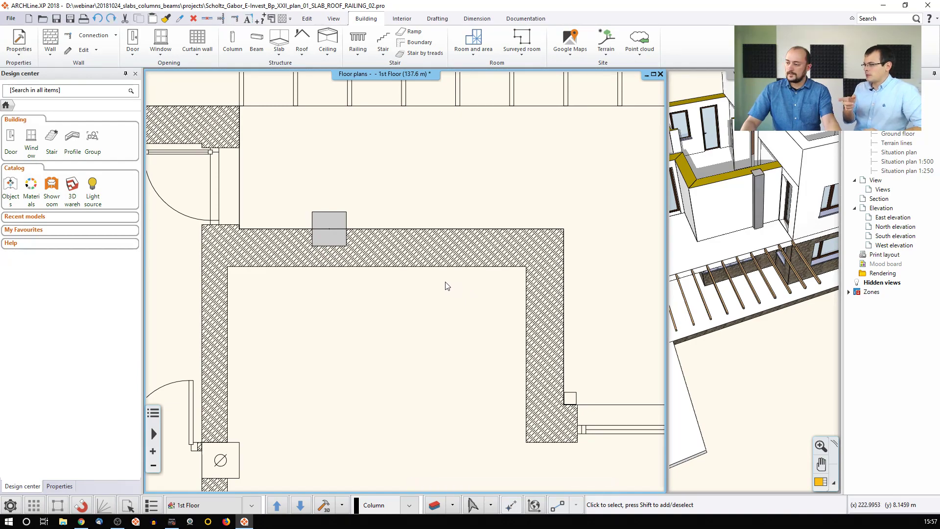
- Examine the column's height parameters and the Bottom Bound options, leaving both dialogs without changes
left_click(341, 216)
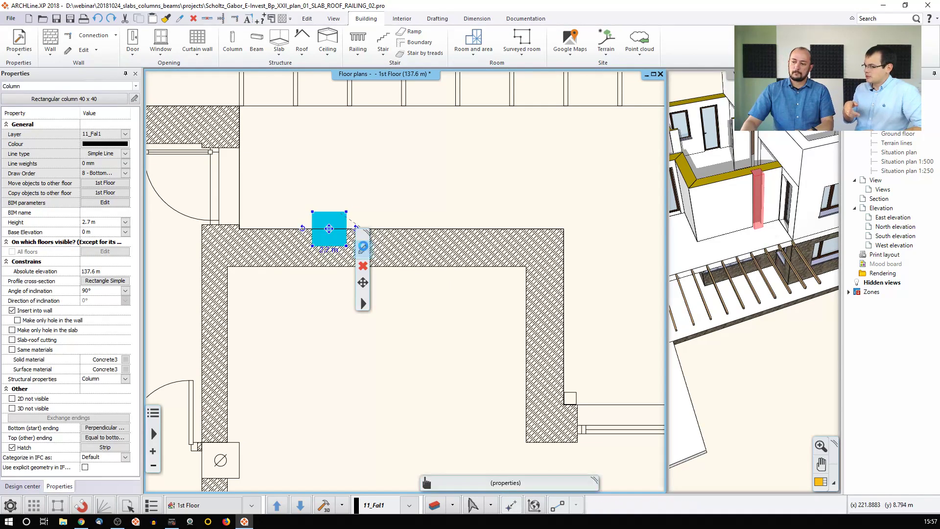
left_click(364, 251)
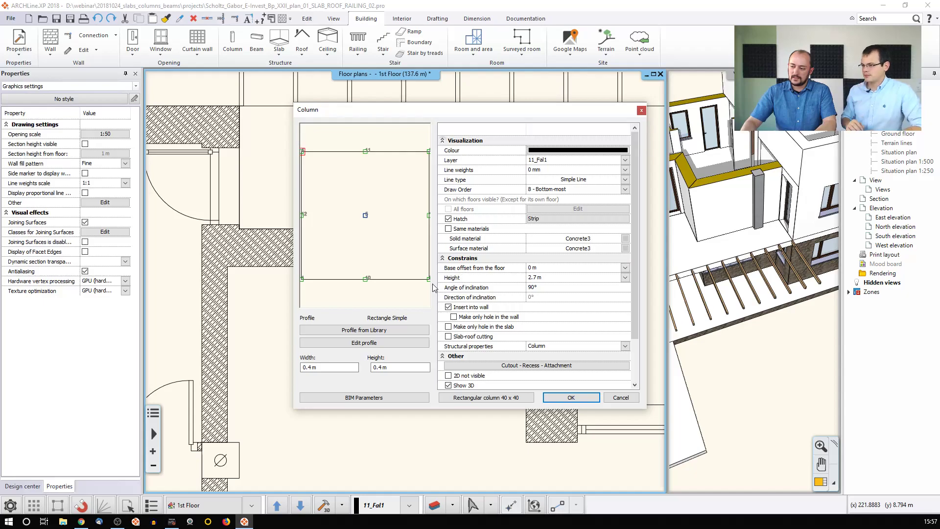
left_click(626, 268)
left_click(554, 277)
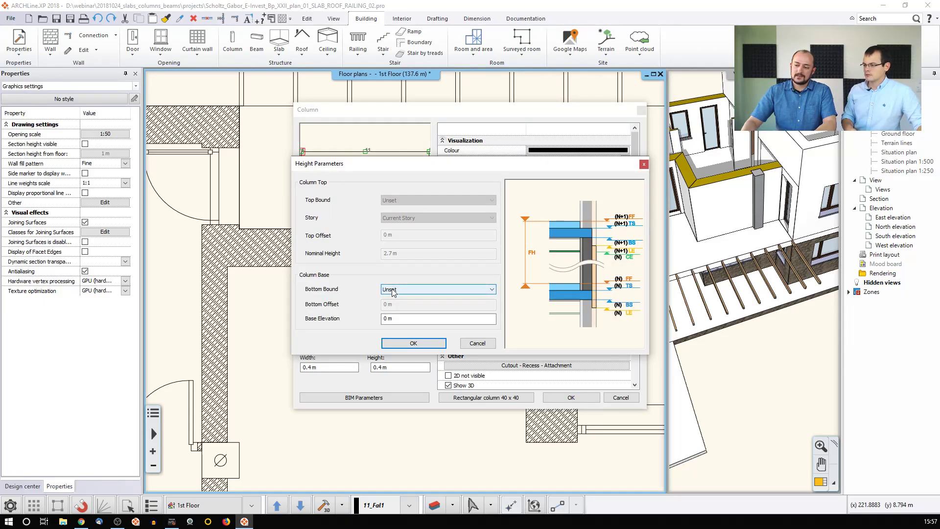
left_click(393, 291)
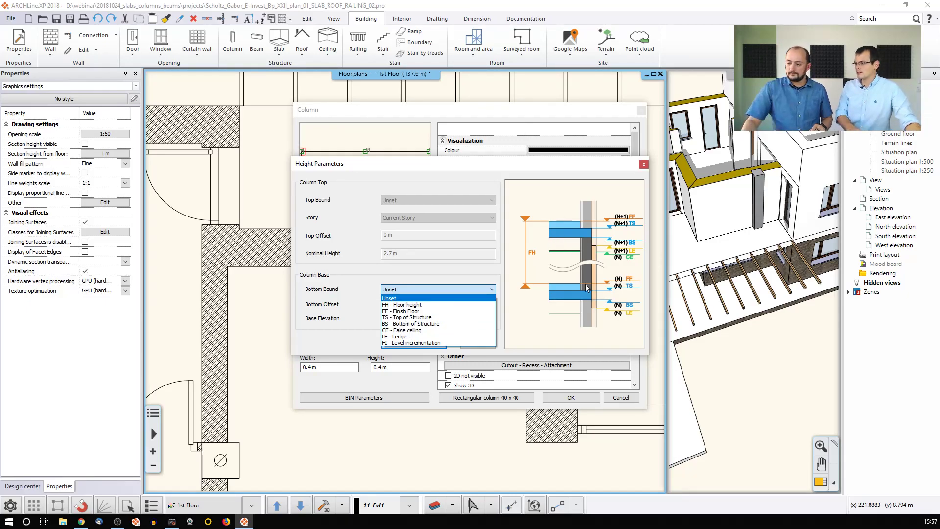
left_click(354, 338)
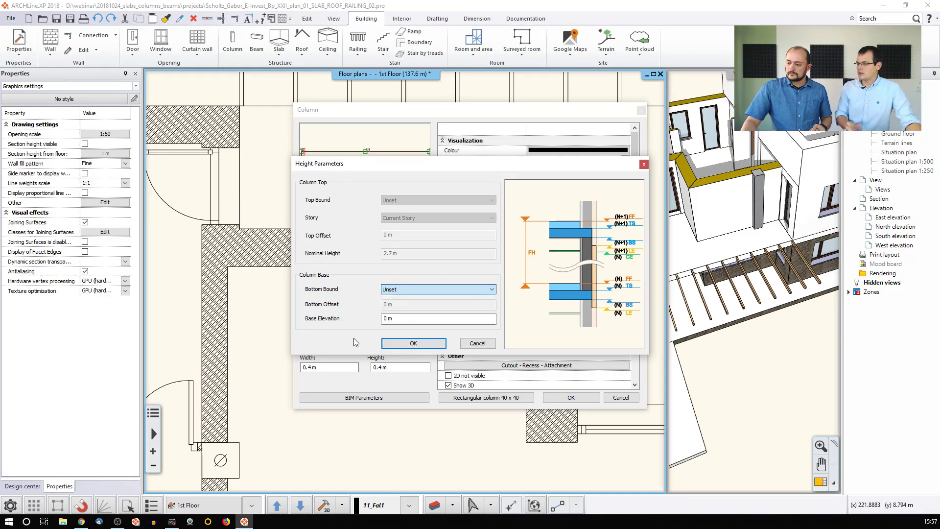
left_click(478, 343)
left_click(621, 397)
- Look over the Excel report types and the other list options of the Quantity take-off command
scroll(436, 304, "down", 4)
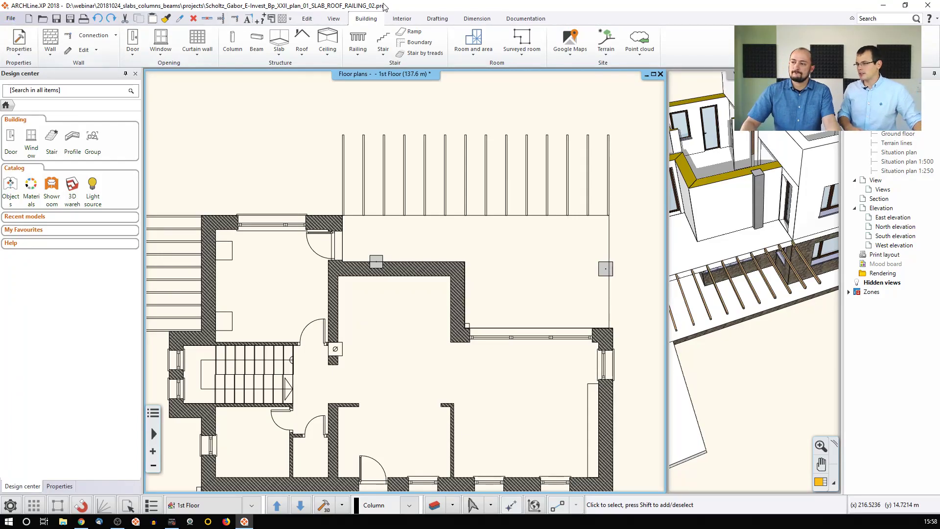
left_click(410, 19)
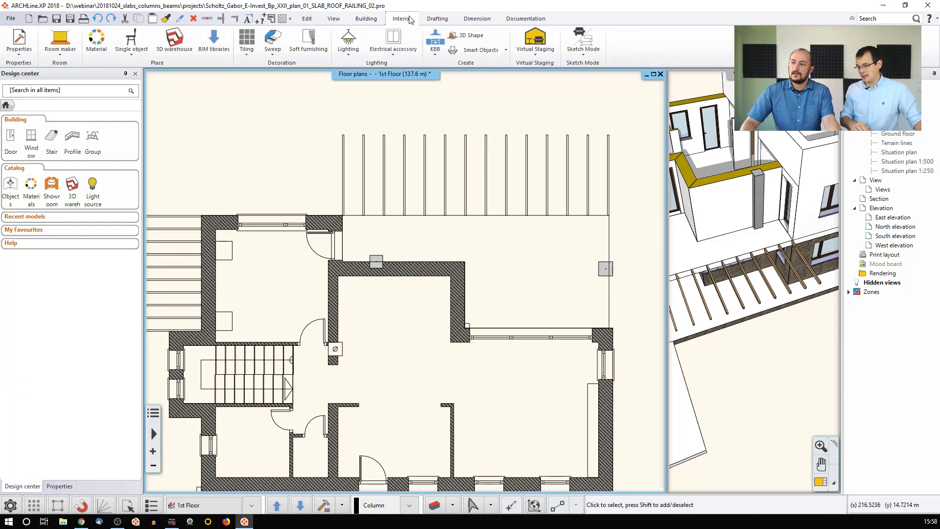
left_click(437, 19)
left_click(520, 18)
left_click(387, 47)
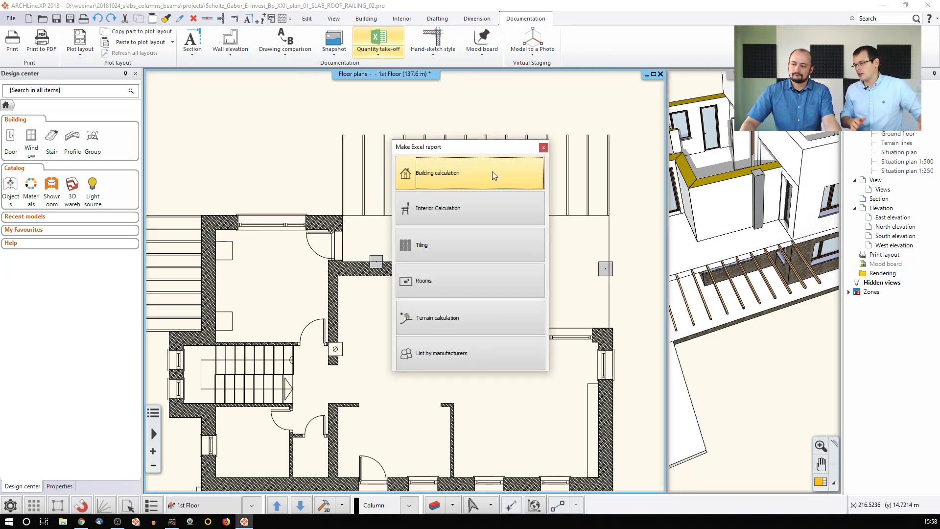
left_click(544, 147)
left_click(390, 56)
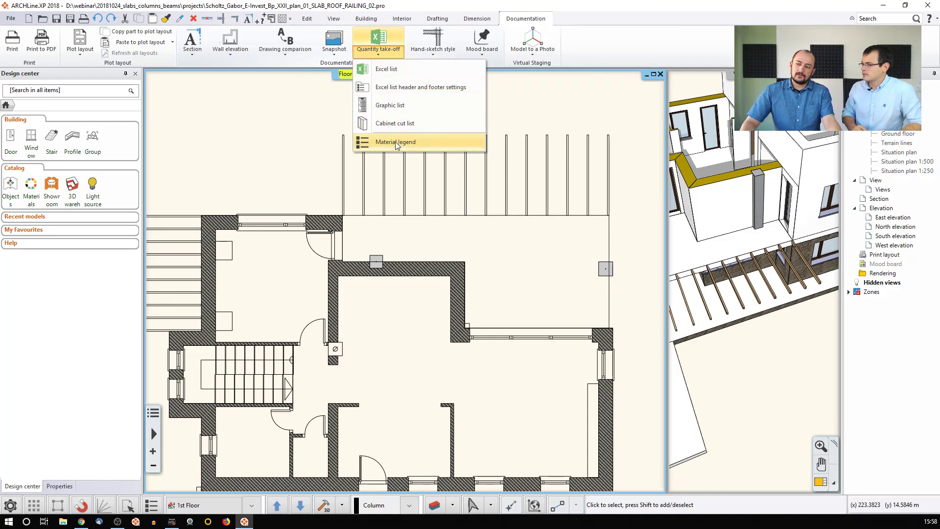
left_click(380, 43)
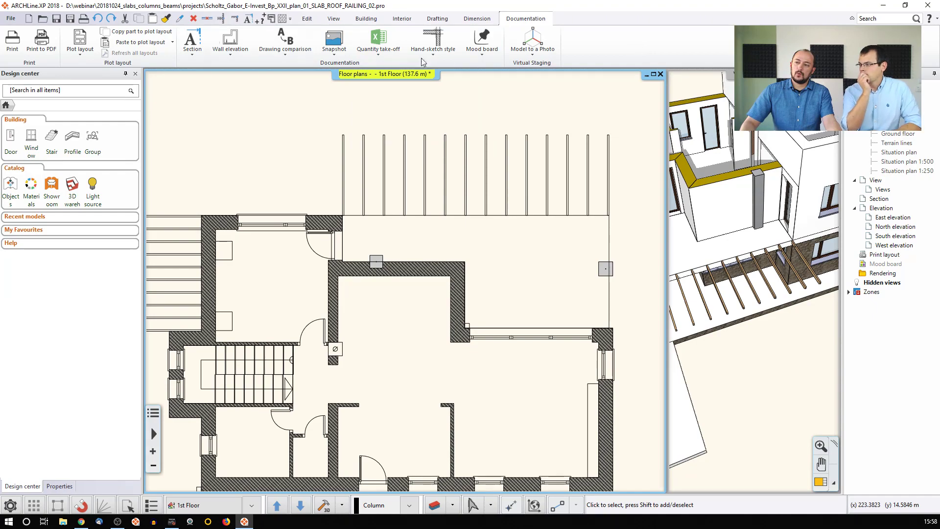
- Start a Building calculation Excel report limited to the Beam, Column and Slab classes
left_click(380, 43)
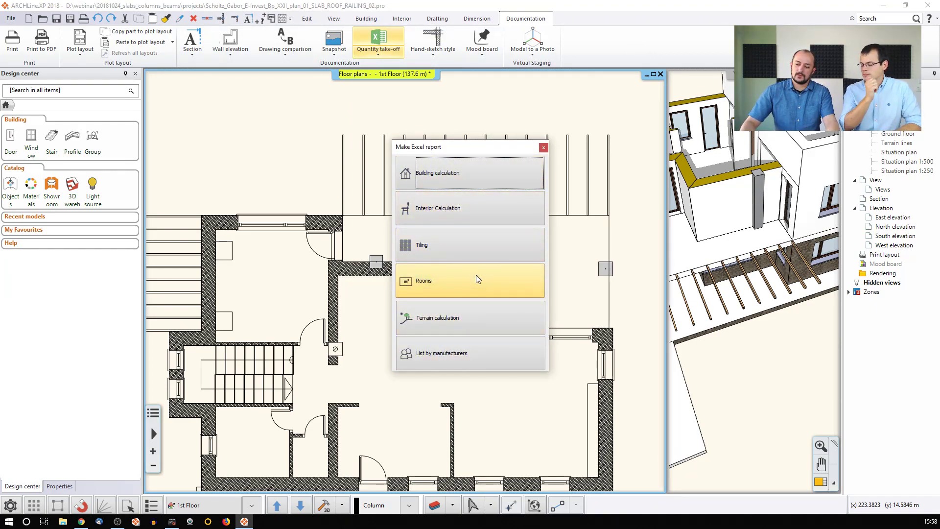
left_click(412, 173)
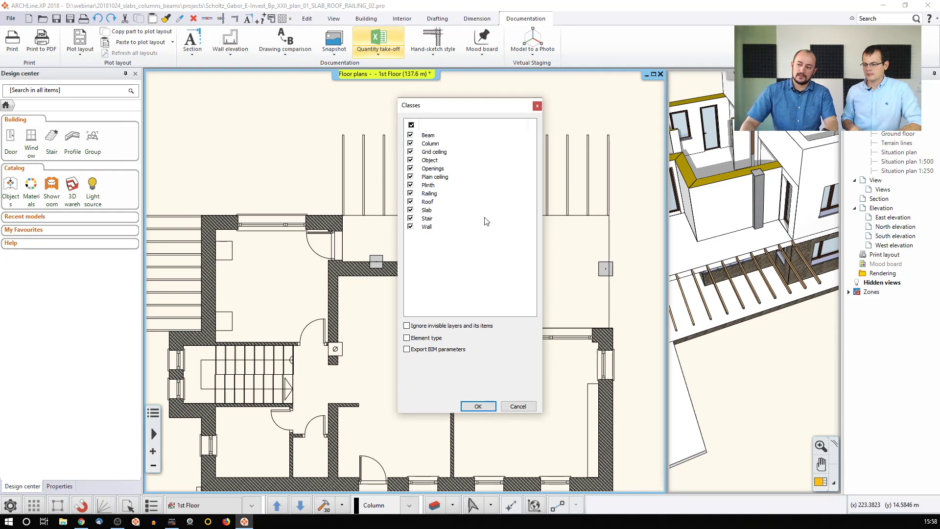
left_click(411, 125)
left_click(411, 135)
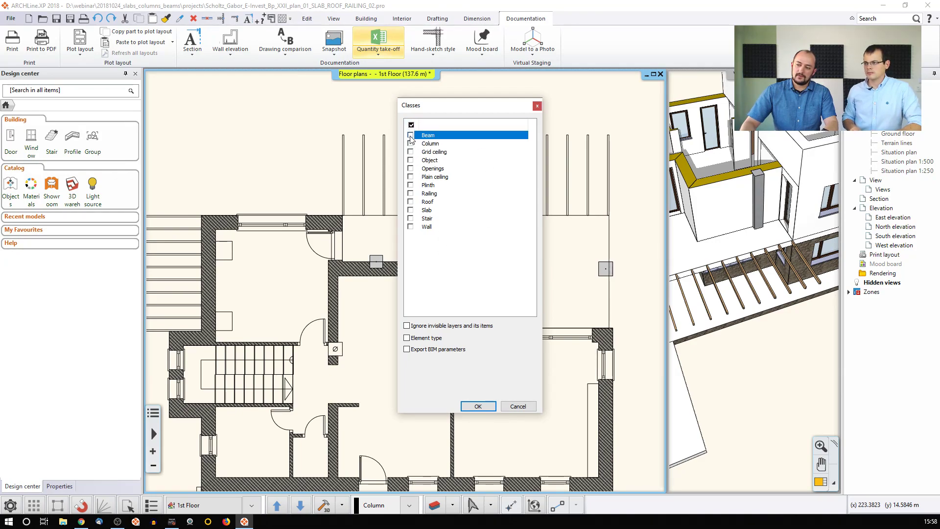
left_click(411, 144)
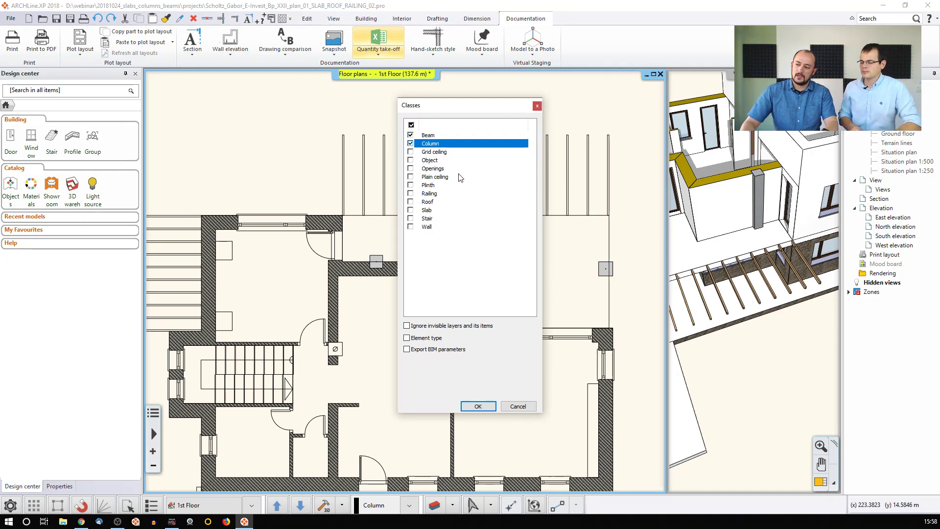
left_click(411, 210)
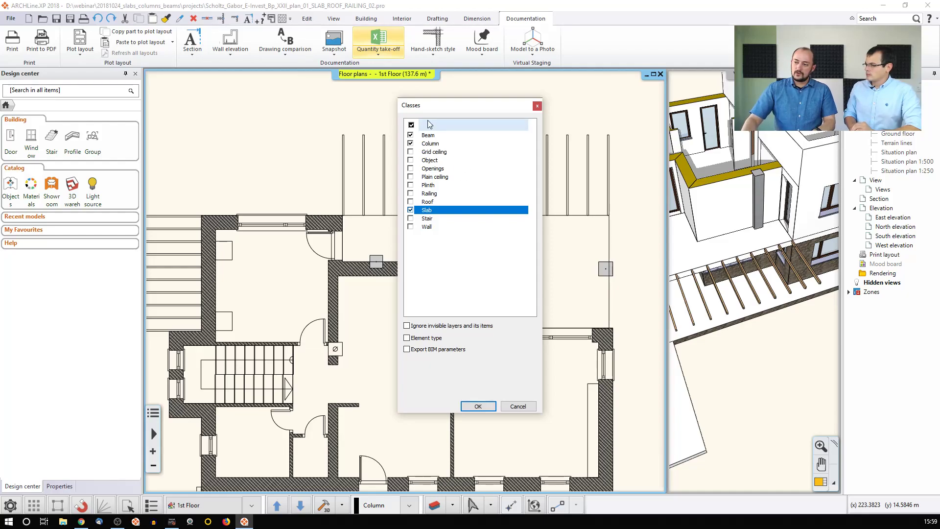
left_click(480, 406)
- Save the Excel report to the Desktop as CSB.xlsx
left_click(359, 229)
left_click(465, 358)
left_click_drag(460, 358, 391, 351)
key("BackSpace")
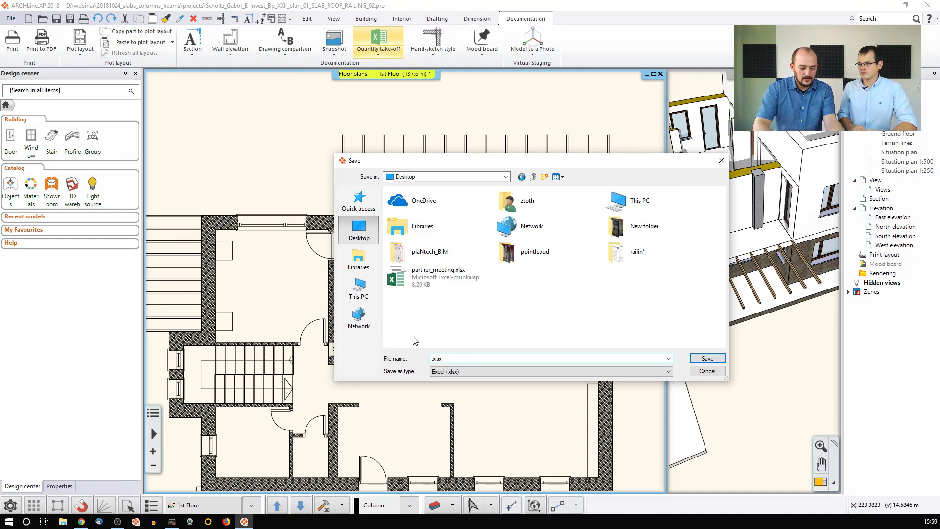
type("CSB")
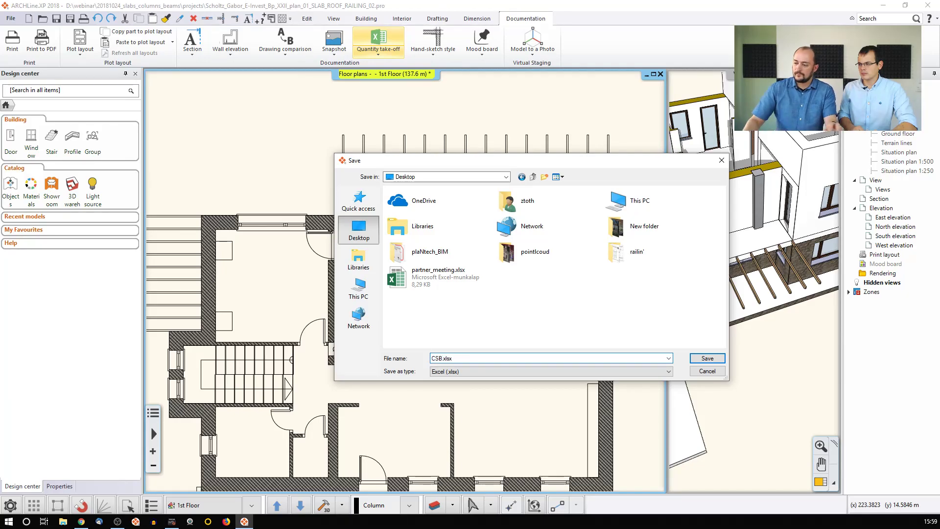
left_click(705, 358)
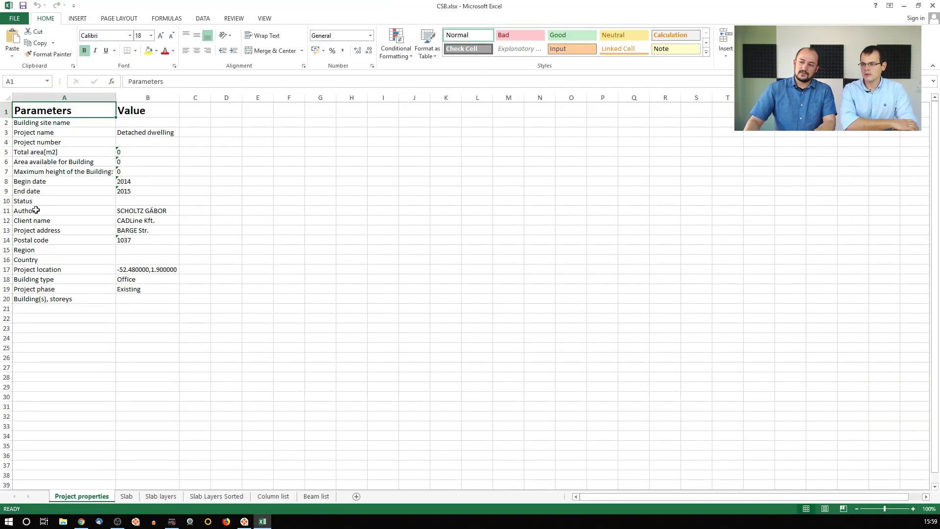
- Review the slab, slab layers, sorted slab layers, column and beam sheets of the exported workbook
left_click(128, 497)
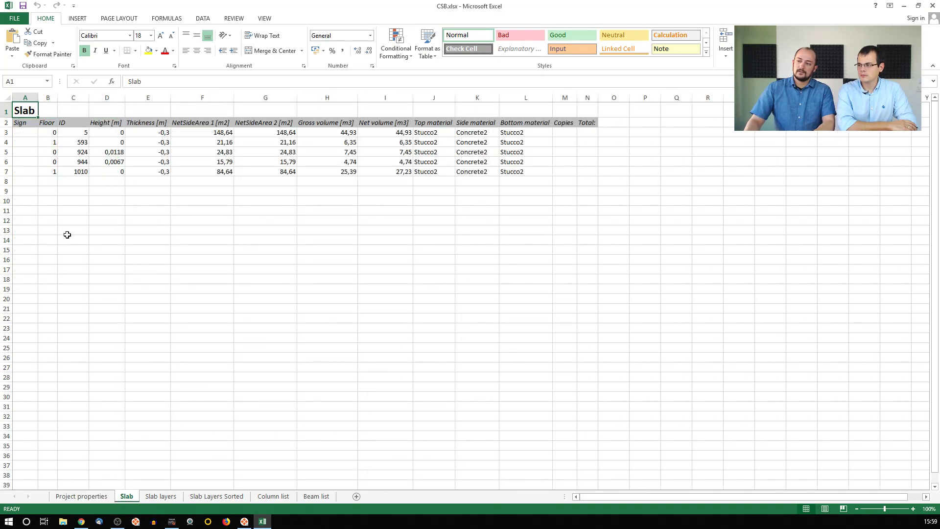
left_click(161, 496)
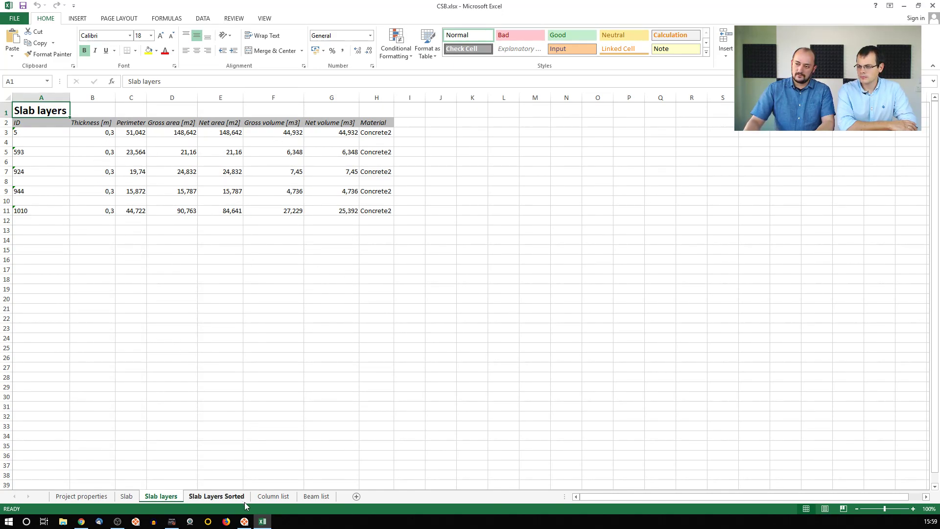
left_click(214, 498)
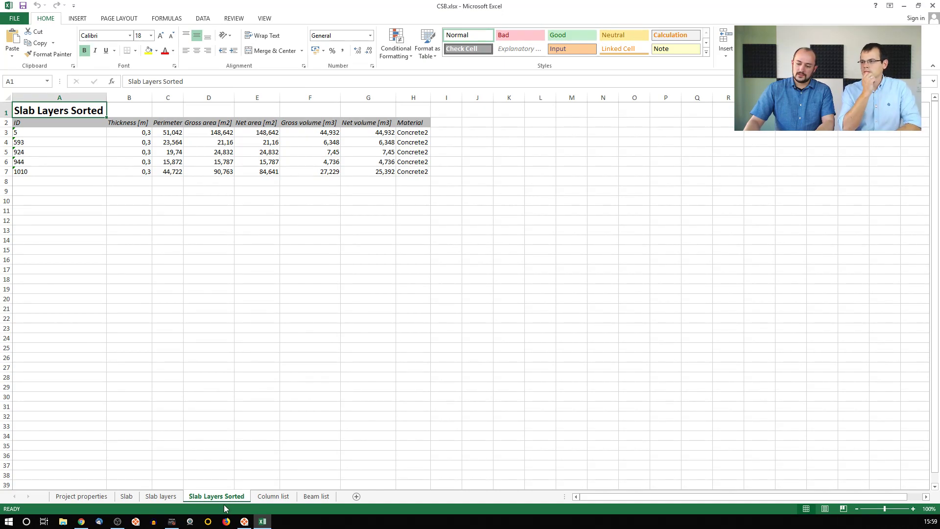
left_click(270, 497)
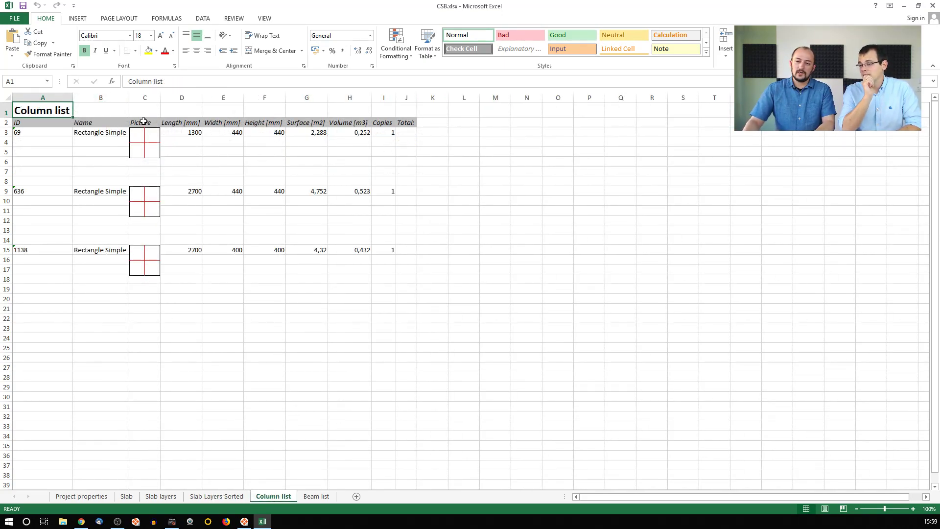
left_click(316, 496)
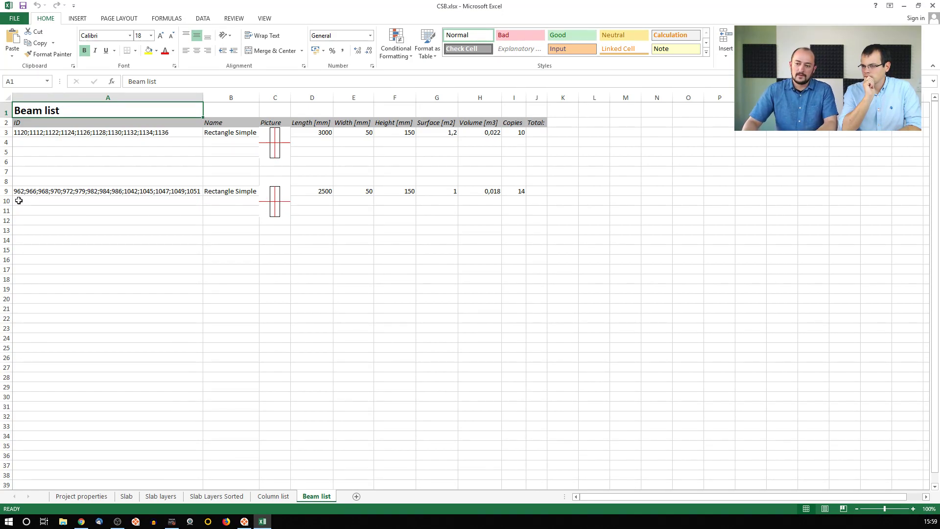
- Switch from the exported workbook back to ARCHLine.XP and look for the object selection commands
left_click(904, 6)
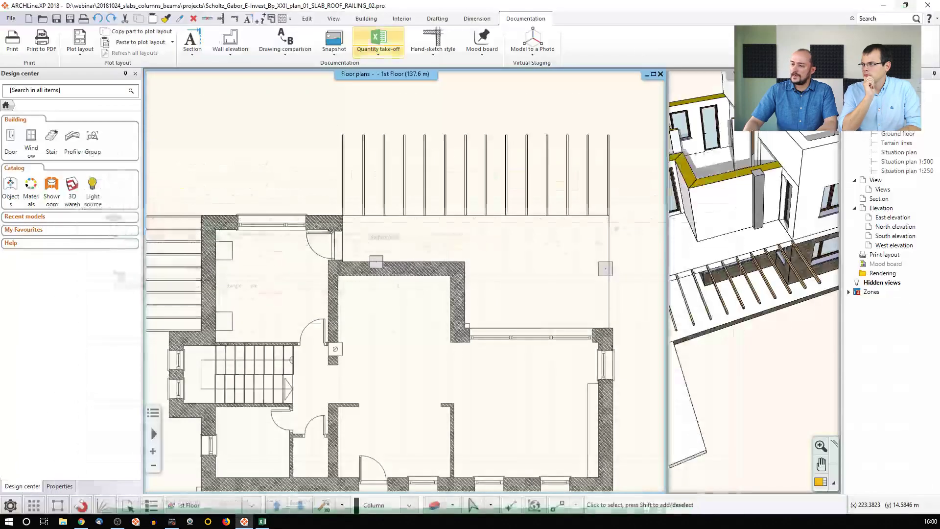
left_click(472, 20)
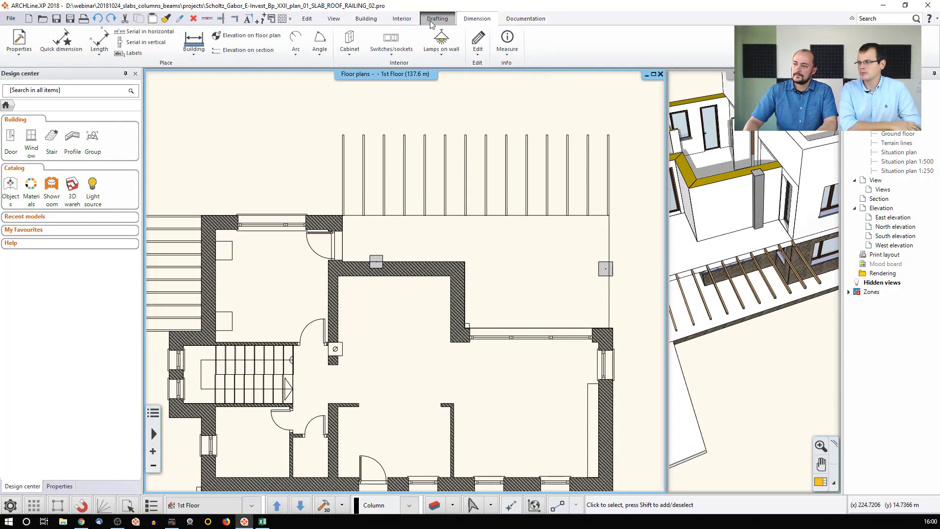
left_click(479, 55)
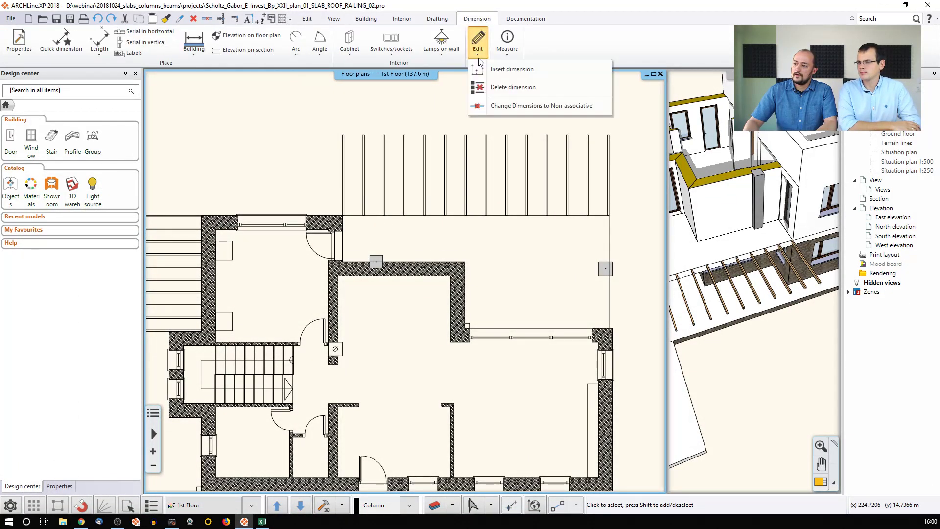
left_click(600, 41)
left_click(519, 20)
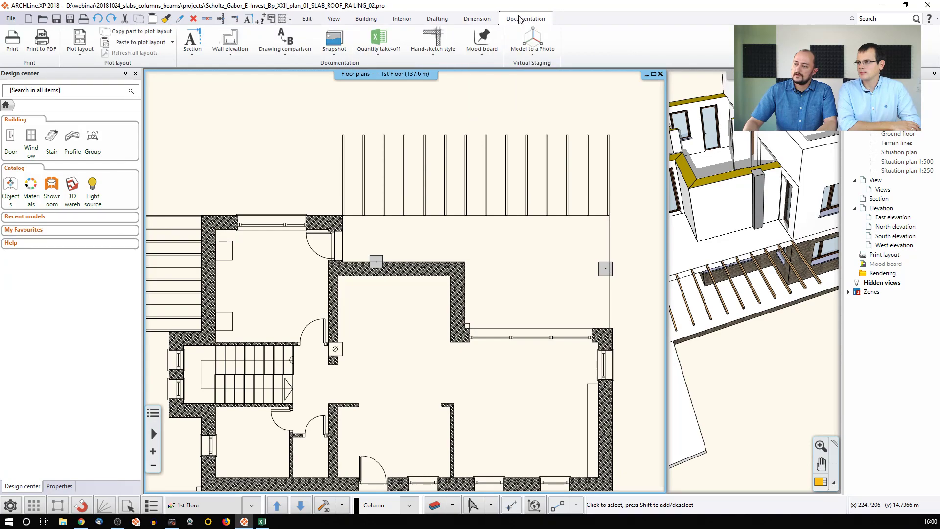
left_click(333, 19)
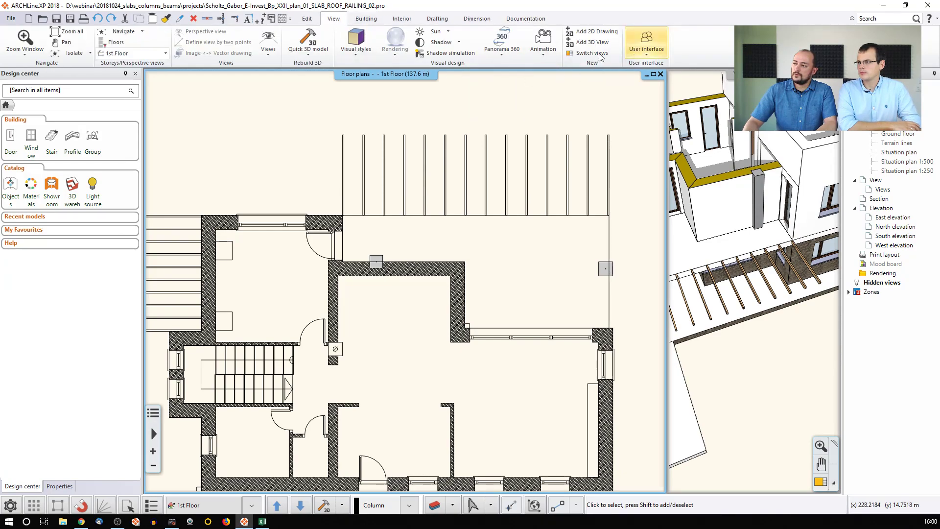
left_click(304, 22)
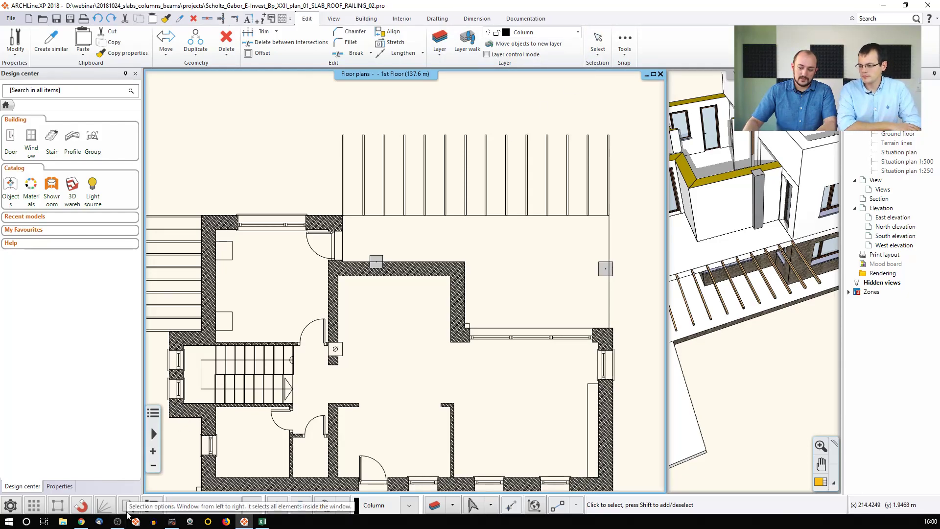
- Locate the beam whose ID equals 962 on the floor plan with selection by properties, and clear the selection
left_click(598, 54)
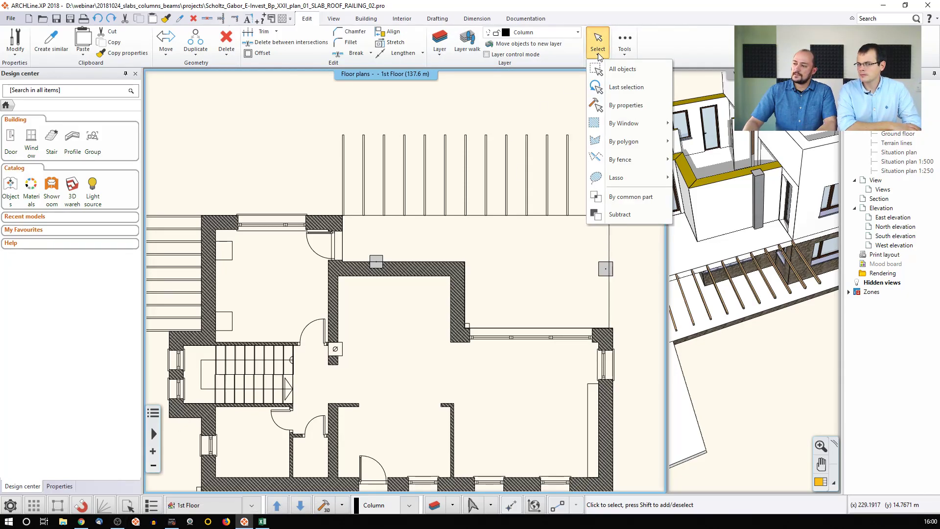
left_click(635, 106)
left_click(421, 212)
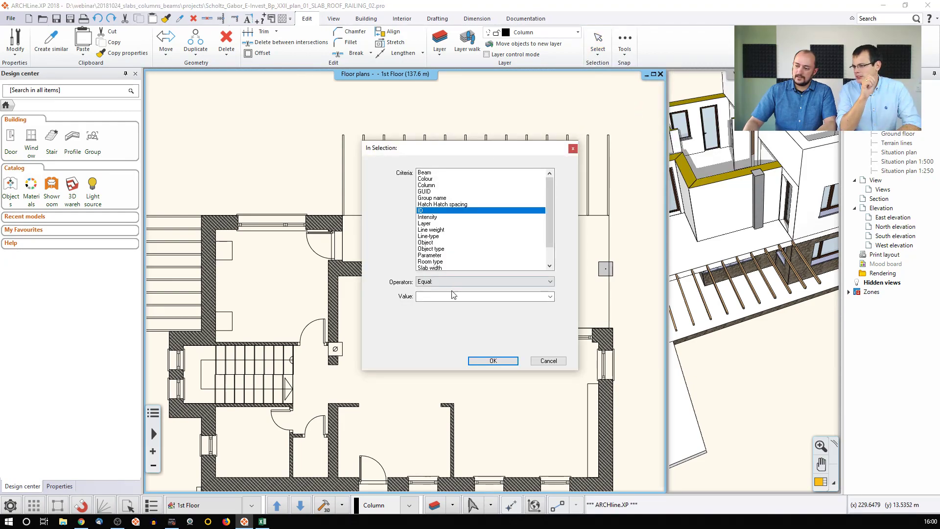
type("9")
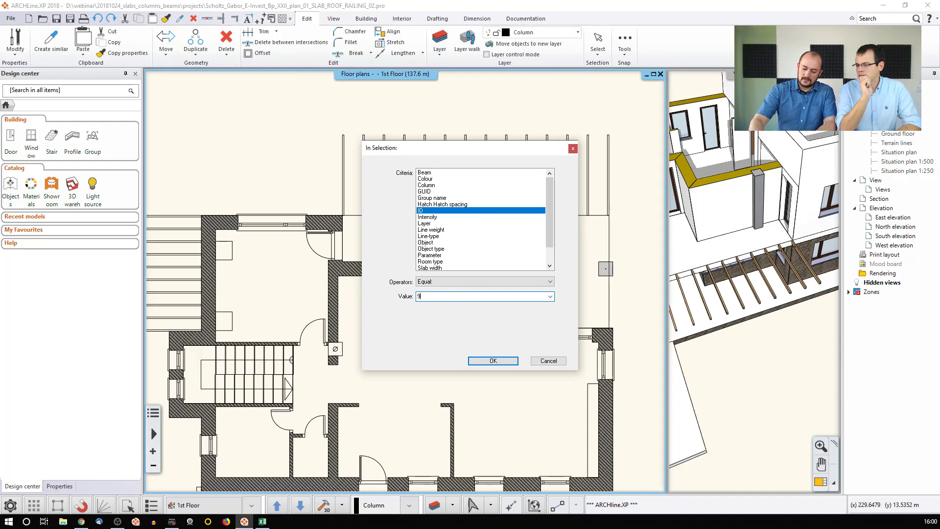
type("62")
left_click(493, 361)
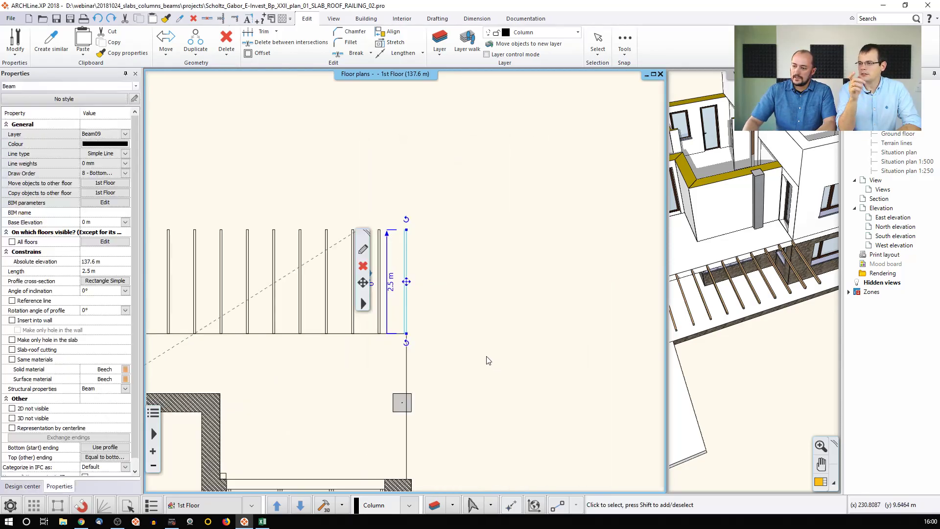
key("Escape")
scroll(492, 269, "down", 3)
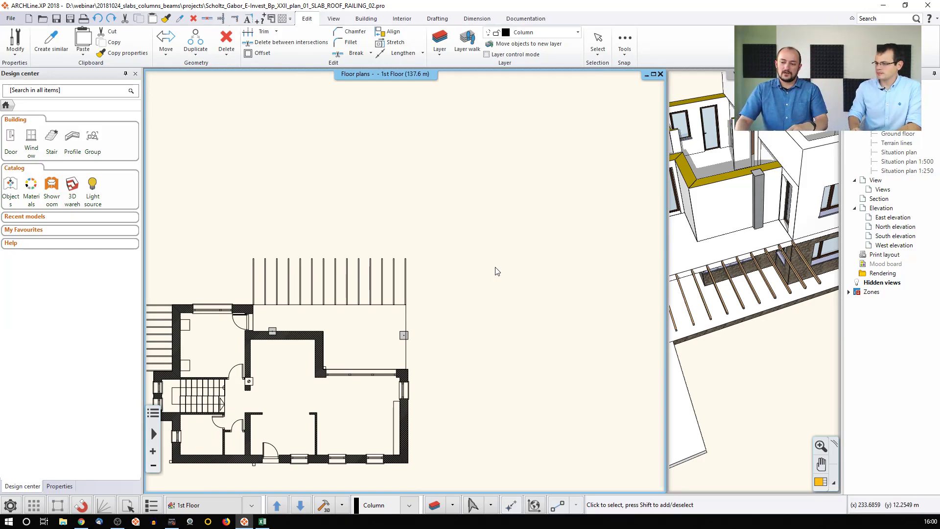
middle_click(497, 266)
middle_click(497, 266)
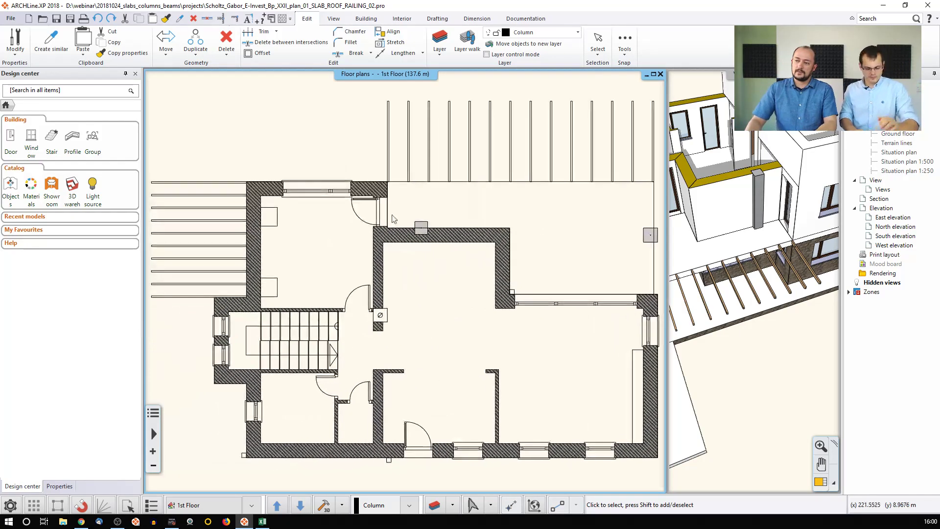
- Open the recent project 02_ColumnBeam_04_ARCHLINEXP.pro and close the current project without saving
left_click(11, 19)
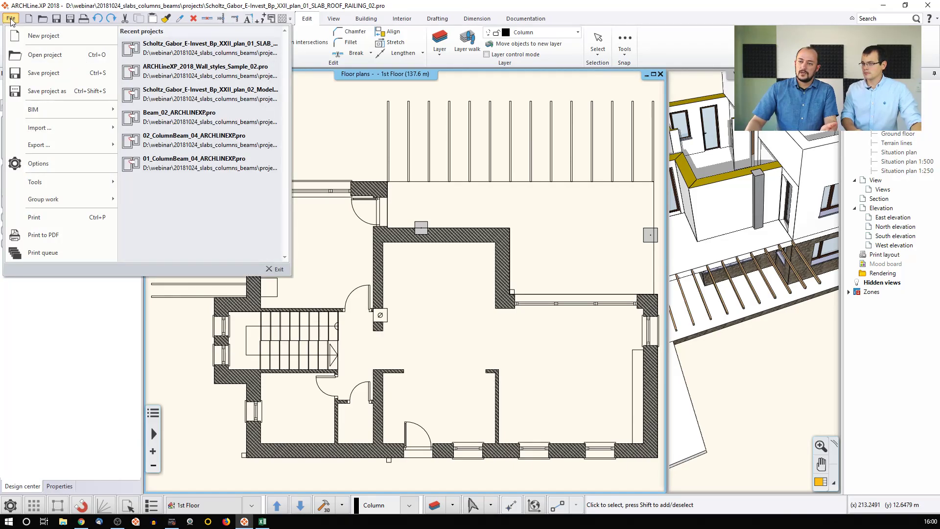
left_click(44, 73)
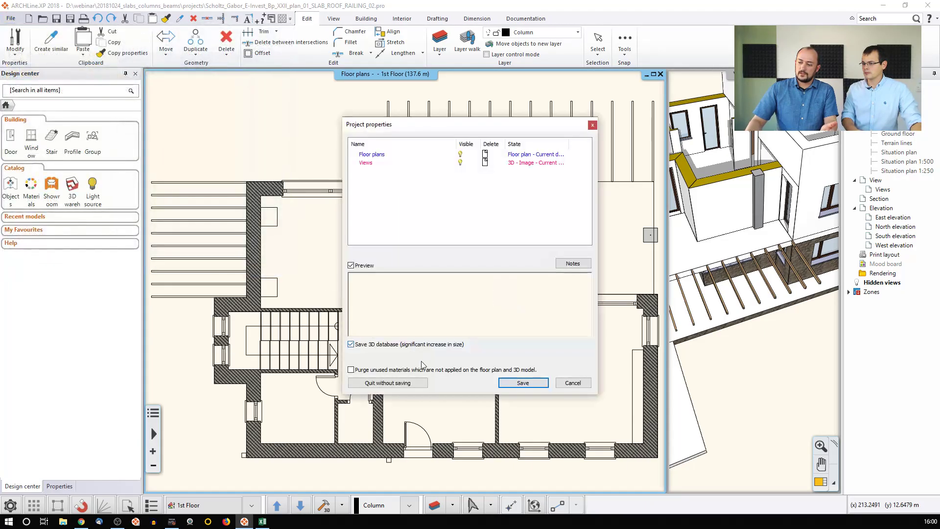
left_click(406, 383)
left_click(487, 282)
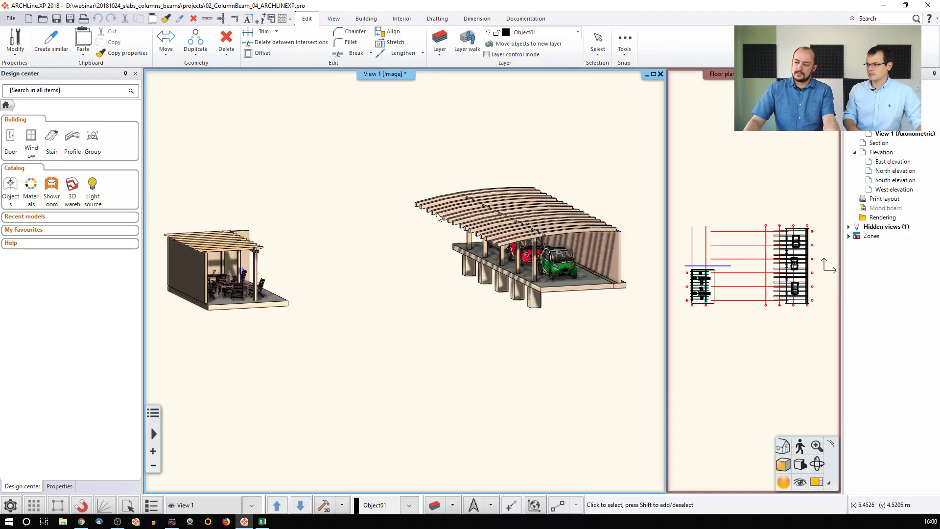
- Inspect the properties of the pergola's front cross beam, front column and longitudinal beam in the 3D view
middle_click_drag(311, 218, 207, 276, "shift")
middle_click_drag(207, 276, 326, 260)
scroll(326, 259, "up", 2)
scroll(327, 259, "up", 4)
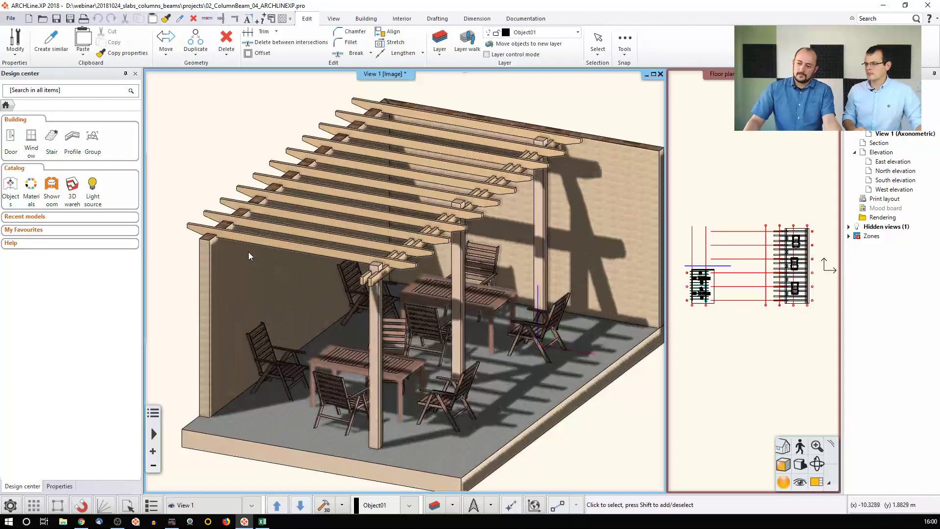
left_click(246, 236)
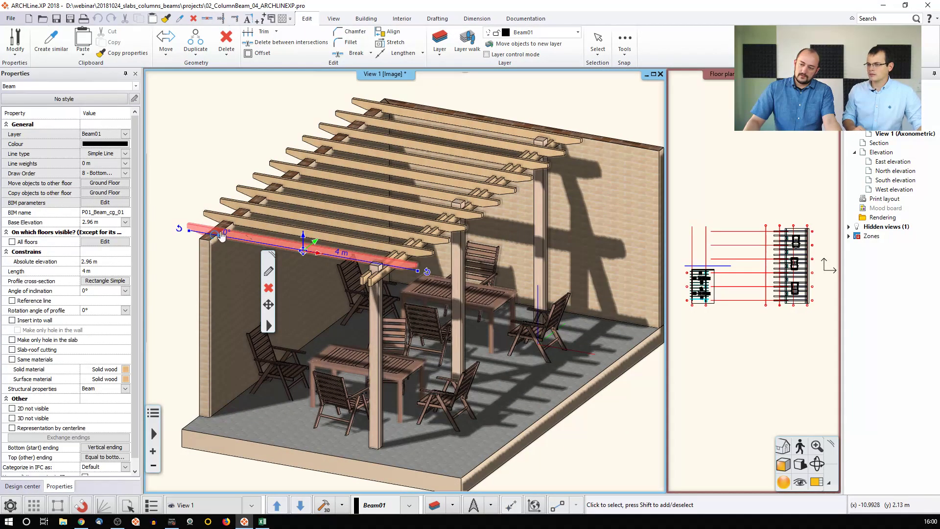
left_click(373, 288)
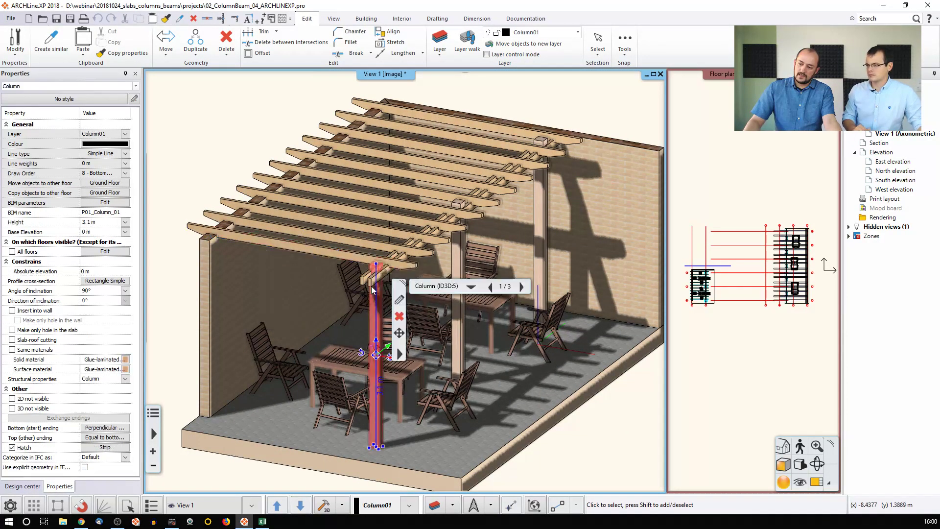
left_click(368, 279)
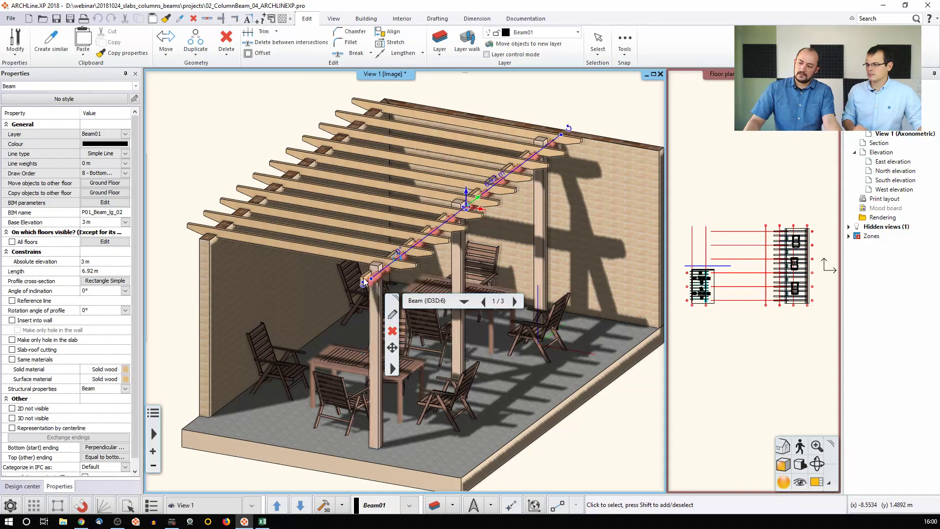
left_click(542, 107)
key("Escape")
- Inspect the carport's roof structure and the properties of one of its curved beams near the green car
scroll(475, 260, "down", 2)
middle_click_drag(476, 260, 309, 258)
middle_click_drag(539, 148, 304, 294)
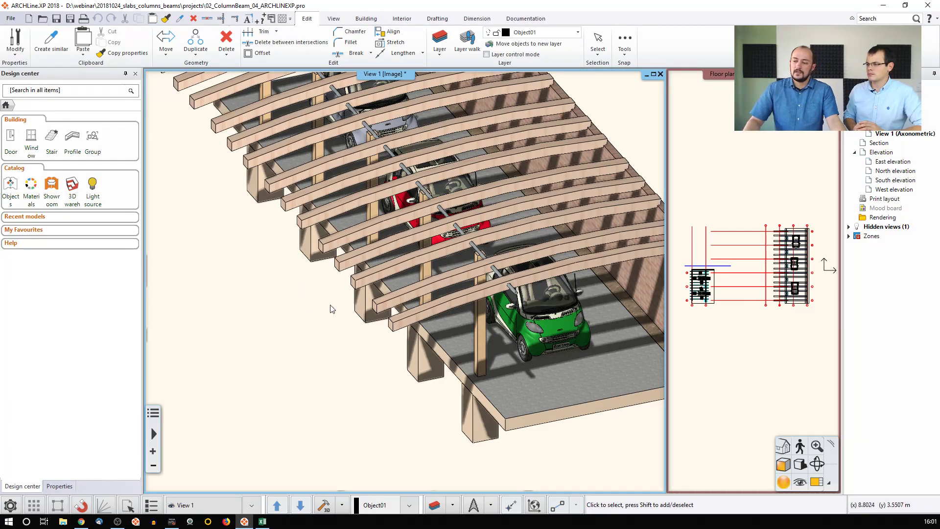
left_click(421, 309)
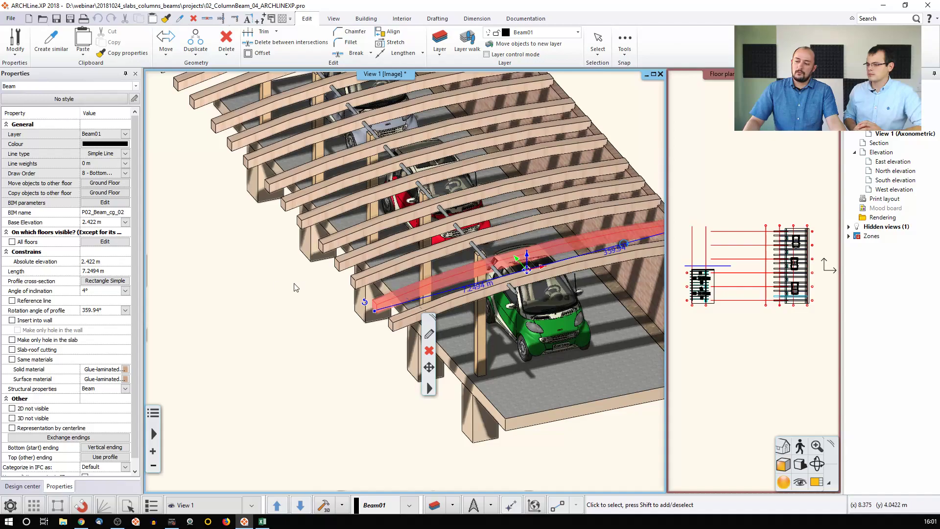
left_click(283, 292)
scroll(294, 289, "down", 4)
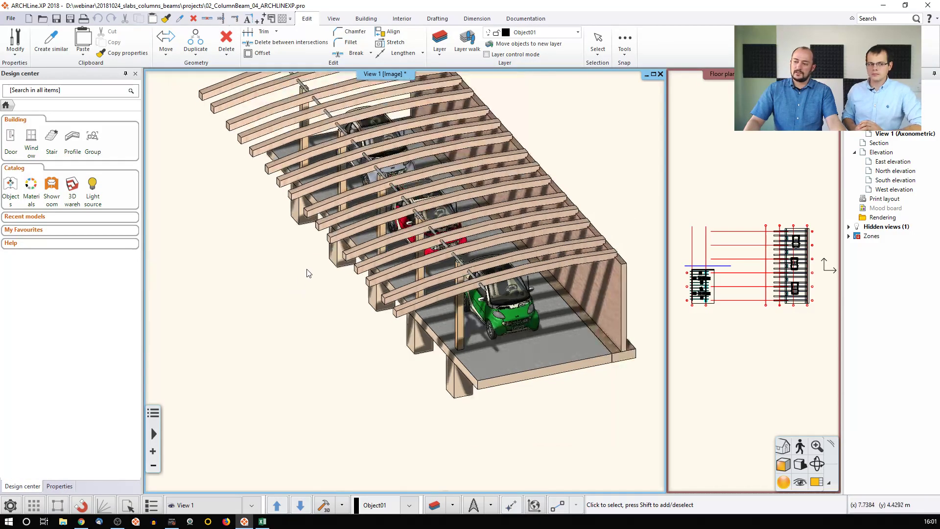
scroll(330, 281, "down", 4)
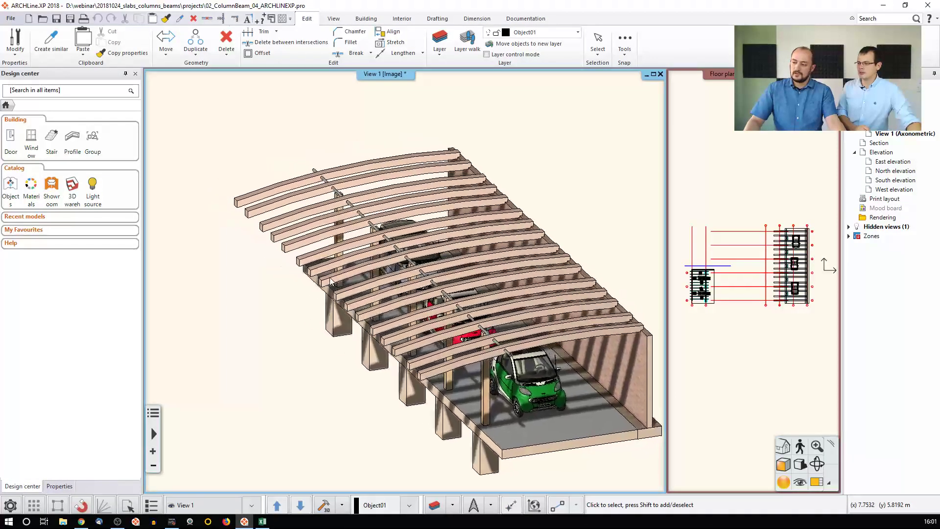